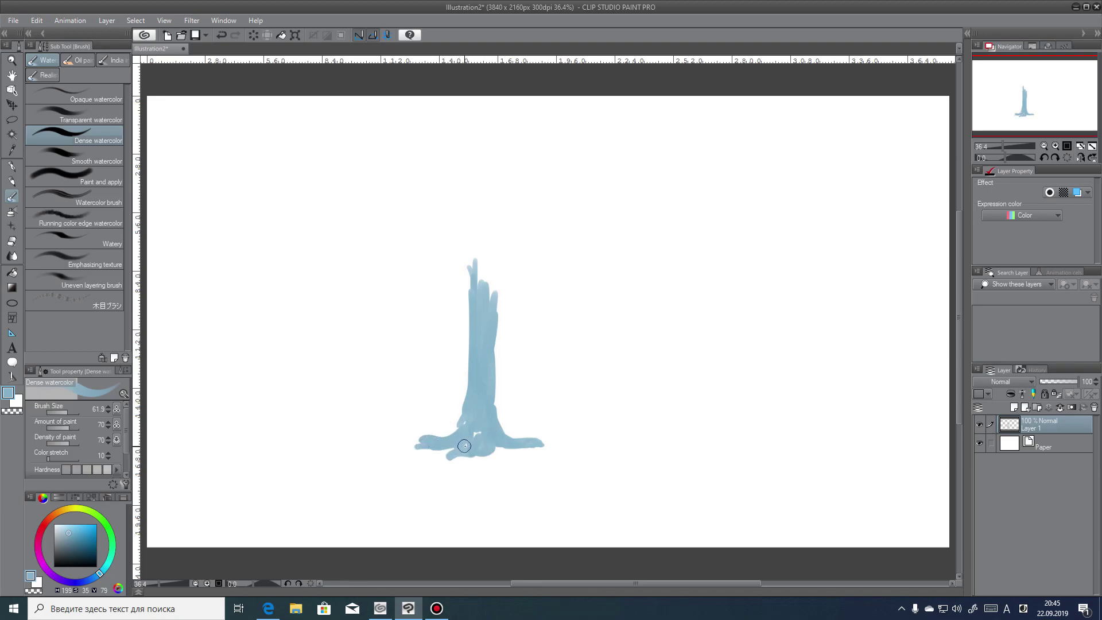
Paint the spreading branches and thin twigs on the upper trunk with the light-blue Dense watercolor brush.
mouse_move(474, 328)
mouse_down()
mouse_move(472, 260)
mouse_move(490, 298)
mouse_move(483, 280)
mouse_move(496, 282)
mouse_move(512, 242)
mouse_move(523, 237)
mouse_move(509, 253)
mouse_move(577, 177)
mouse_up()
mouse_move(482, 267)
mouse_down()
mouse_move(457, 238)
mouse_move(478, 294)
mouse_up()
mouse_move(466, 244)
mouse_down()
mouse_move(473, 257)
mouse_move(442, 215)
mouse_move(376, 171)
mouse_up()
mouse_move(545, 218)
mouse_down()
mouse_move(553, 190)
mouse_move(615, 182)
mouse_move(636, 167)
mouse_move(546, 226)
mouse_move(616, 233)
mouse_up()
drag(498, 294, 532, 262)
mouse_move(466, 307)
mouse_down()
mouse_move(463, 319)
mouse_move(454, 291)
mouse_up()
drag(460, 247, 373, 204)
drag(409, 201, 384, 151)
drag(398, 193, 357, 148)
mouse_move(464, 238)
mouse_down()
mouse_move(486, 198)
mouse_move(483, 167)
mouse_up()
drag(474, 212, 435, 130)
drag(448, 170, 416, 145)
drag(487, 195, 519, 106)
drag(492, 141, 485, 102)
mouse_move(491, 192)
mouse_down()
mouse_move(517, 178)
mouse_move(542, 138)
mouse_move(549, 158)
mouse_up()
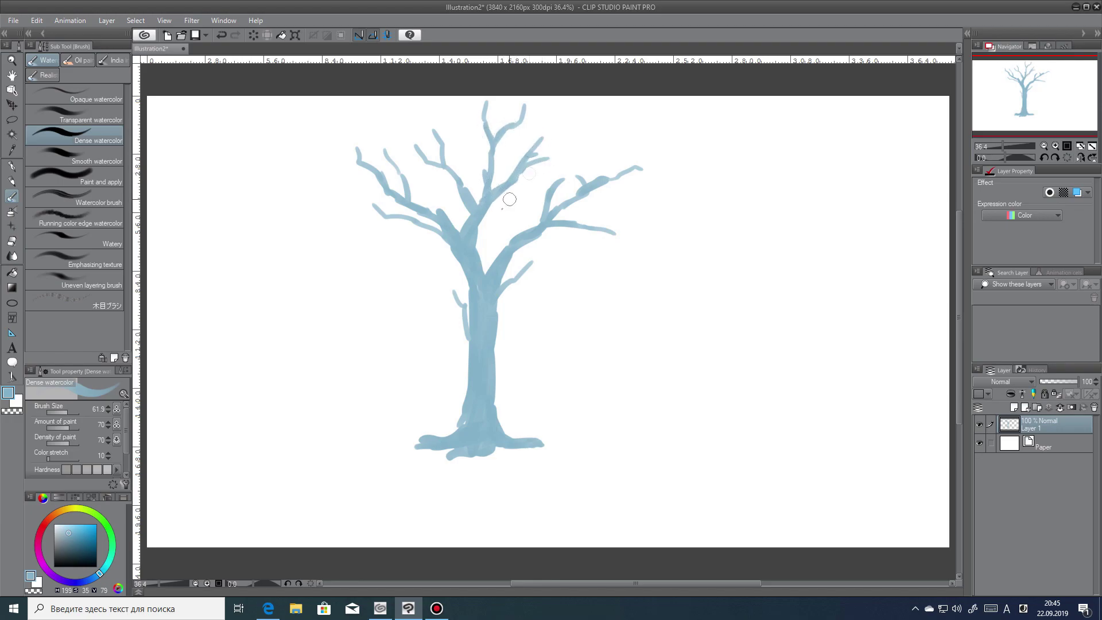
drag(451, 172, 419, 103)
drag(462, 259, 402, 239)
drag(504, 252, 497, 210)
drag(543, 139, 574, 118)
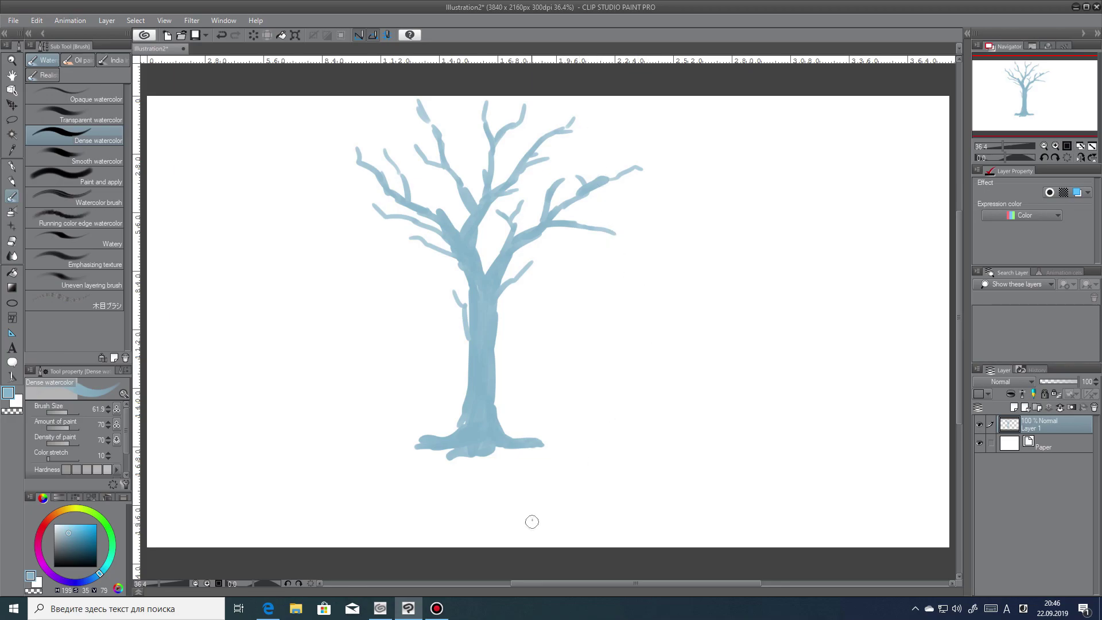
Enlarge the painted tree and move it down so its roots sit at the canvas's lower edge.
key(ctrl+t)
drag(547, 278, 570, 318)
drag(378, 496, 325, 556)
mouse_move(487, 458)
mouse_down()
mouse_move(512, 424)
mouse_move(524, 533)
mouse_move(525, 501)
mouse_up()
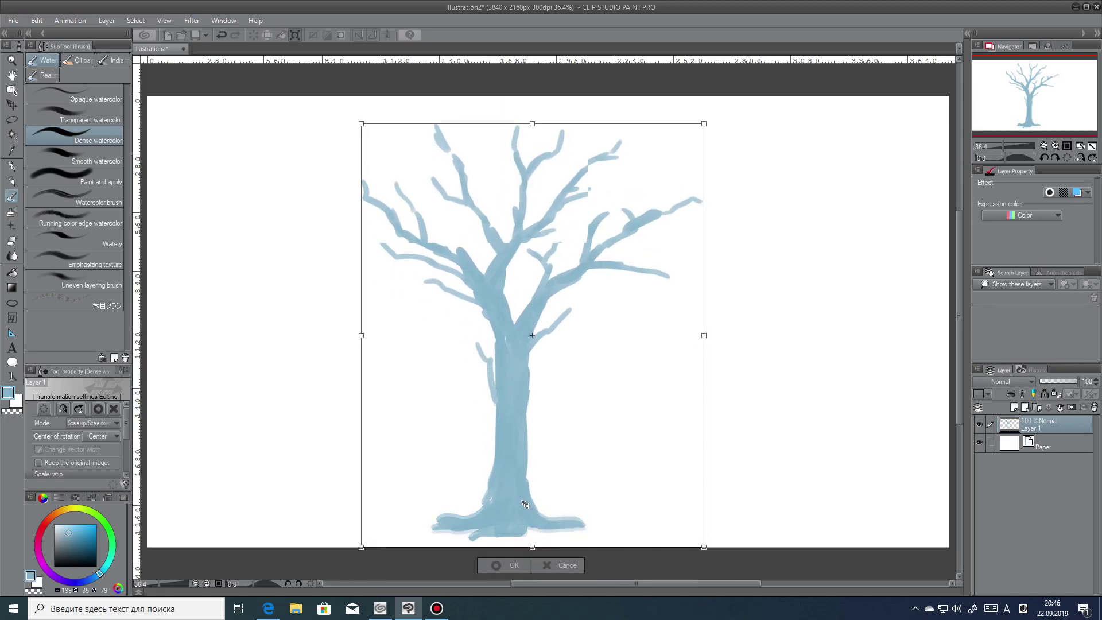
click(505, 565)
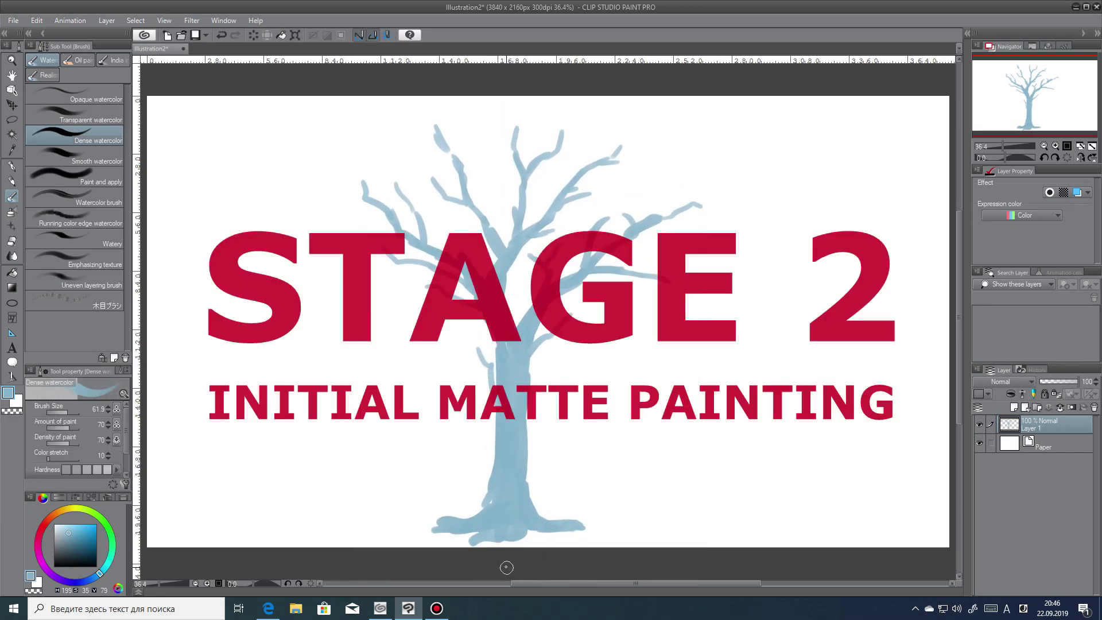
Import the photo of the large tree trunk from the D: drive into the illustration as an image layer.
click(13, 21)
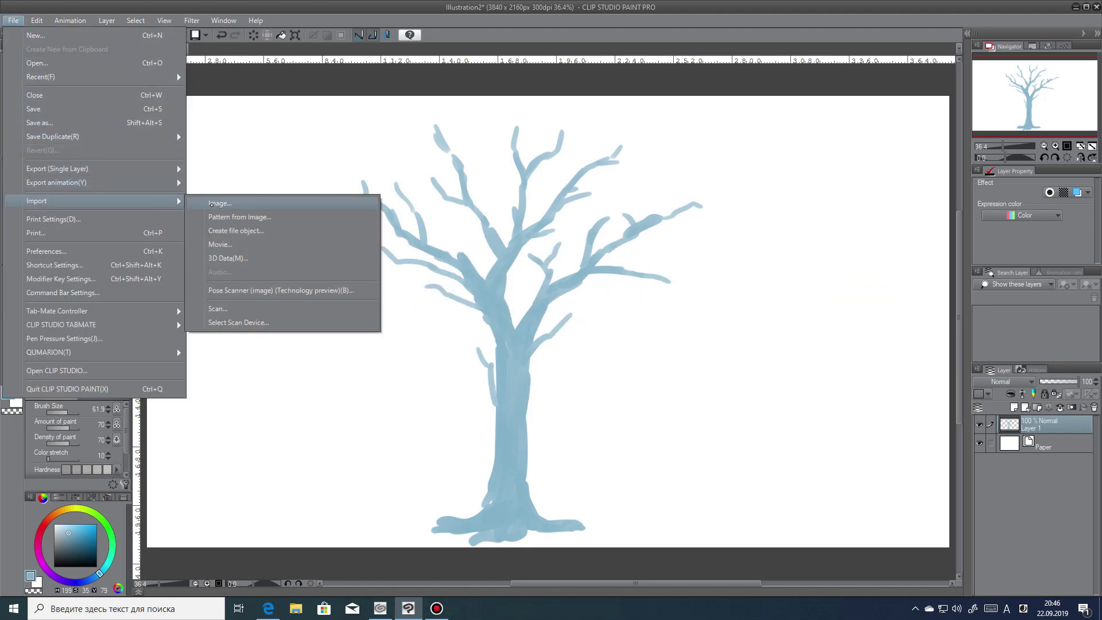
click(201, 203)
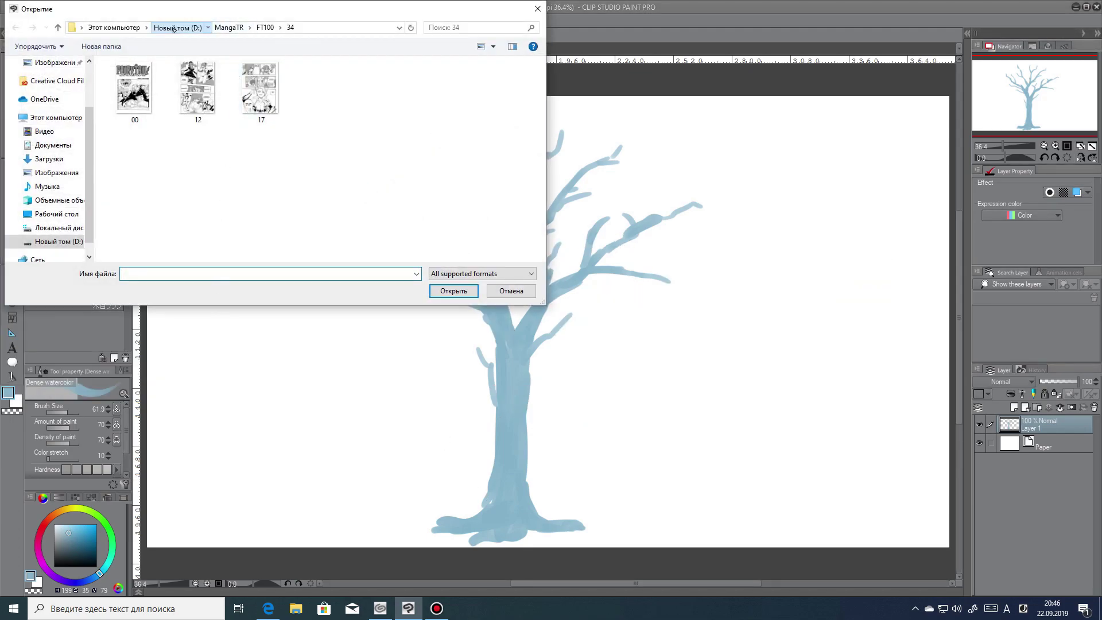
click(177, 27)
double_click(138, 94)
double_click(260, 94)
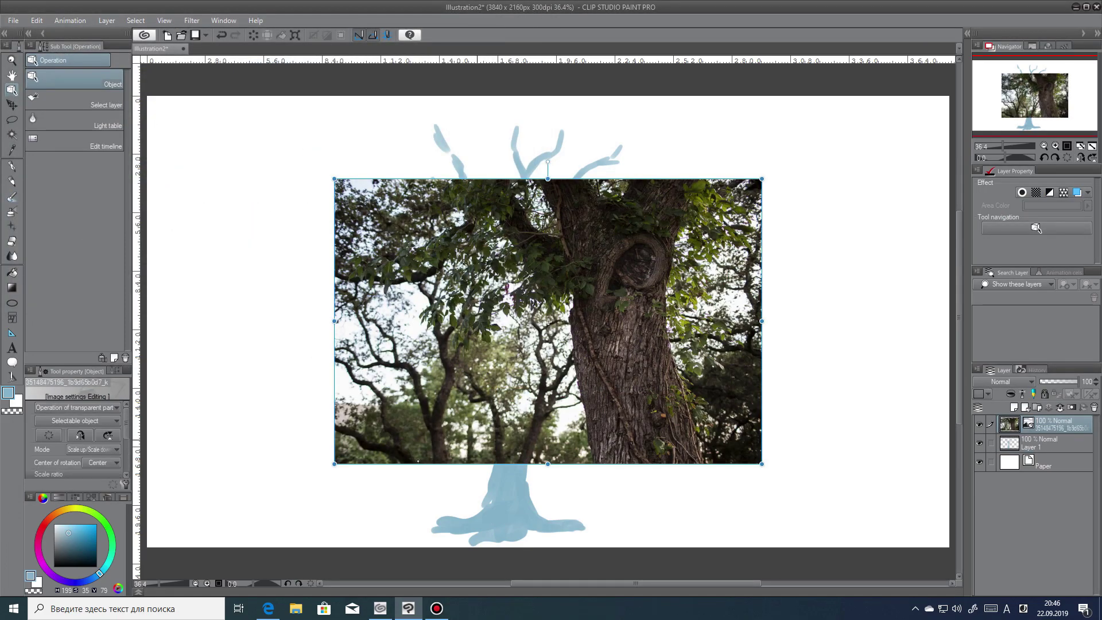
Enlarge the imported photo over the painted tree and clip it to the layer below.
drag(336, 465, 244, 524)
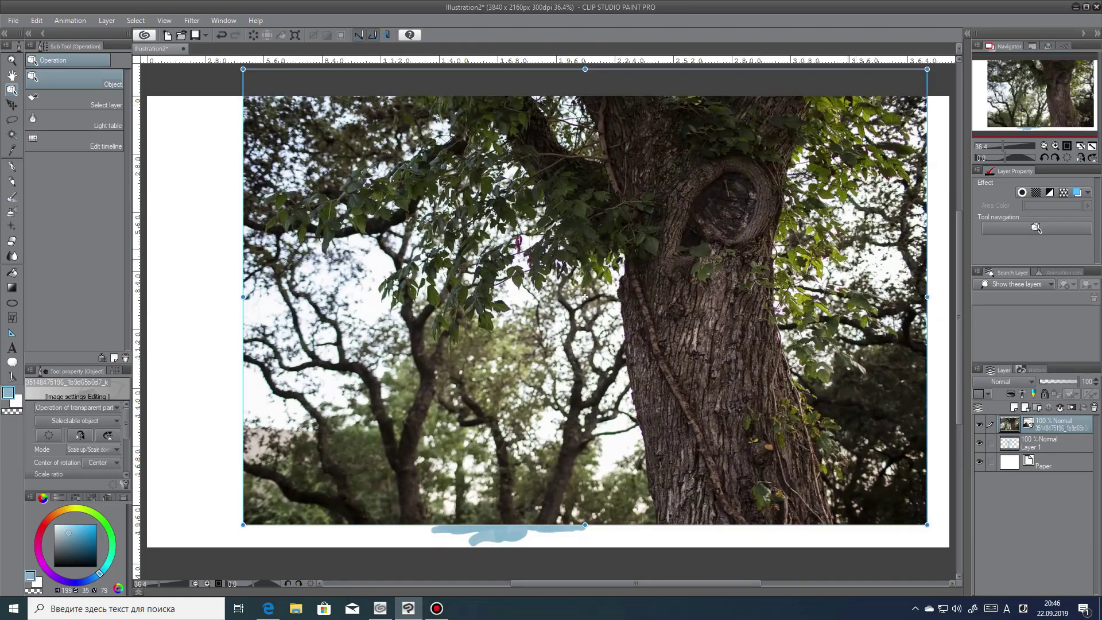
click(1010, 394)
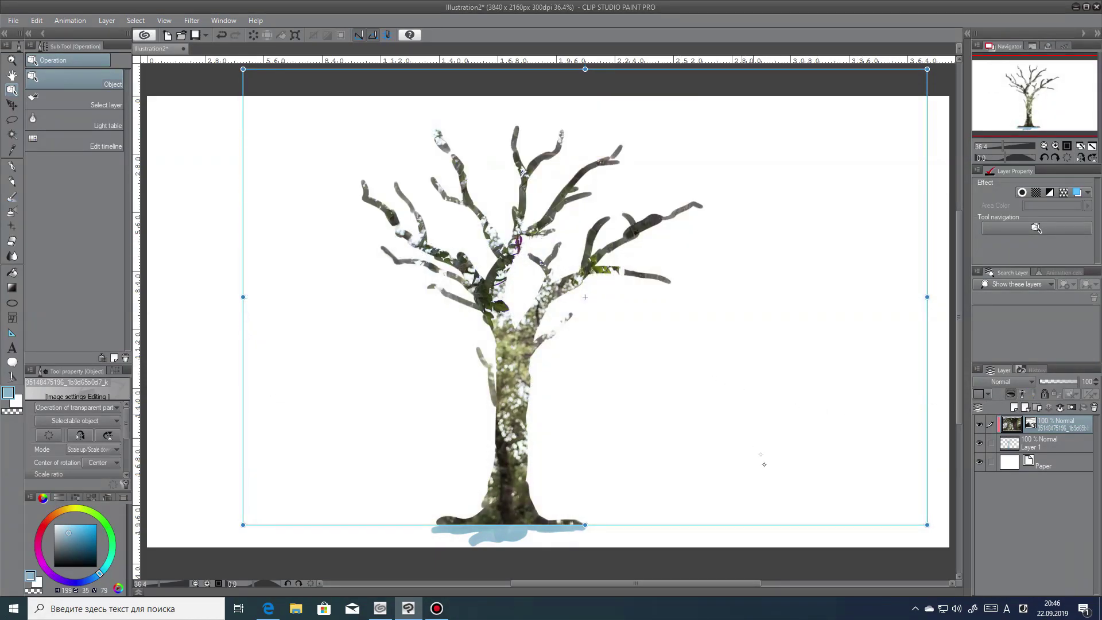
Move and rescale the clipped photo until its bark texture covers the trunk, roots and most branches.
drag(745, 527, 545, 548)
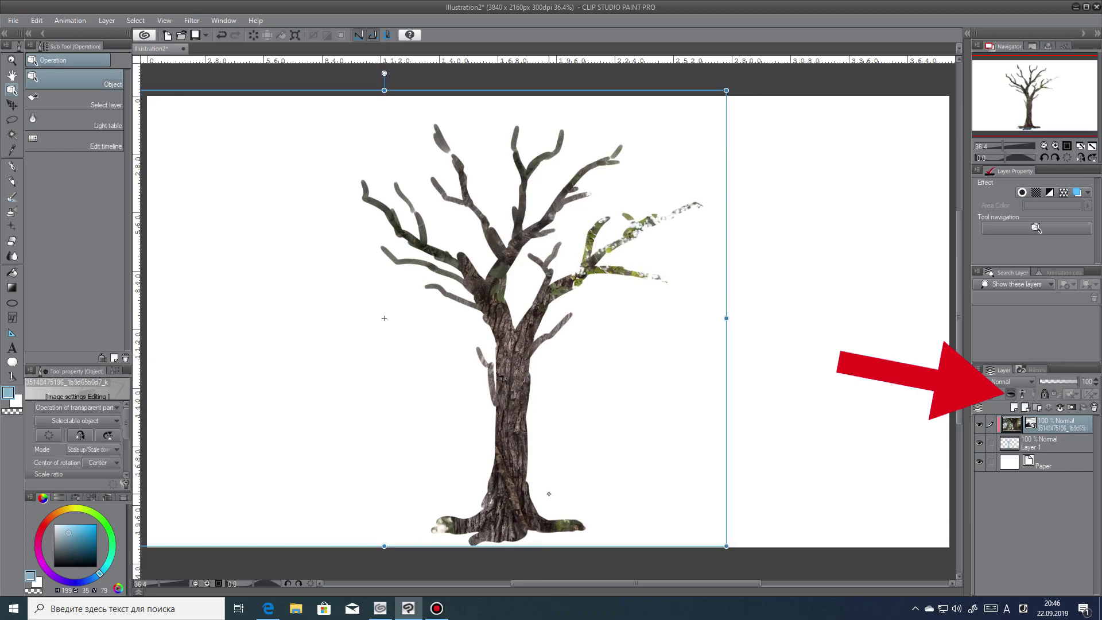
drag(726, 92, 779, 71)
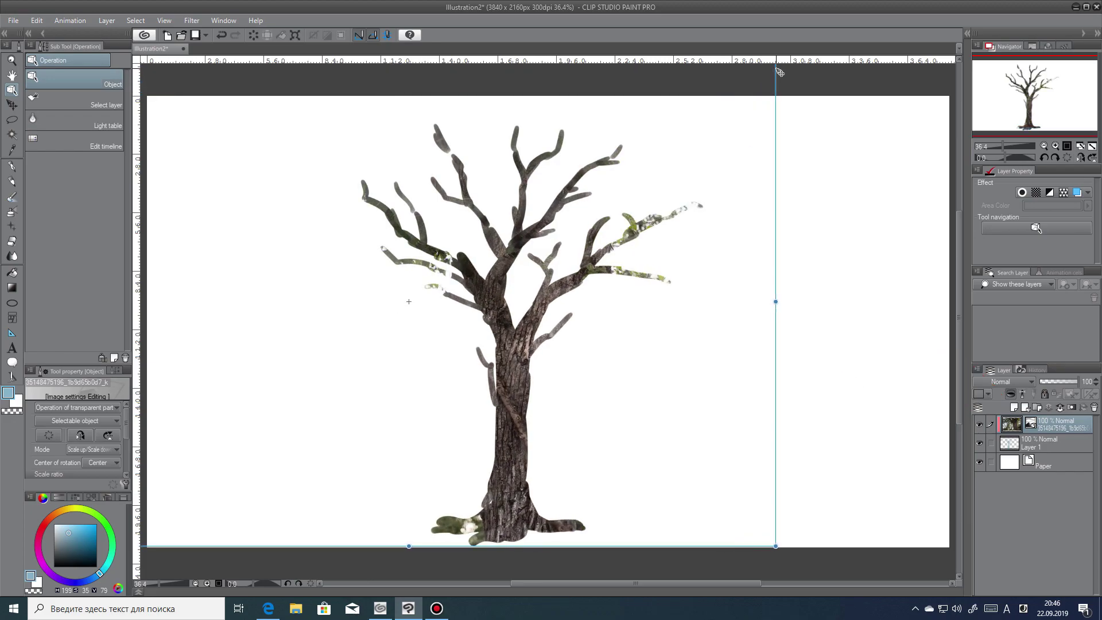
drag(771, 299, 820, 303)
drag(821, 390, 761, 397)
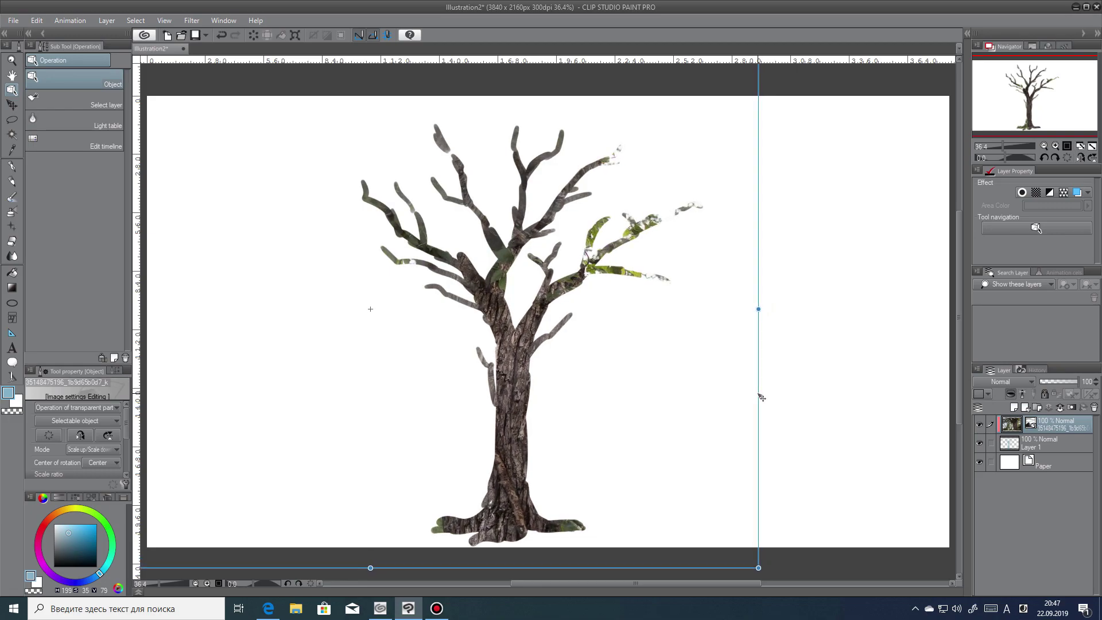
drag(760, 566, 707, 521)
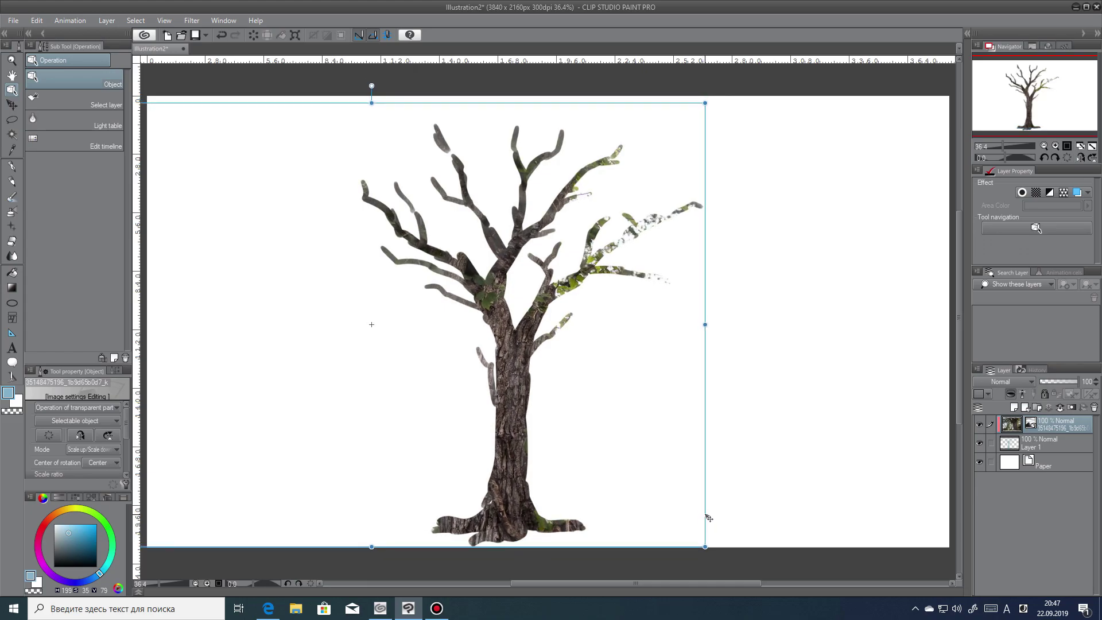
Auto-select the empty area around the tree on Layer 1, referring to the editing layer only, and invert the selection to the tree.
click(12, 60)
drag(597, 406, 588, 406)
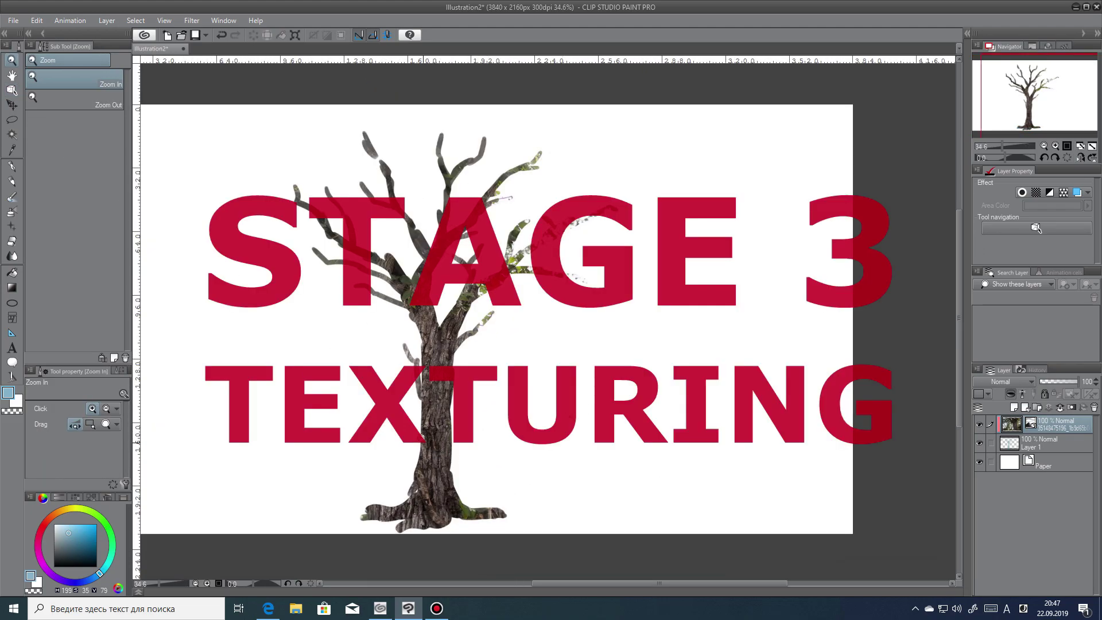
drag(421, 438, 436, 449)
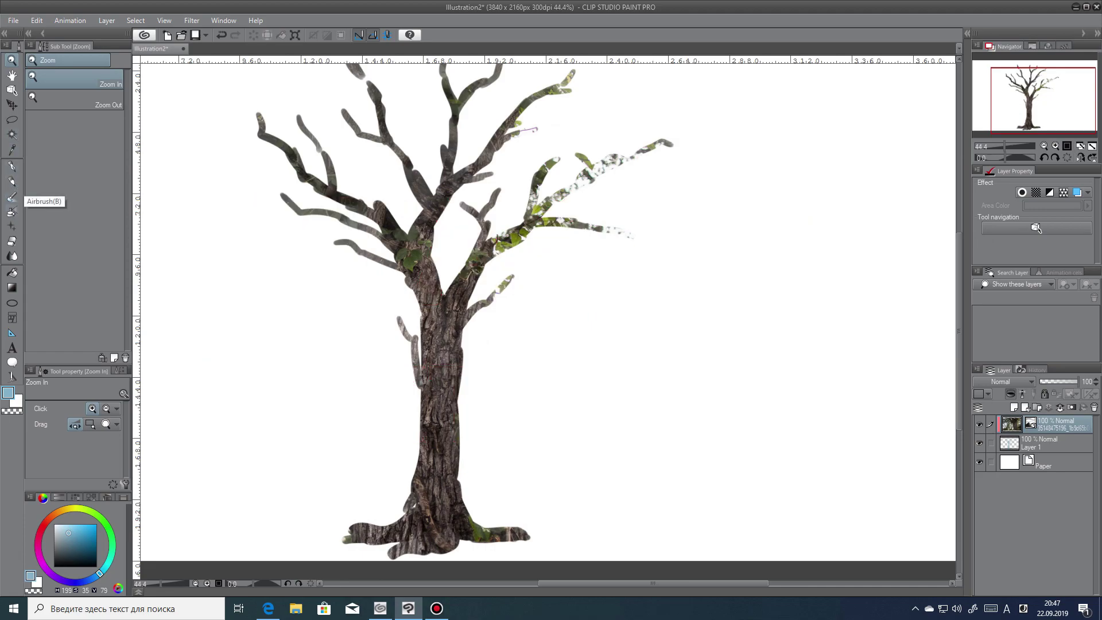
click(12, 240)
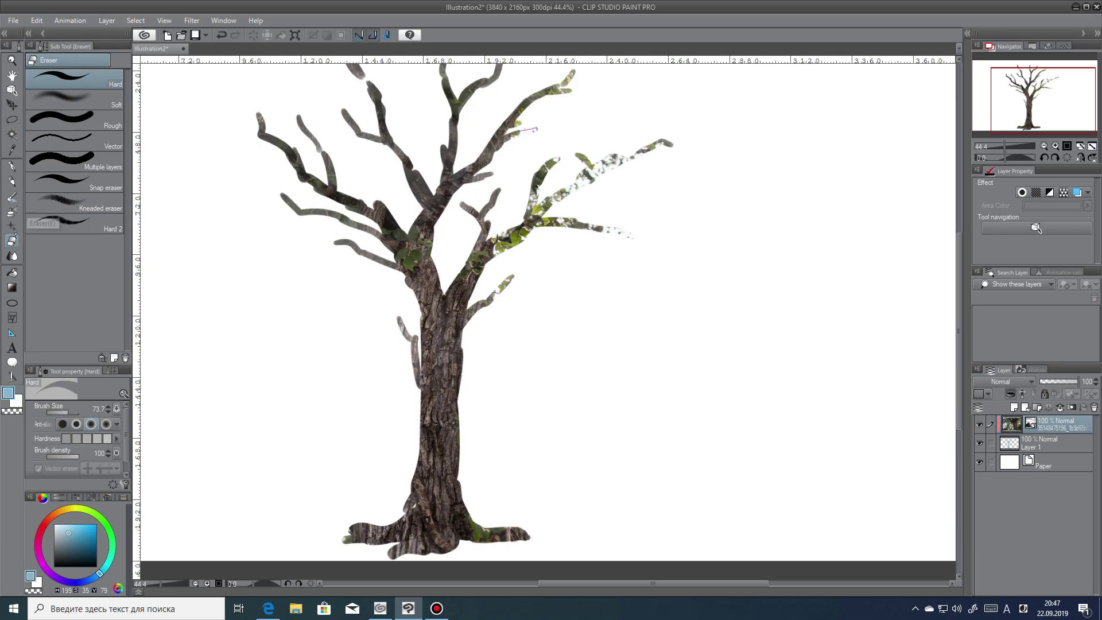
key(w)
click(80, 81)
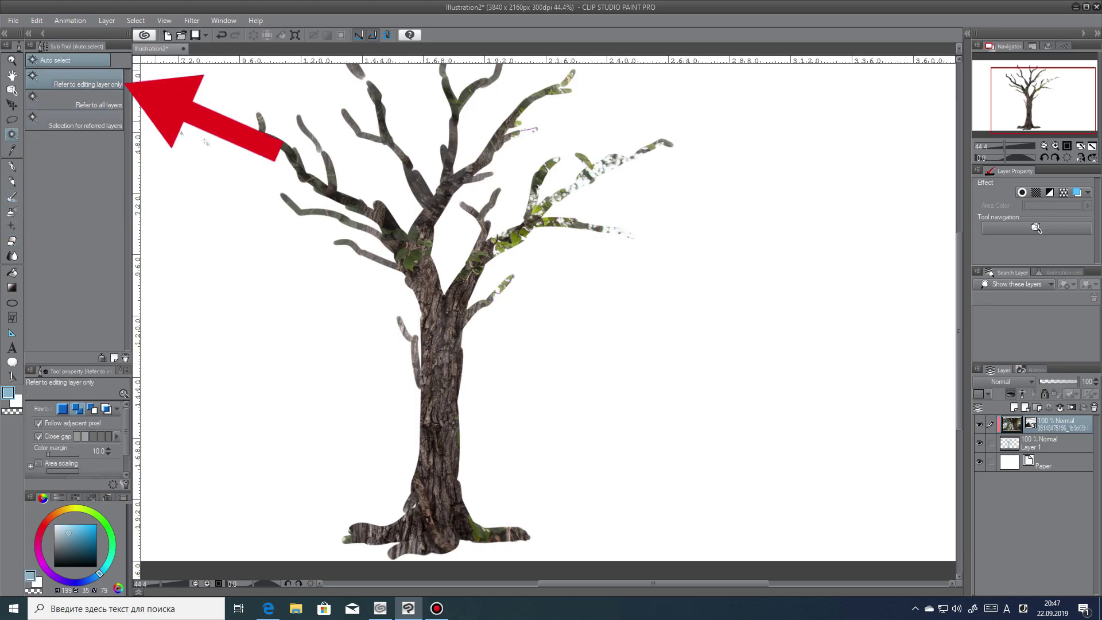
click(438, 347)
key(ctrl+d)
click(1042, 440)
click(428, 395)
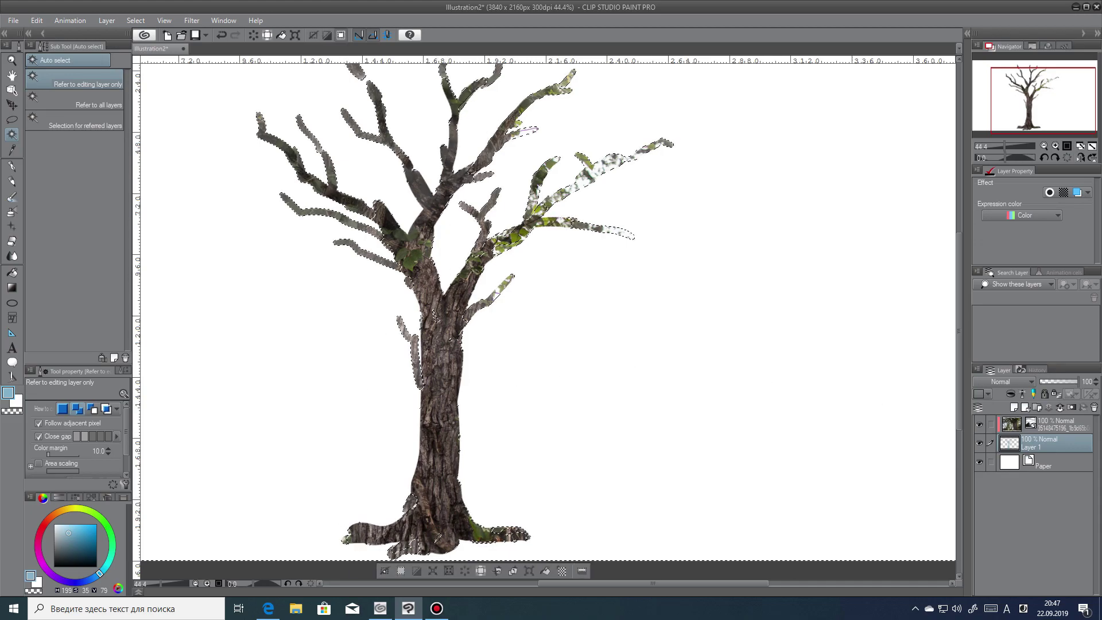
click(569, 430)
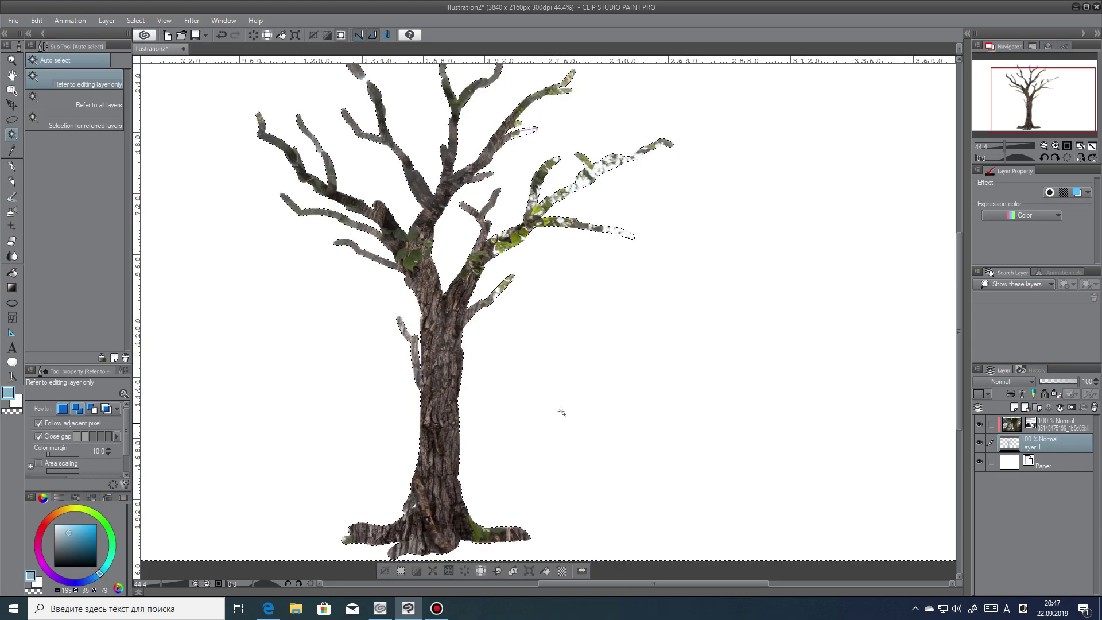
click(426, 576)
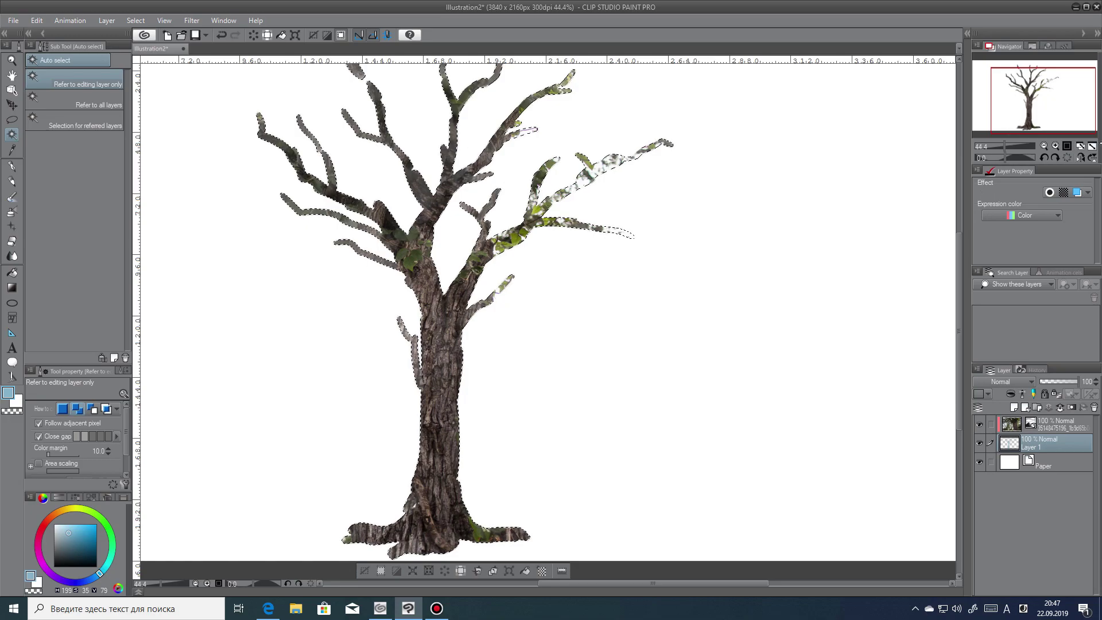
Choose the Soft airbrush and set the drawing color to a medium green with hue 118, saturation 45 and value 67.
scroll(764, 334, down, 1)
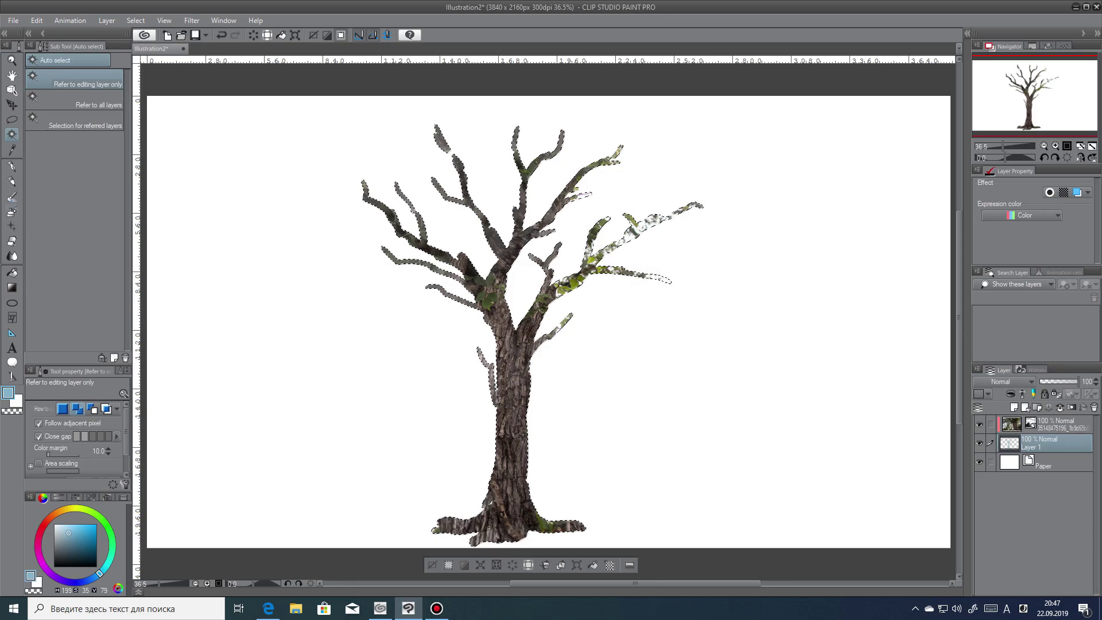
click(12, 196)
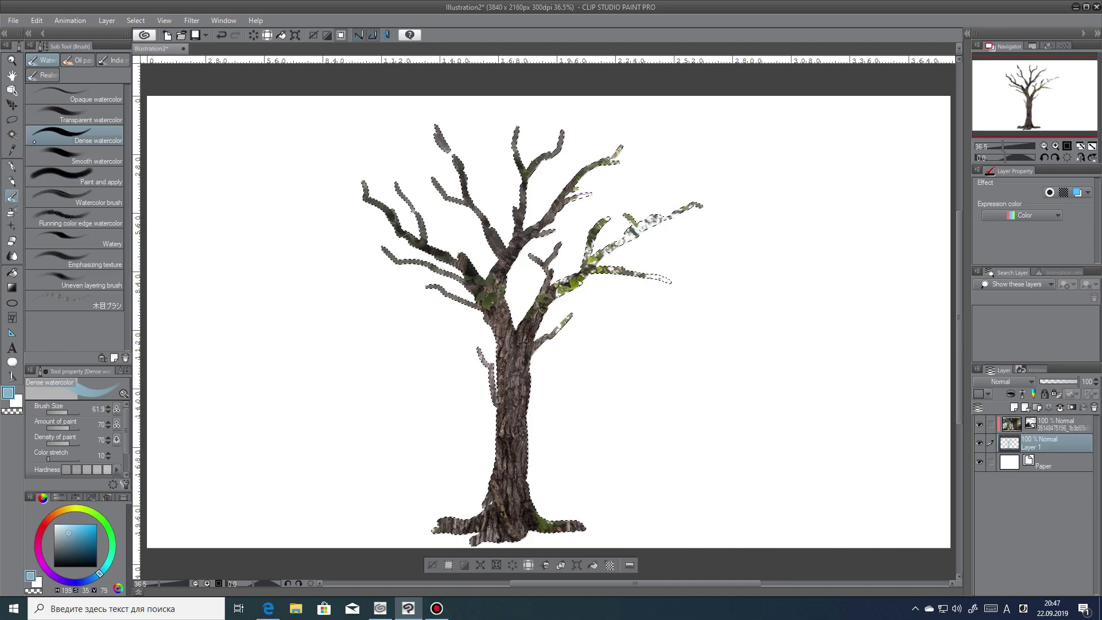
click(12, 211)
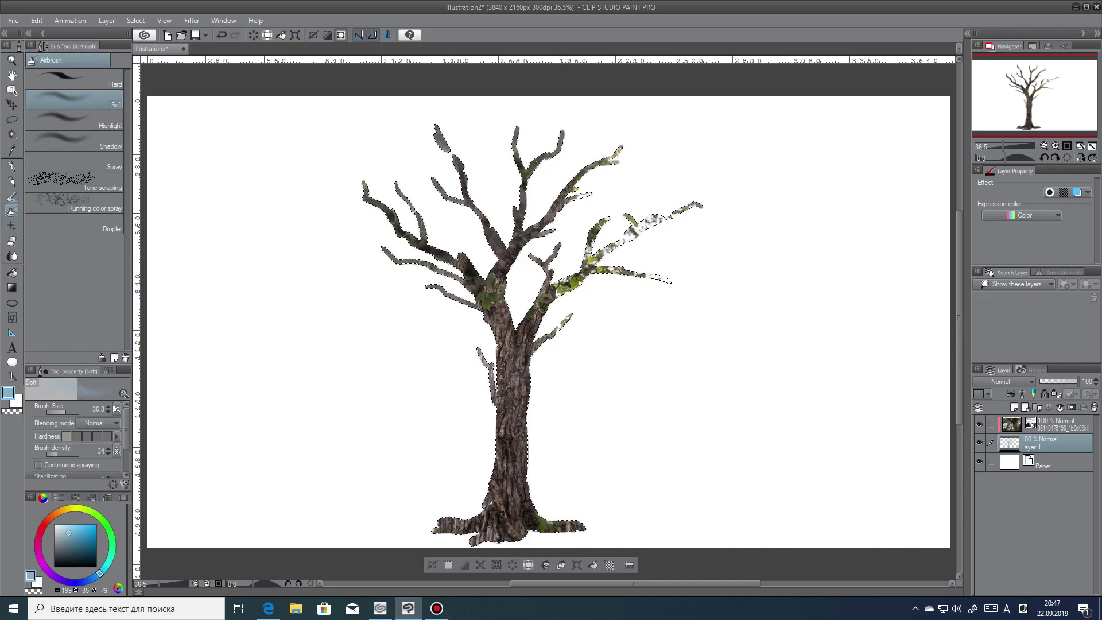
click(107, 525)
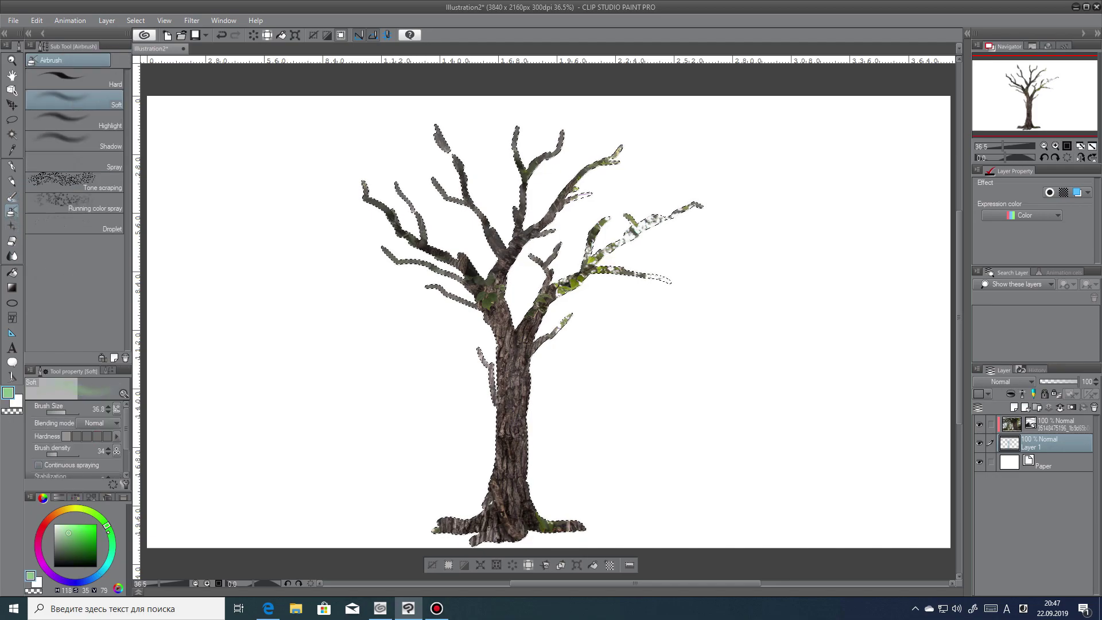
click(79, 539)
drag(81, 541, 75, 537)
Add a new layer above the bark photo and set its blending mode to Multiply.
click(1063, 425)
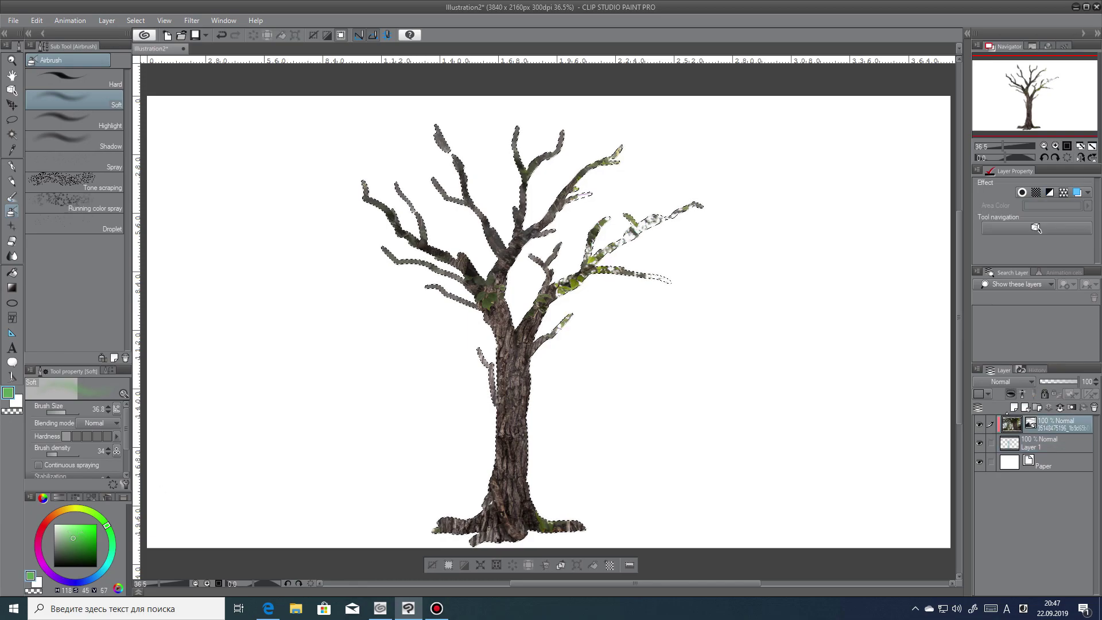
click(1014, 408)
click(1004, 381)
click(984, 99)
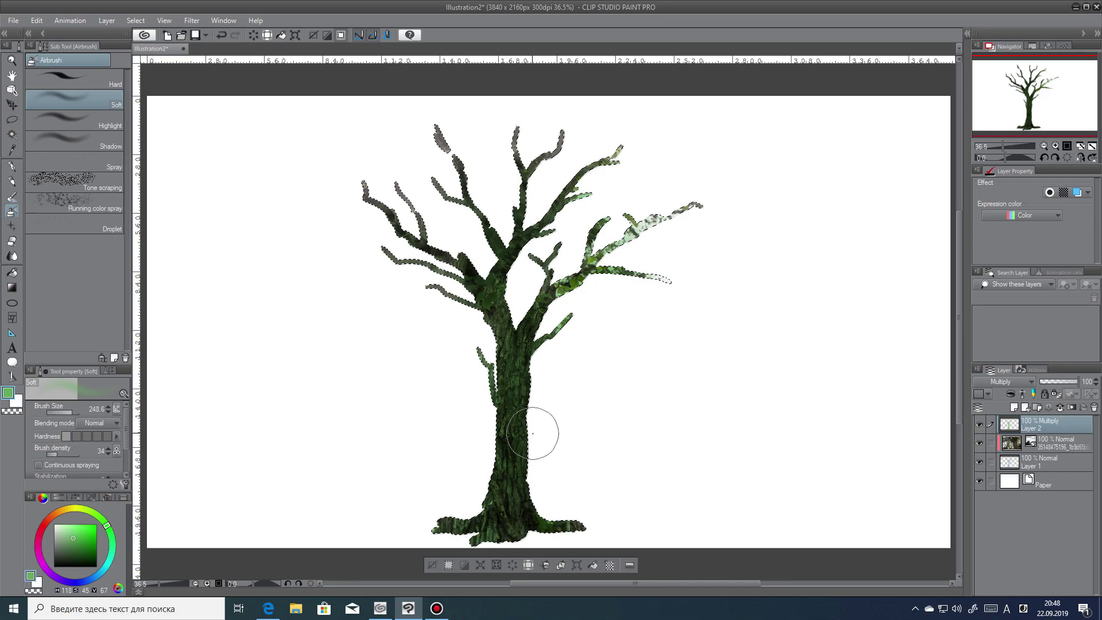
Add another layer in Darken mode above the Multiply layer and darken the green to value 51.
key(ctrl+shift+n)
click(1005, 382)
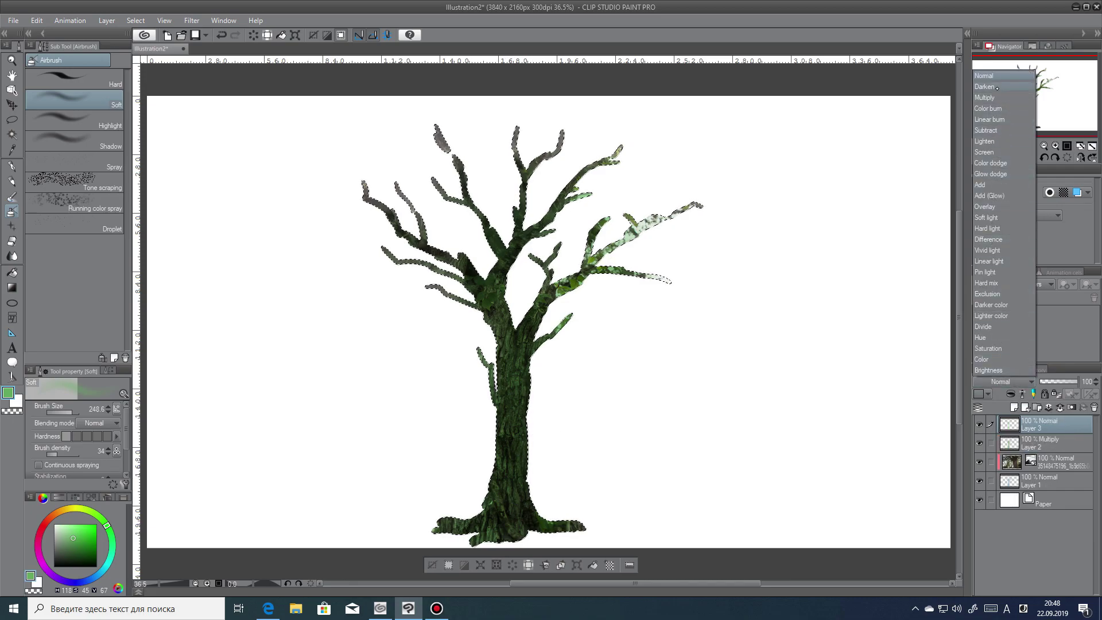
click(985, 87)
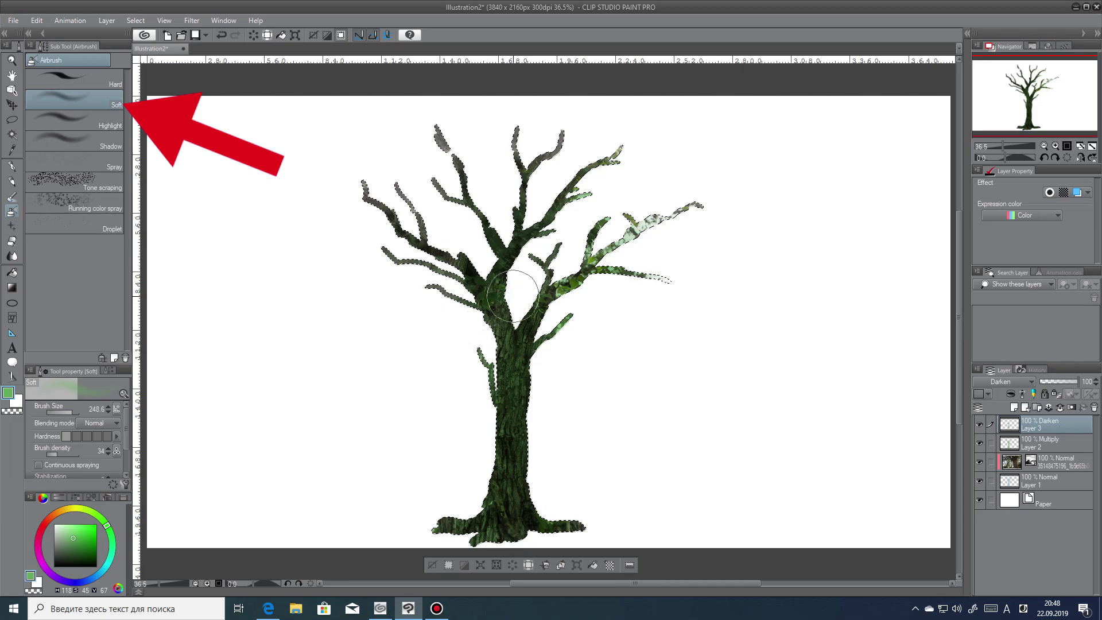
click(72, 545)
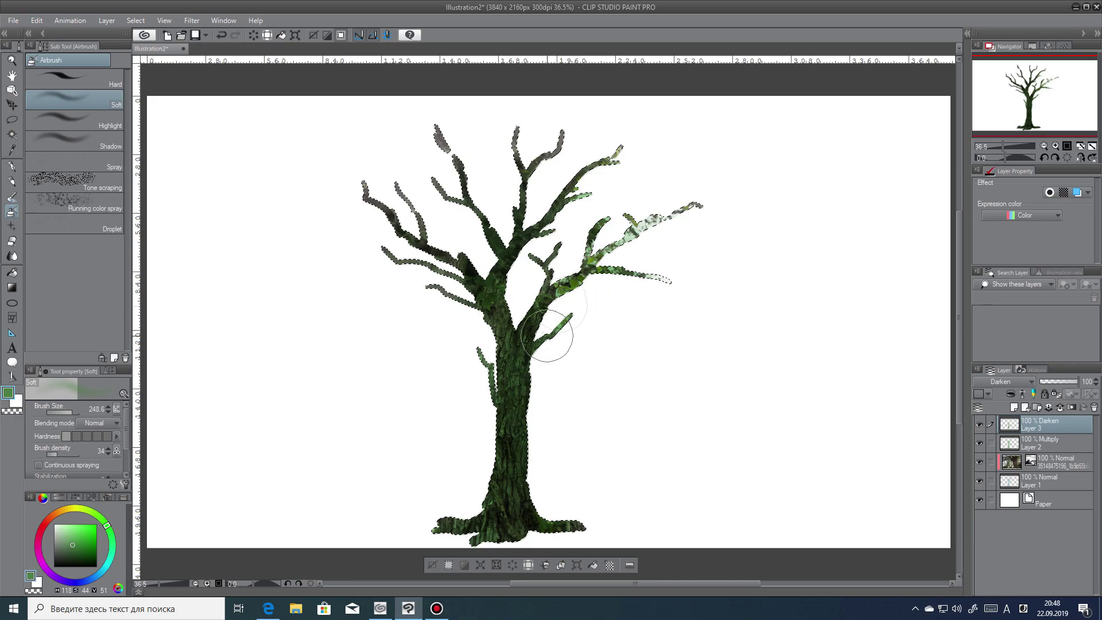
Try the Normal blending mode on Layer 3 and switch it back to Darken.
click(1007, 382)
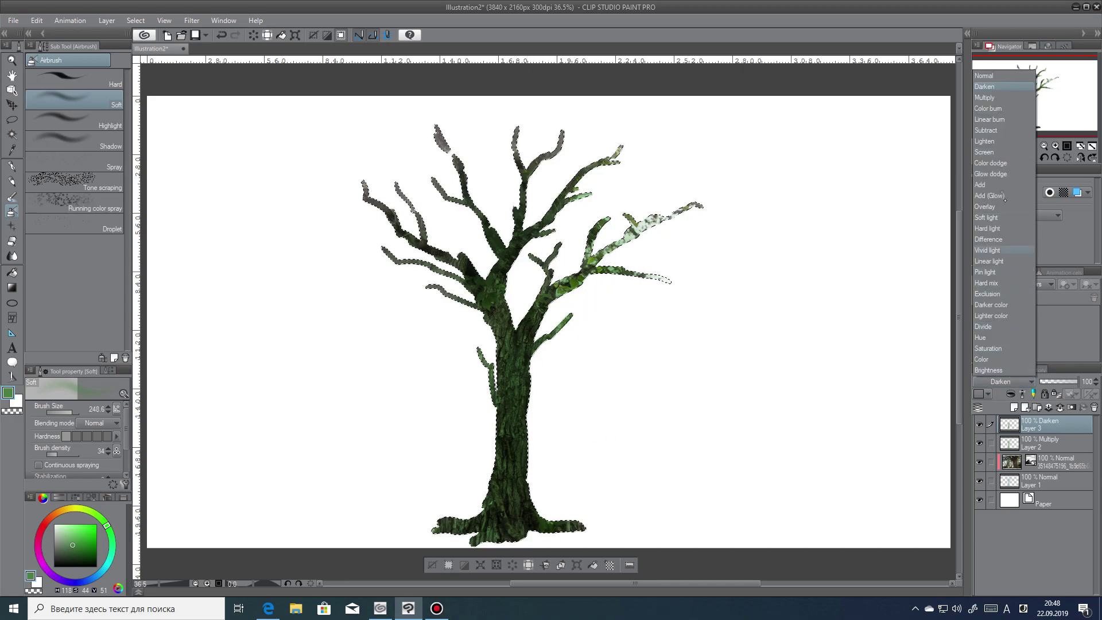
click(985, 76)
click(1008, 382)
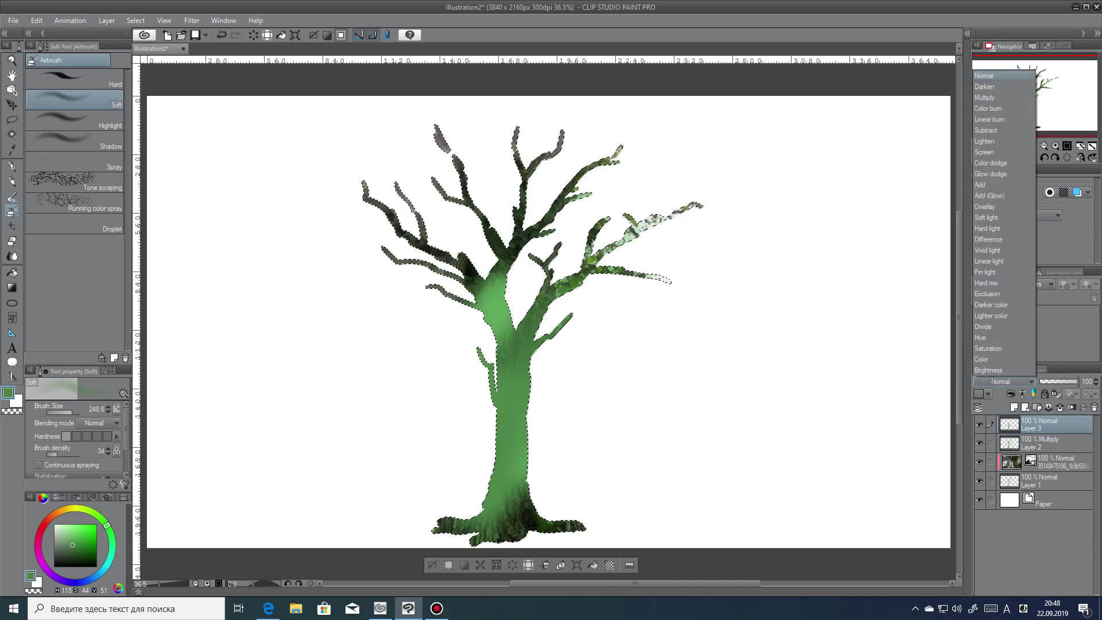
click(1002, 93)
Add a Normal layer above Layer 3 and shade the trunk's right side in green with the Shadow airbrush.
click(1014, 407)
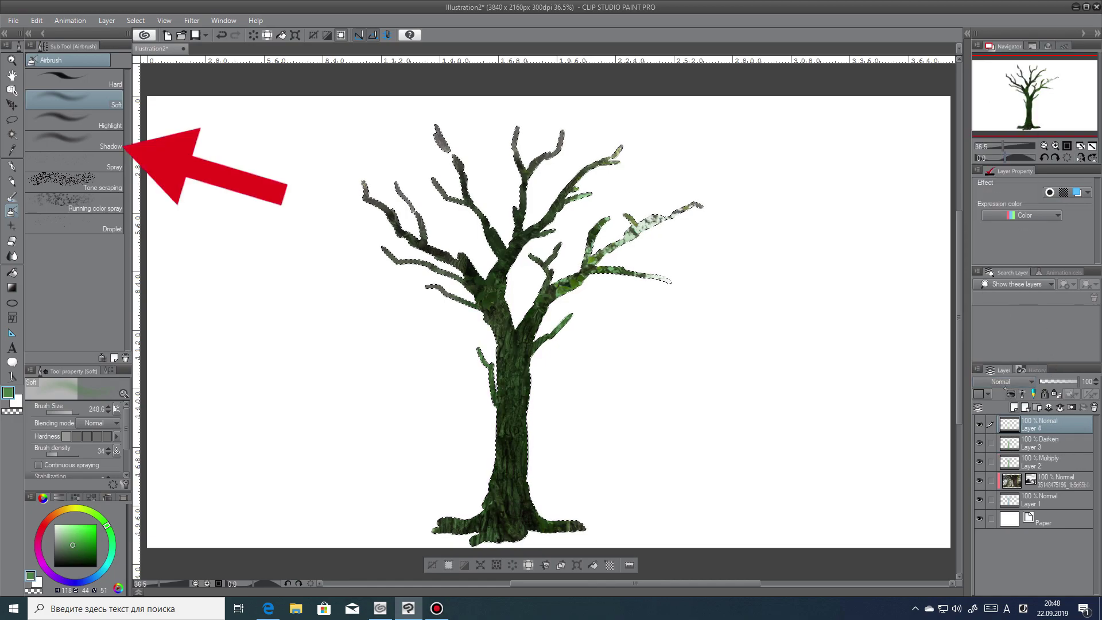
click(1008, 381)
click(986, 76)
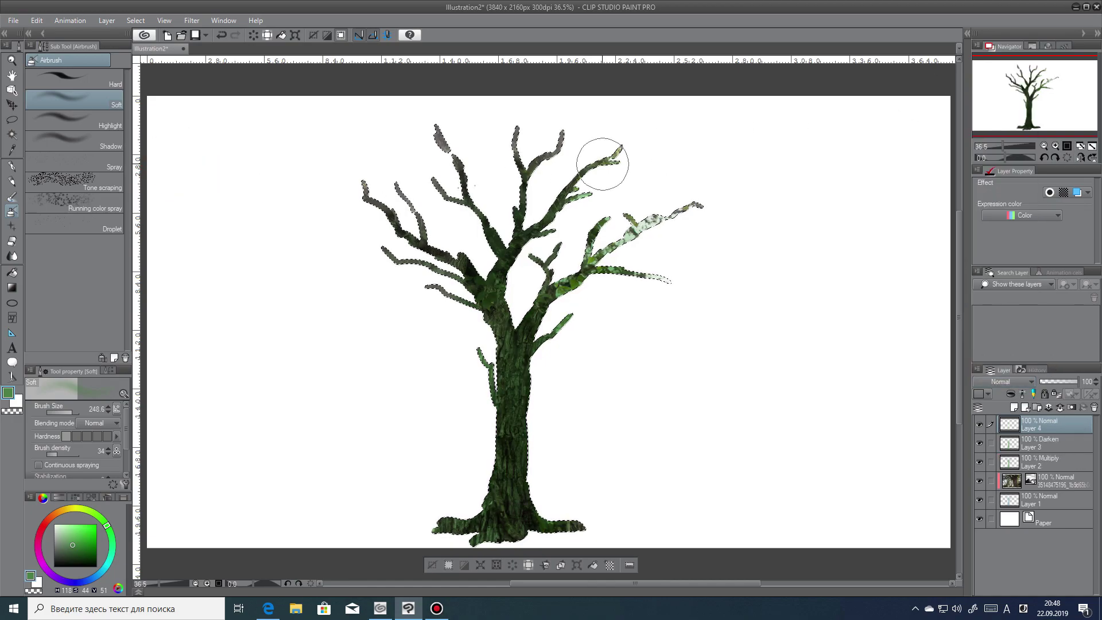
click(109, 139)
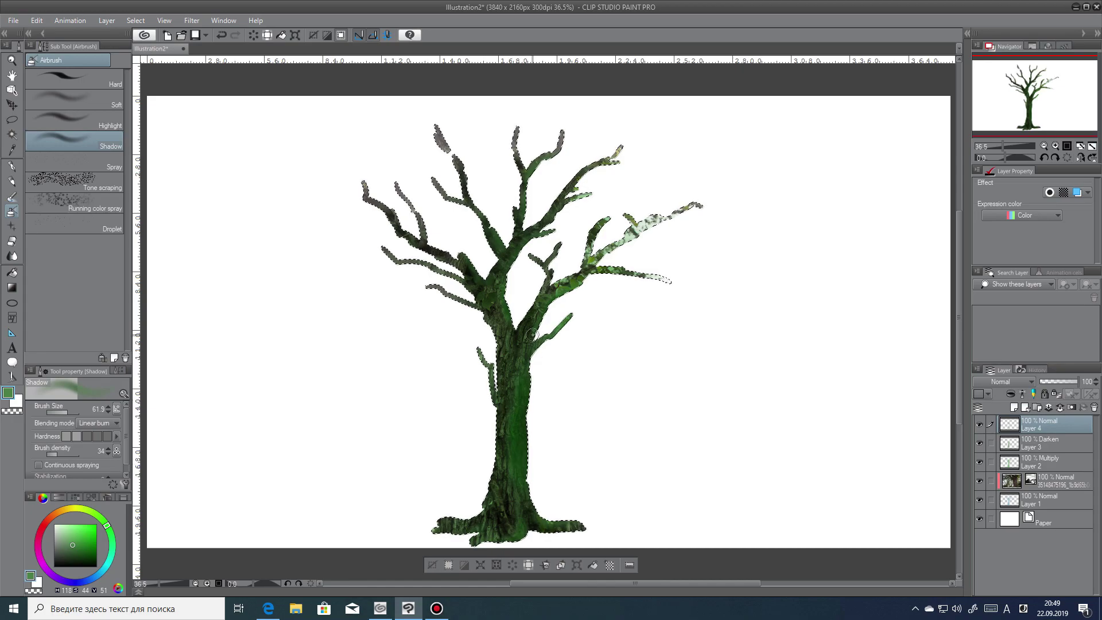
drag(535, 369, 525, 401)
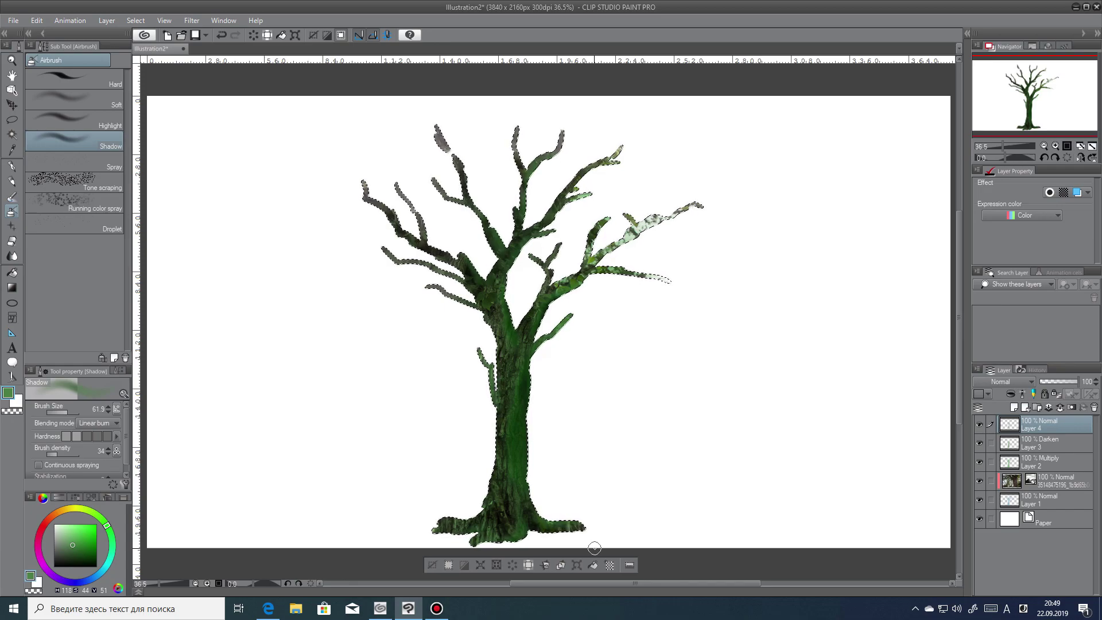
Tint the tree's upper and outer branches green on Layer 4 with the Shadow airbrush.
mouse_move(648, 209)
mouse_down()
mouse_move(630, 226)
mouse_move(661, 242)
mouse_up()
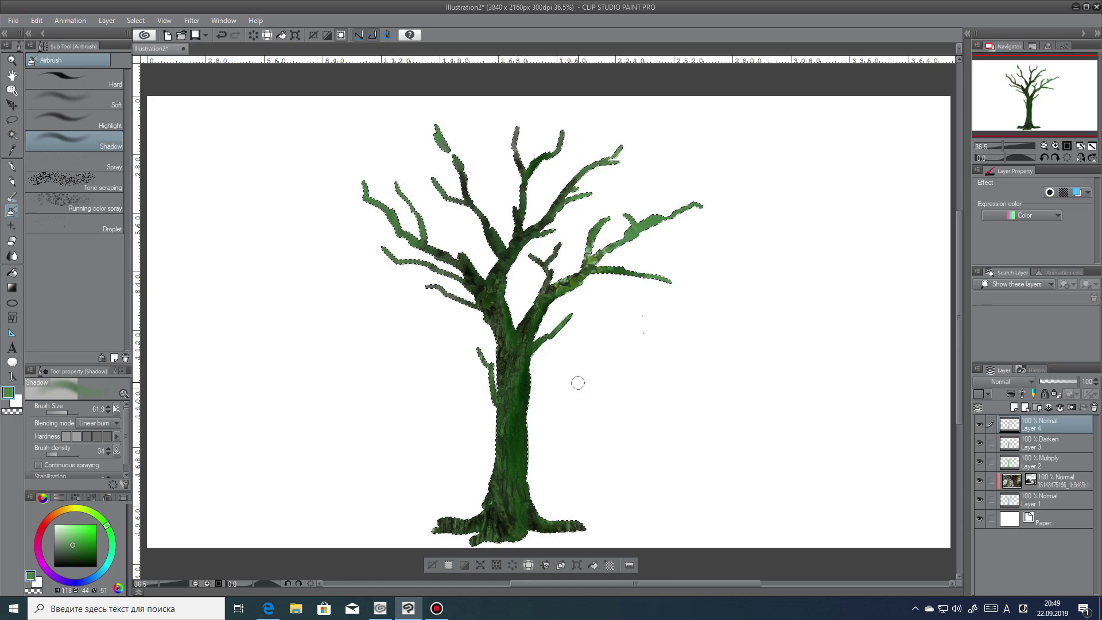
Add a Screen layer above Layer 4 and lighten the trunk's left side and fork with the Shadow airbrush.
click(1014, 407)
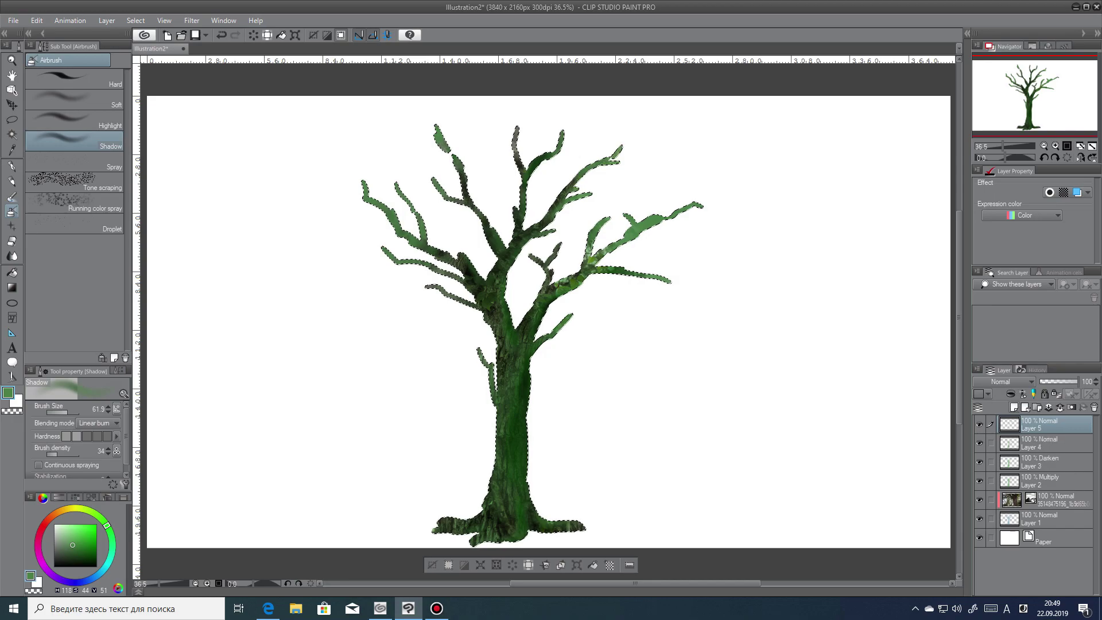
click(1005, 381)
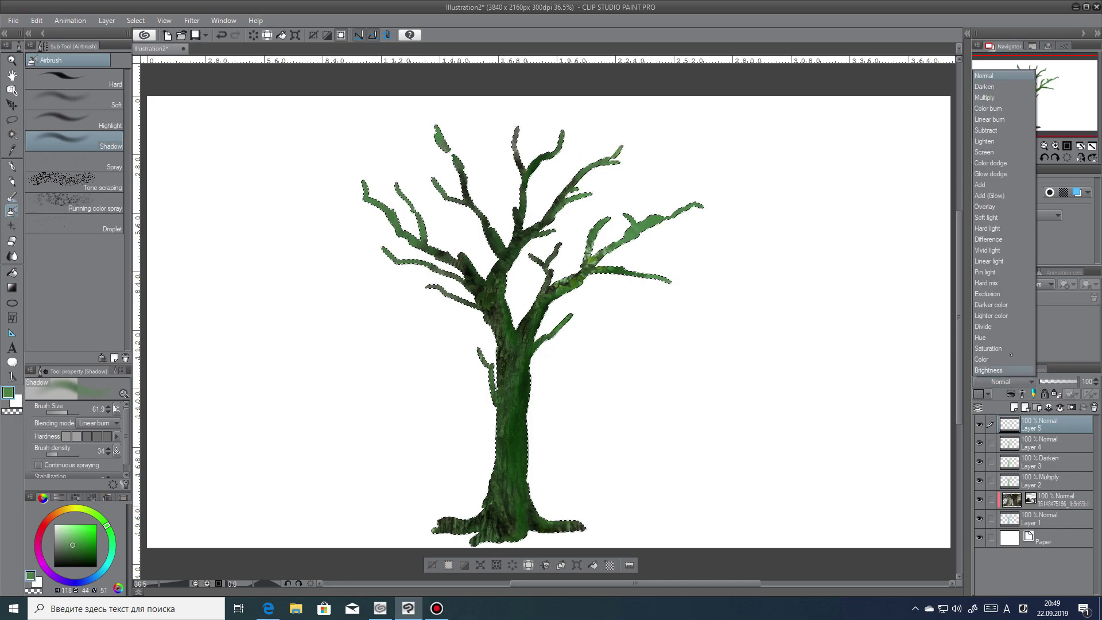
click(994, 152)
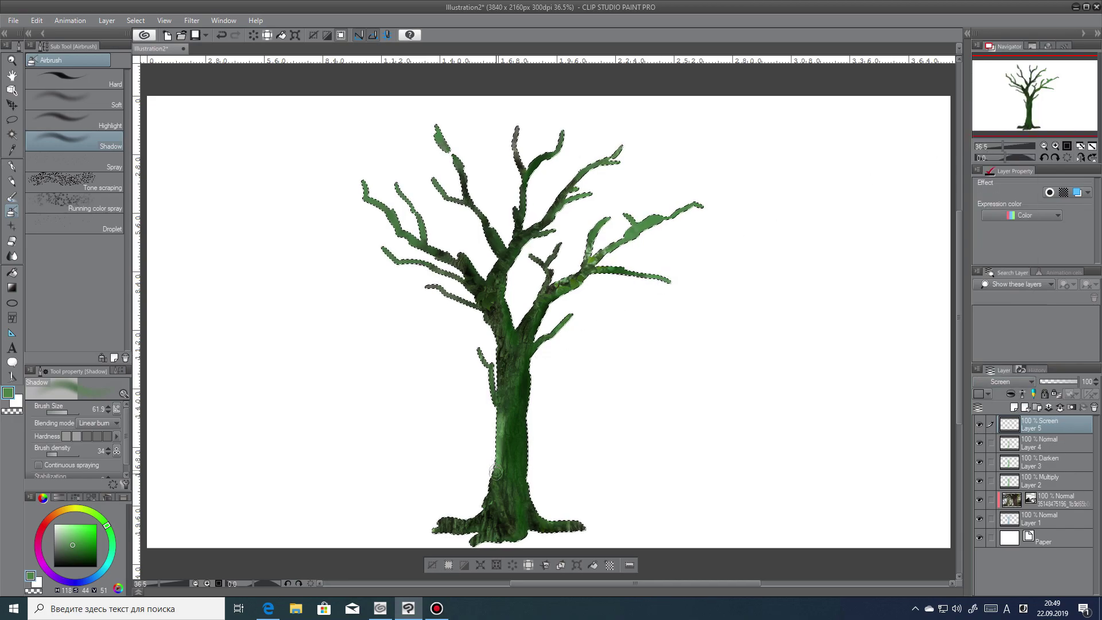
click(221, 35)
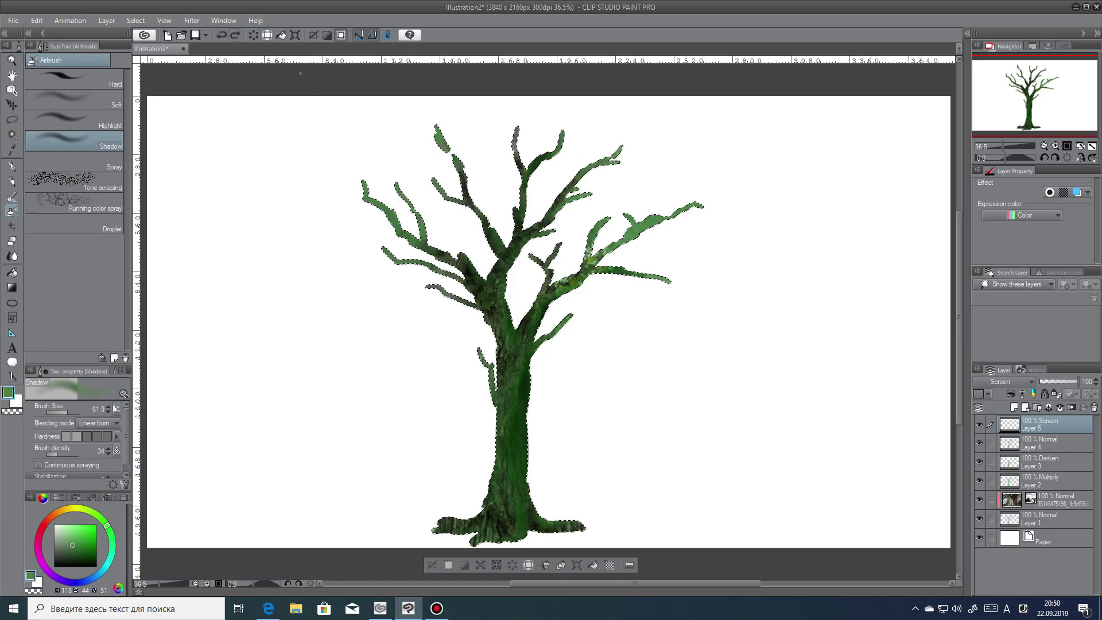
drag(497, 433, 497, 412)
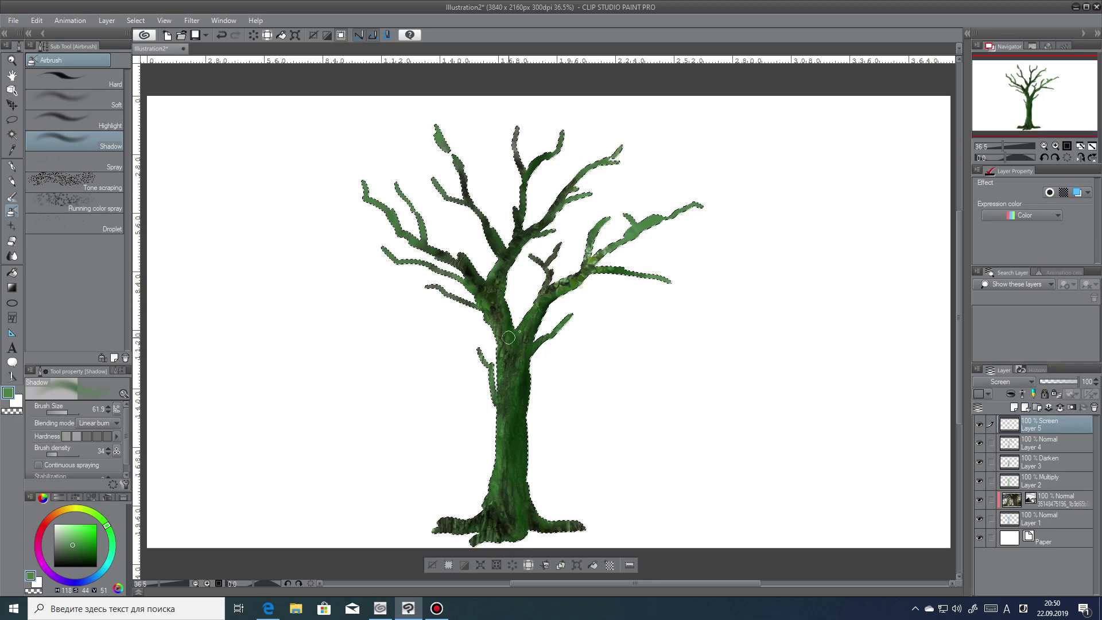
Try the Lighten blending mode on Layer 5 and switch it back to Screen.
click(1010, 382)
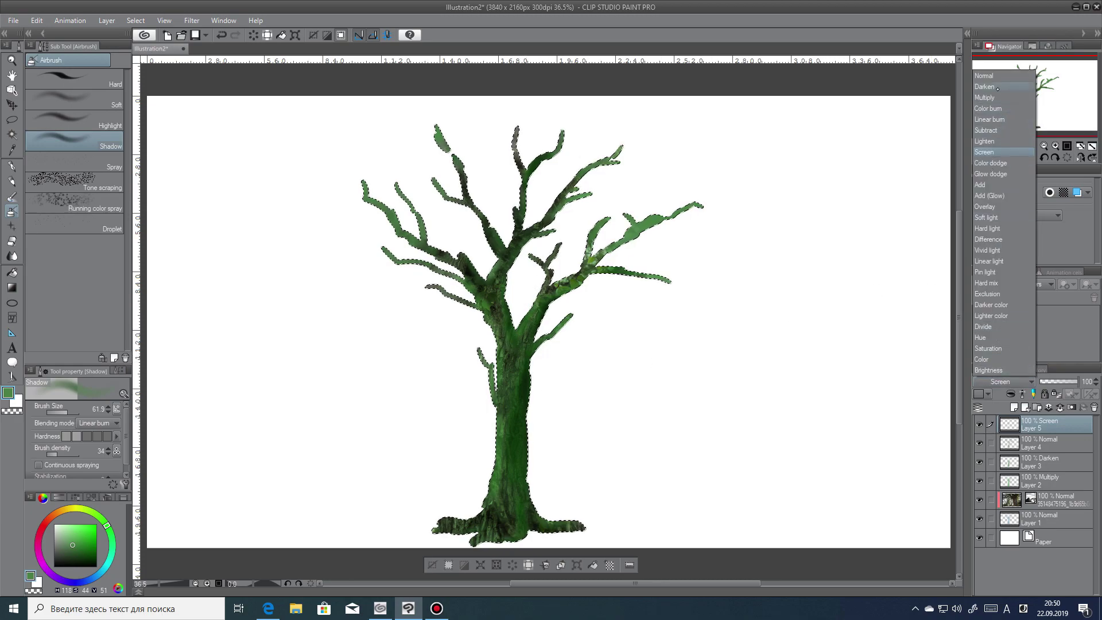
click(992, 142)
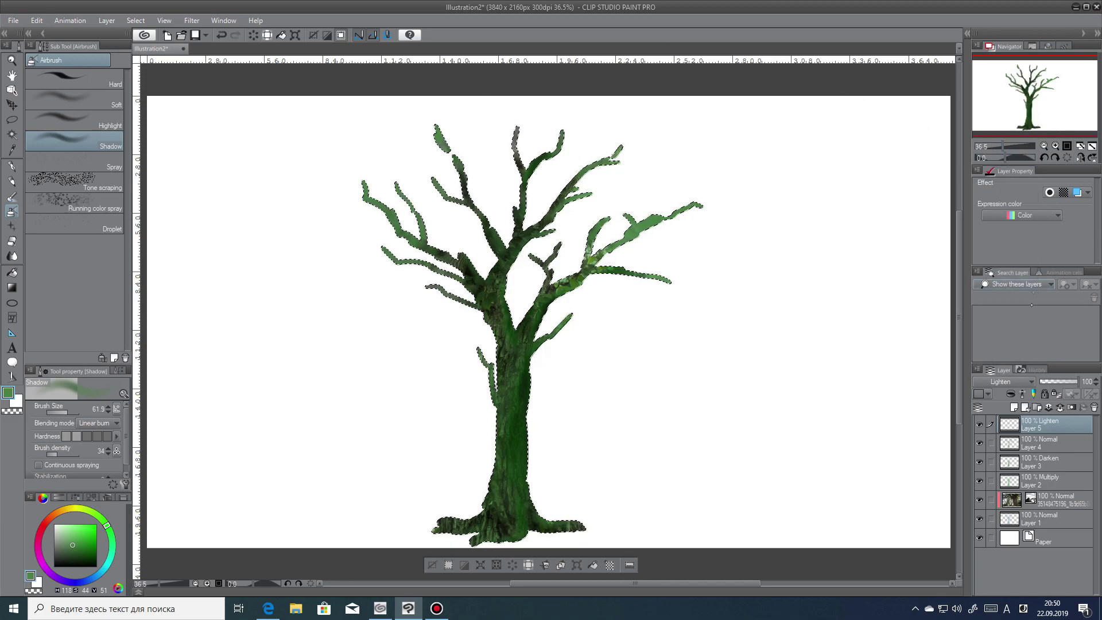
click(1010, 382)
click(1005, 154)
Brighten the trunk, roots and lower branches on Layer 5 with the Soft airbrush at size 36.8.
click(114, 102)
mouse_move(495, 435)
mouse_down()
mouse_move(495, 459)
mouse_move(548, 321)
mouse_move(490, 499)
mouse_up()
click(221, 35)
click(67, 412)
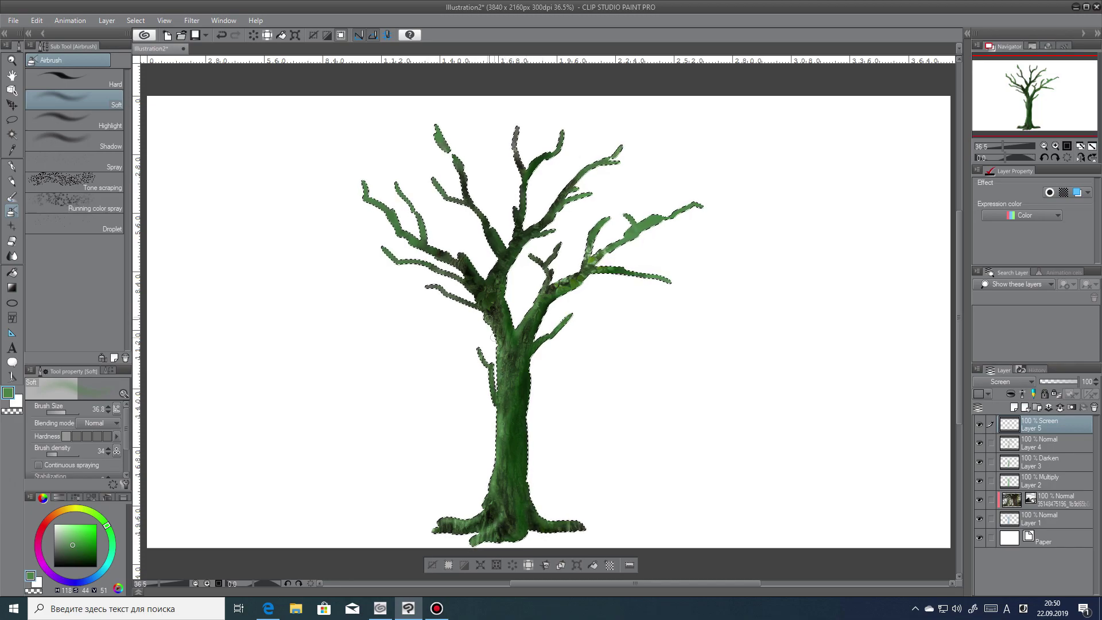
mouse_move(477, 300)
mouse_down()
mouse_move(434, 269)
mouse_move(461, 266)
mouse_up()
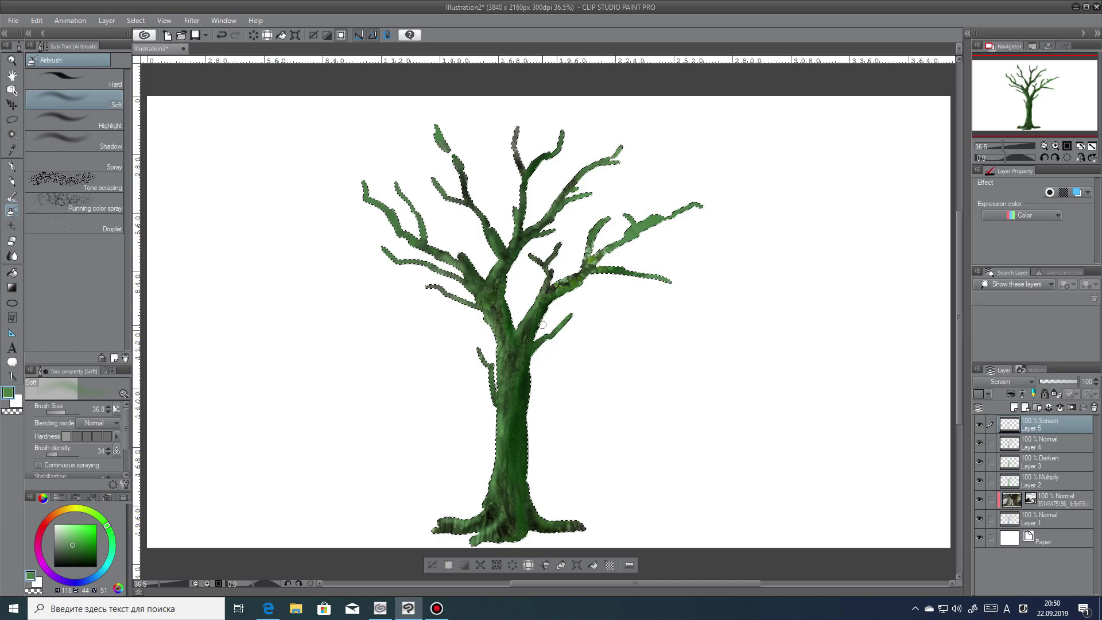
Deselect the tree to check the shading, and restore the selection.
key(ctrl+d)
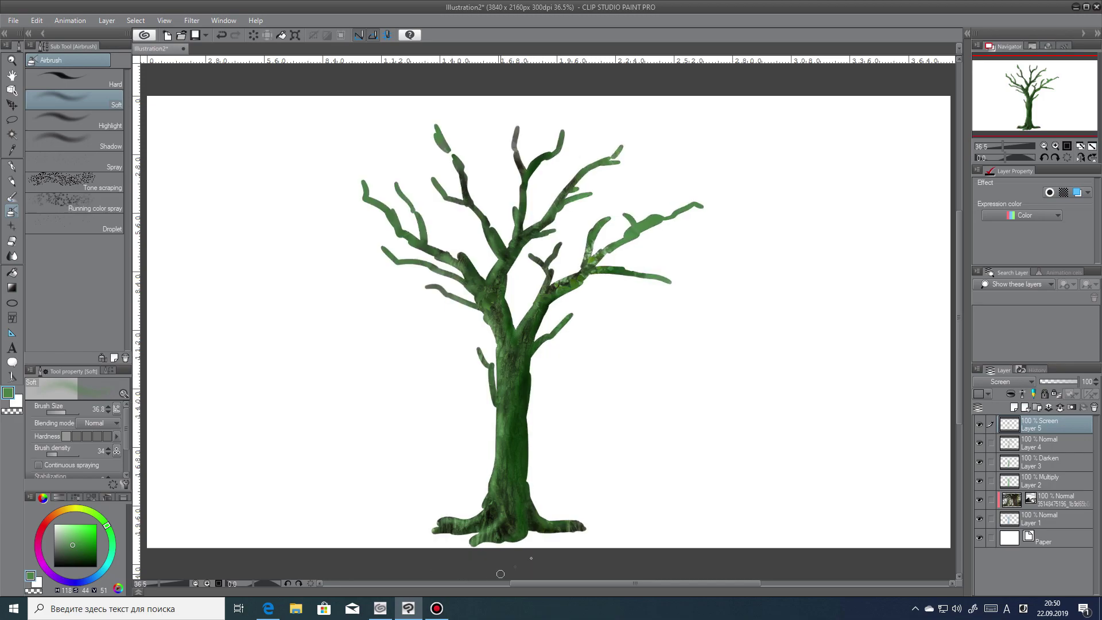
key(ctrl+z)
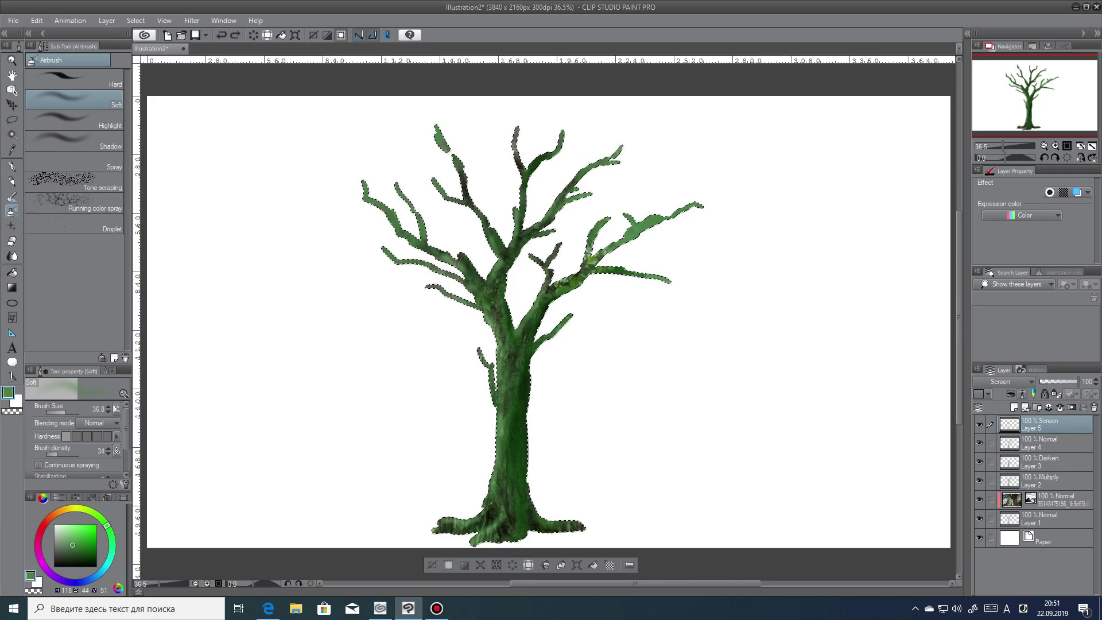
Add a Multiply layer above Layer 5 and darken the green to saturation 59, value 41.
click(1014, 407)
click(1008, 382)
click(994, 98)
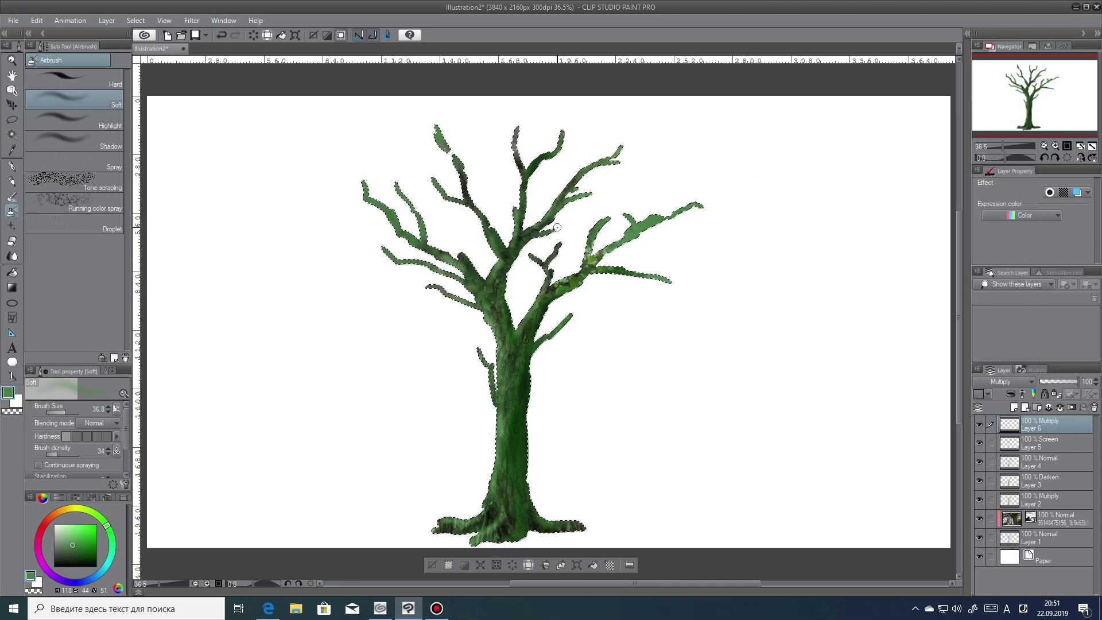
click(79, 549)
Texture the trunk and main branches on Layer 6 with the vegetation brush 山脈ブラシ at size 457.6.
click(11, 225)
click(81, 76)
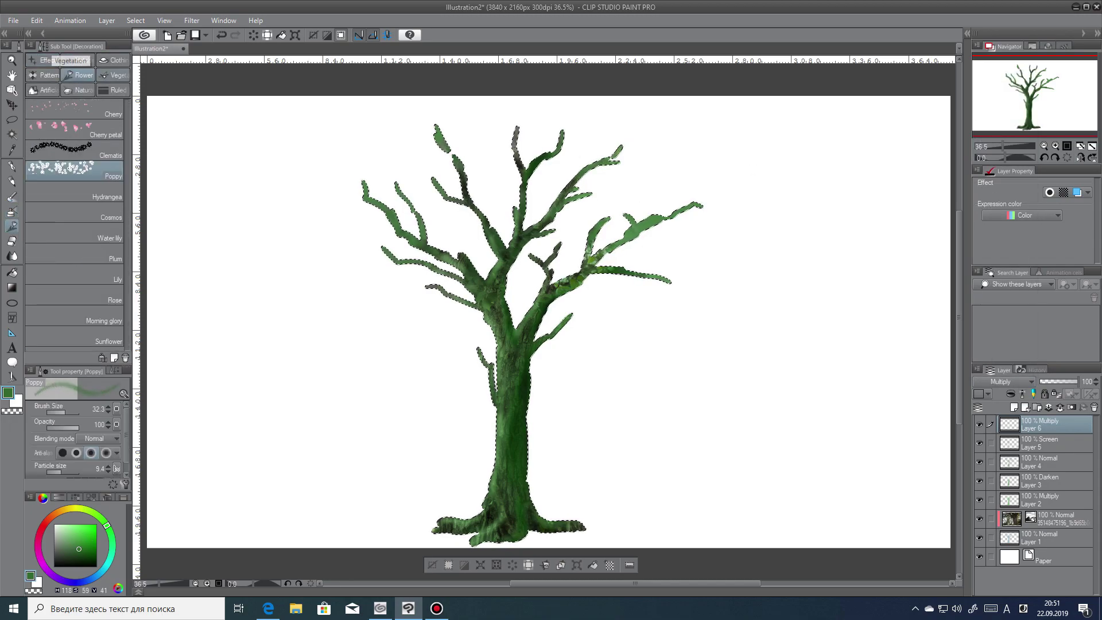
click(112, 76)
drag(127, 314, 121, 342)
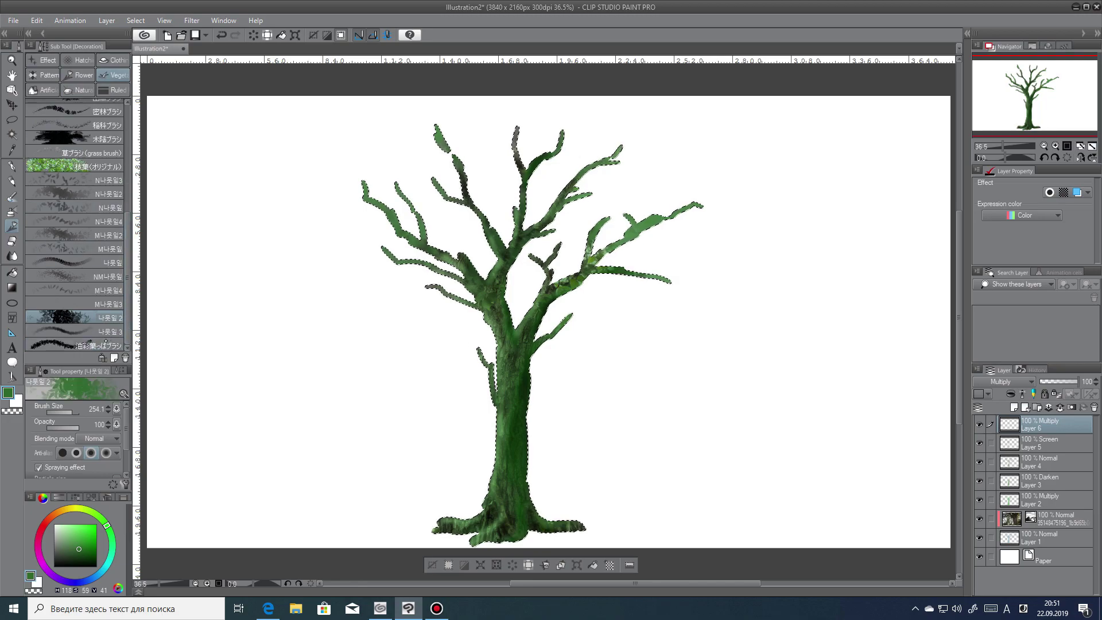
drag(127, 230, 127, 119)
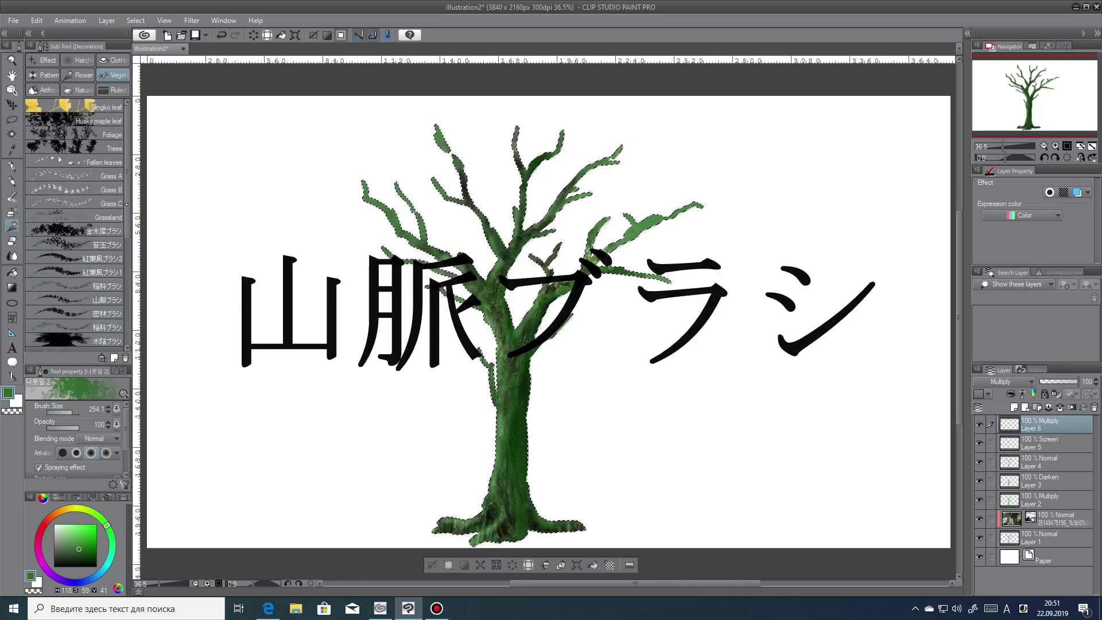
click(104, 299)
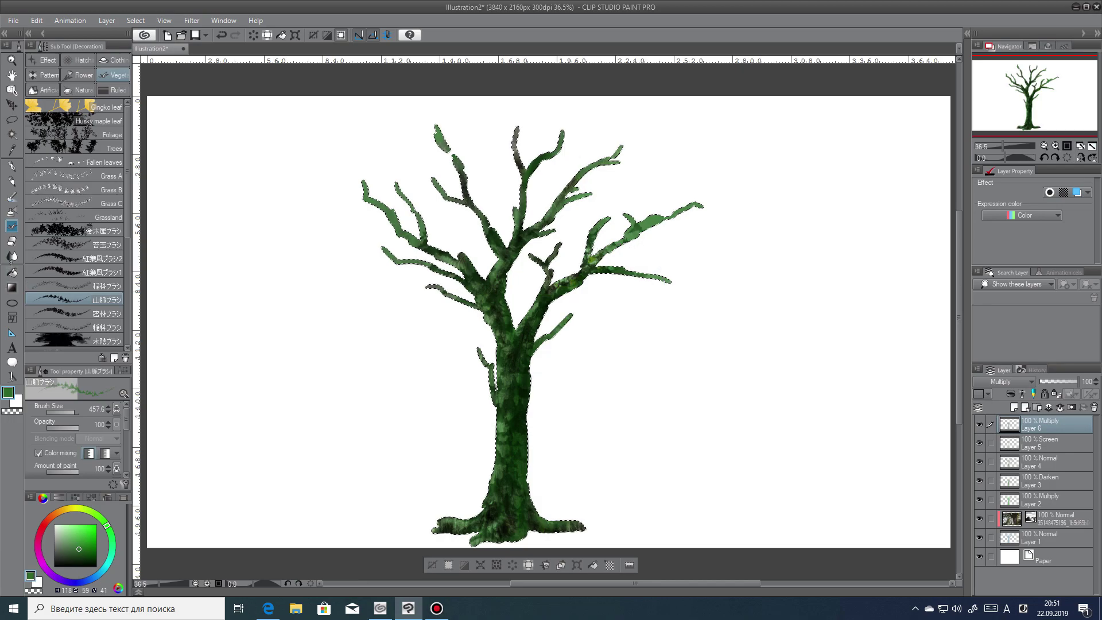
Soften the texture on Layer 6 with the Running color on fiber blend tool at size 147.6.
key(j)
click(70, 413)
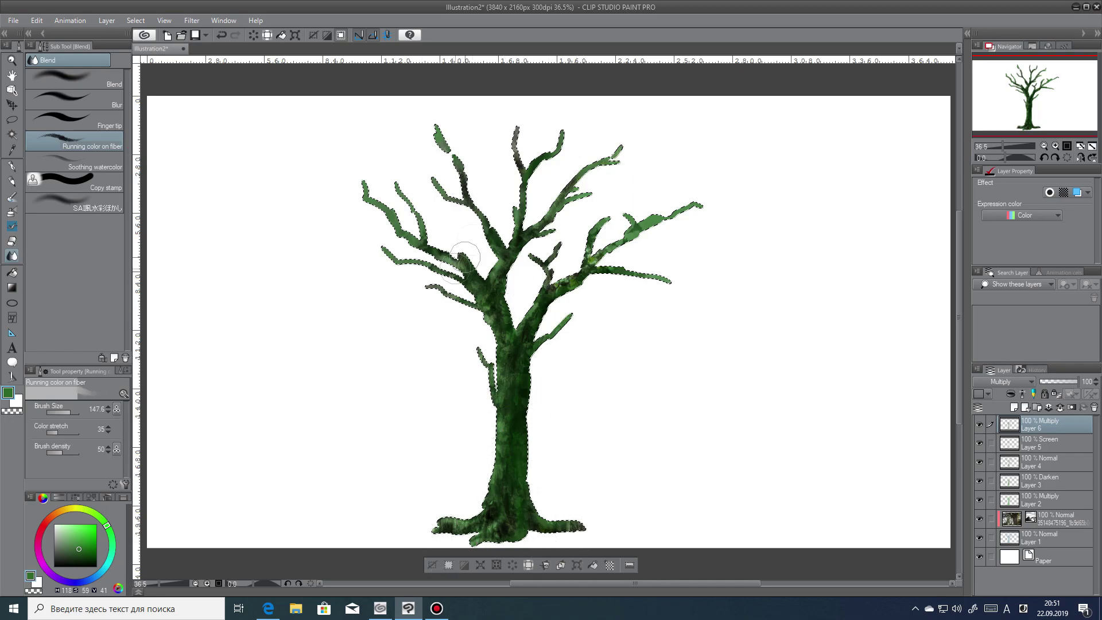
Add another Multiply layer above Layer 6.
click(1014, 407)
click(1005, 382)
click(1005, 95)
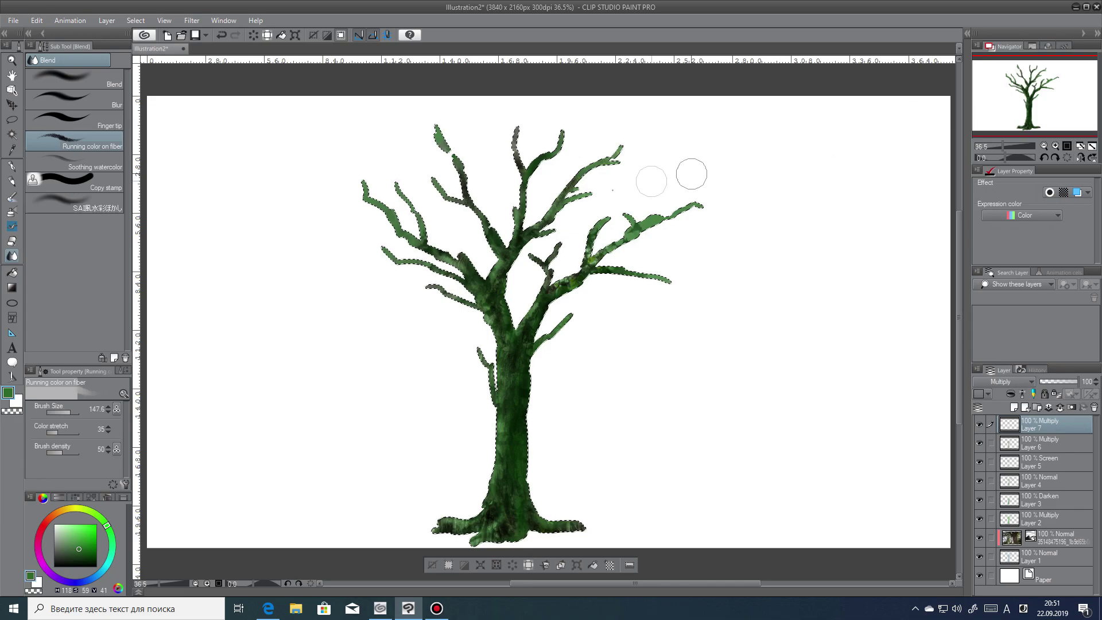
Texture the tree on Layer 7 with the 山脈ブラシ brush and blend the strokes with Running color on fiber.
click(12, 225)
mouse_move(335, 189)
mouse_down()
mouse_move(432, 189)
mouse_move(397, 275)
mouse_move(411, 303)
mouse_move(470, 164)
mouse_up()
mouse_move(508, 205)
mouse_down()
mouse_move(555, 228)
mouse_move(575, 398)
mouse_move(484, 465)
mouse_move(436, 457)
mouse_move(526, 505)
mouse_move(645, 416)
mouse_up()
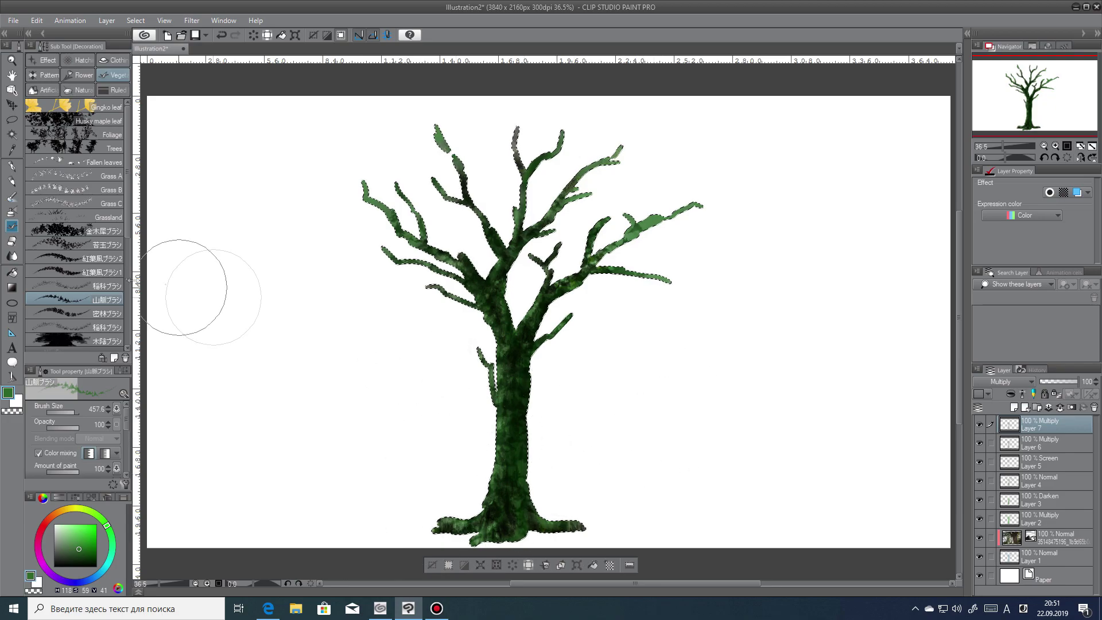
click(11, 256)
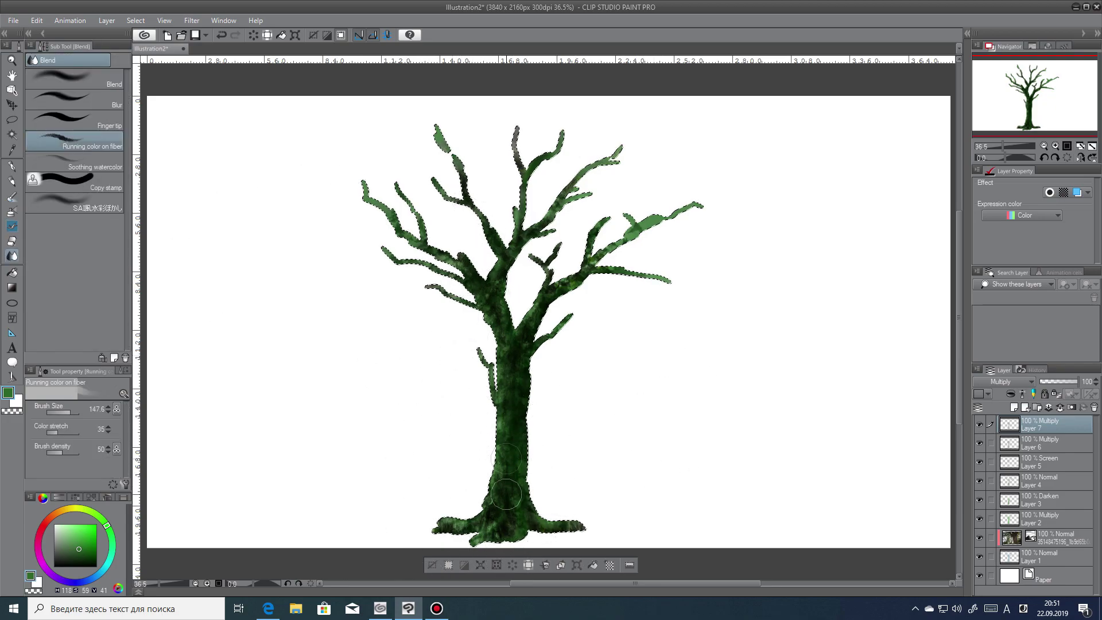
Add a new layer above Layer 7 and set its blending mode to Add.
click(1015, 408)
click(1011, 381)
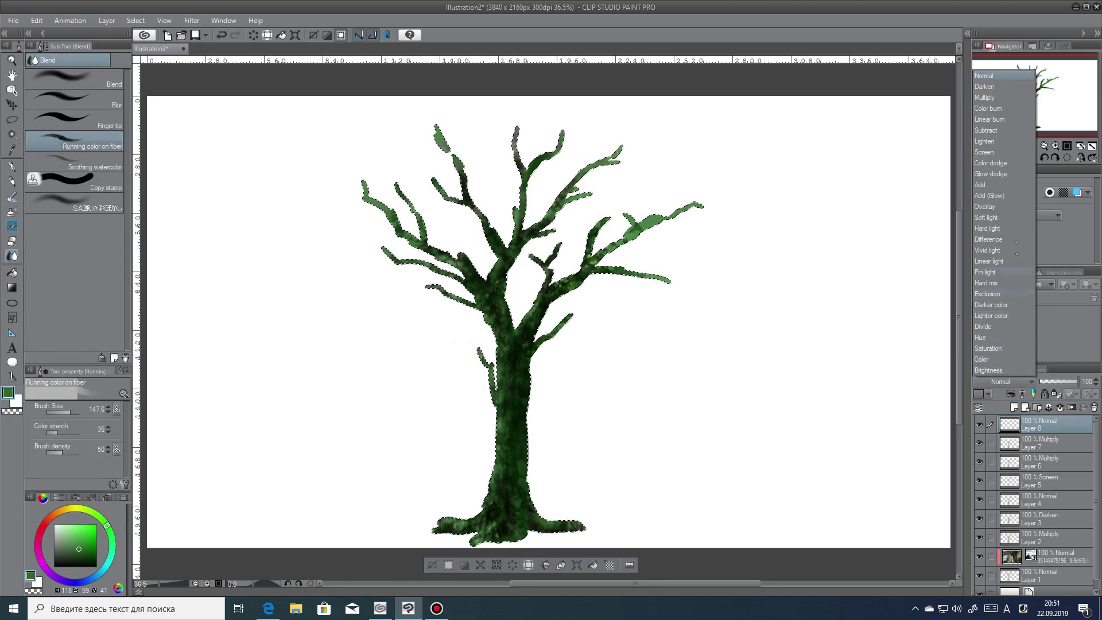
click(994, 197)
Paint green highlights on the trunk, roots and main branches on Layer 8 with the Soft airbrush.
key(b)
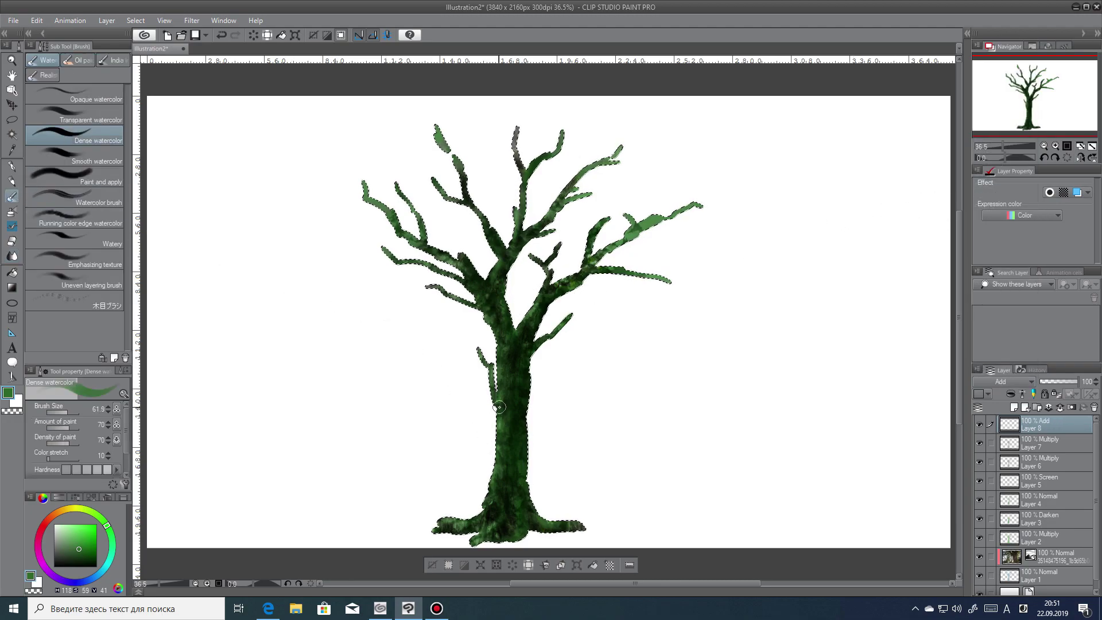
key(b)
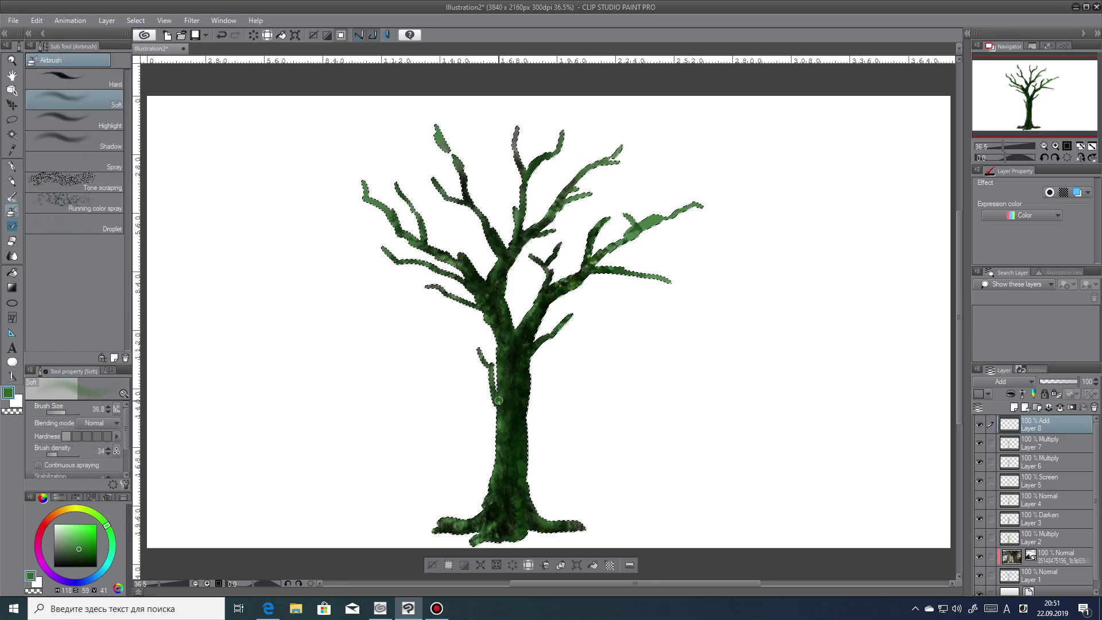
drag(503, 420, 507, 412)
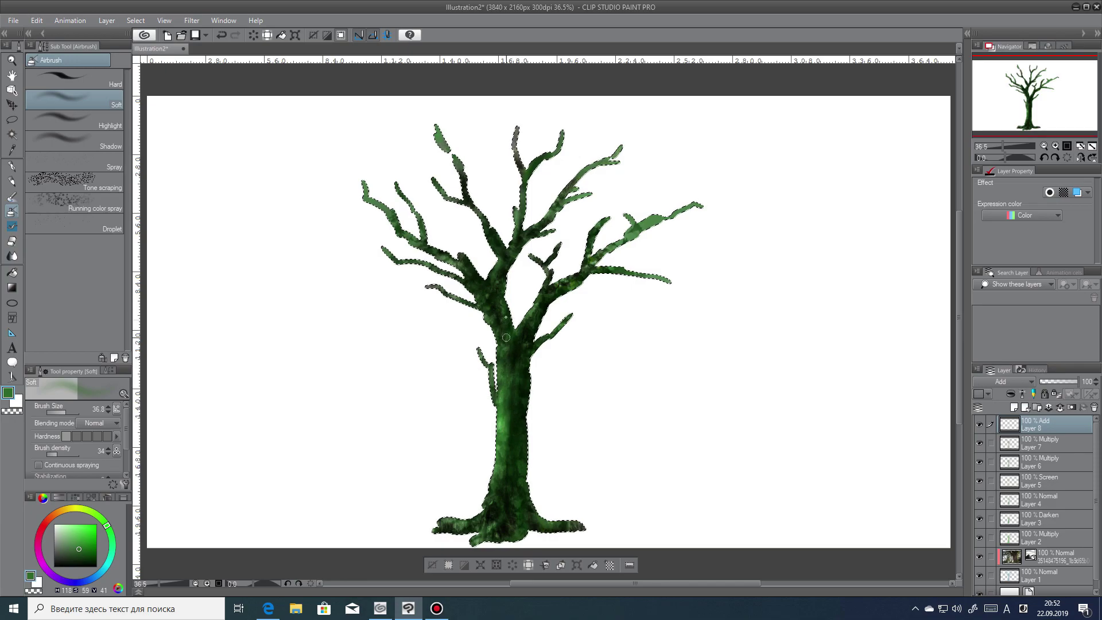
drag(500, 317, 492, 333)
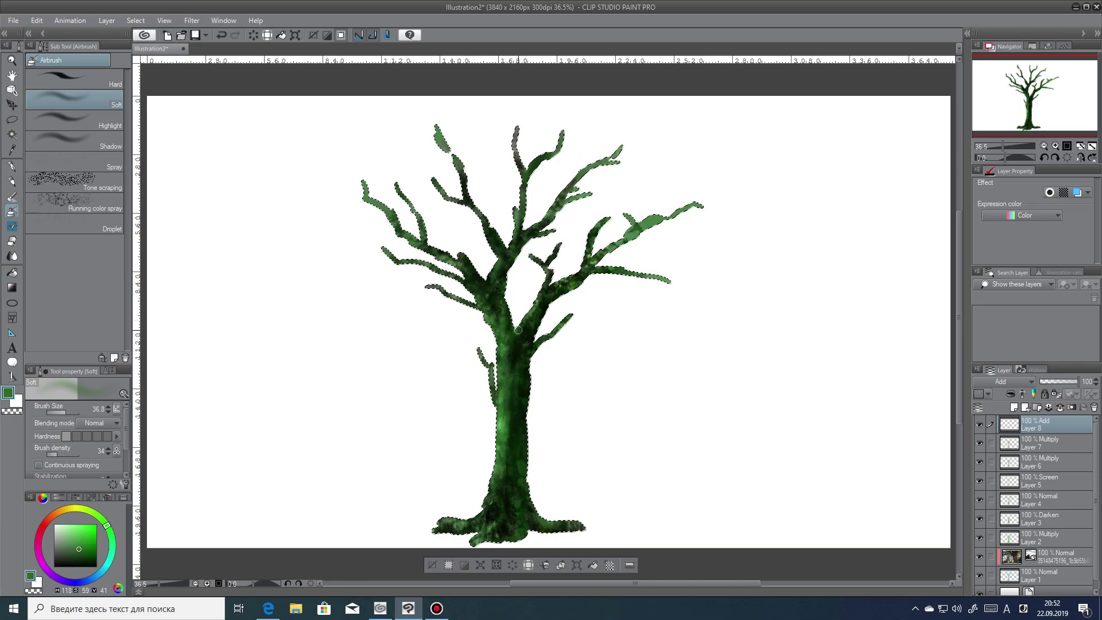
drag(538, 294, 553, 286)
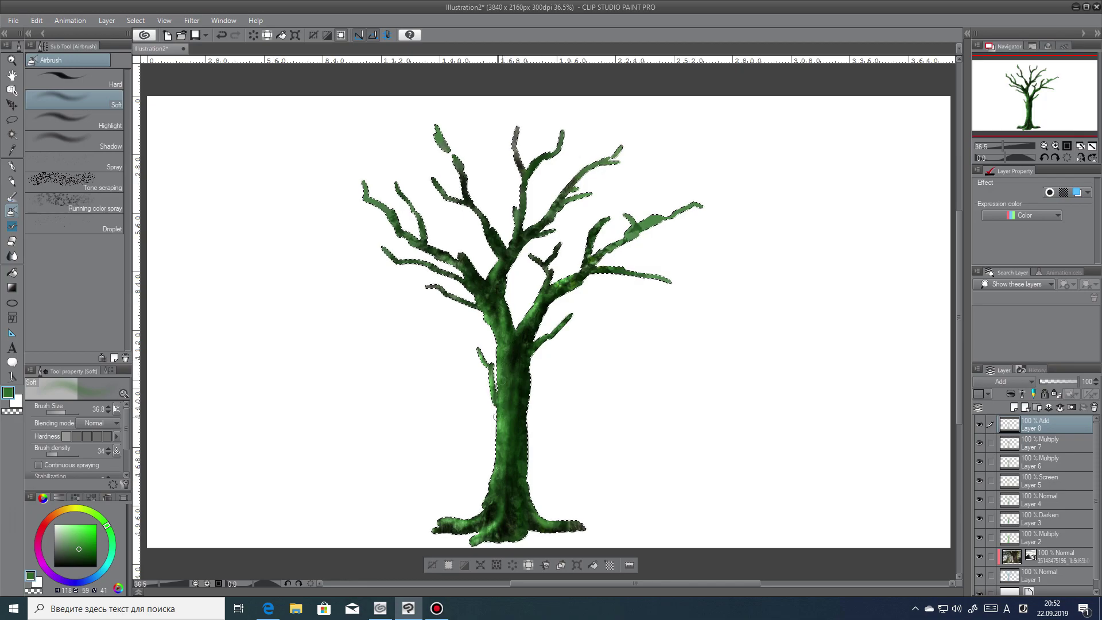
Choose the vegetation brush 木陰ブラシ and set its particle size to 30.9.
click(12, 226)
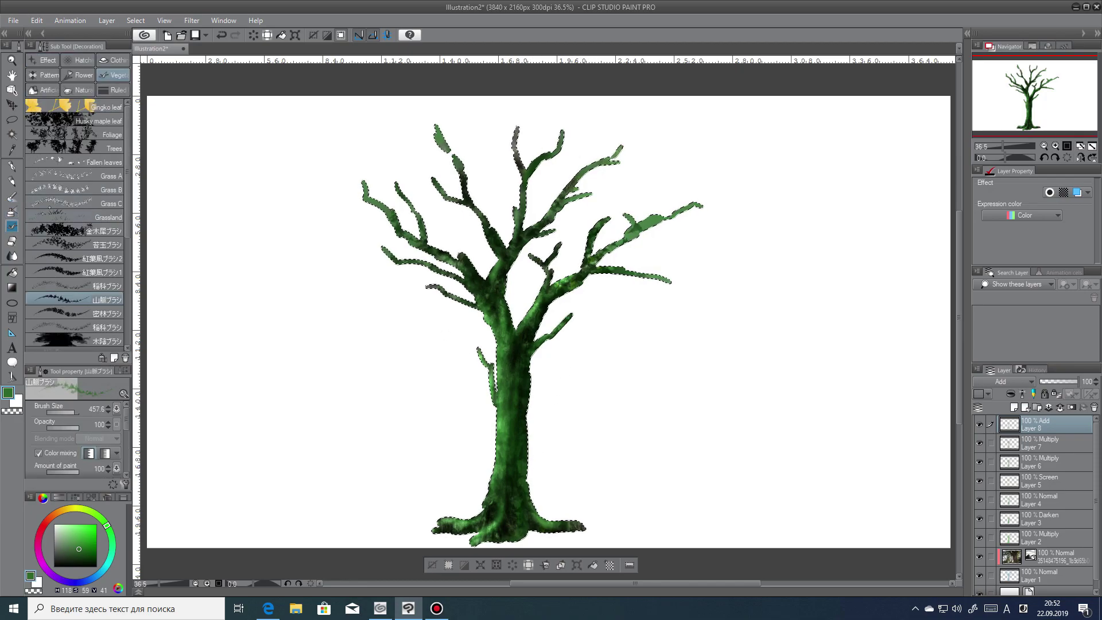
mouse_move(127, 214)
mouse_down()
mouse_move(128, 320)
mouse_move(128, 229)
mouse_up()
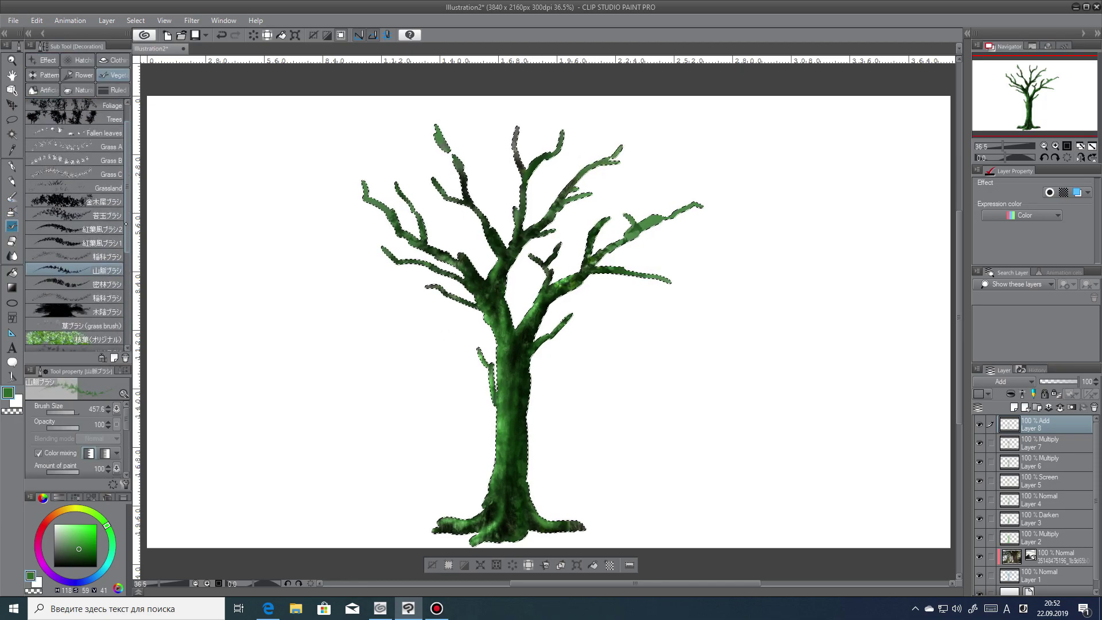
click(104, 189)
click(86, 313)
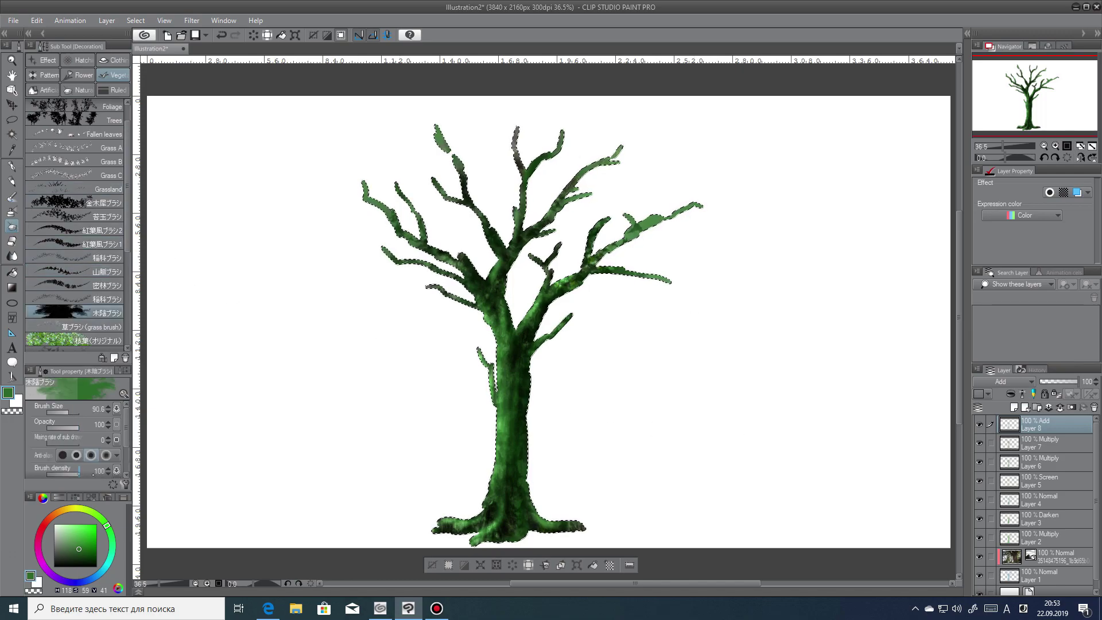
scroll(75, 472, down, 3)
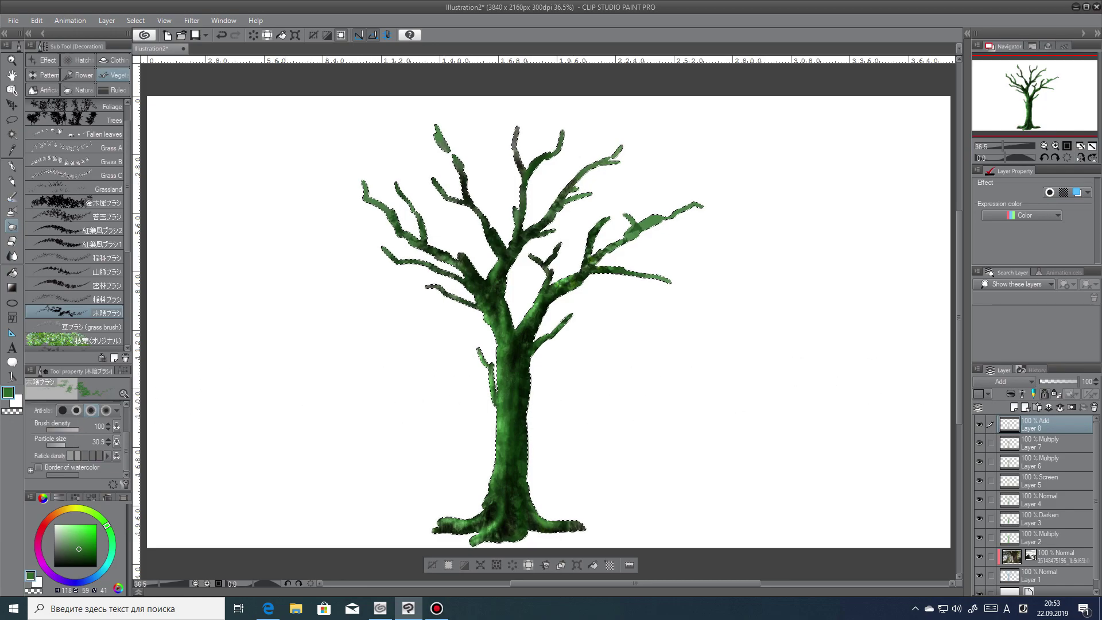
Add a new layer above Layer 8 and set its blending mode to Screen.
click(1014, 408)
click(1004, 382)
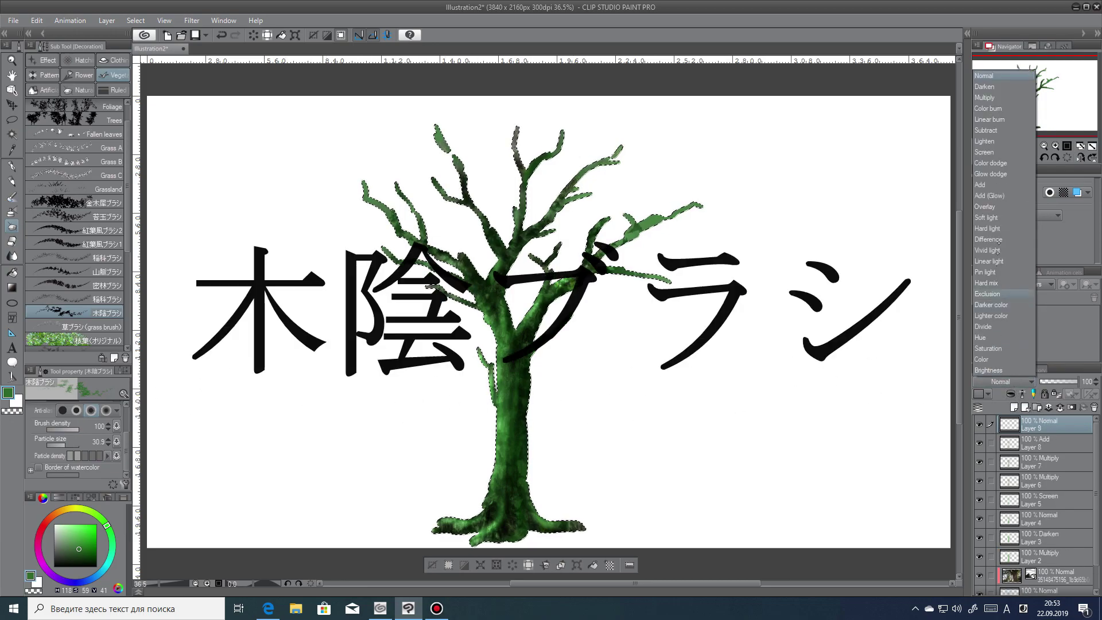
click(994, 152)
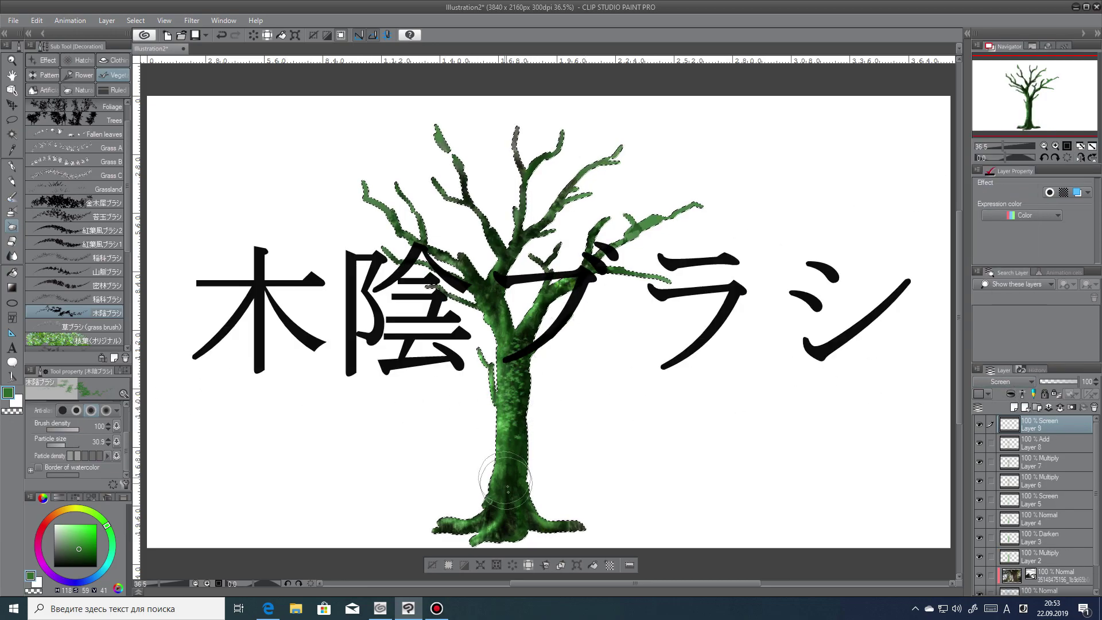
Undo the trial stroke, raise the green's value to 59 and dab leafy highlights over the trunk and roots.
click(221, 35)
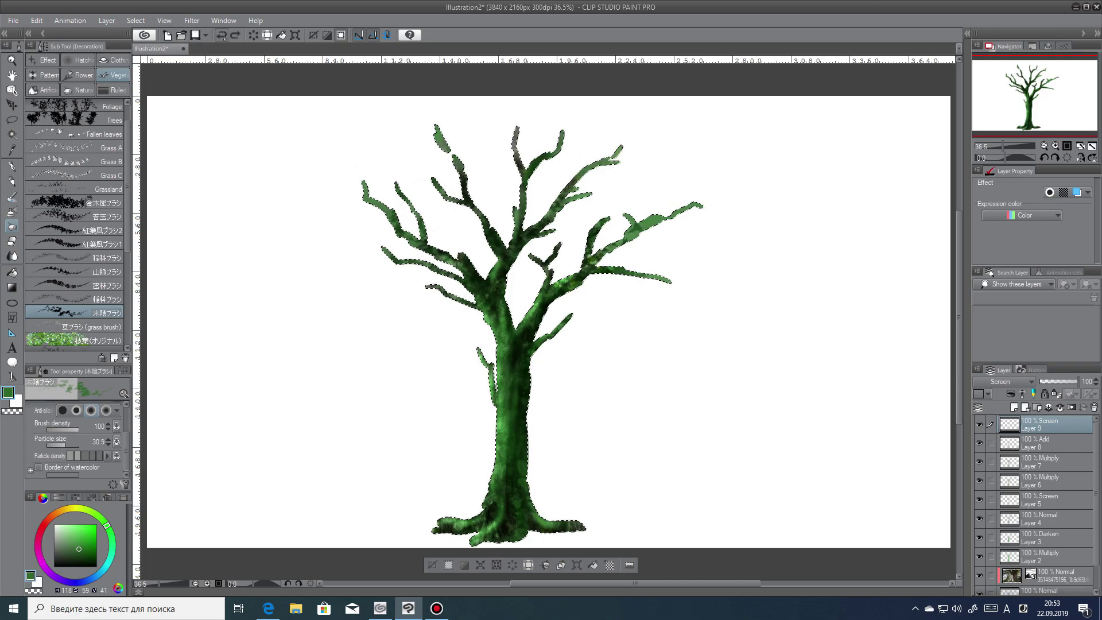
click(79, 541)
drag(512, 328, 507, 446)
drag(487, 515, 463, 530)
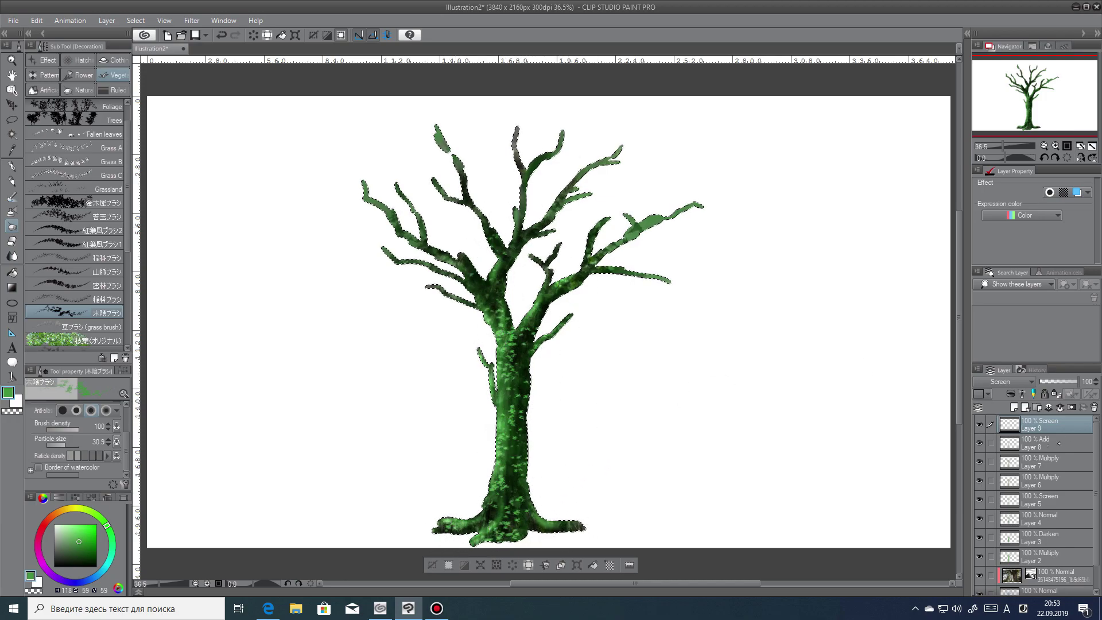
Add a new layer directly above Layer 8 and set its blending mode to Multiply.
click(1045, 443)
click(1015, 407)
click(1002, 382)
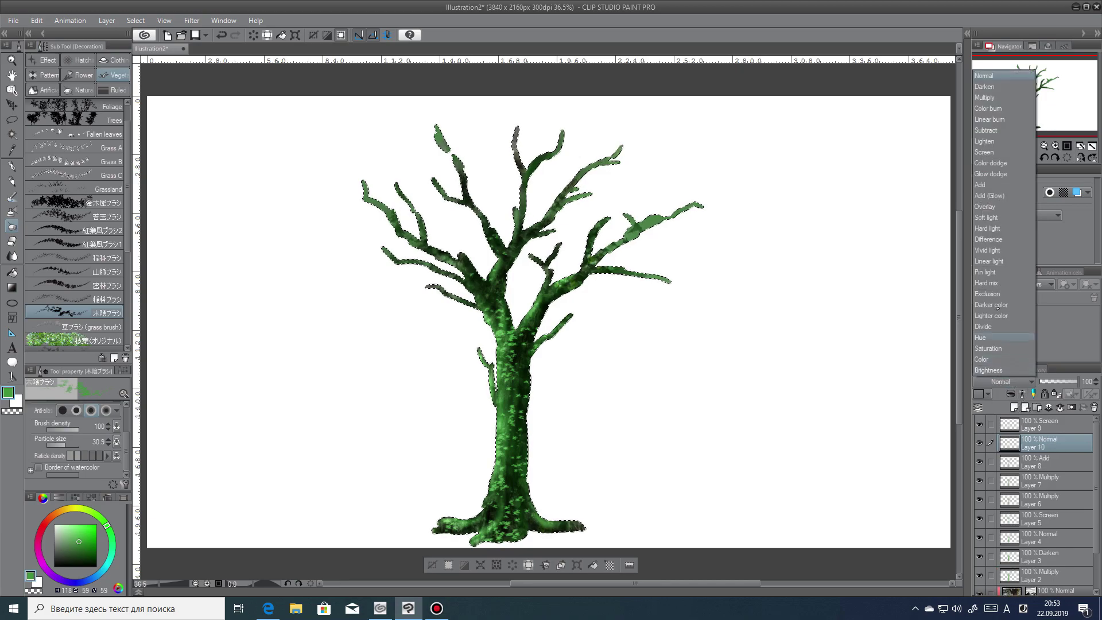
click(1005, 107)
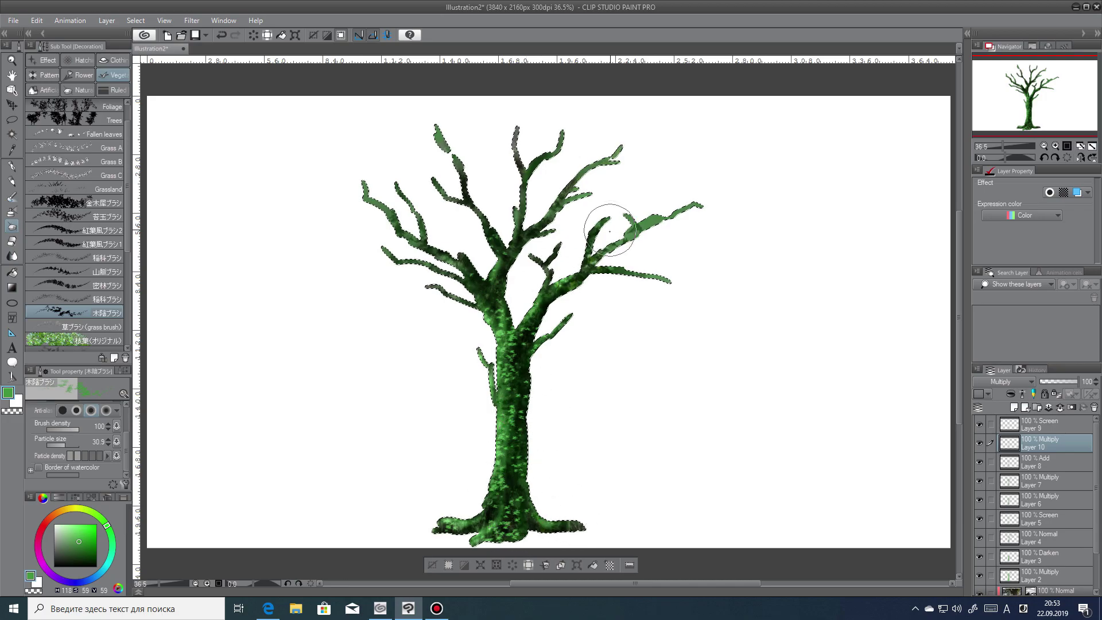
Smudge the leafy highlights on Layer 9 over the trunk and roots with the Running color on fiber blend tool.
click(11, 255)
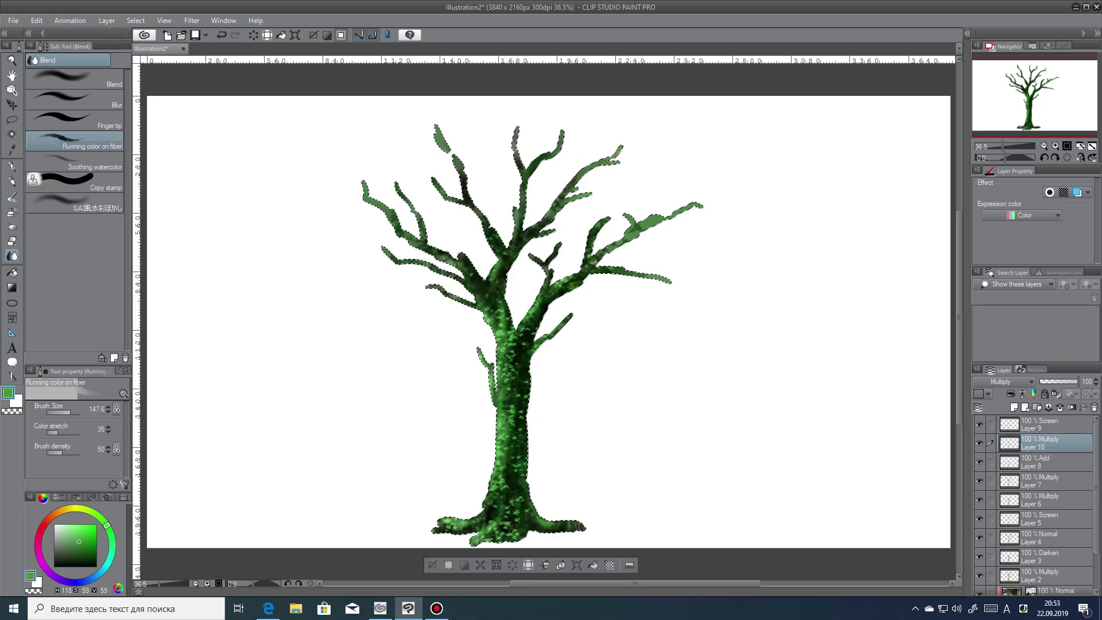
key(alt+bracketright)
mouse_move(486, 344)
mouse_down()
mouse_move(487, 279)
mouse_move(508, 272)
mouse_move(513, 405)
mouse_move(541, 284)
mouse_move(520, 379)
mouse_move(491, 323)
mouse_move(498, 299)
mouse_move(517, 488)
mouse_move(528, 347)
mouse_move(521, 429)
mouse_move(533, 538)
mouse_move(565, 449)
mouse_move(577, 457)
mouse_move(538, 496)
mouse_move(506, 493)
mouse_up()
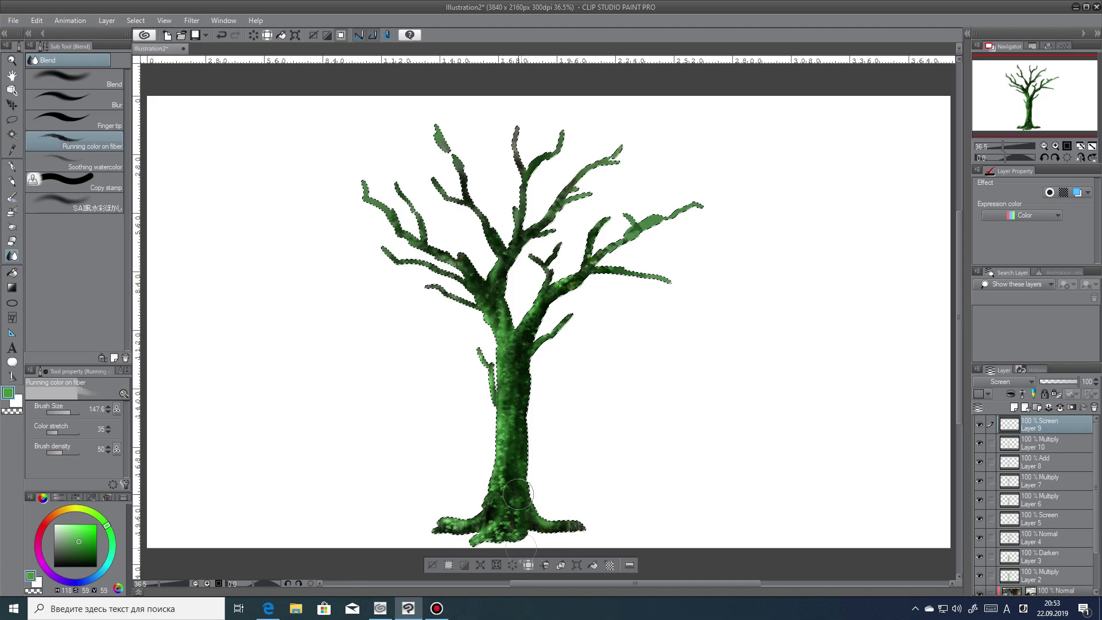
mouse_move(457, 532)
mouse_down()
mouse_move(436, 472)
mouse_move(469, 537)
mouse_up()
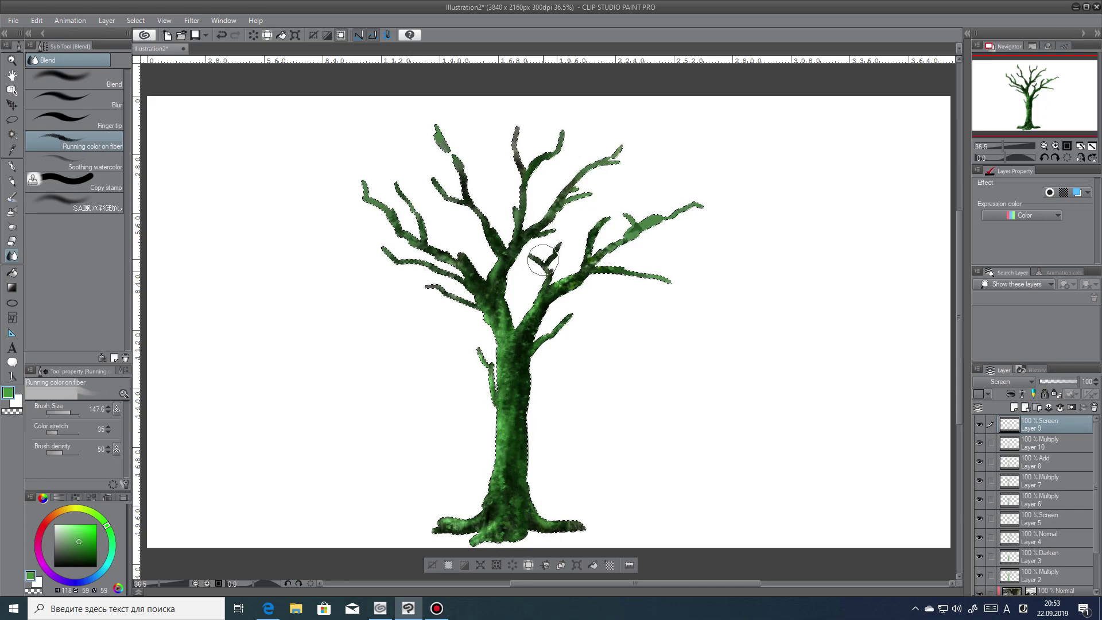
click(433, 565)
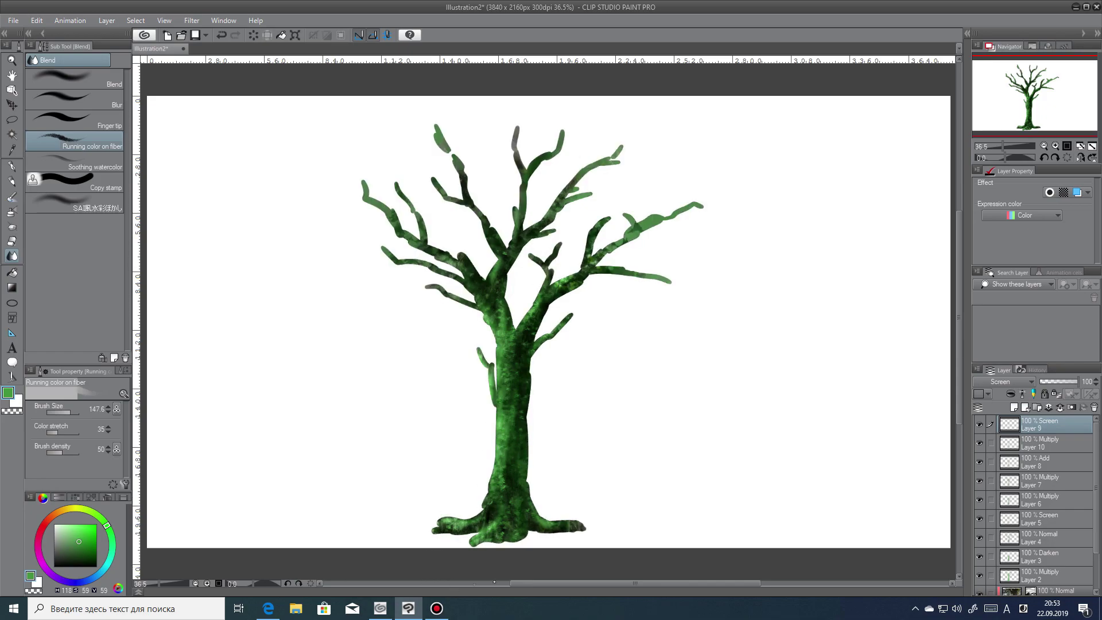
click(221, 35)
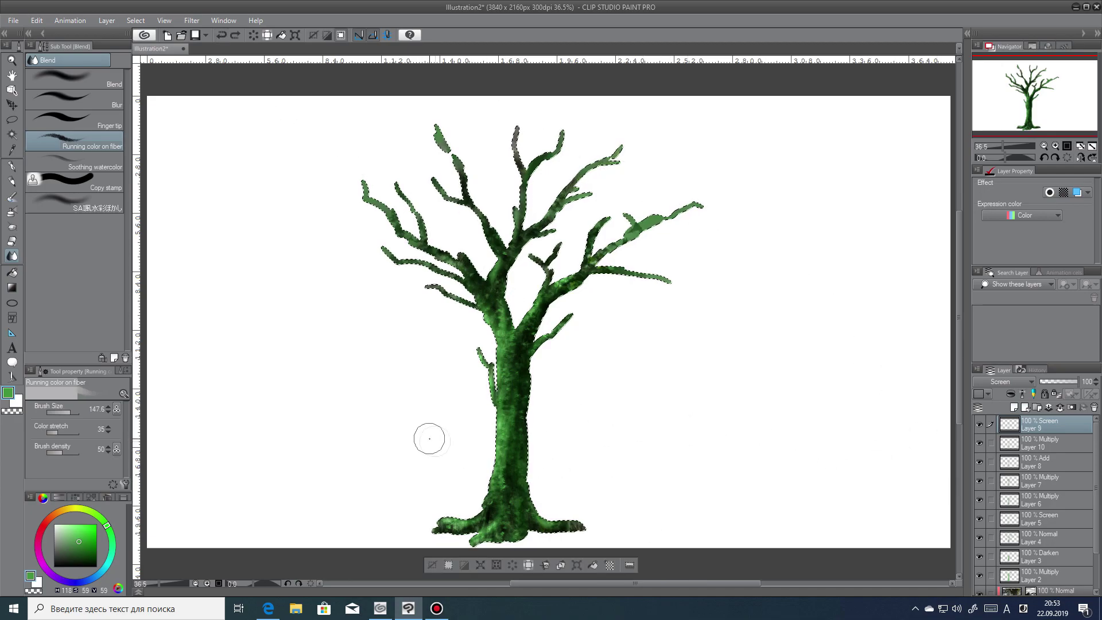
click(13, 20)
mouse_move(88, 204)
click(210, 202)
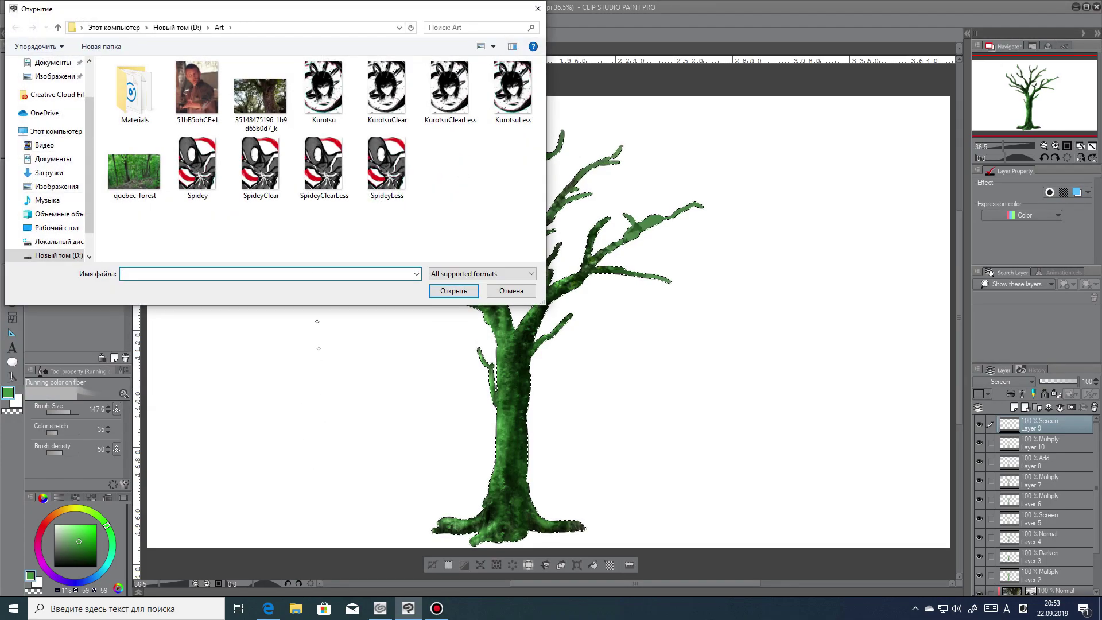
double_click(256, 106)
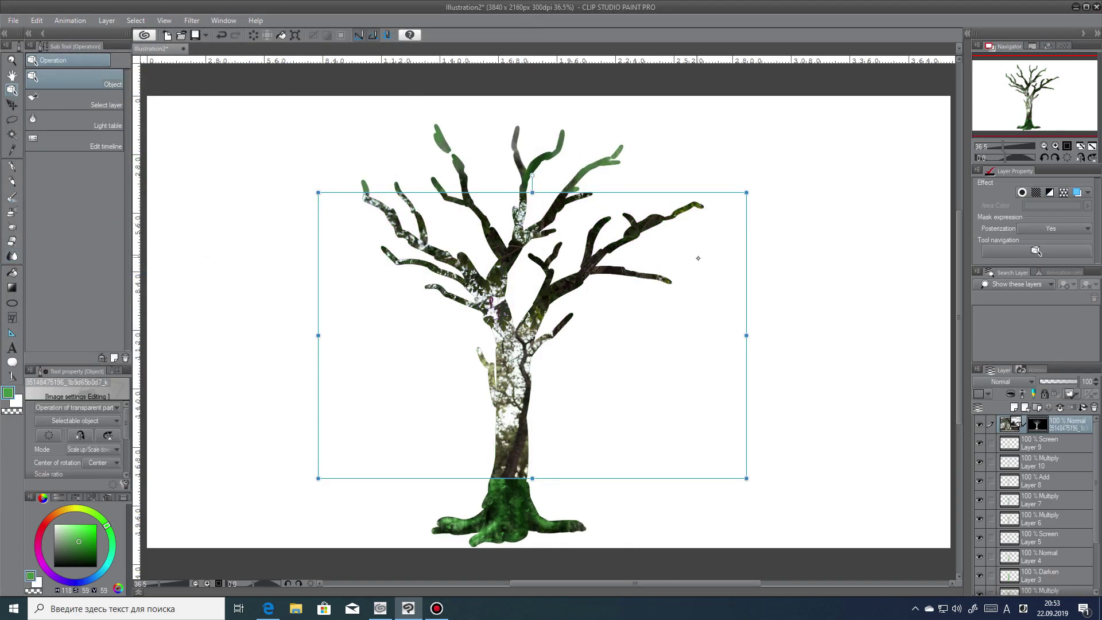
drag(322, 487, 195, 503)
drag(779, 94, 843, 123)
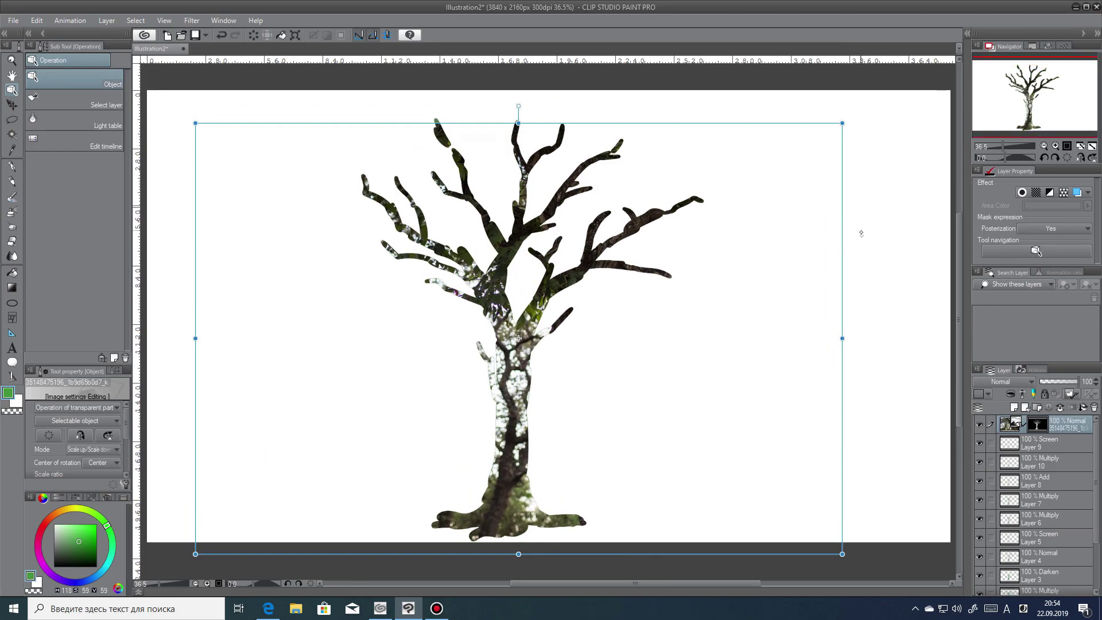
drag(843, 240, 691, 267)
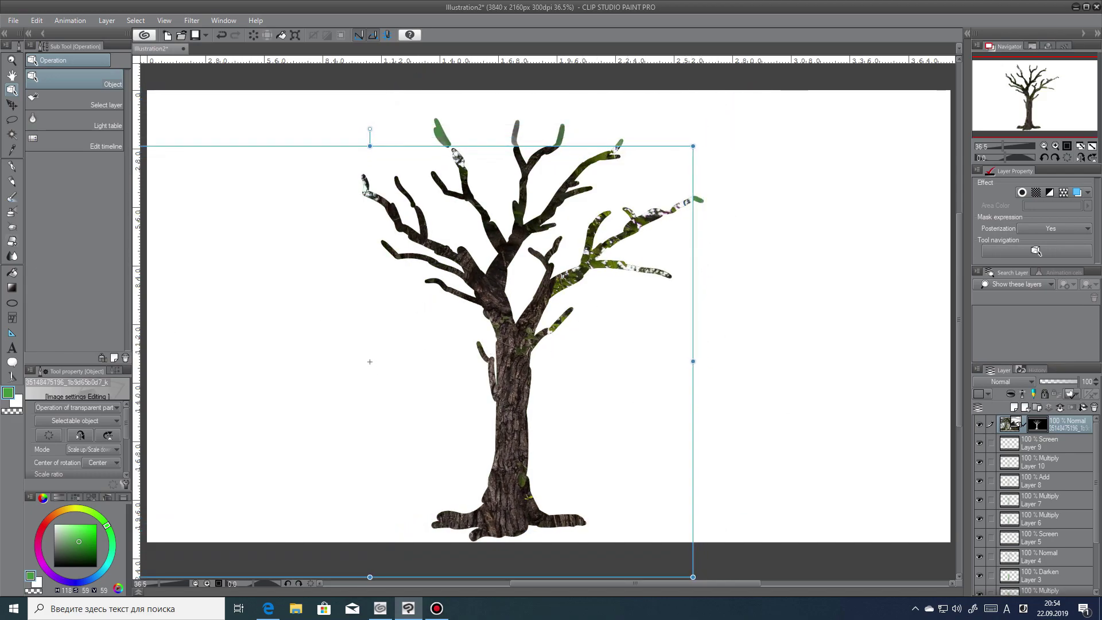
Switch to the Soft eraser.
key(e)
click(73, 101)
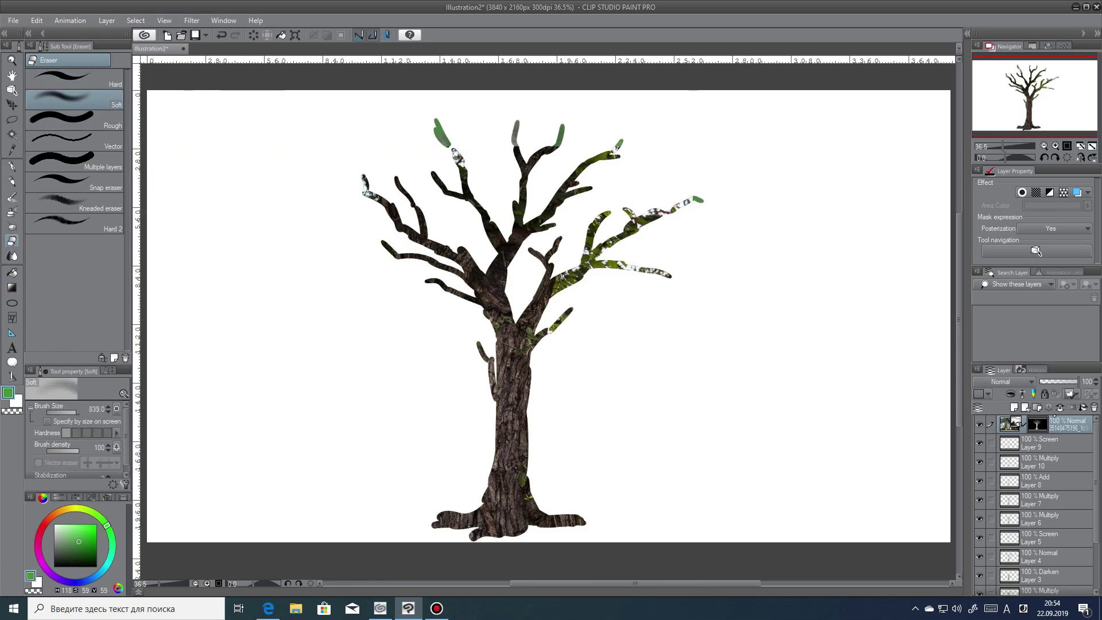
right_click(1019, 424)
click(1004, 231)
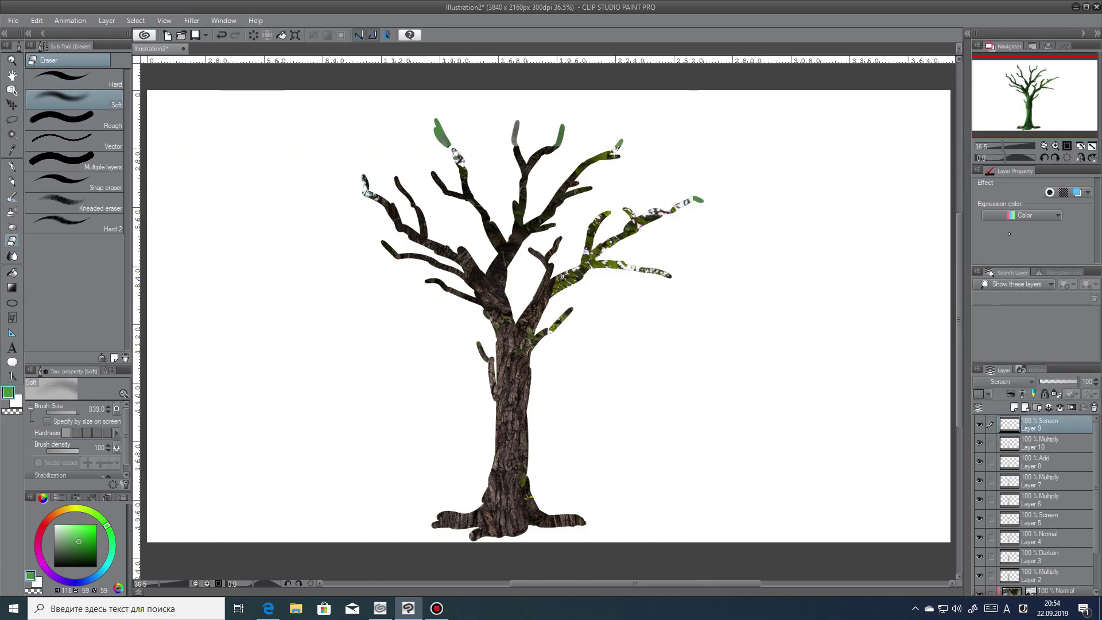
key(ctrl+z)
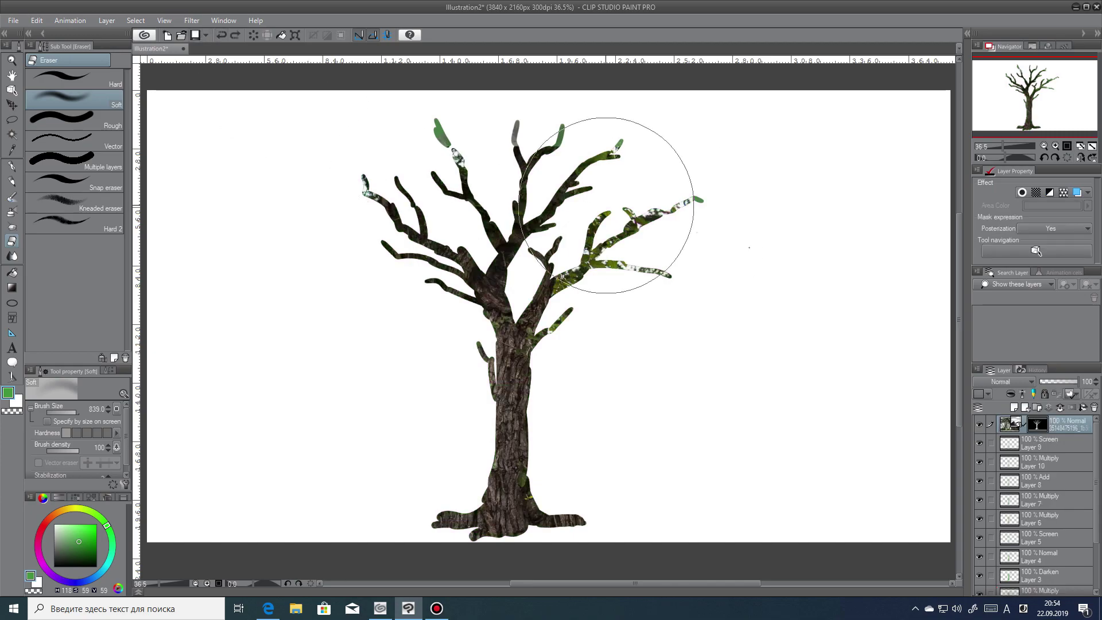
Rasterize the imported bark photo layer and set the Soft eraser's brush size to 124.1.
right_click(1060, 424)
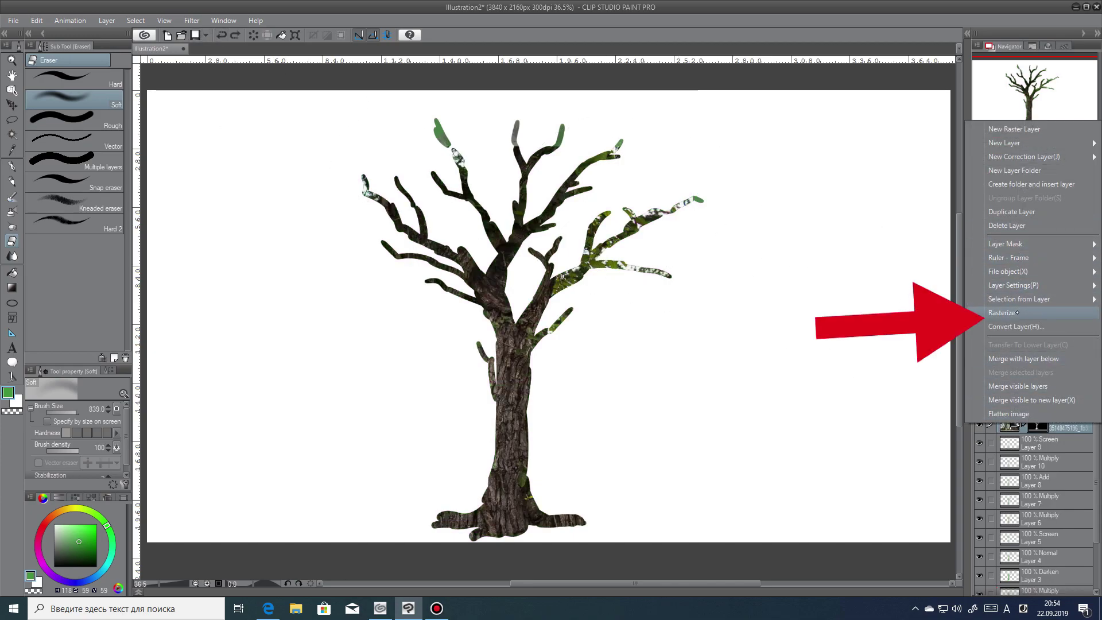
click(999, 312)
click(72, 411)
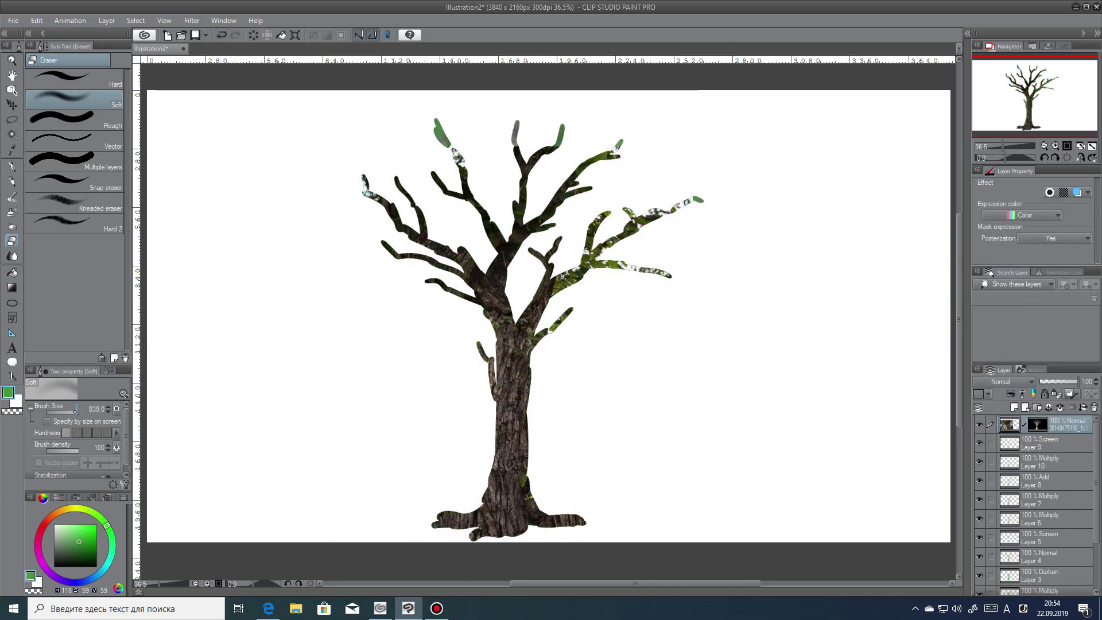
drag(72, 412, 70, 413)
Erase the bark photo softly over the roots, trunk sides and main fork, and lower the layer's opacity to 80%.
mouse_move(435, 520)
mouse_down()
mouse_move(438, 539)
mouse_move(455, 489)
mouse_move(475, 553)
mouse_move(583, 508)
mouse_move(536, 470)
mouse_move(514, 524)
mouse_up()
mouse_move(504, 313)
mouse_down()
mouse_move(481, 381)
mouse_move(494, 410)
mouse_move(494, 535)
mouse_move(516, 453)
mouse_up()
click(1072, 382)
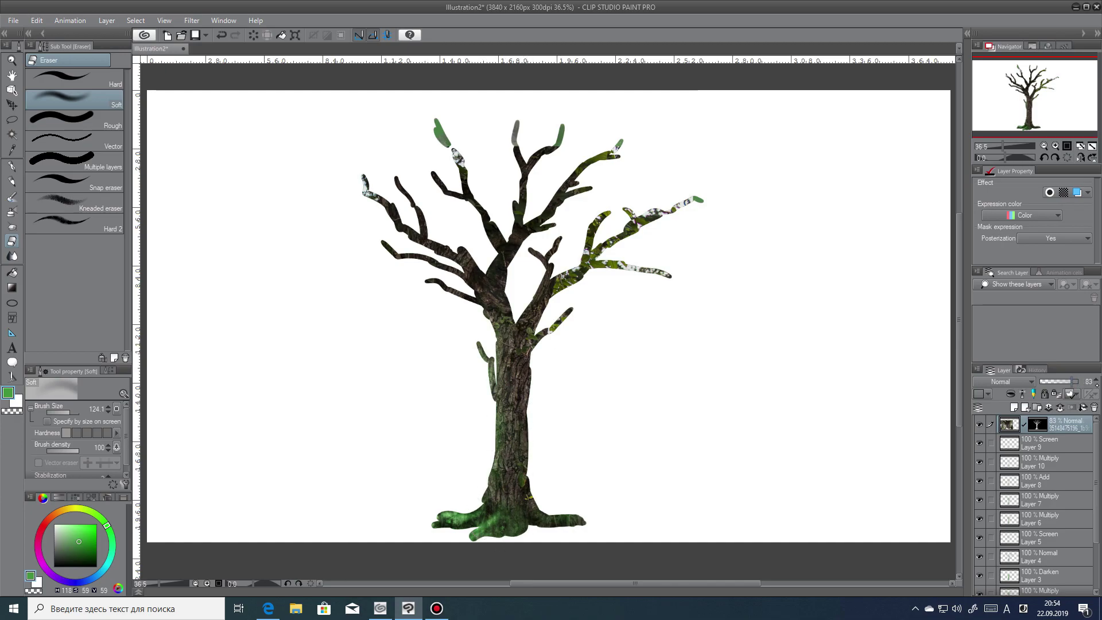
mouse_move(539, 440)
mouse_down()
mouse_move(527, 396)
mouse_move(530, 321)
mouse_move(513, 298)
mouse_up()
mouse_move(448, 229)
mouse_down()
mouse_move(500, 274)
mouse_move(517, 243)
mouse_move(522, 499)
mouse_move(513, 317)
mouse_up()
mouse_move(1055, 425)
mouse_down()
mouse_move(1056, 507)
mouse_move(1055, 422)
mouse_up()
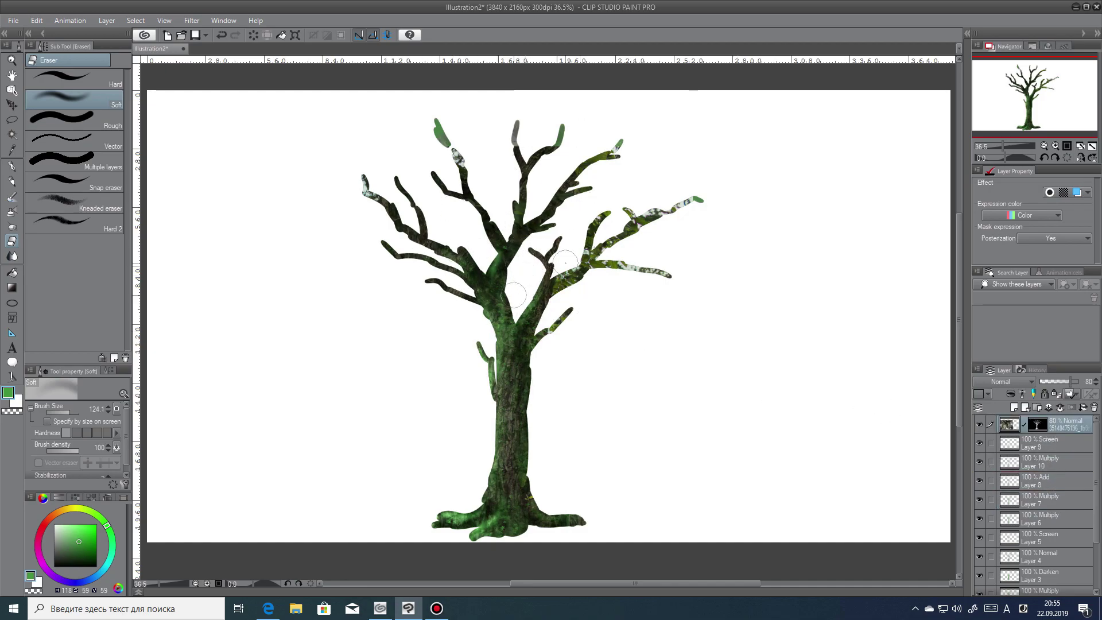
Add a new layer above the bark photo and set its blending mode to Multiply.
click(1014, 407)
click(1012, 381)
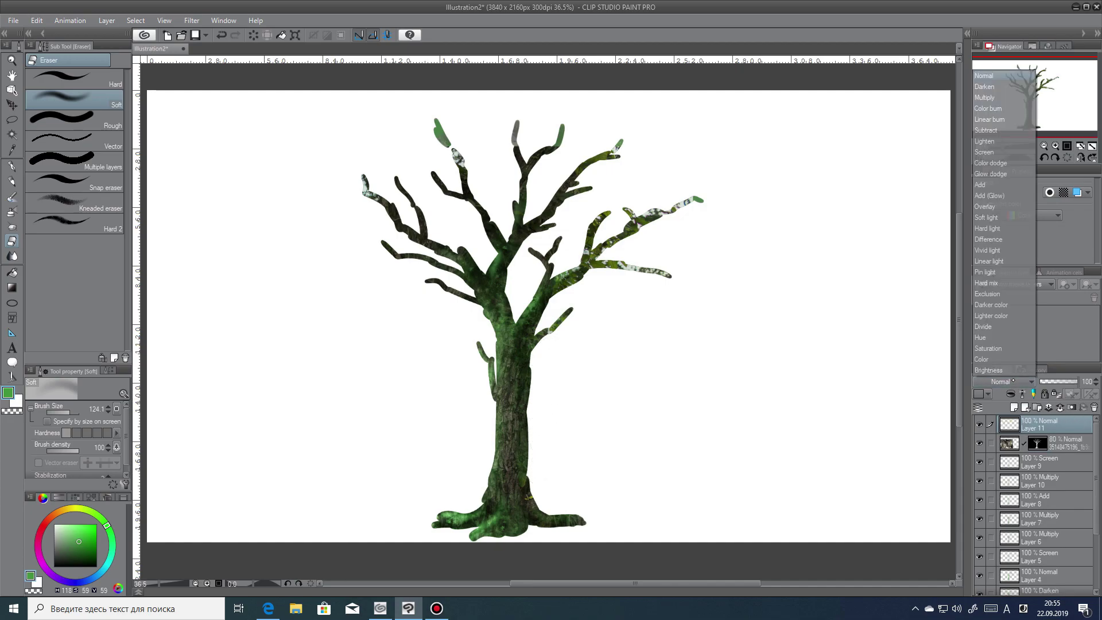
click(996, 96)
Sample a trunk color, adjust it to hue 37, saturation 39, value 47, and try the Shadow airbrush on the trunk.
alt+click(518, 412)
click(67, 508)
drag(71, 550, 60, 511)
click(70, 546)
click(12, 211)
click(77, 140)
drag(533, 347, 524, 463)
key(ctrl+z)
Auto-select the white background with reference to all layers and invert the selection to isolate the tree.
click(12, 134)
click(249, 505)
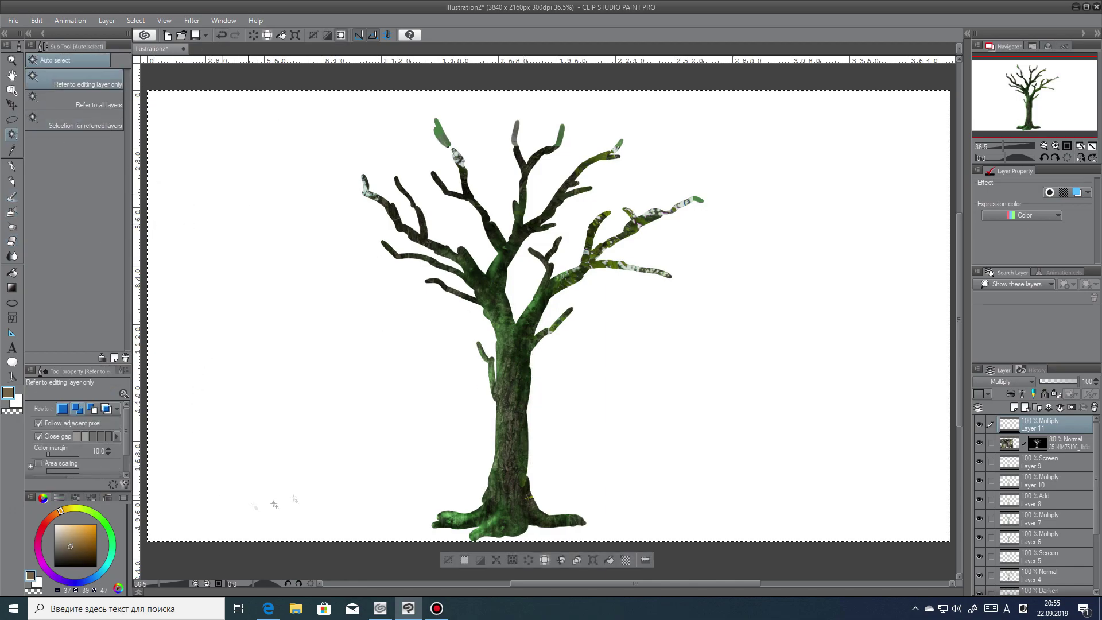
click(451, 559)
click(74, 100)
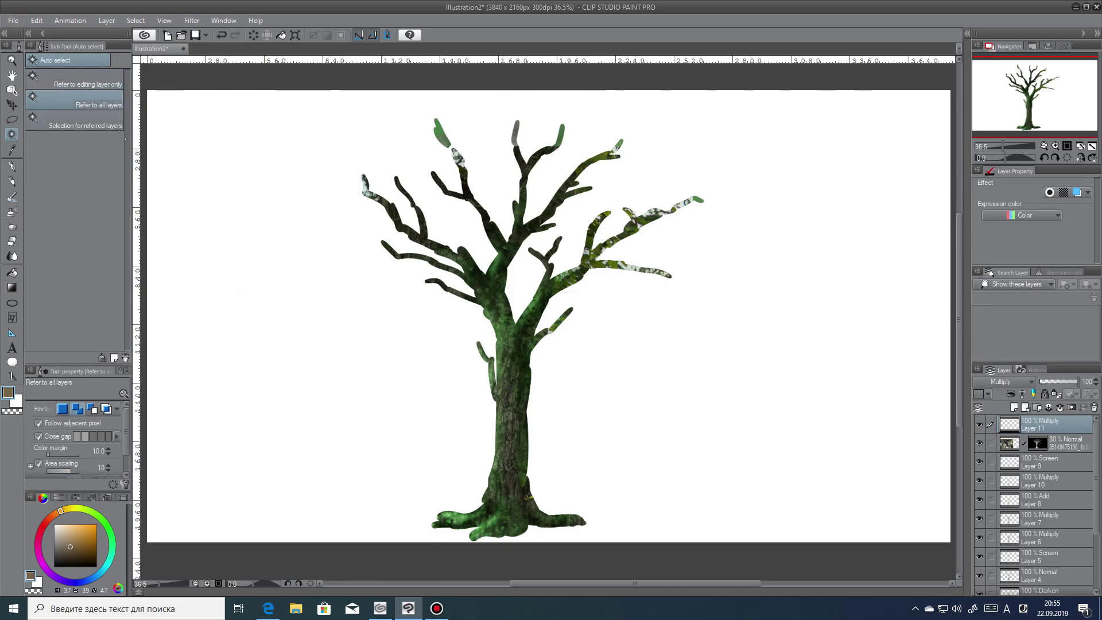
click(266, 346)
click(481, 559)
click(480, 560)
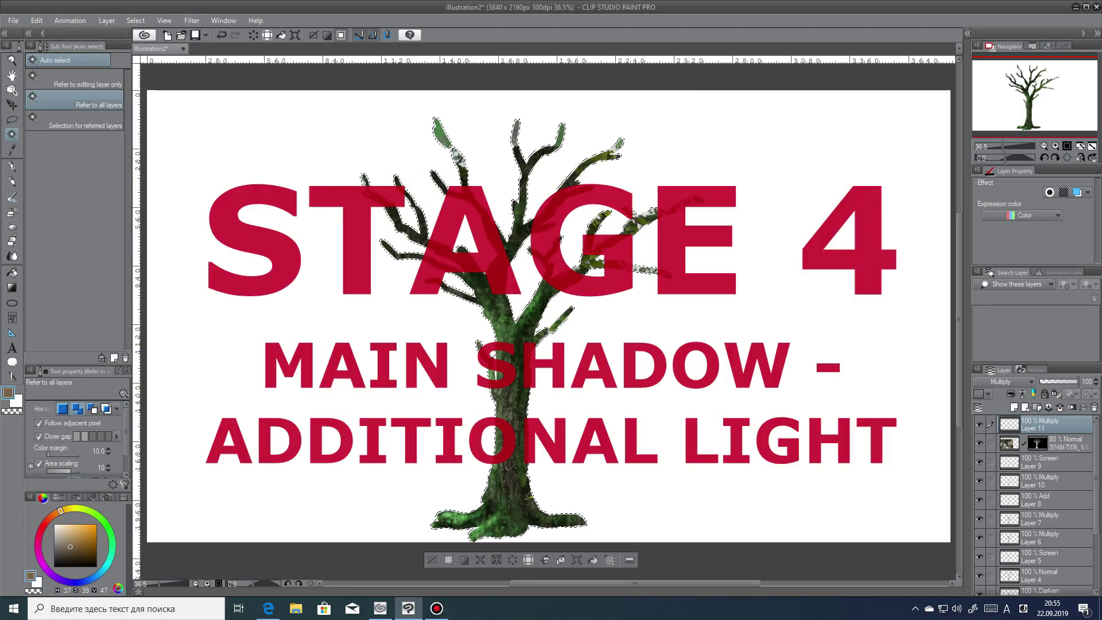
Shade the right-hand side of the trunk and branches on Layer 11 with the Shadow airbrush, reducing its size to 36.8.
click(11, 212)
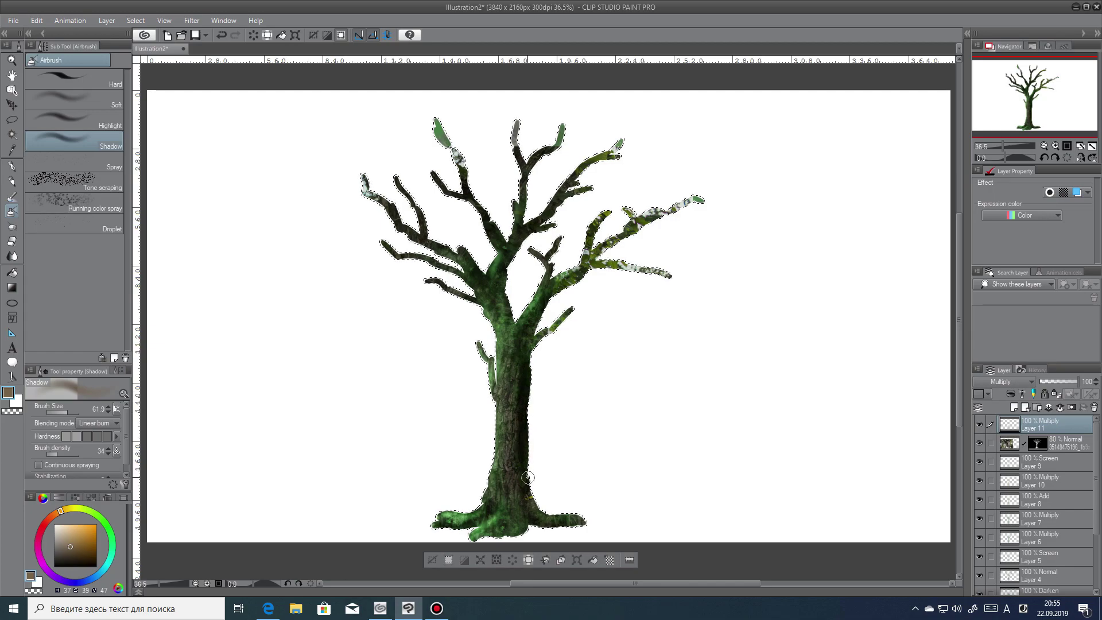
key(ctrl+z)
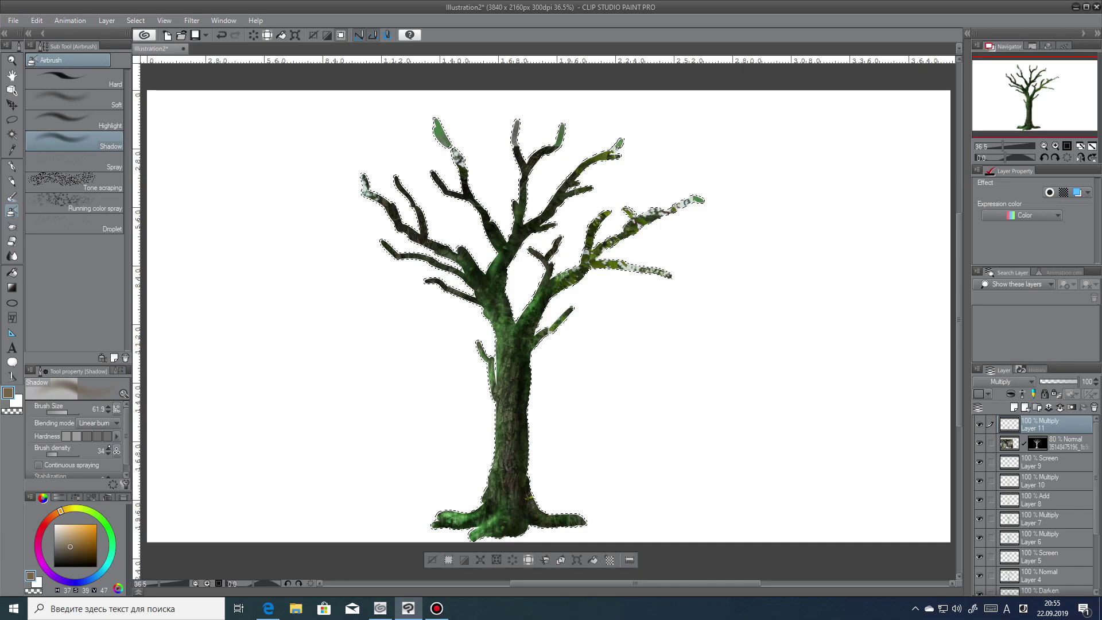
click(66, 413)
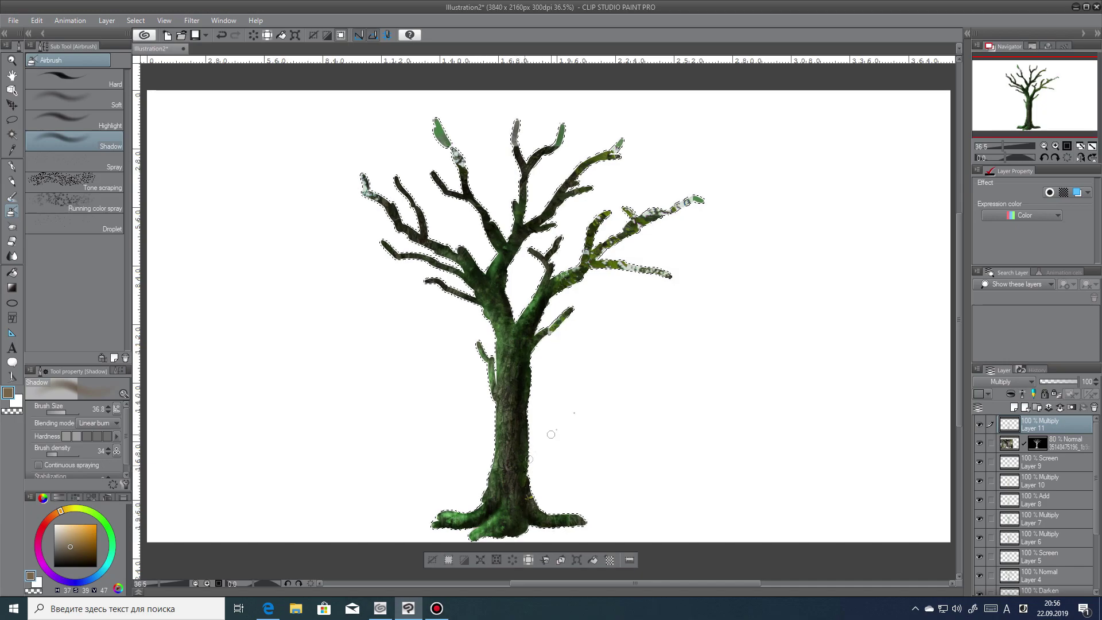
Add a new layer in Add mode above Layer 11 and set the color to hue 37, saturation 44, value 74.
click(1015, 407)
click(1005, 382)
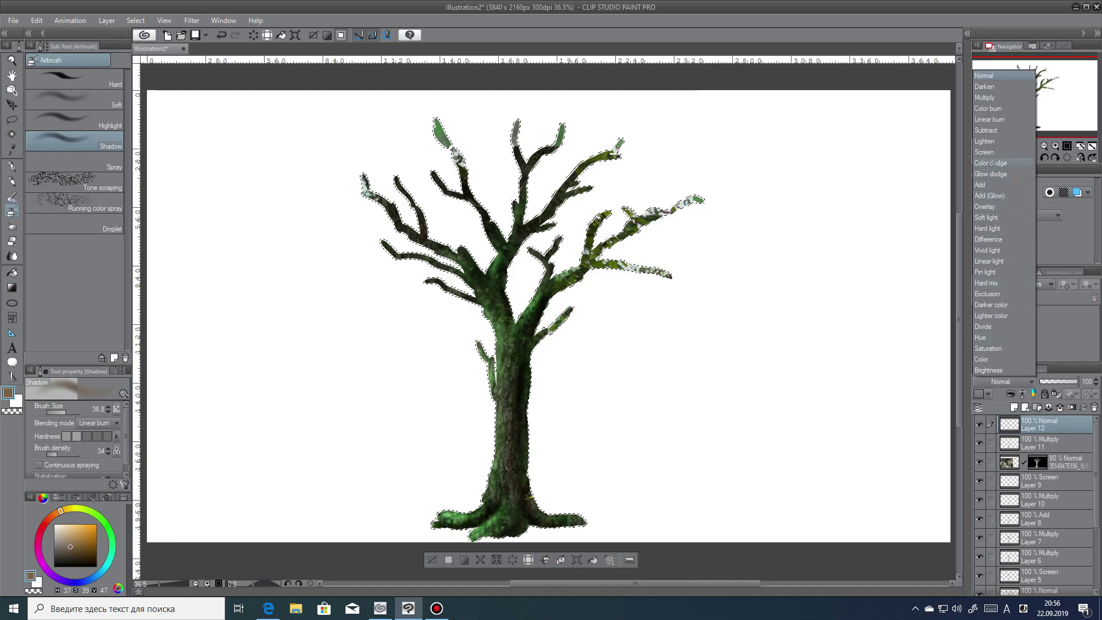
click(991, 185)
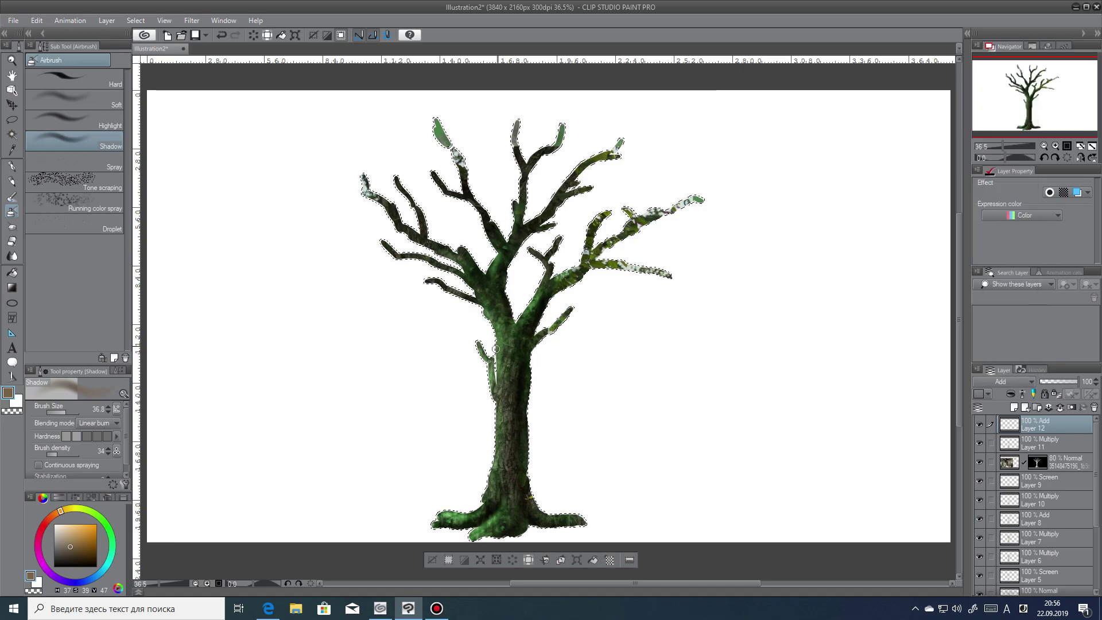
click(74, 534)
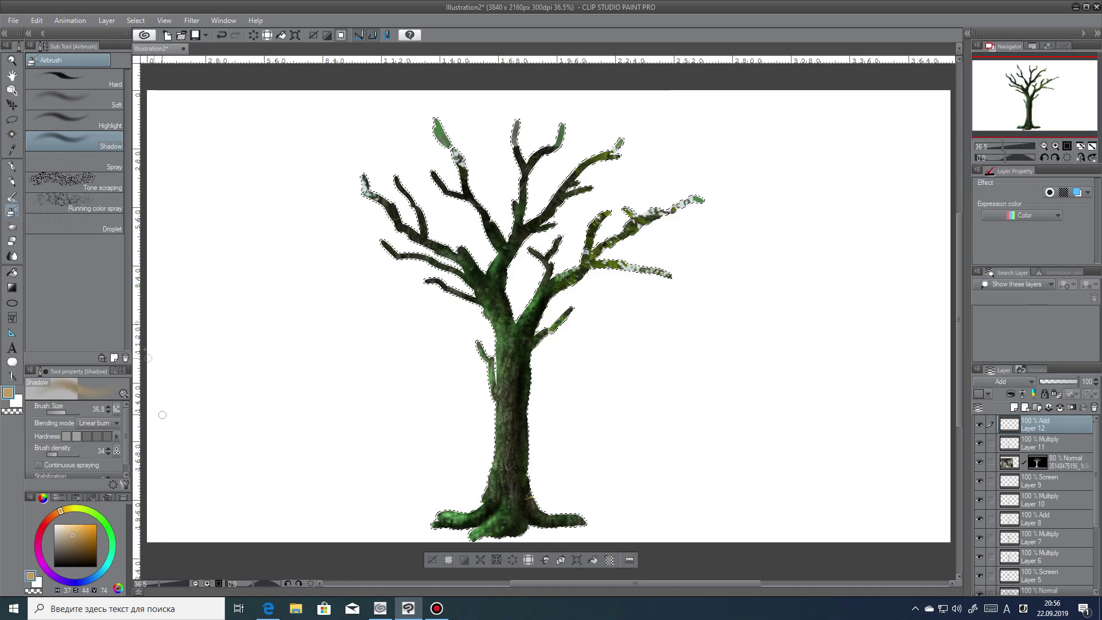
Paint soft light along the trunk's left side on Layer 12 with the Soft airbrush at size 104.3, undoing unwanted strokes.
click(74, 99)
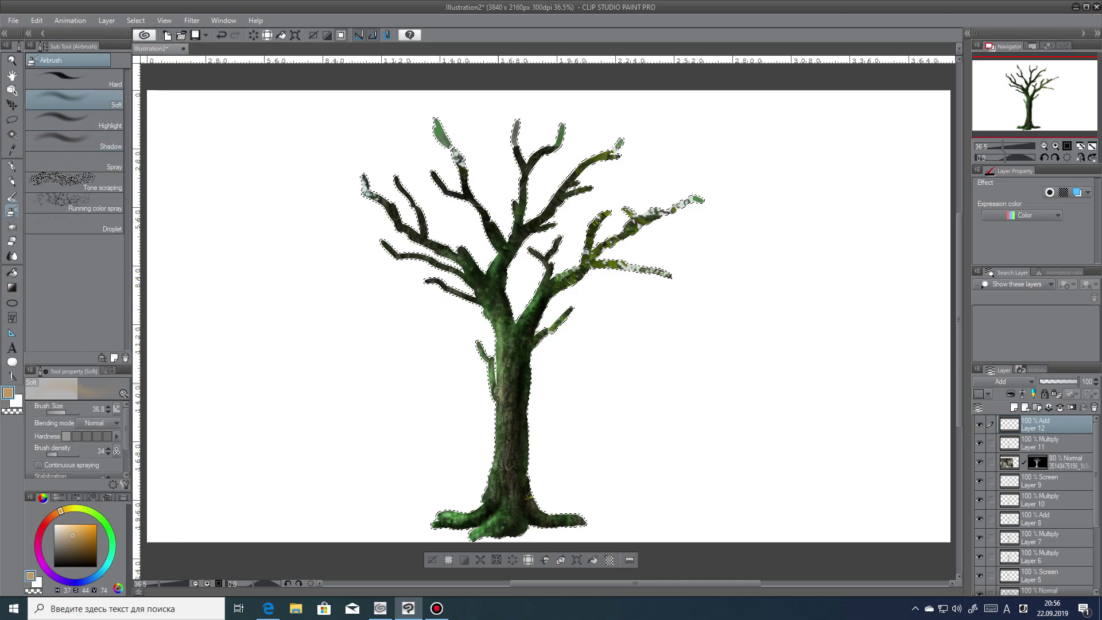
key(ctrl+z)
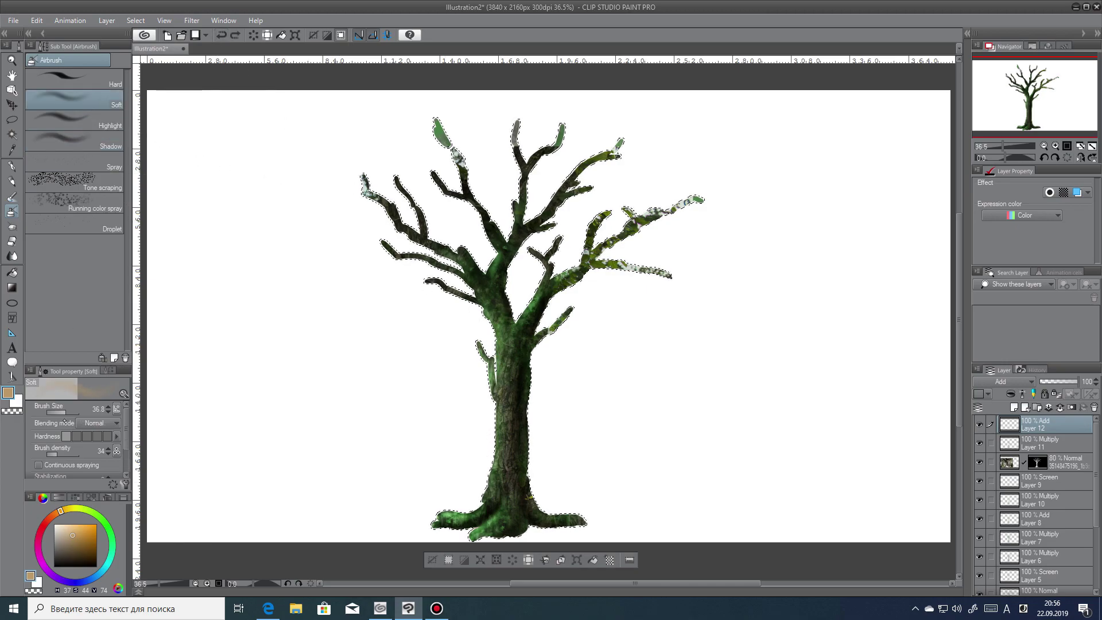
drag(496, 457, 499, 346)
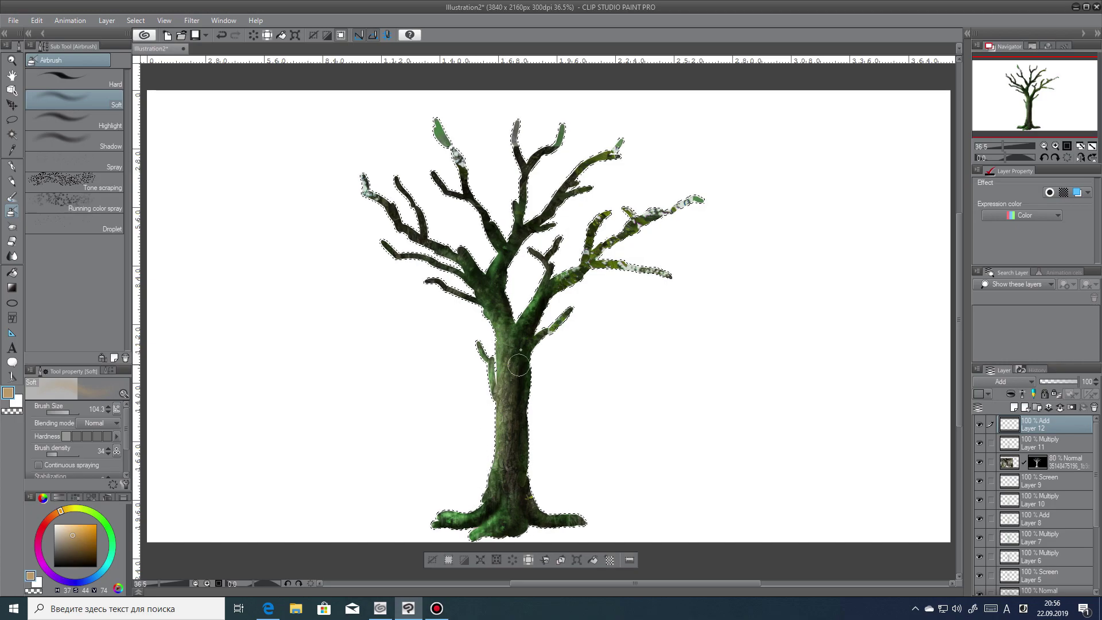
key(ctrl+z)
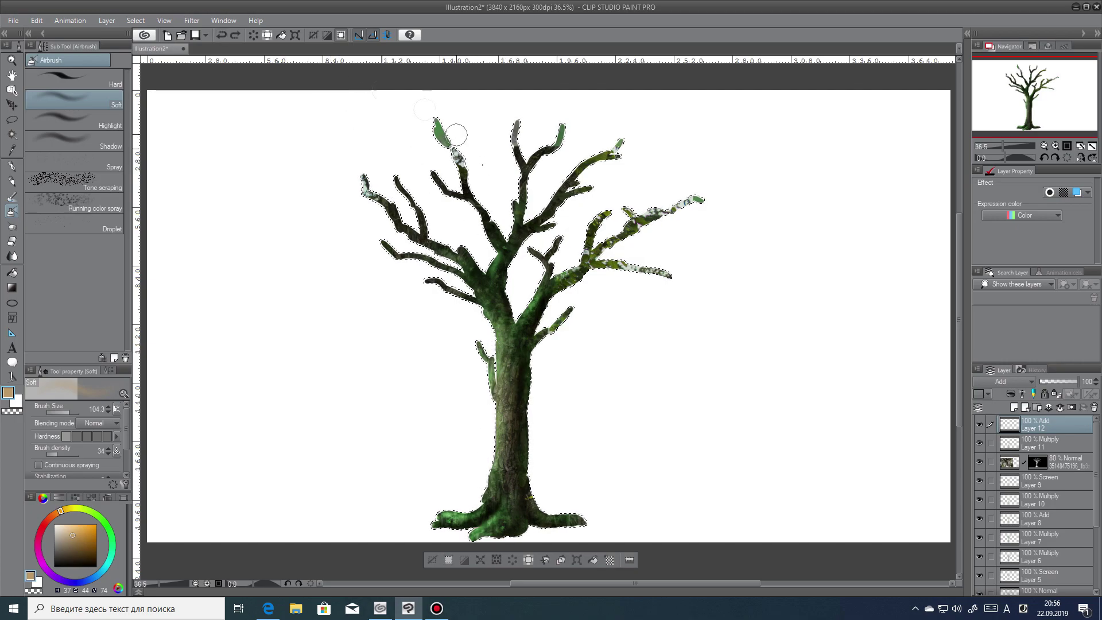
drag(502, 379, 491, 491)
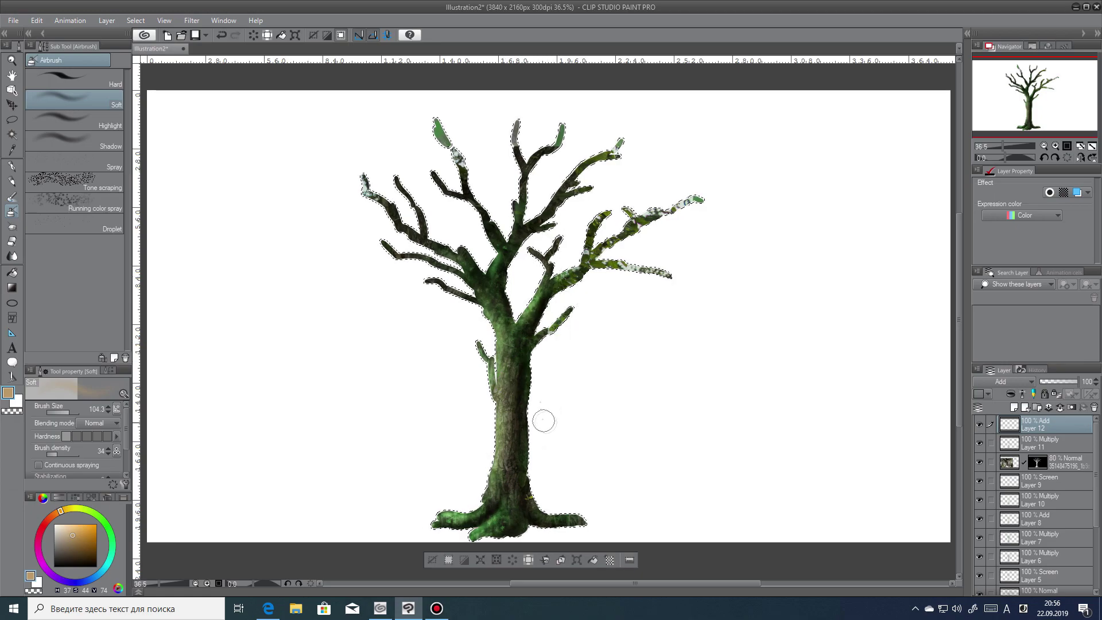
key(ctrl+z)
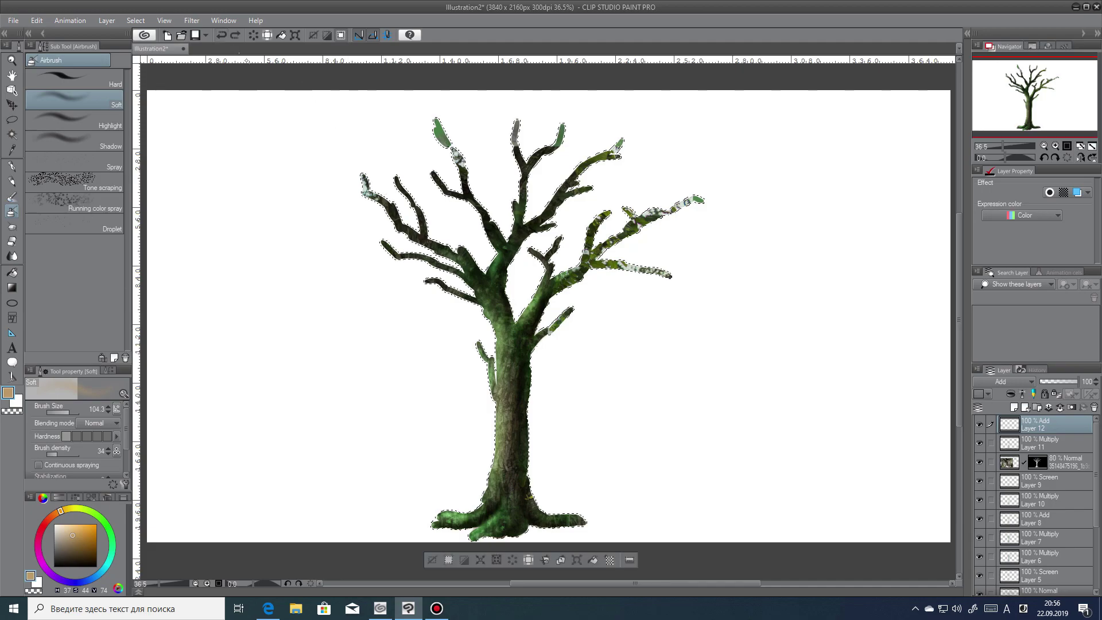
Add a new layer above Layer 12 and thin the small left-hand branch with white, using the 長沢Gペン at size 312.3.
key(ctrl+space)
drag(404, 315, 508, 393)
scroll(508, 393, down, 3)
scroll(470, 402, up, 1)
click(12, 166)
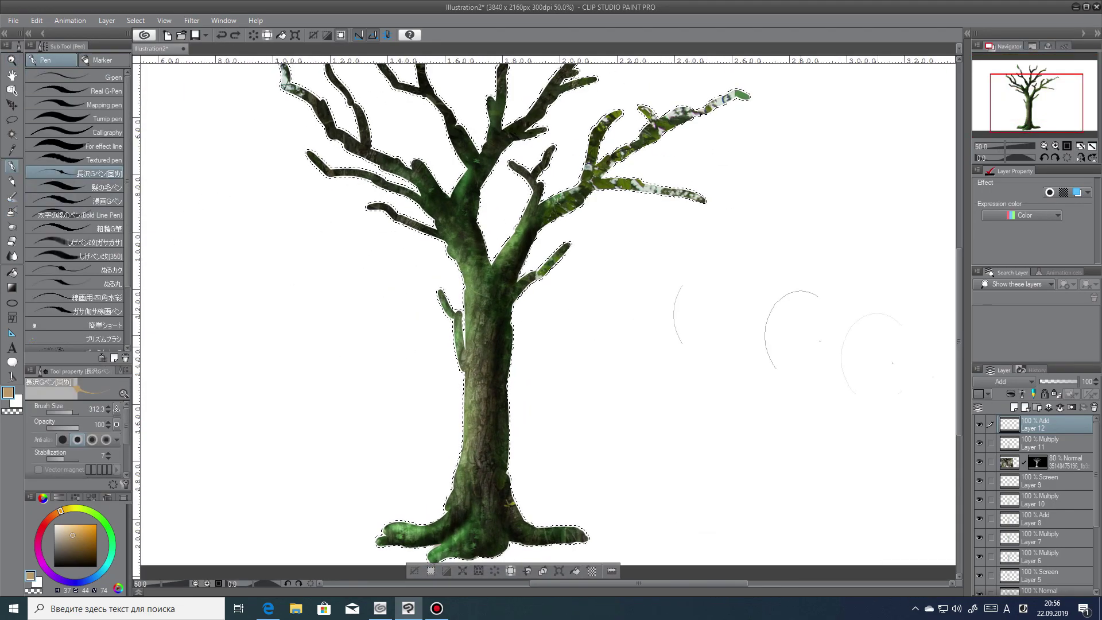
key(ctrl+shift+n)
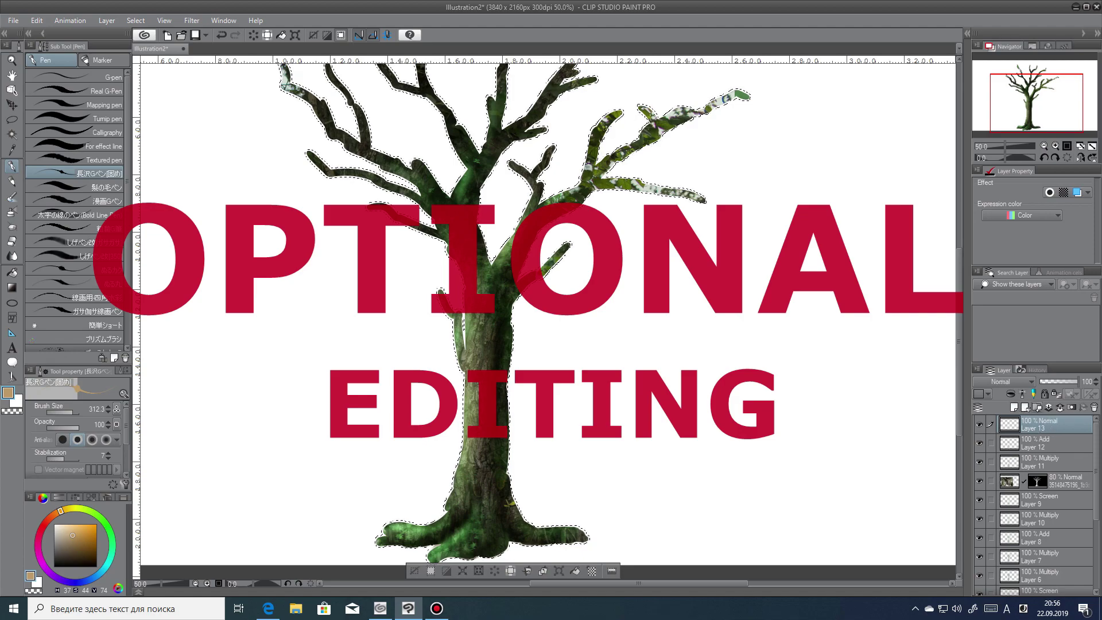
key(x)
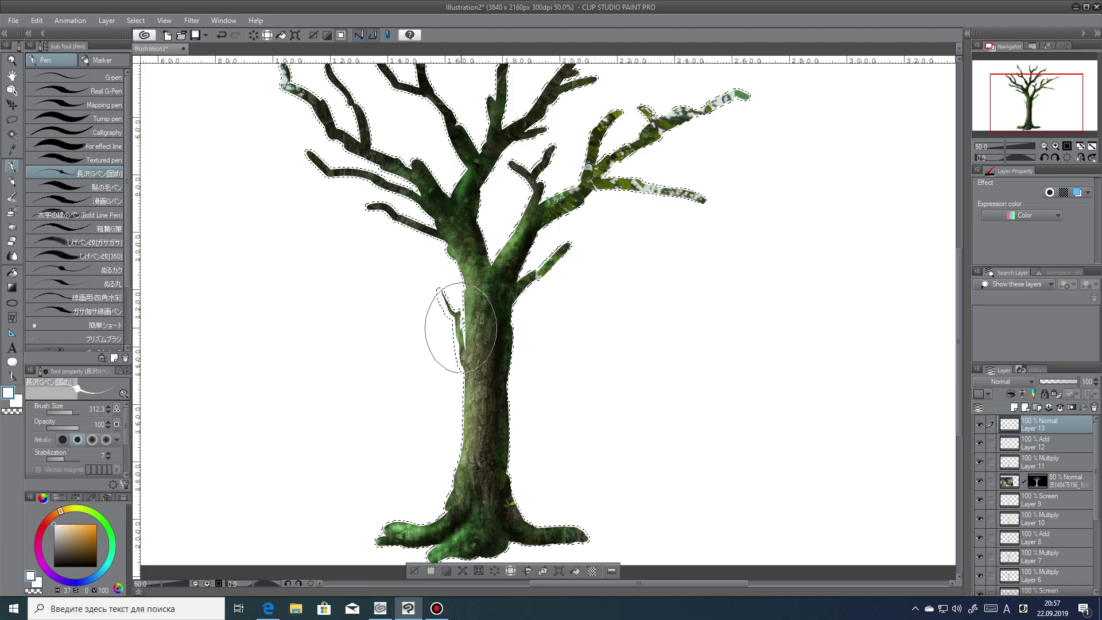
Thin and taper the right-hand branches by painting white over their edges on Layer 13 with the 長沢Gペン.
key(slash)
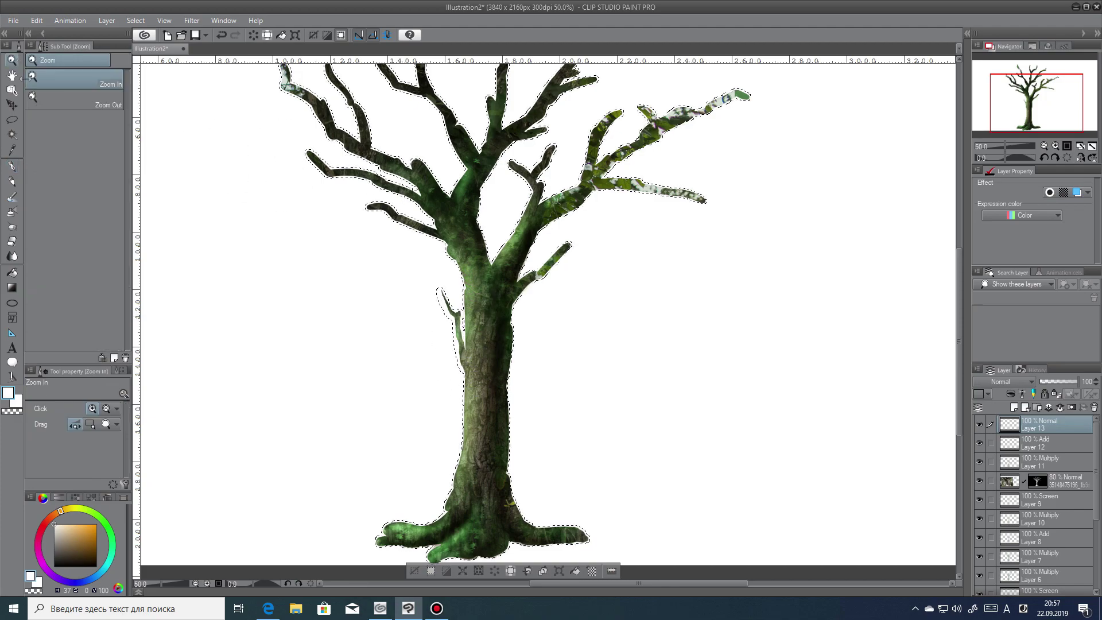
drag(275, 429, 218, 429)
drag(382, 310, 471, 310)
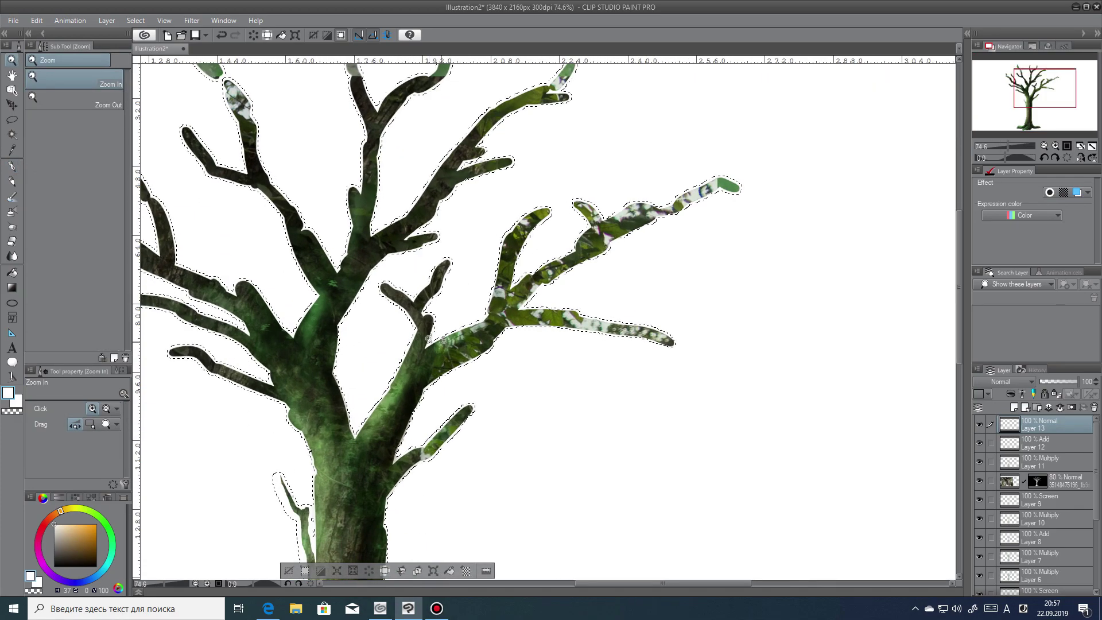
drag(436, 357, 397, 353)
click(224, 290)
key(p)
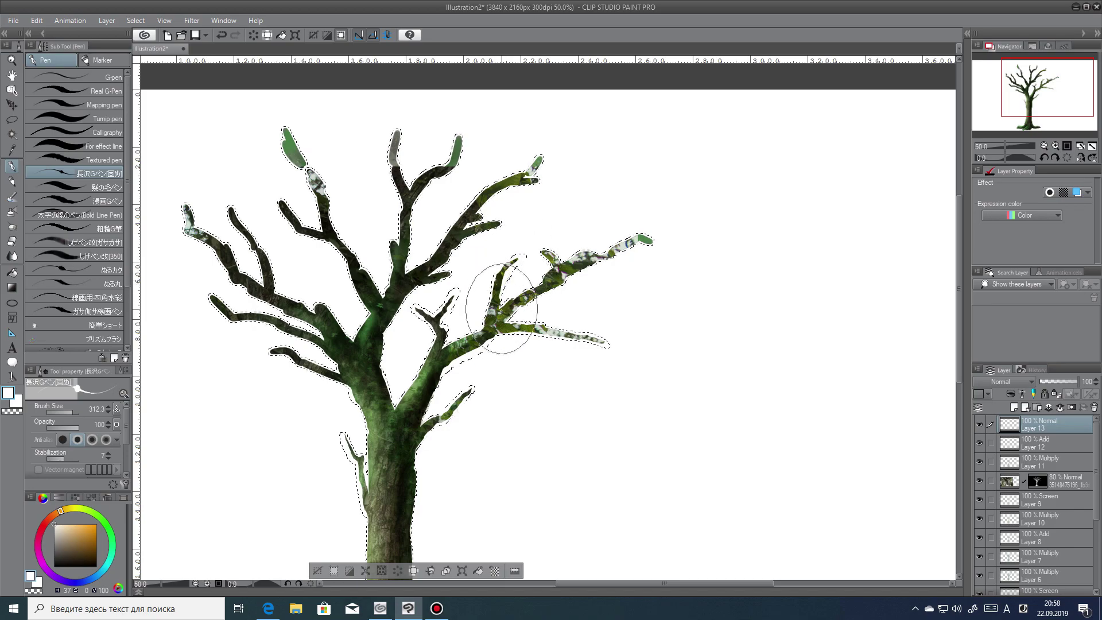
key(ctrl+d)
scroll(517, 368, down, 3)
key(ctrl+z)
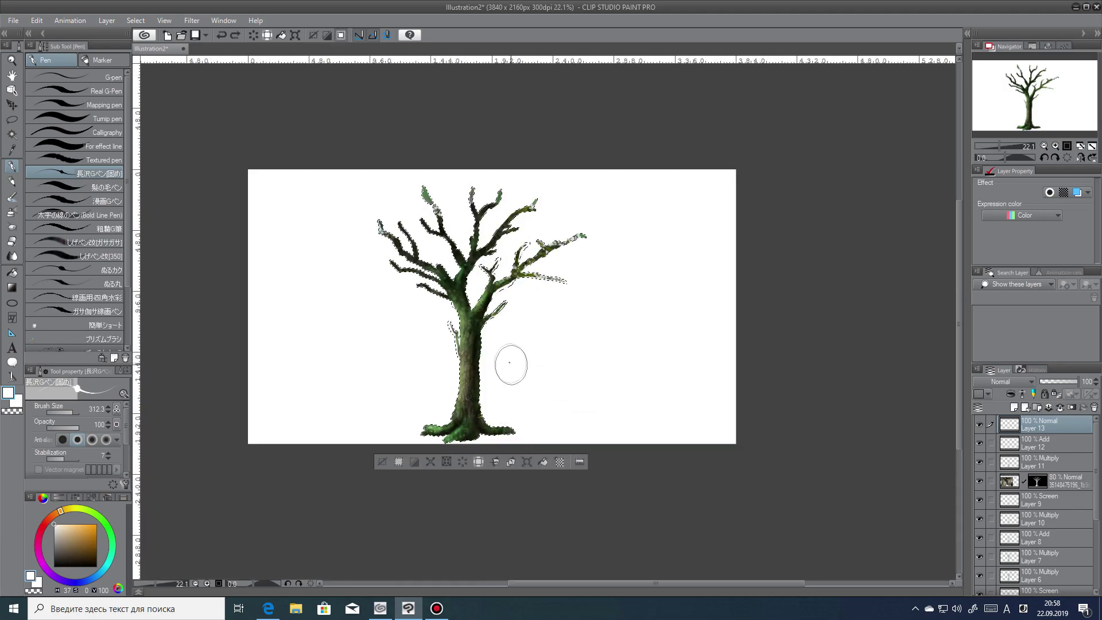
Add a new layer in Multiply mode above Layer 13 and choose the Mechanical pencil at size 7.0.
scroll(511, 368, up, 3)
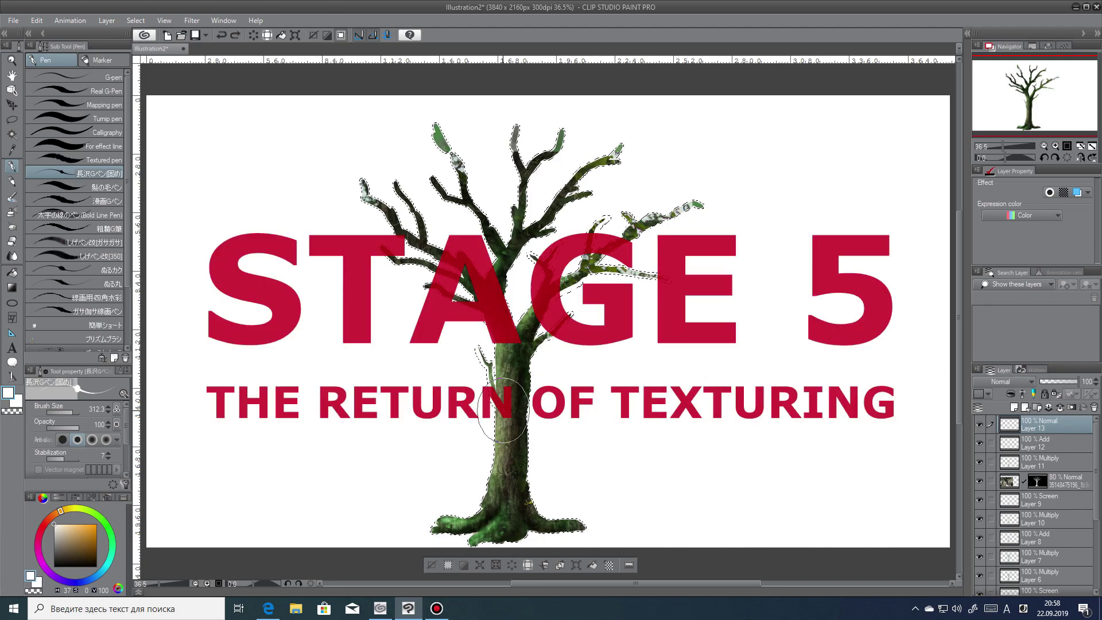
scroll(508, 405, up, 4)
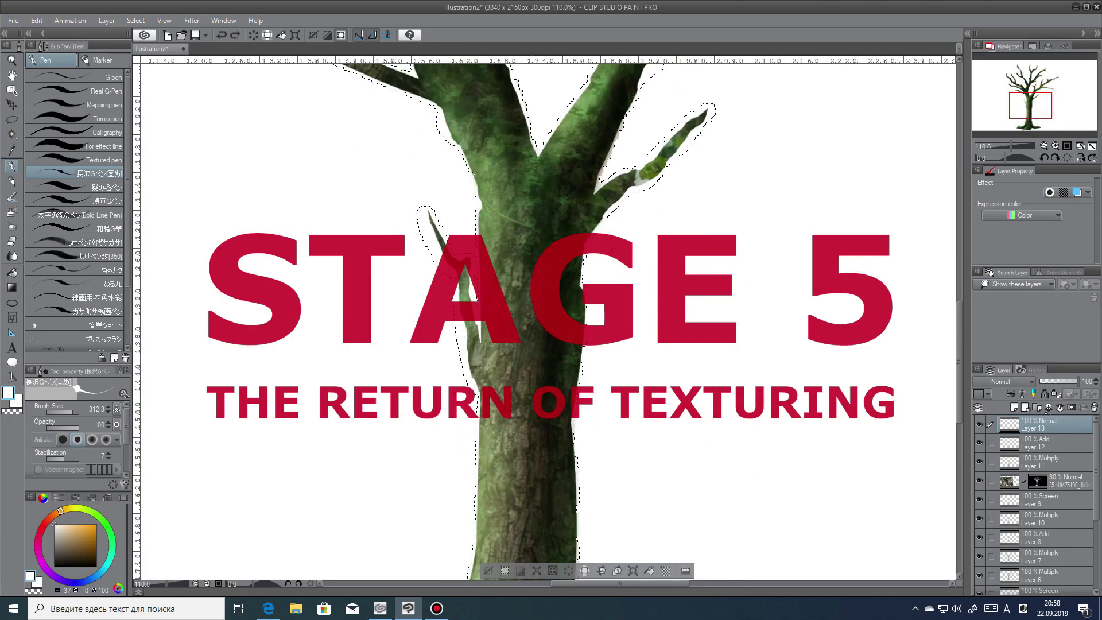
click(1015, 407)
click(1002, 382)
click(985, 97)
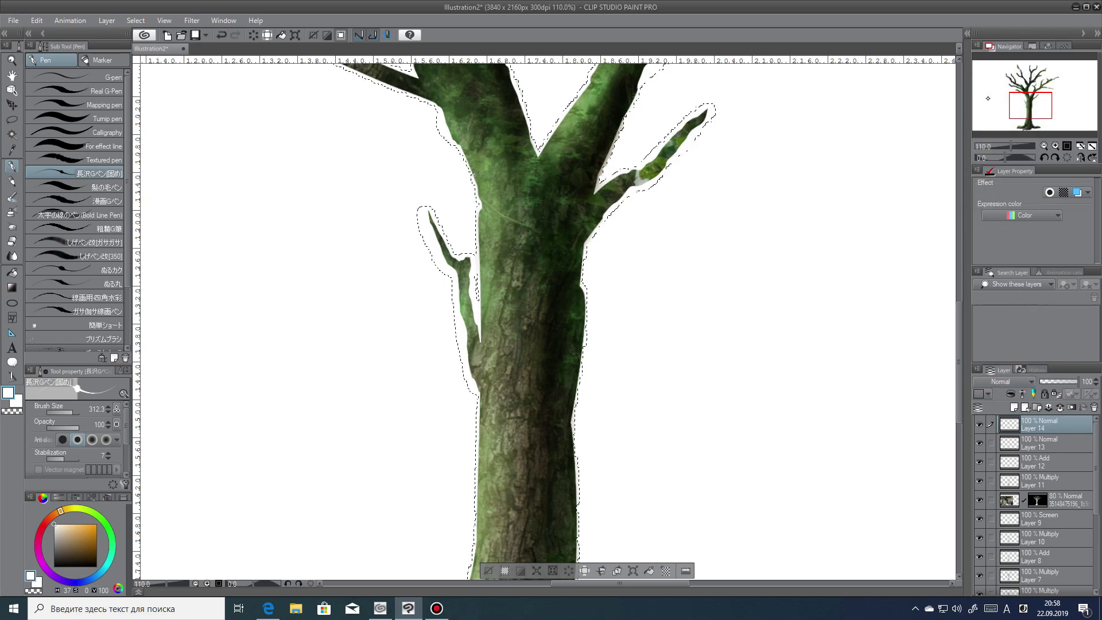
click(15, 180)
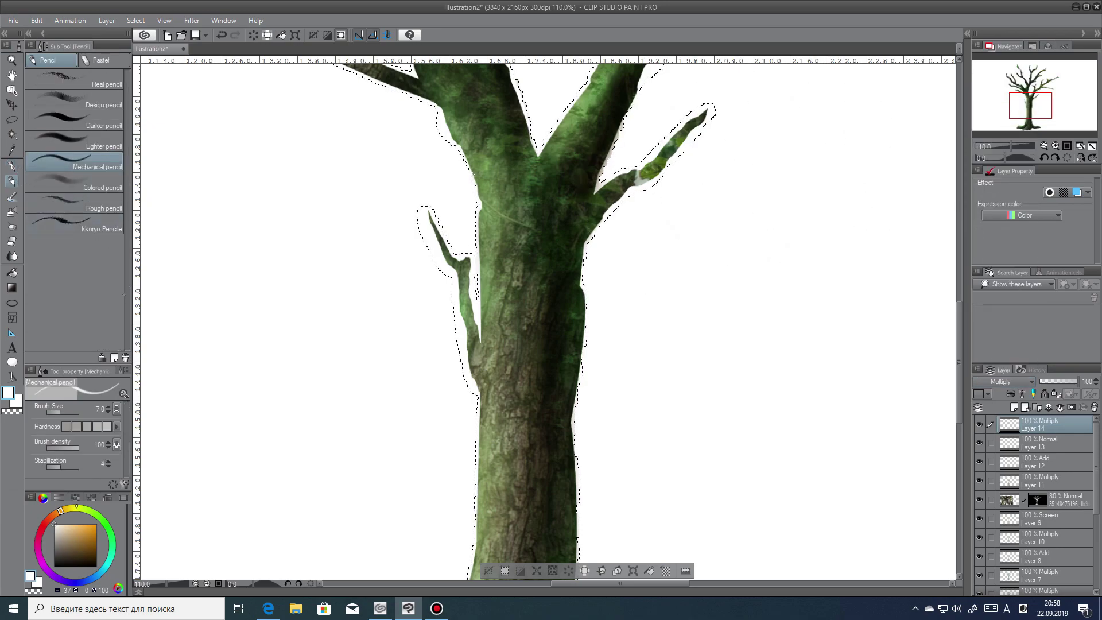
Draw dark bark cracks below the trunk's fork on Layer 14, darkening the color to hue 56, saturation 51, value 30.
mouse_move(60, 510)
mouse_down()
mouse_move(73, 507)
mouse_move(72, 549)
mouse_up()
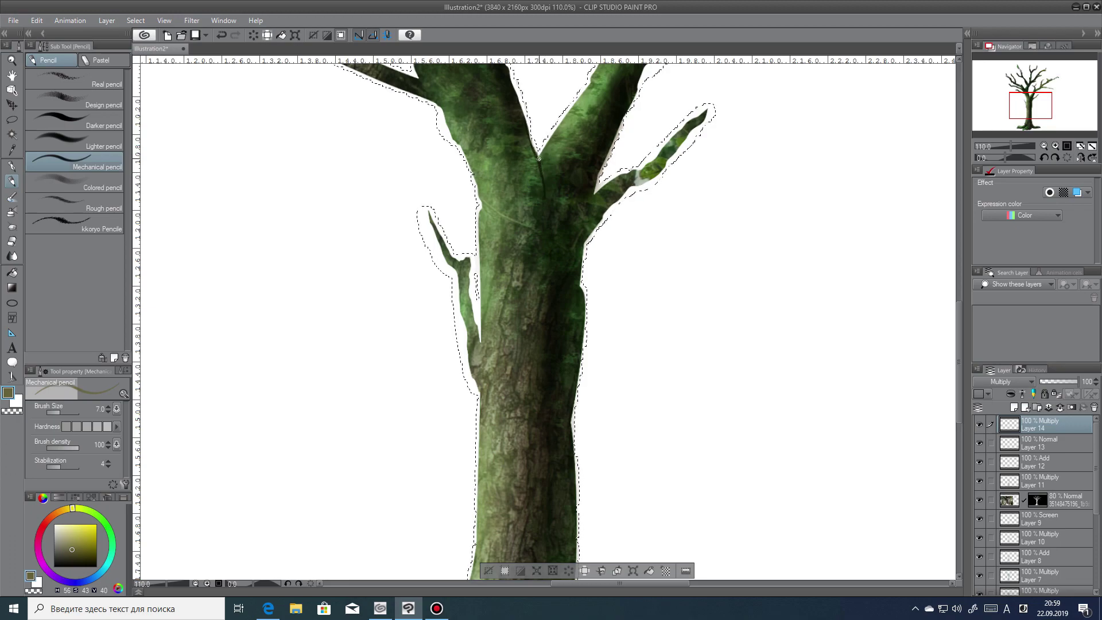
drag(538, 154, 544, 198)
click(75, 553)
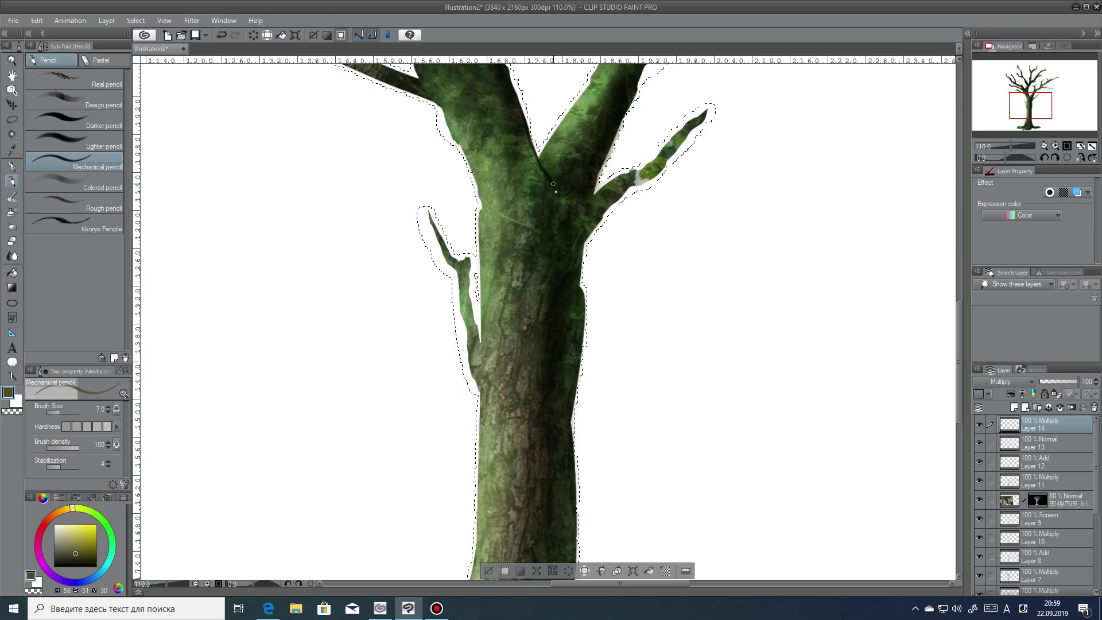
mouse_move(540, 168)
mouse_down()
mouse_move(549, 187)
mouse_move(537, 230)
mouse_up()
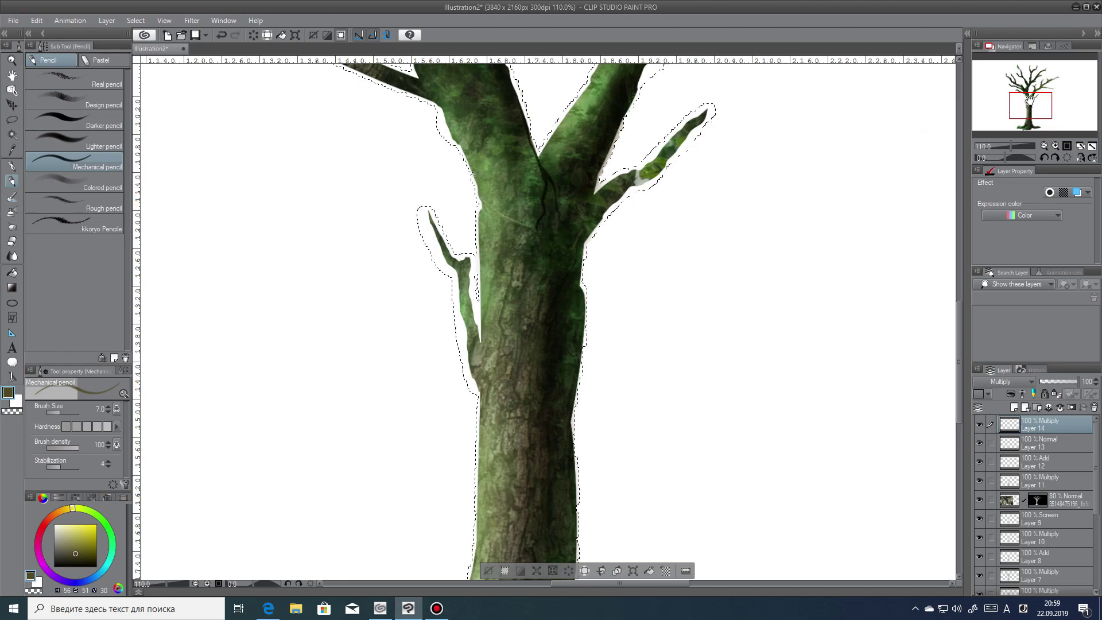
drag(1031, 104, 1036, 95)
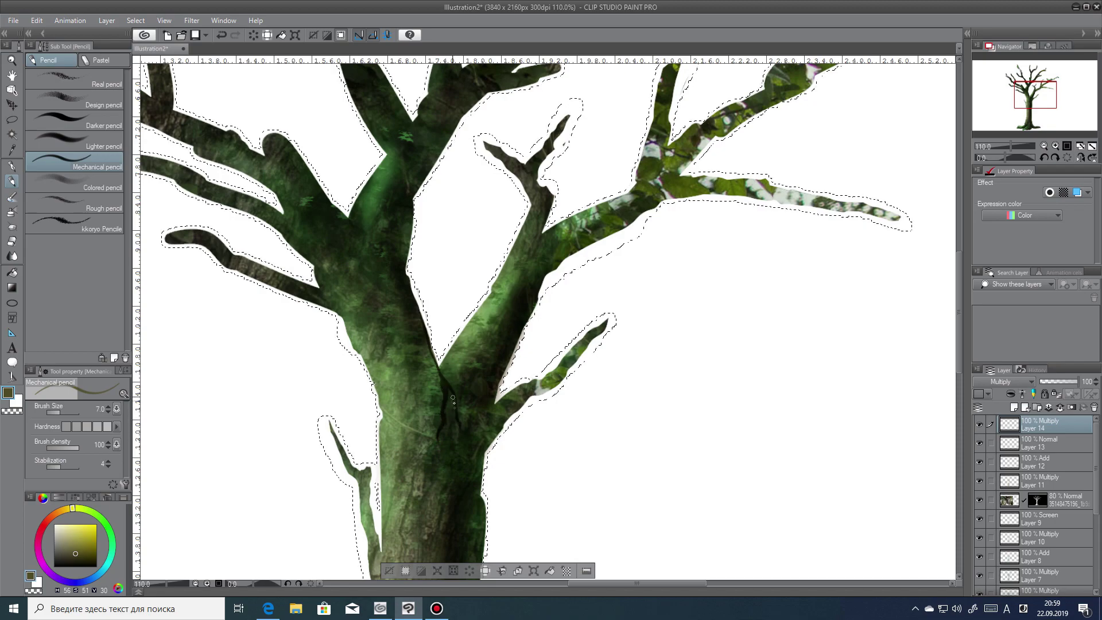
drag(453, 398, 451, 378)
drag(1031, 103, 1028, 119)
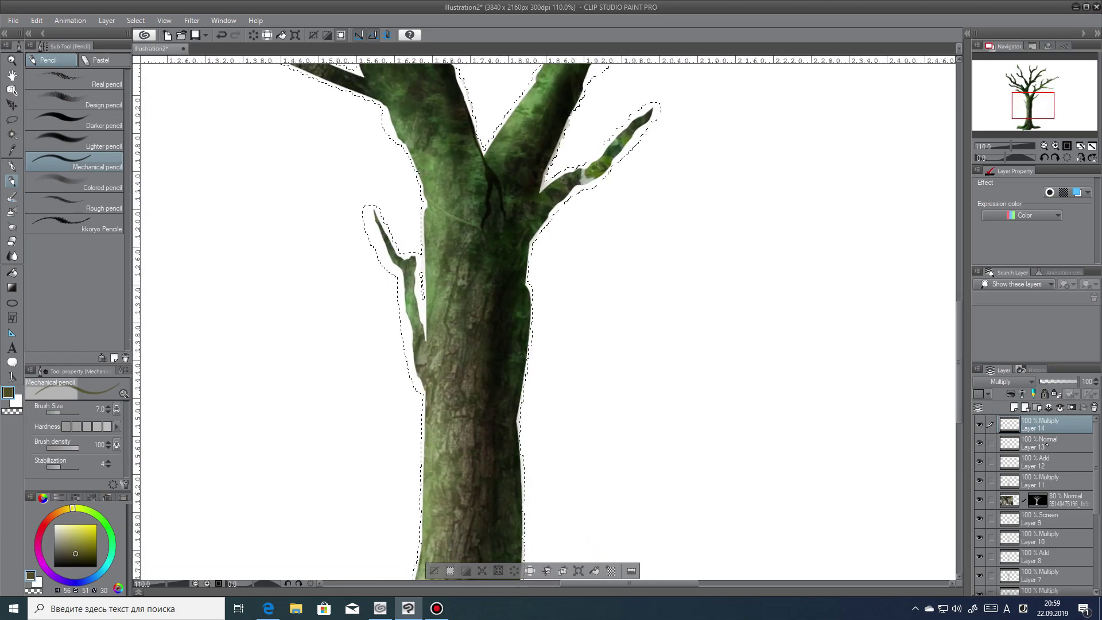
Trim the trunk's right edge with white on Layer 13, using the 長沢Gペン at size 312.3.
click(1038, 442)
key(x)
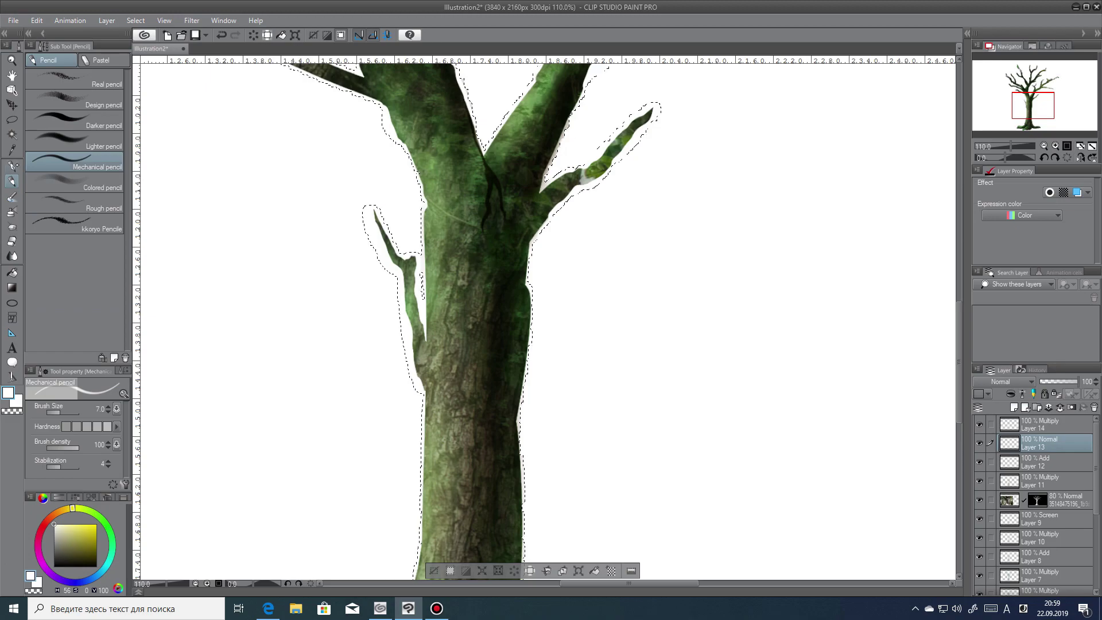
key(p)
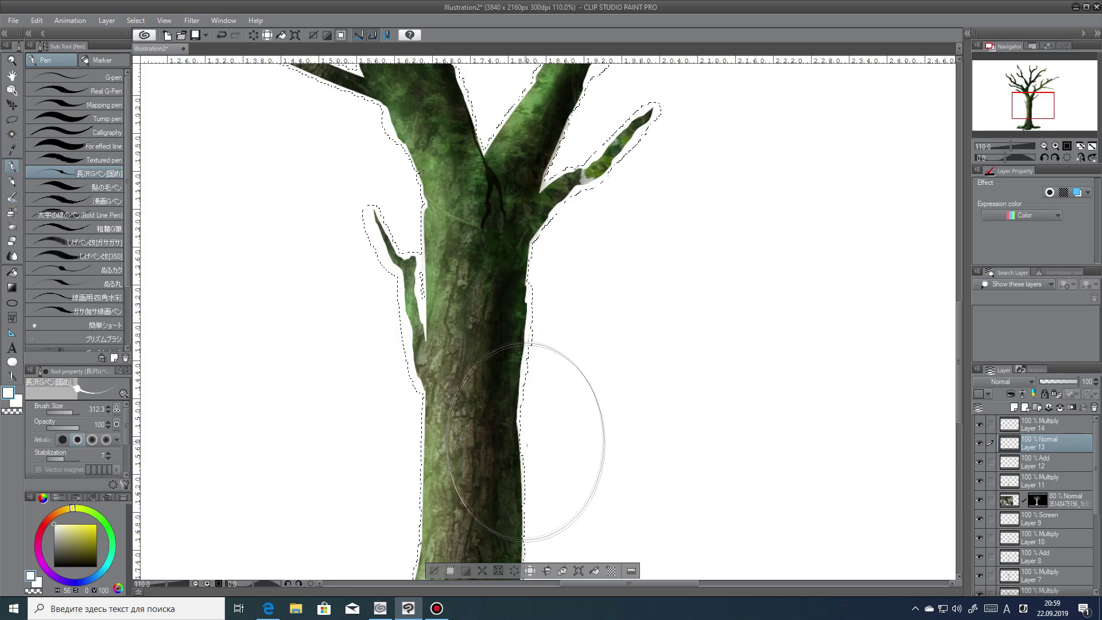
Draw bark cracks and a knot down the trunk on Layer 14 with the Mechanical pencil in hue 56, saturation 49, value 30.
click(1048, 424)
key(p)
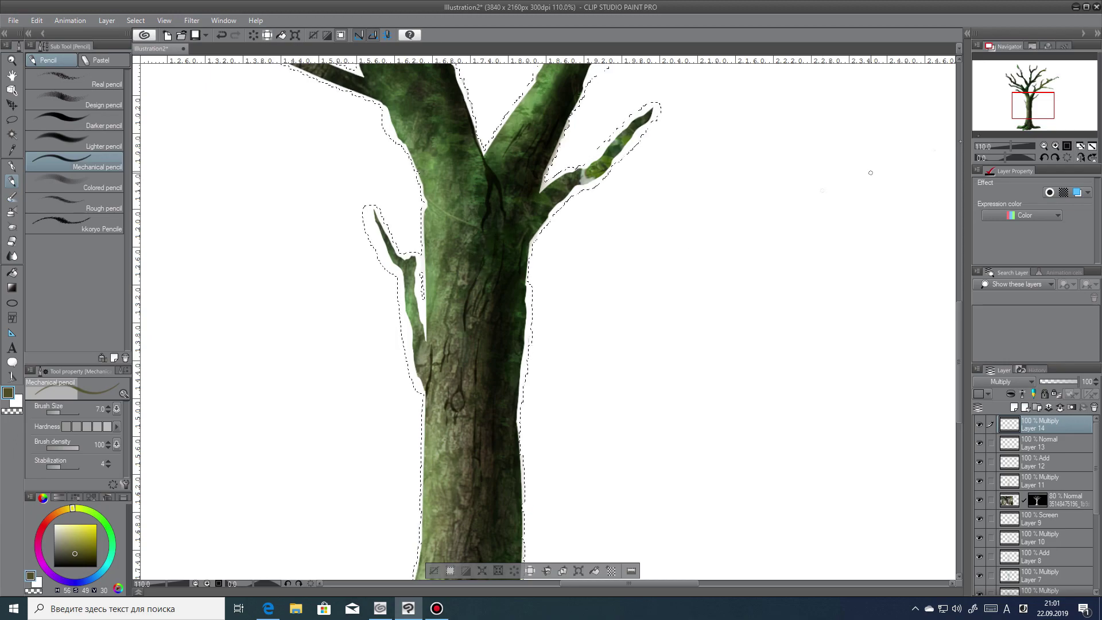
scroll(452, 258, down, 5)
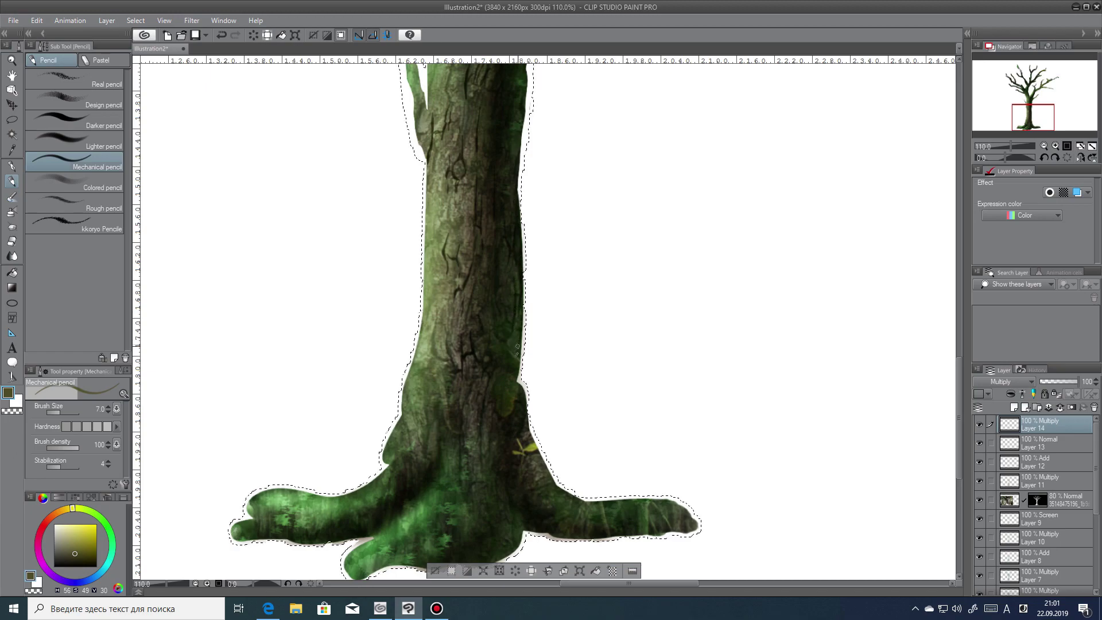
Reshape the left and front roots by painting white over their edges on Layer 13 with the 長沢Gペン.
click(1035, 121)
click(1045, 442)
key(p)
alt+click(350, 321)
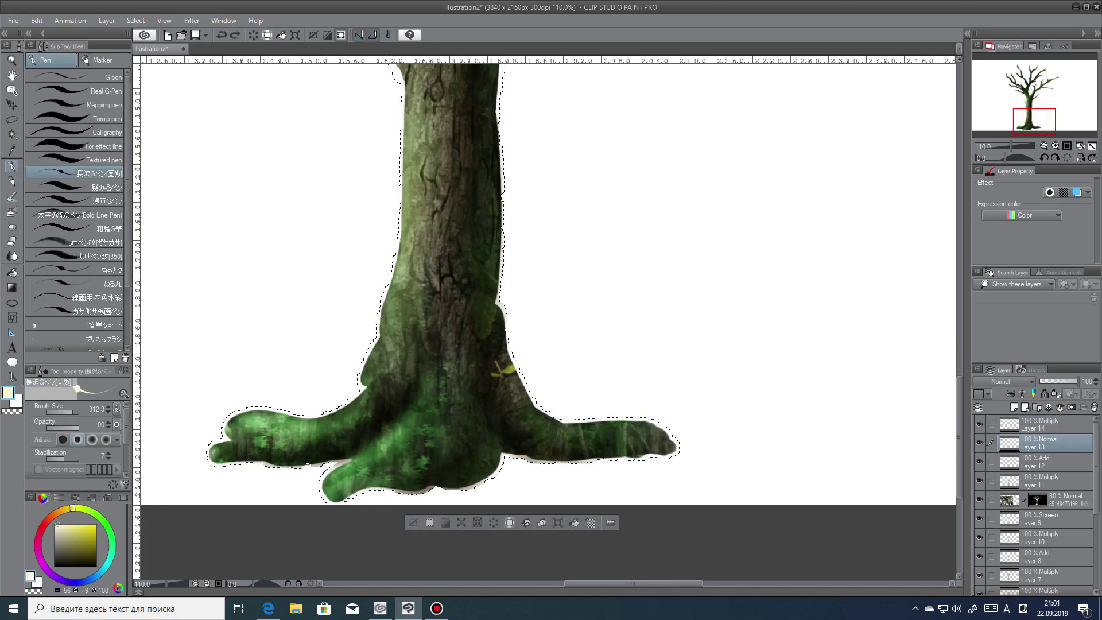
mouse_move(376, 349)
mouse_down()
mouse_move(350, 399)
mouse_move(319, 414)
mouse_move(262, 414)
mouse_move(205, 453)
mouse_move(208, 475)
mouse_move(253, 411)
mouse_up()
mouse_move(242, 461)
mouse_down()
mouse_move(339, 462)
mouse_move(249, 461)
mouse_move(307, 465)
mouse_up()
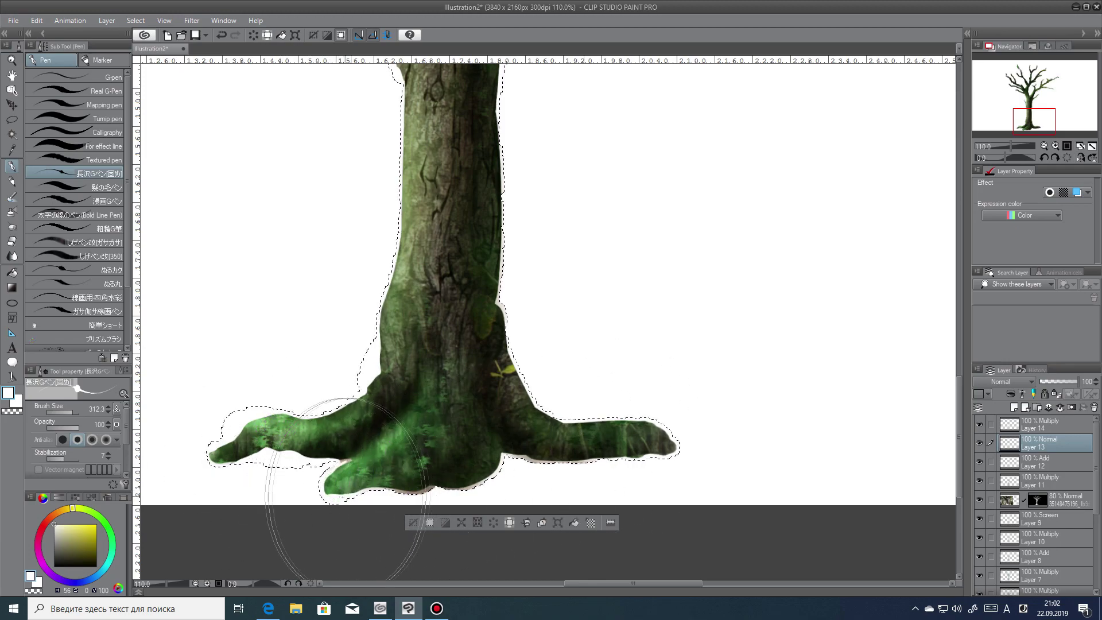
mouse_move(378, 486)
mouse_down()
mouse_move(471, 469)
mouse_move(501, 457)
mouse_up()
mouse_move(384, 486)
mouse_down()
mouse_move(442, 485)
mouse_move(483, 467)
mouse_move(441, 486)
mouse_move(484, 461)
mouse_move(470, 494)
mouse_up()
click(74, 552)
key(p)
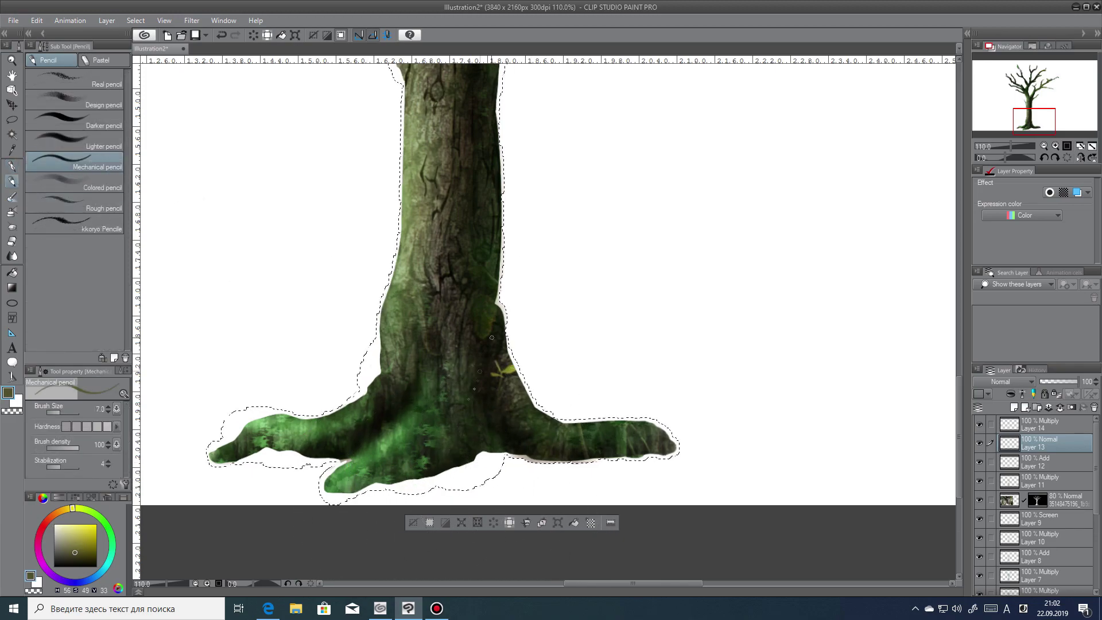
key(p)
click(54, 525)
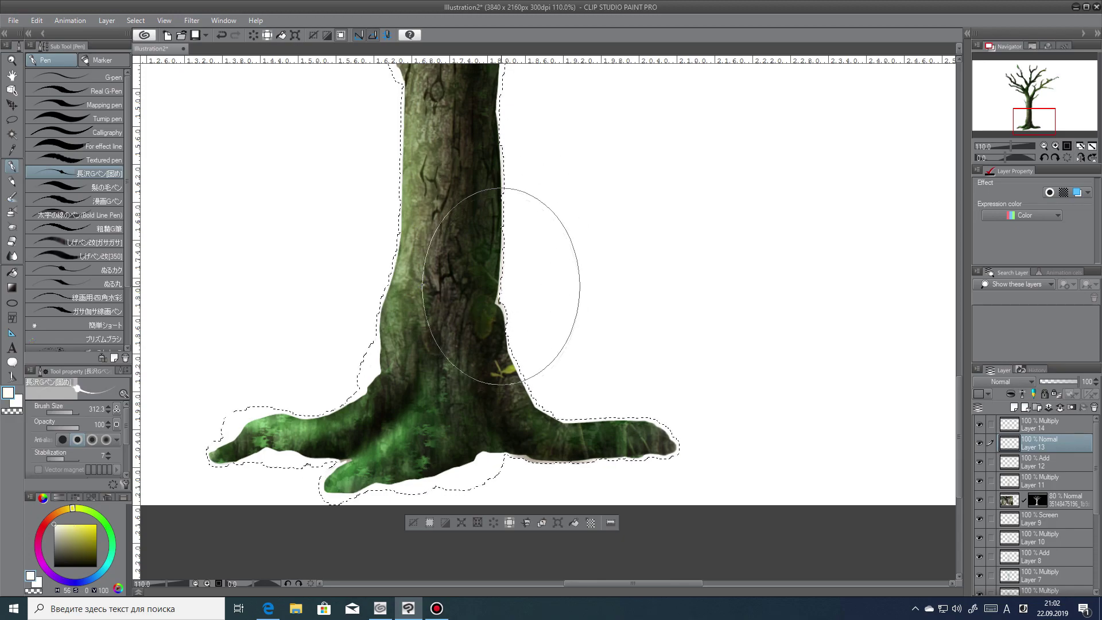
Draw dark contours around the bump at the trunk's base and the front root on Layer 14 in hue 56, saturation 44, value 28.
drag(1031, 120, 1036, 113)
click(1045, 424)
click(73, 555)
key(p)
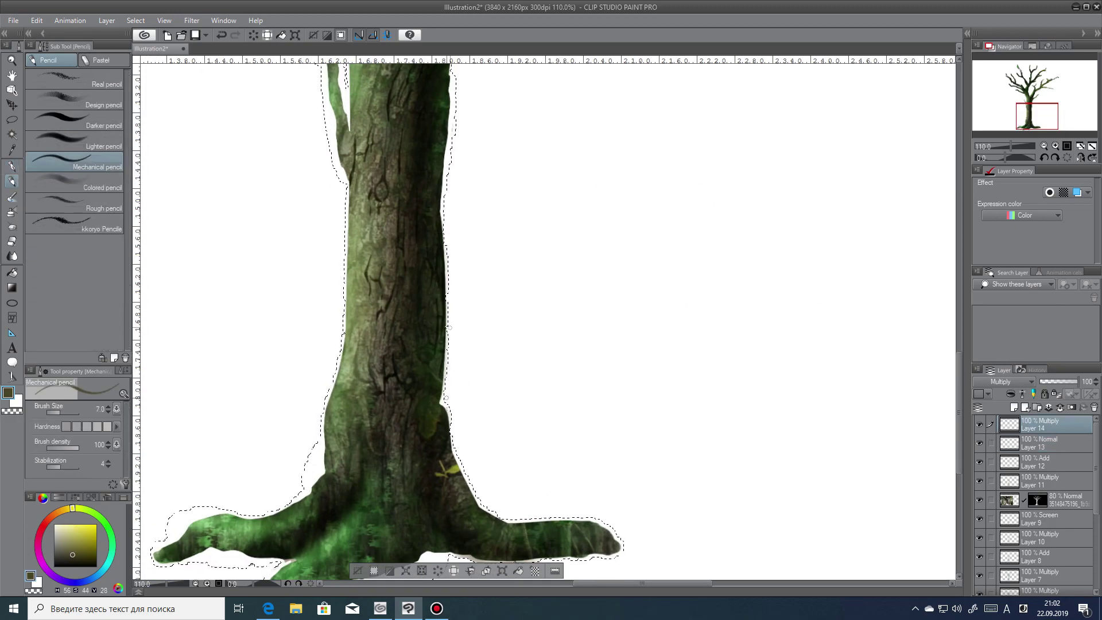
drag(439, 409, 428, 437)
click(1035, 125)
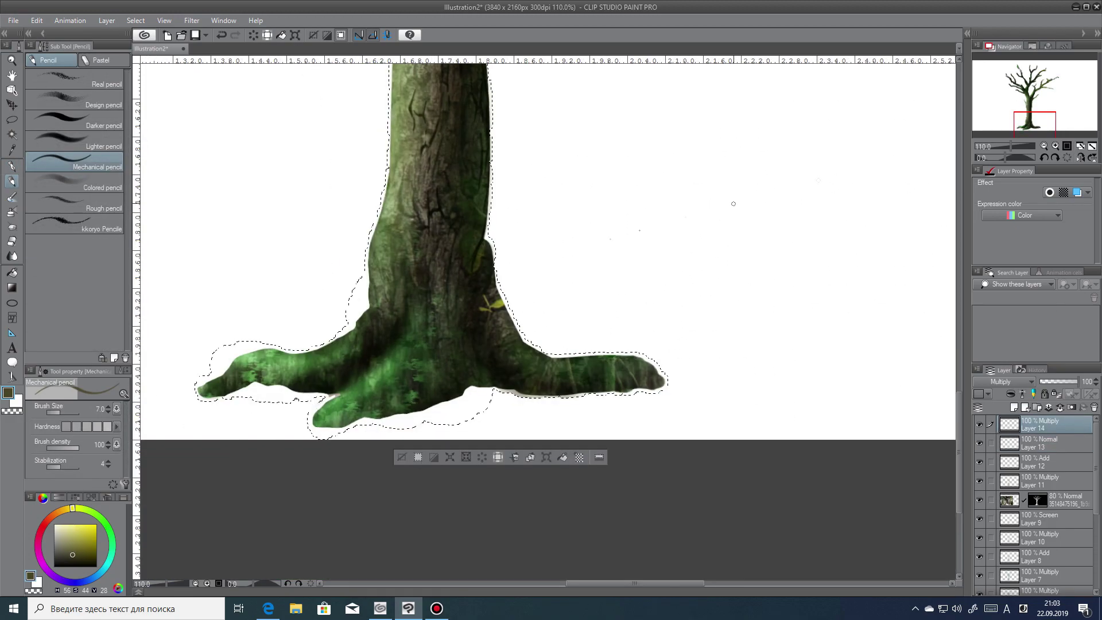
mouse_move(340, 395)
mouse_down()
mouse_move(368, 398)
mouse_move(363, 385)
mouse_move(375, 384)
mouse_move(362, 379)
mouse_move(395, 341)
mouse_move(375, 366)
mouse_move(409, 343)
mouse_move(411, 305)
mouse_up()
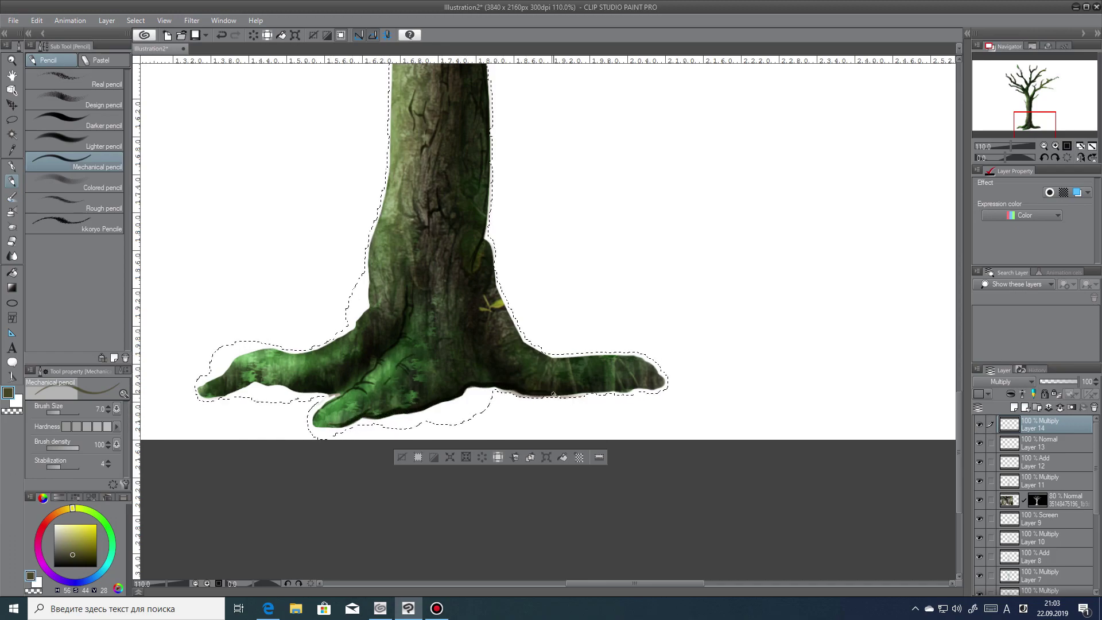
Taper the right root with white on Layer 13, then outline it on Layer 14 with the Mechanical pencil in hue 56, saturation 49, value 26.
click(1039, 443)
key(p)
mouse_move(561, 357)
mouse_down()
mouse_move(634, 389)
mouse_move(662, 373)
mouse_move(587, 353)
mouse_move(622, 362)
mouse_move(631, 384)
mouse_up()
click(1039, 424)
click(75, 555)
key(p)
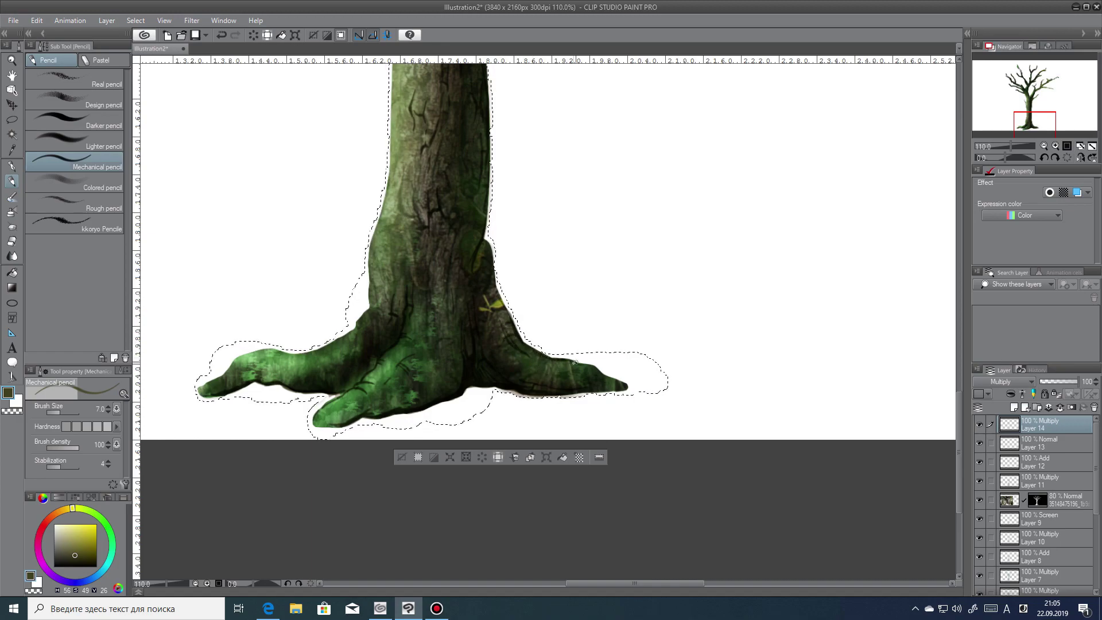
Draw more bark cracks on the upper trunk and around the fork on Layer 14 with the Mechanical pencil.
drag(1029, 123, 1031, 108)
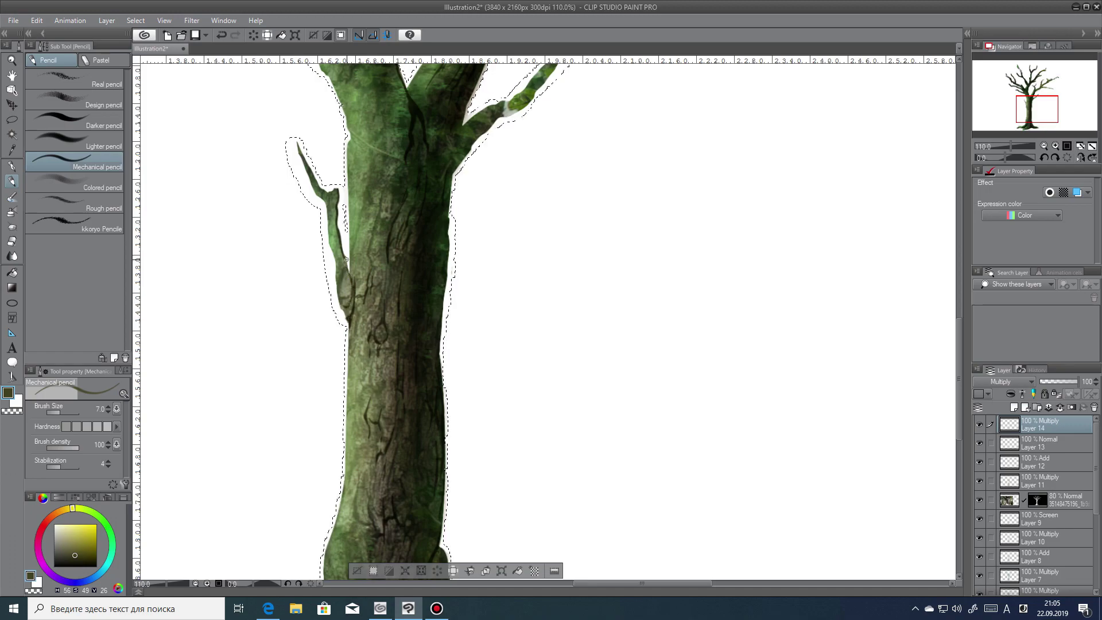
drag(1037, 109, 1039, 98)
drag(308, 368, 314, 428)
drag(361, 331, 360, 356)
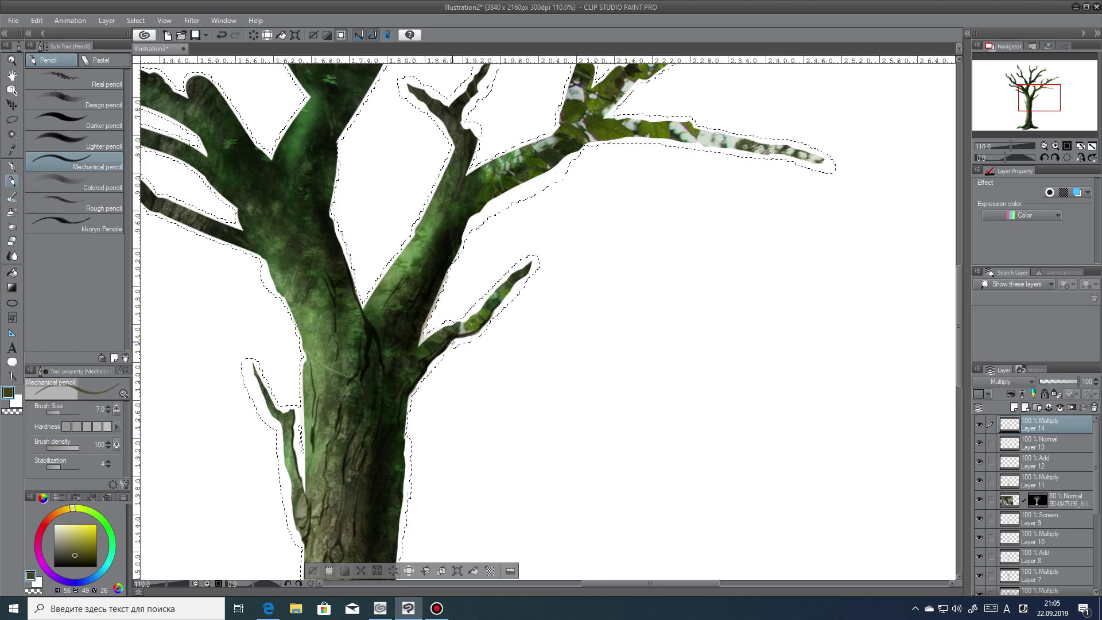
scroll(440, 289, down, 5)
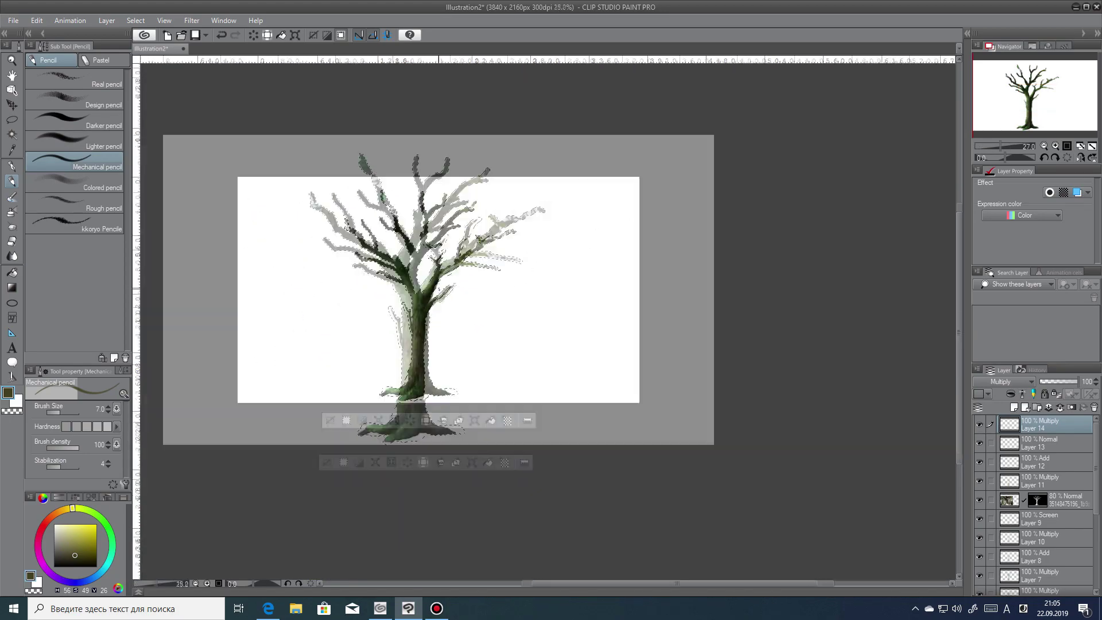
scroll(418, 300, up, 6)
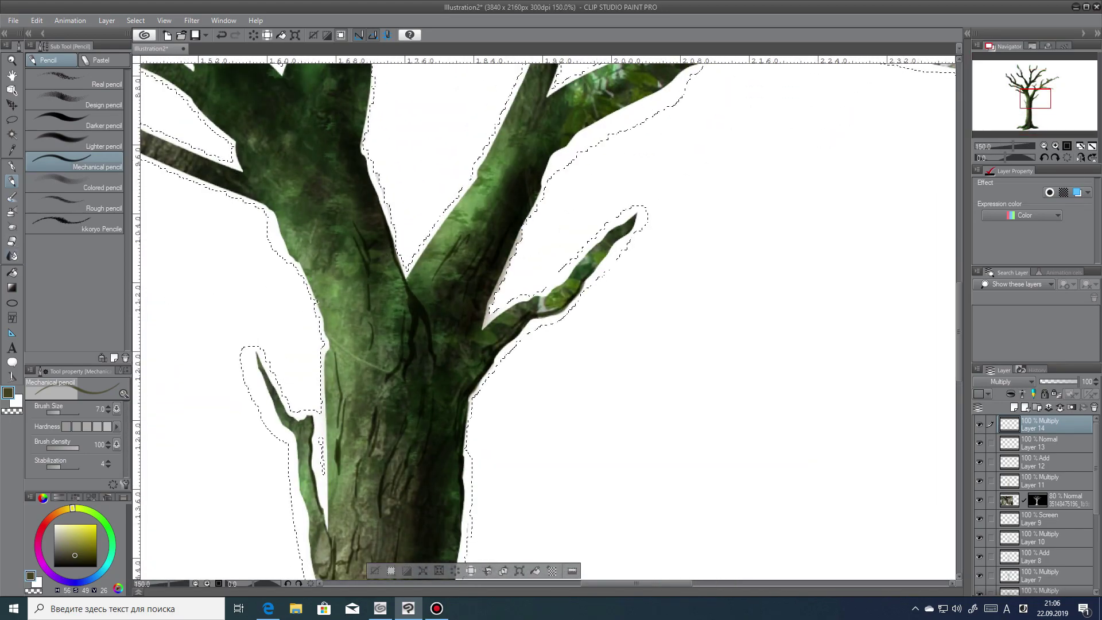
Blend the bark cracks on the upper trunk and around the fork on Layer 14 with Running color on fiber at size 9.2.
key(j)
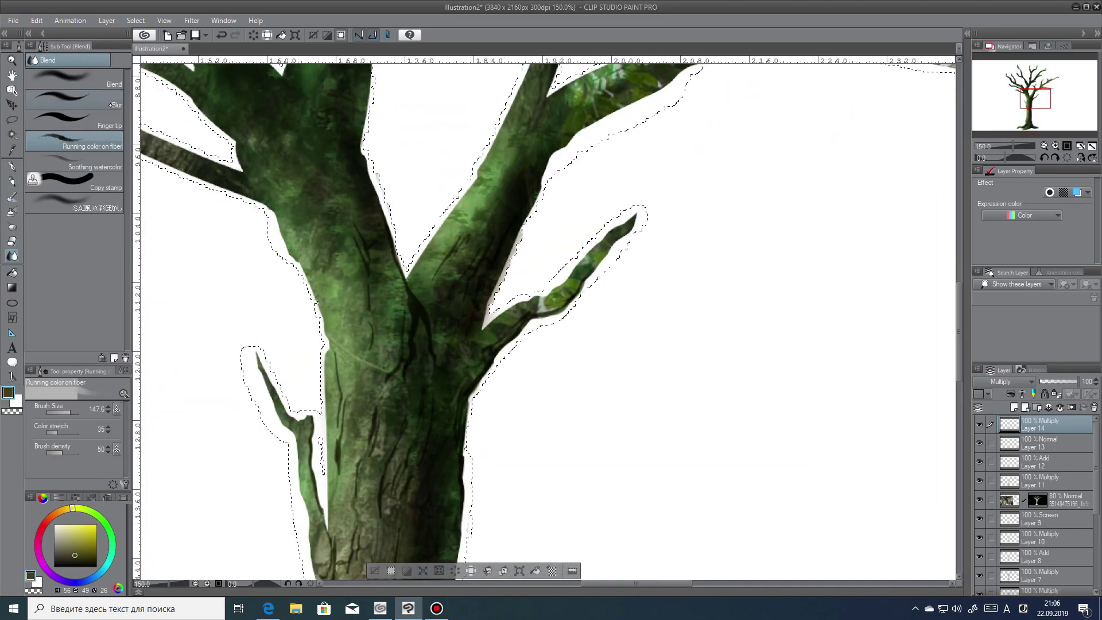
drag(69, 412, 65, 412)
key(bracketleft)
key(bracketleft)
key(bracketleft)
key(bracketleft)
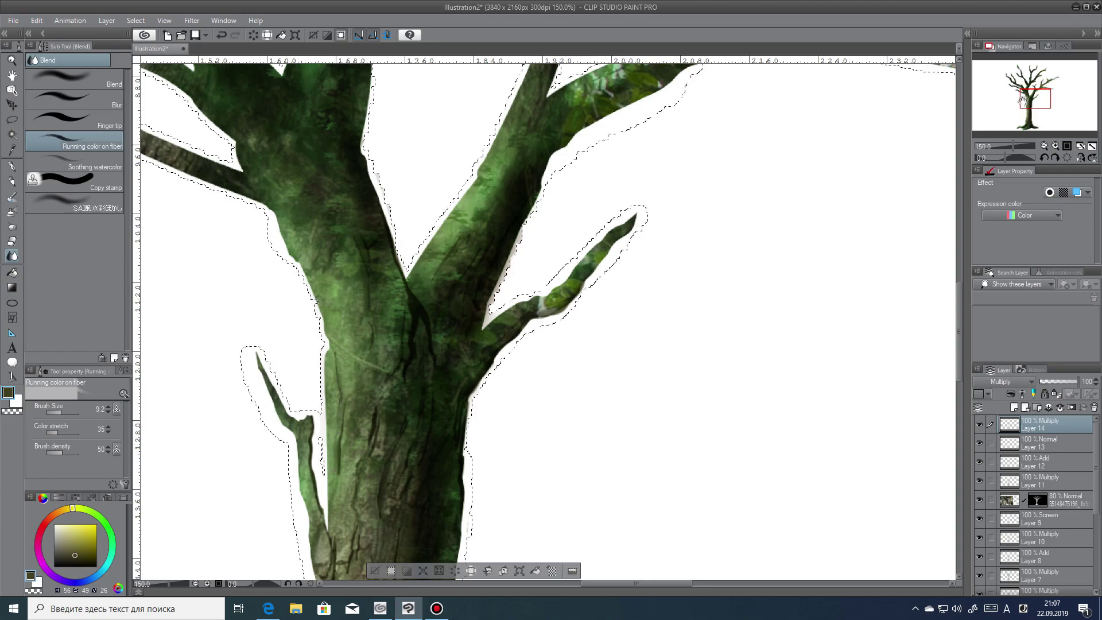
Blend the drawn bark cracks down the lower trunk and across the roots on Layer 14 with Running color on fiber.
scroll(341, 400, down, 3)
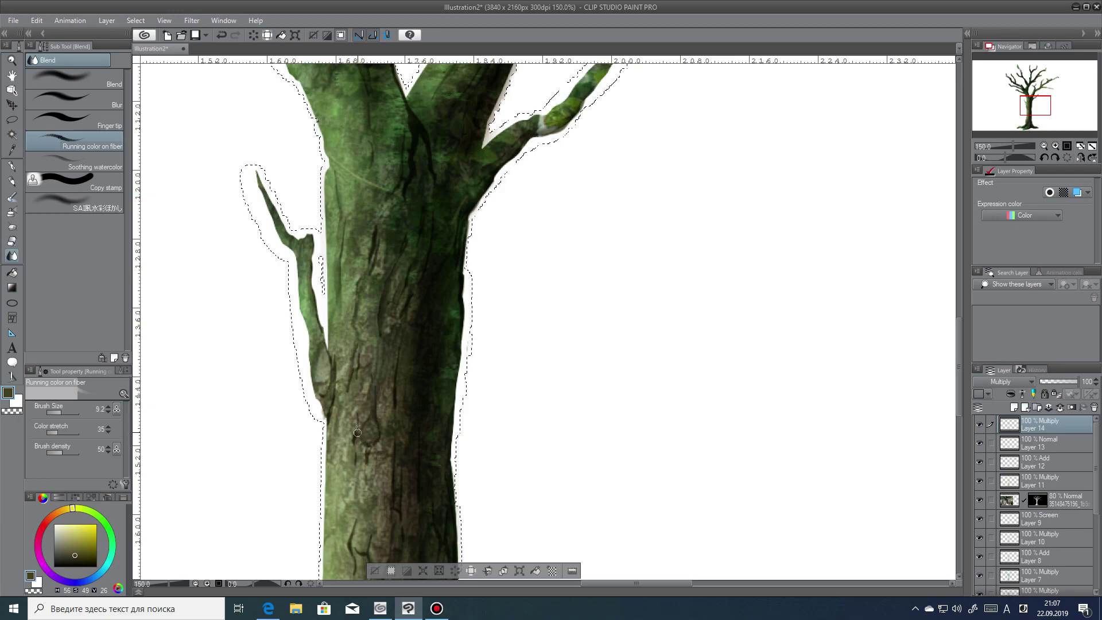
scroll(357, 359, down, 3)
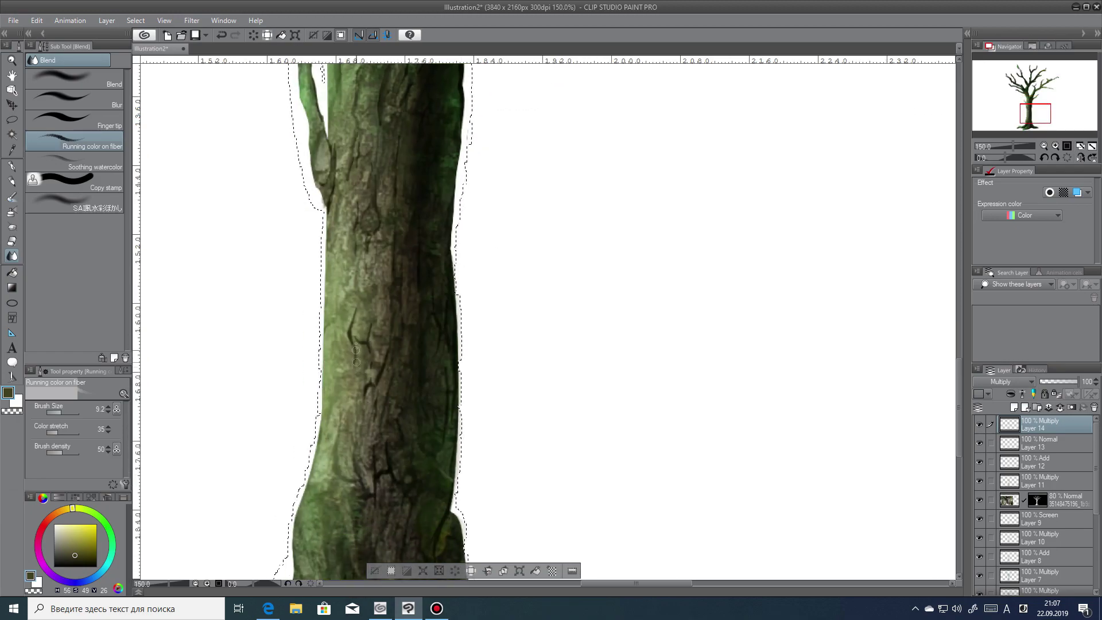
scroll(367, 393, down, 3)
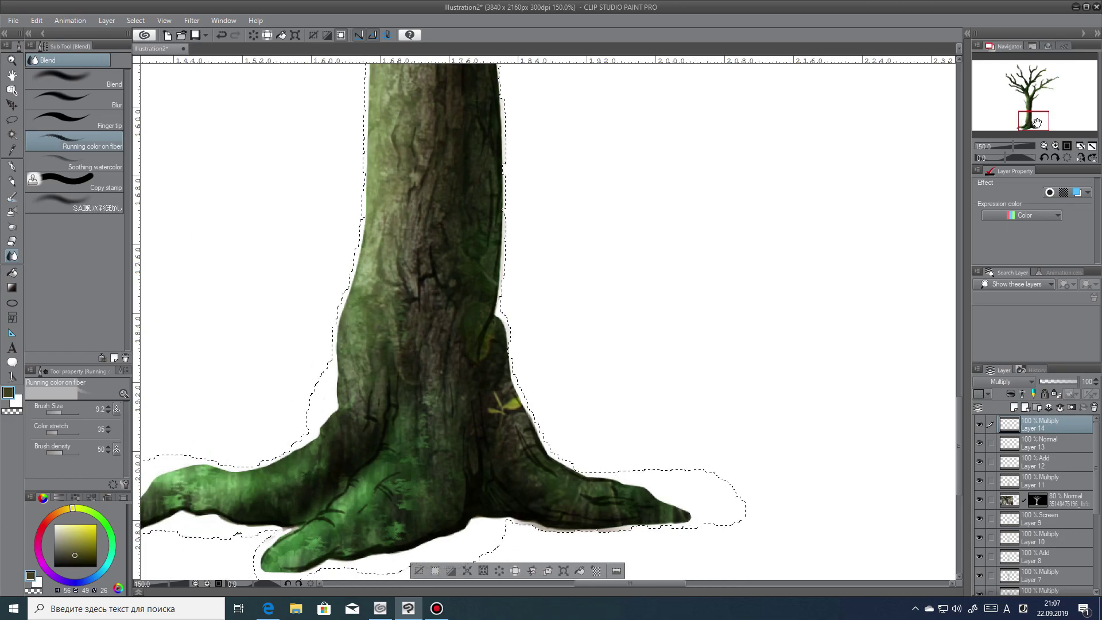
scroll(241, 477, left, 1)
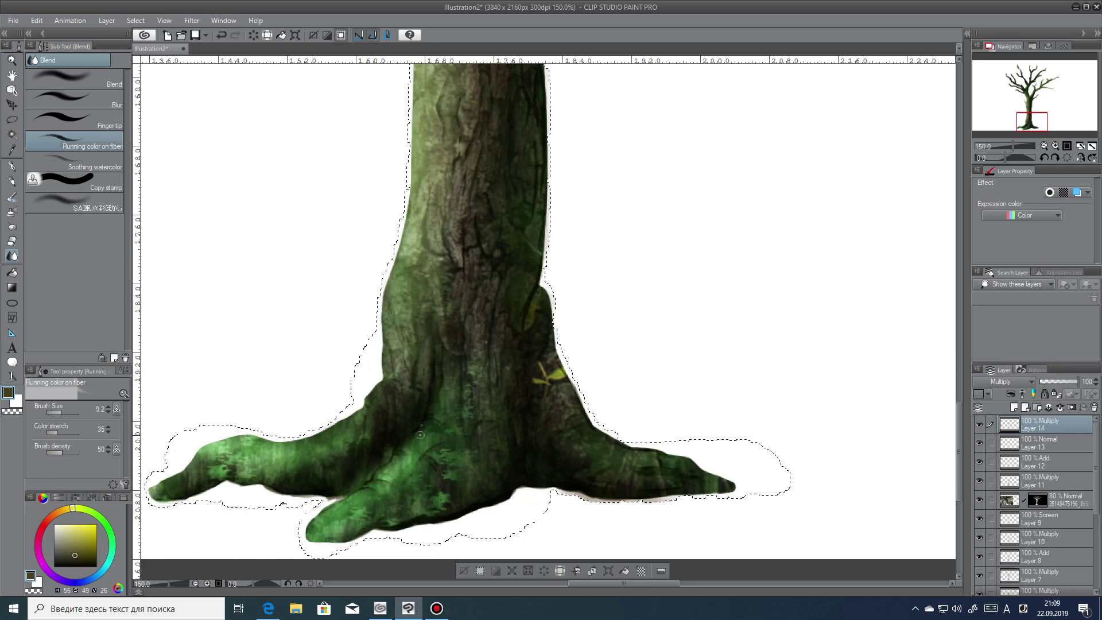
Set the opacity of the masked bark photo layer between Layer 11 and Layer 9 to 70%.
key(ctrl+0)
scroll(537, 478, up, 4)
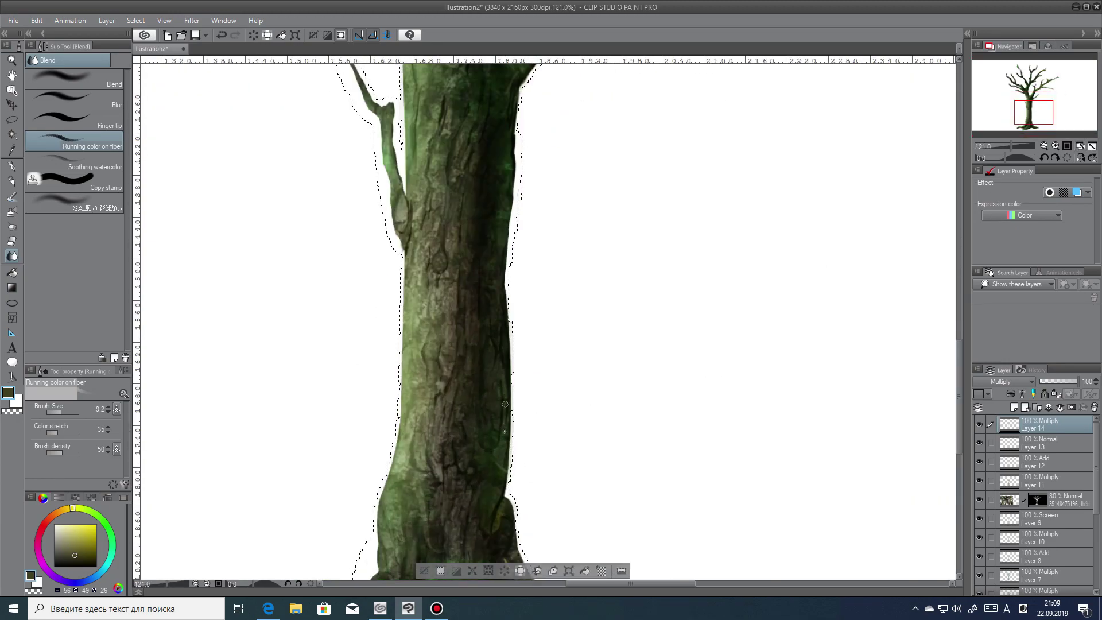
click(1037, 103)
click(1065, 500)
click(1097, 385)
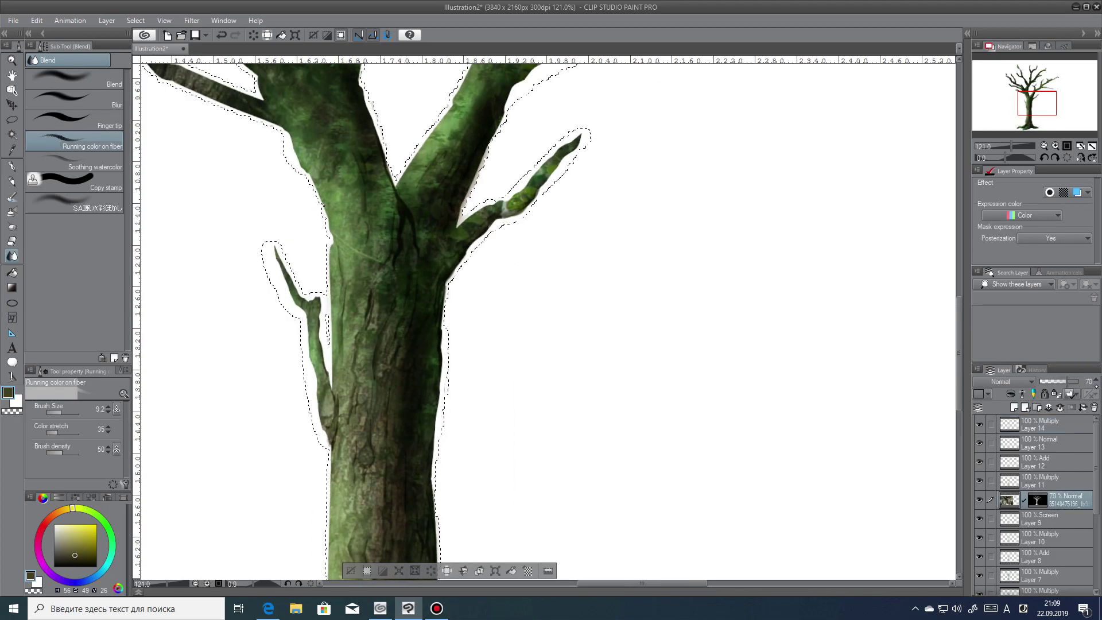
key(ctrl+0)
scroll(546, 448, up, 5)
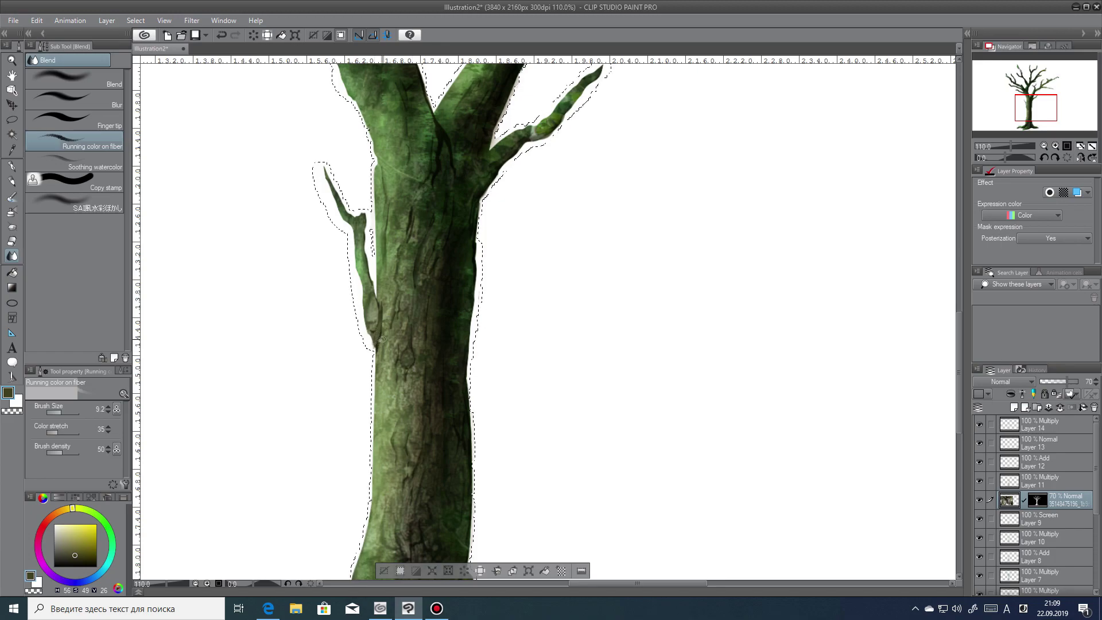
Blend more of the cracks on the upper trunk and below the fork on Layer 14.
click(1046, 425)
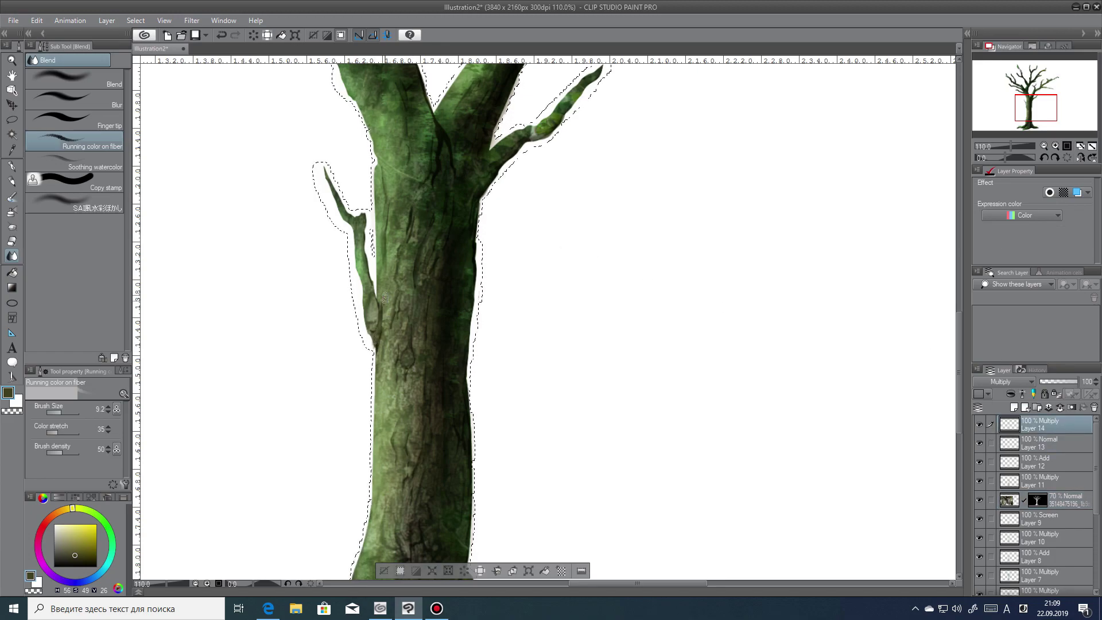
scroll(415, 336, up, 3)
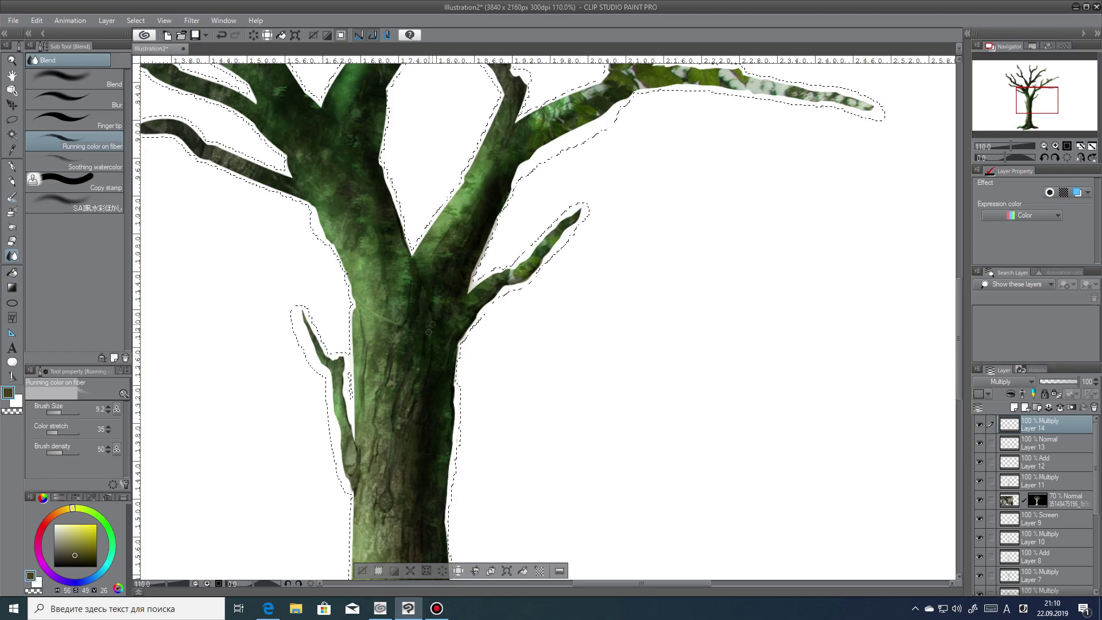
mouse_move(454, 412)
mouse_down()
mouse_move(480, 170)
mouse_move(487, 235)
mouse_up()
Add a new raster layer above Layer 14 and set its blending mode to Color dodge.
key(ctrl+shift+n)
click(1008, 381)
click(1005, 171)
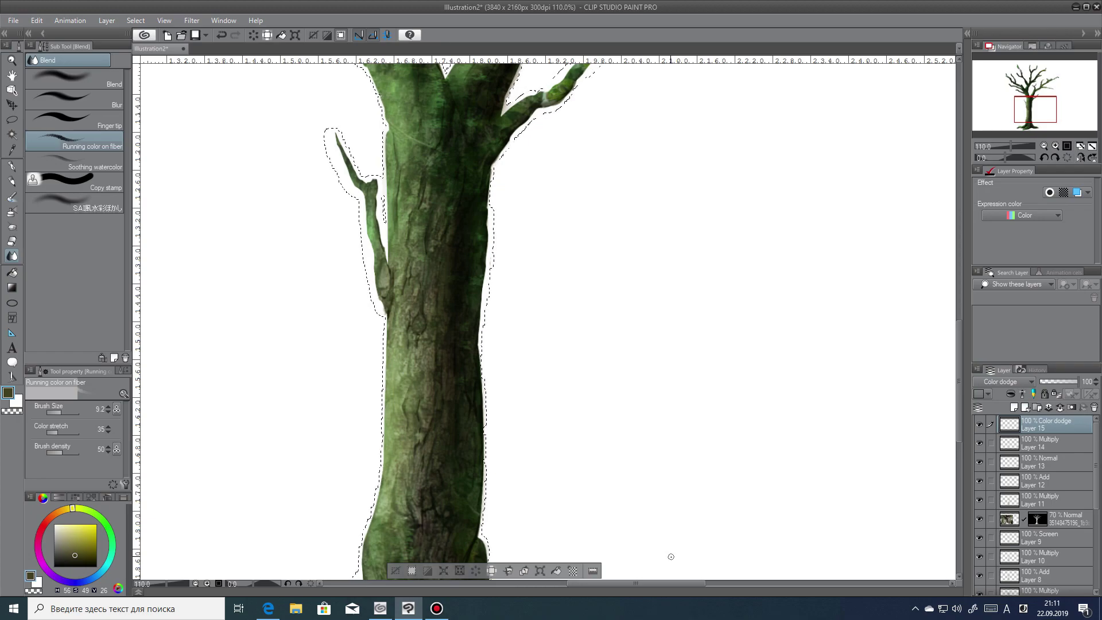
Brush light onto the trunk's left edge and middle on Layer 15 with the Soft airbrush in hue 48, saturation 40, value 68.
click(11, 212)
click(98, 144)
click(97, 102)
click(70, 537)
click(67, 509)
click(63, 412)
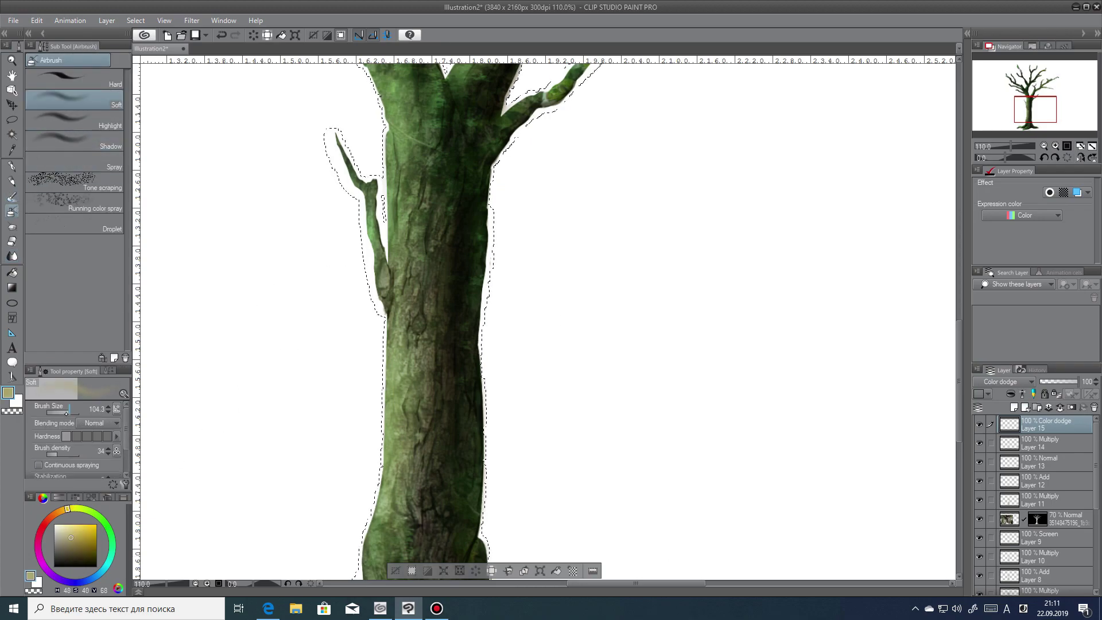
drag(425, 408, 425, 432)
drag(390, 315, 388, 438)
drag(392, 281, 393, 198)
Change the Paper layer's color to medium grey to check the tree's edges.
ctrl+shift+click(637, 230)
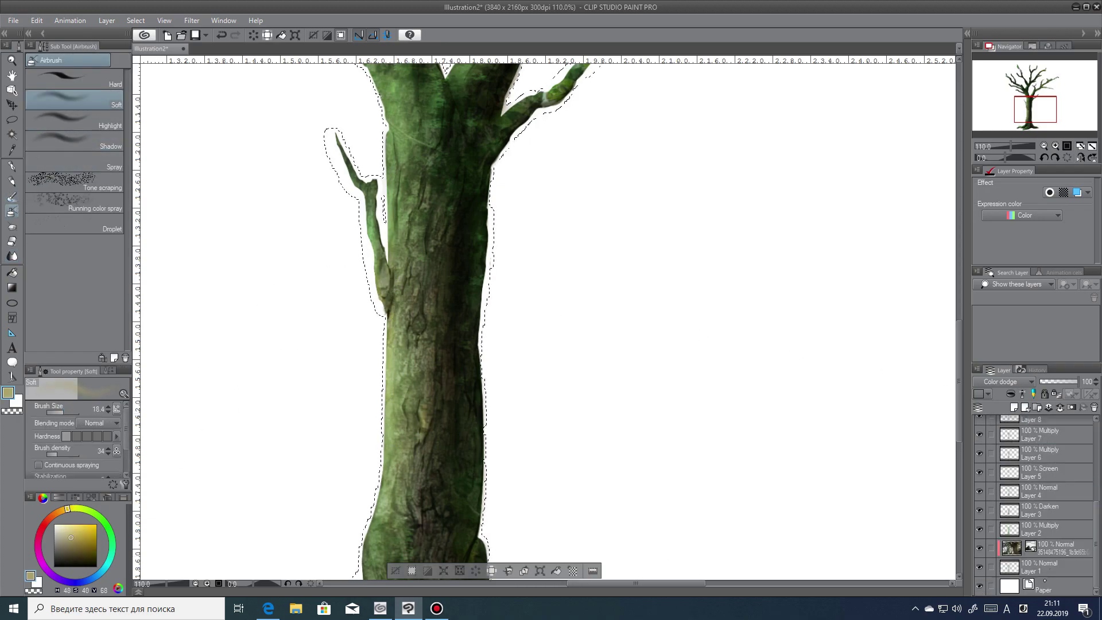
click(1089, 185)
click(1028, 561)
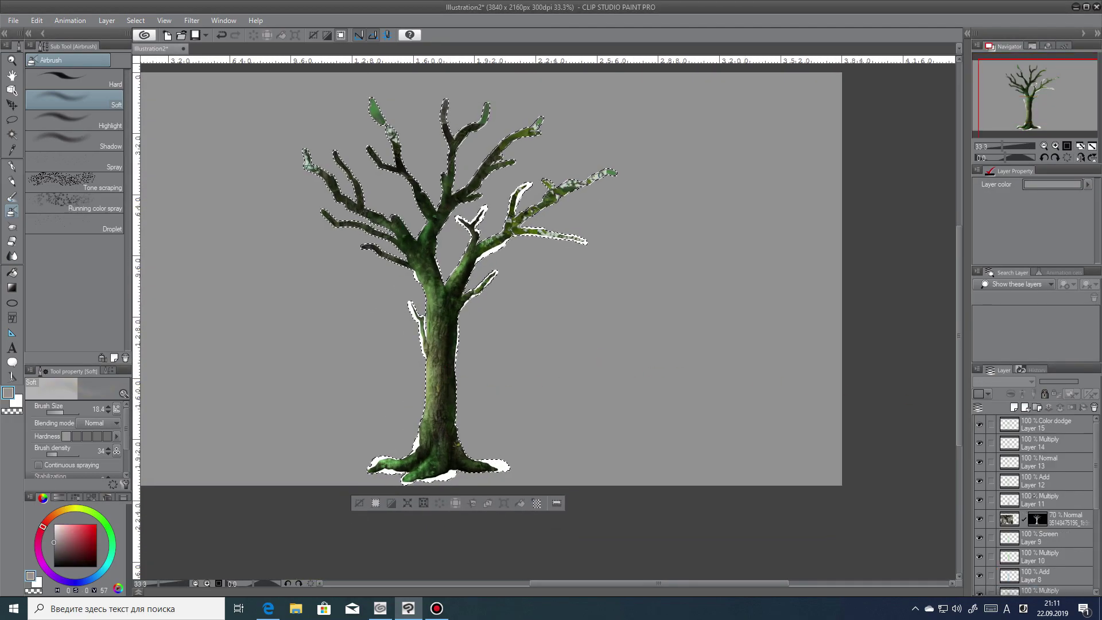
Try a grey fill on Layer 13, undo it, and clear the selection around the tree.
click(281, 35)
key(ctrl+z)
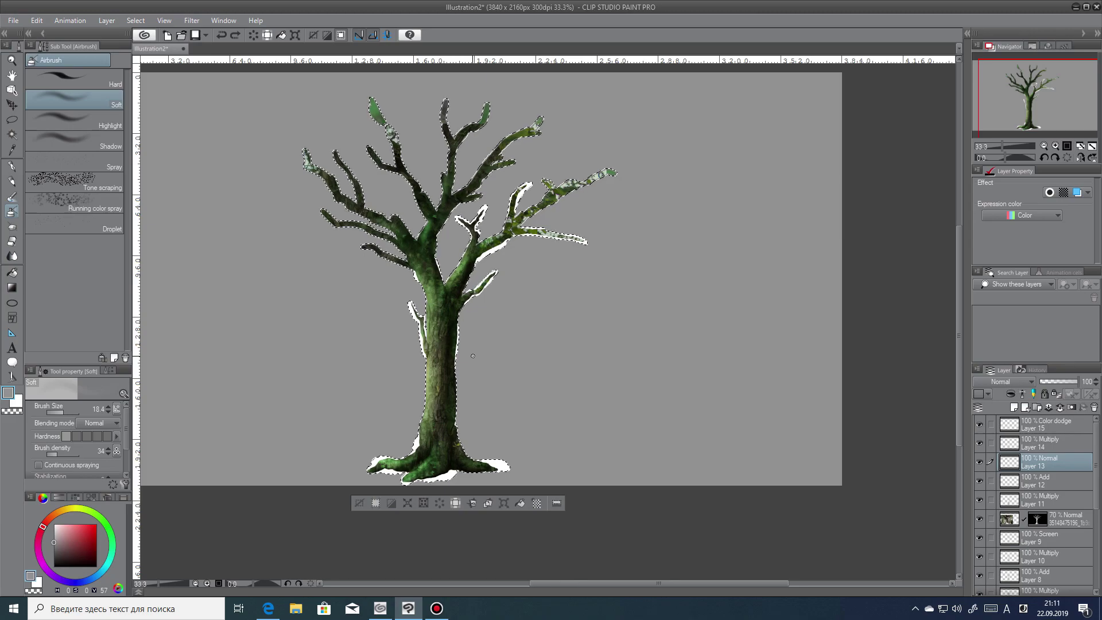
key(ctrl+d)
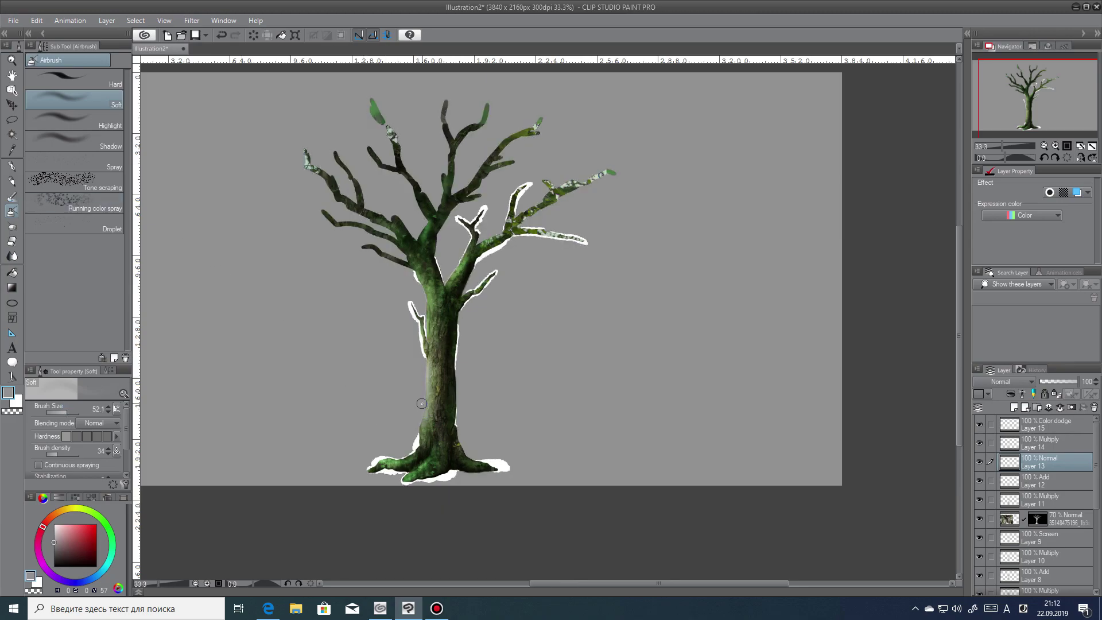
key(ctrl+z)
Airbrush light along the trunk's left edge and the right fork on Layer 15 in hue 54, saturation 44, value 76, size 52.1.
click(1048, 429)
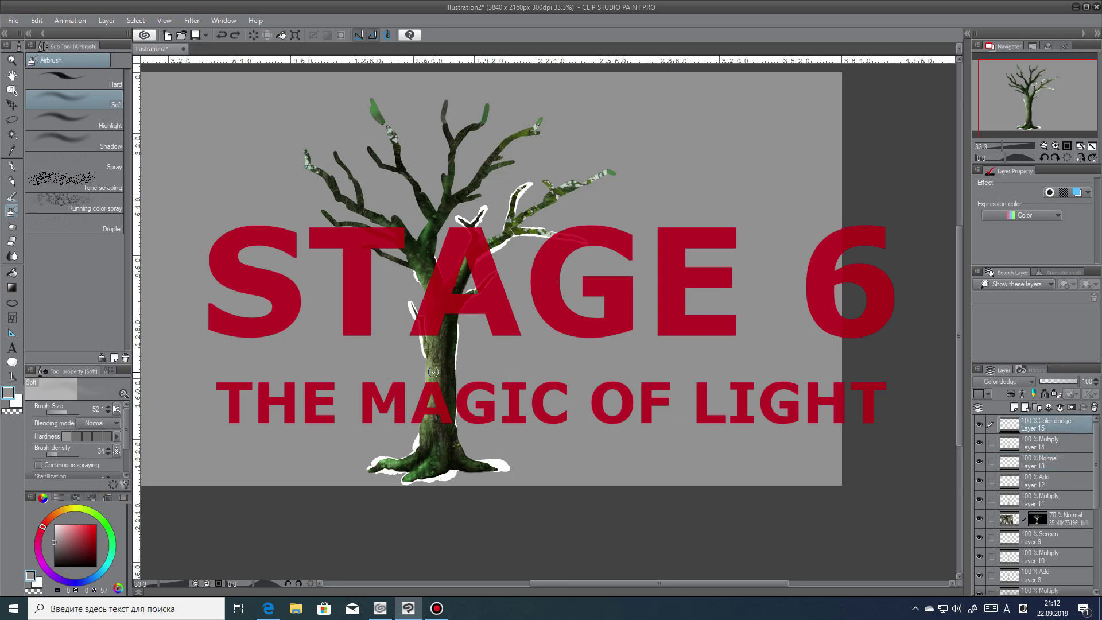
alt+click(433, 371)
click(74, 533)
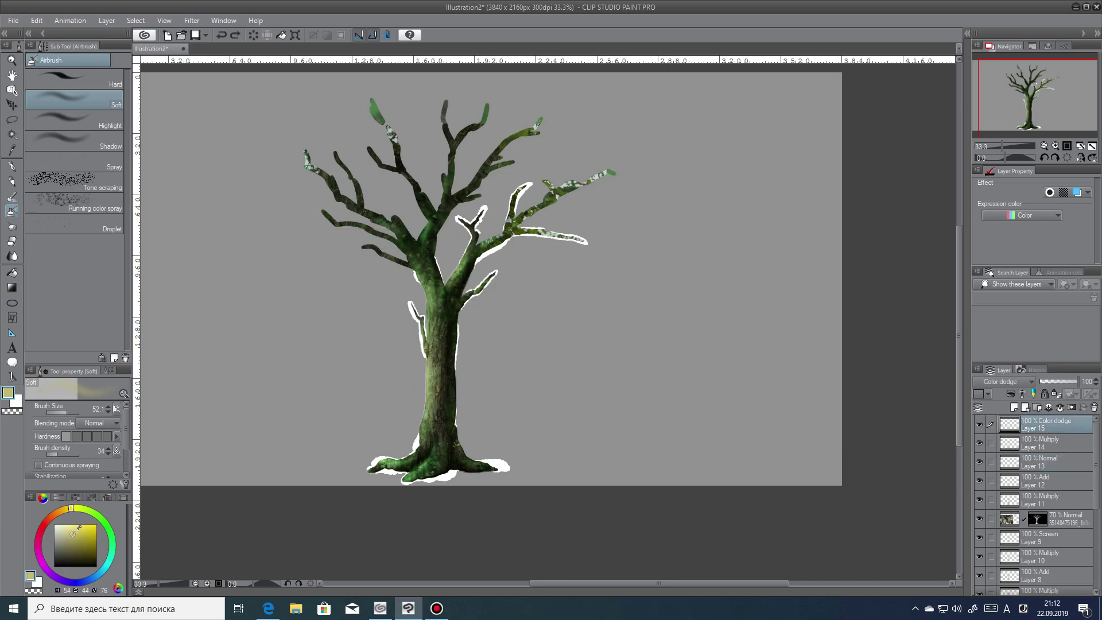
drag(427, 358, 420, 411)
drag(430, 363, 428, 414)
mouse_move(426, 352)
mouse_down()
mouse_move(420, 273)
mouse_move(429, 299)
mouse_move(473, 233)
mouse_move(452, 279)
mouse_move(469, 249)
mouse_up()
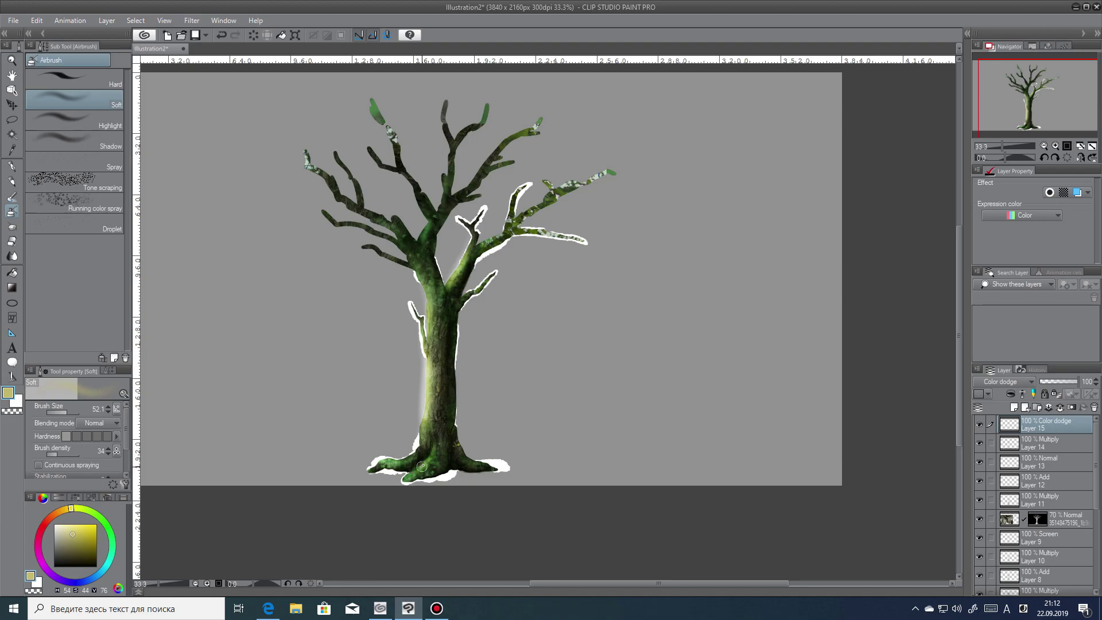
Add soft airbrush light over the roots, the base and the middle of the trunk on Layer 15.
mouse_move(418, 448)
mouse_down()
mouse_move(369, 478)
mouse_move(394, 480)
mouse_move(367, 475)
mouse_move(428, 426)
mouse_move(416, 457)
mouse_move(424, 415)
mouse_up()
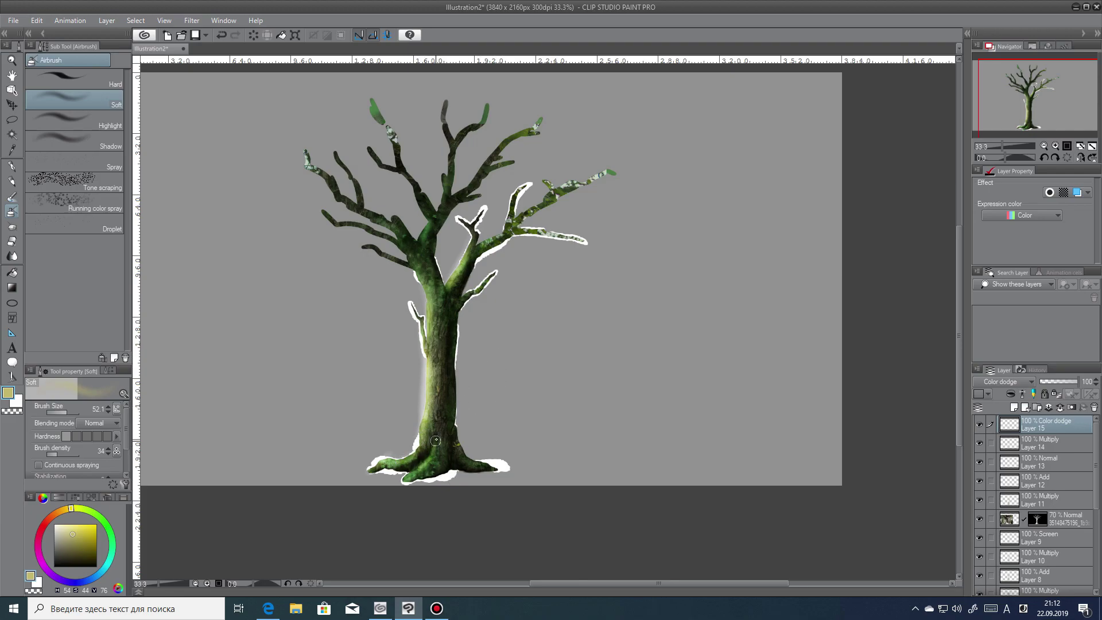
mouse_move(444, 445)
mouse_down()
mouse_move(400, 490)
mouse_move(472, 475)
mouse_move(458, 448)
mouse_move(497, 459)
mouse_up()
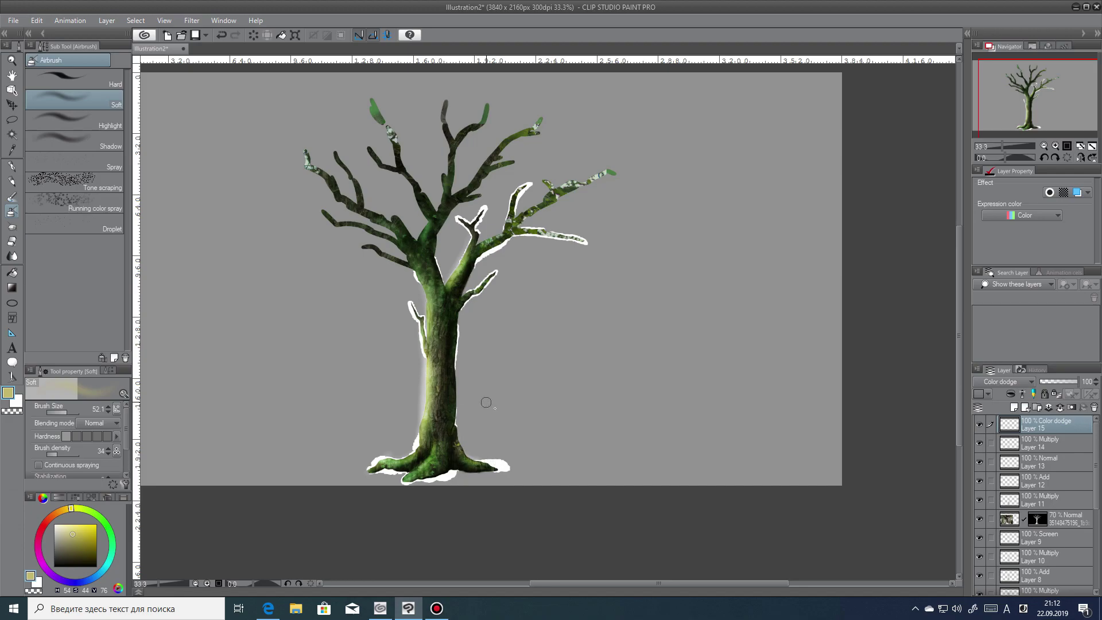
drag(441, 380, 420, 267)
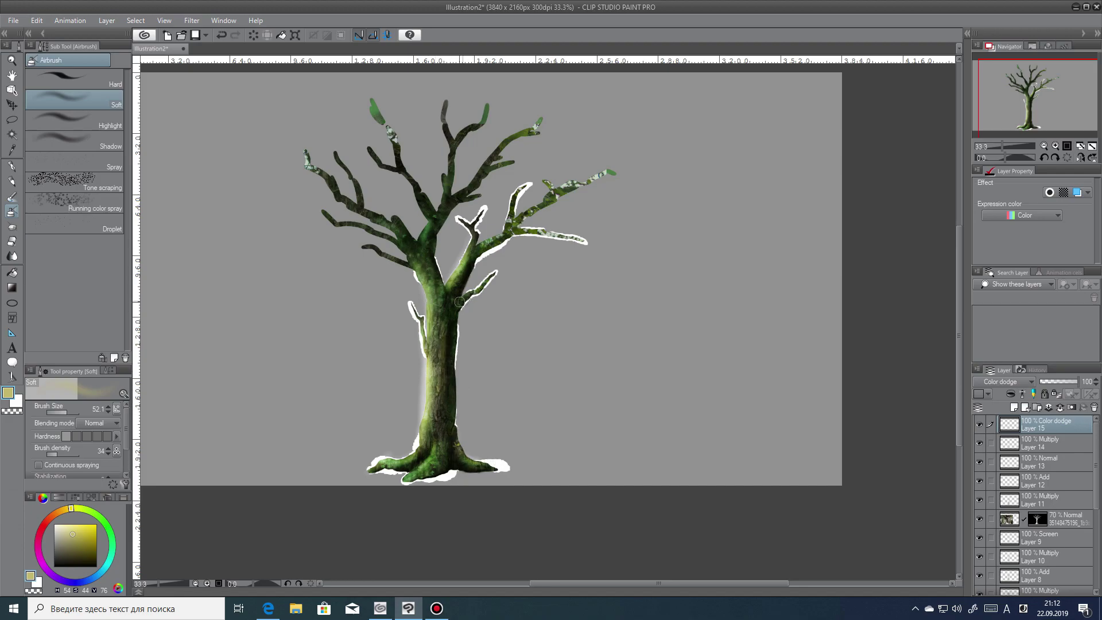
Set the Paper layer's color back to white, FFFFFF.
drag(1096, 466, 1096, 545)
click(1054, 585)
click(1052, 184)
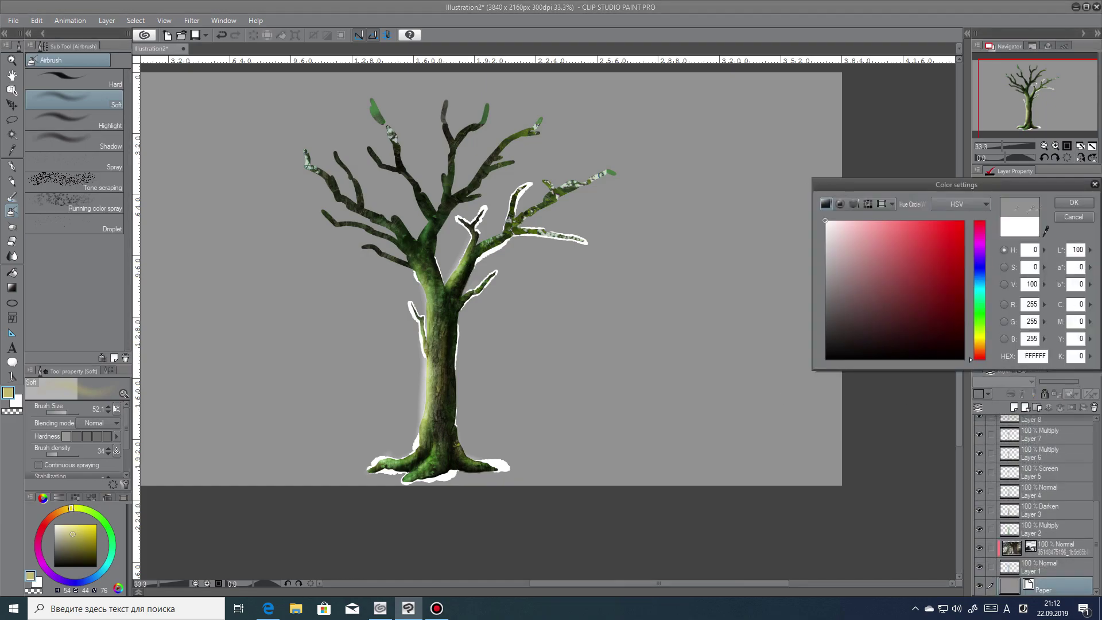
click(1030, 204)
scroll(464, 244, up, 1)
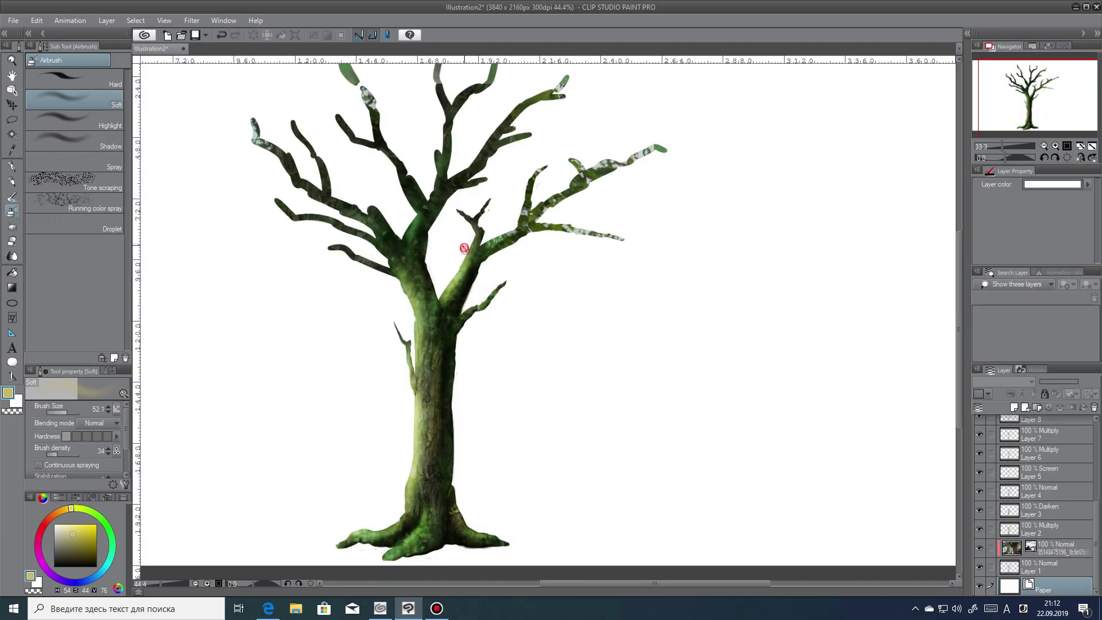
Airbrush more light along the upper left edge of the trunk on the Color dodge layer.
drag(1096, 546, 1097, 462)
click(1055, 424)
drag(411, 322, 421, 280)
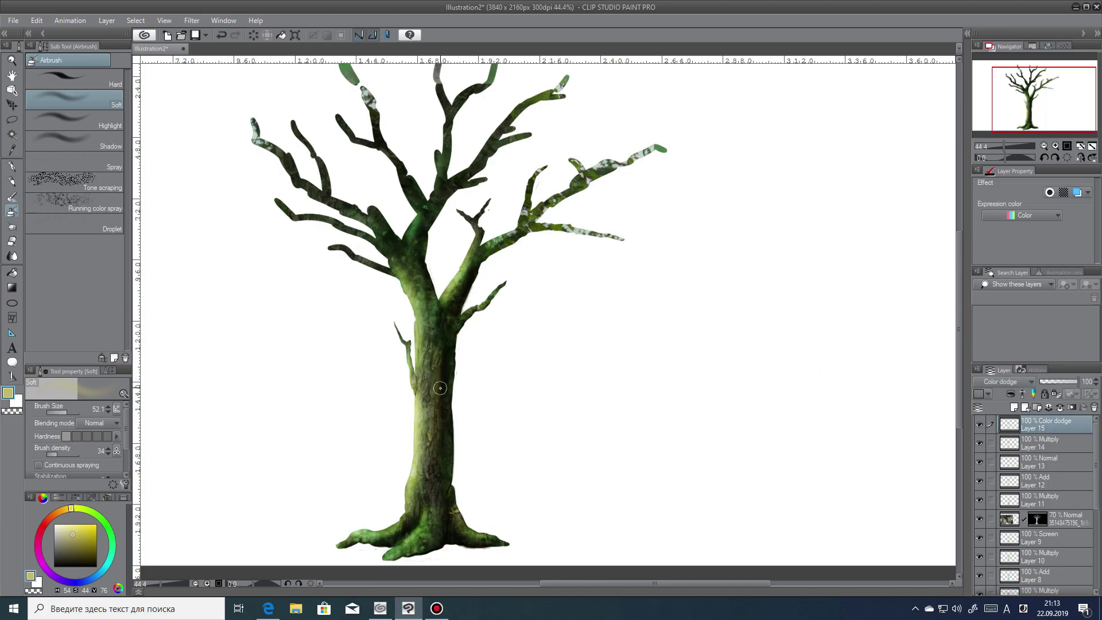
Try to smear the trunk texture on the masked bark photo layer with Running color on fiber, undoing both strokes.
click(1064, 515)
key(j)
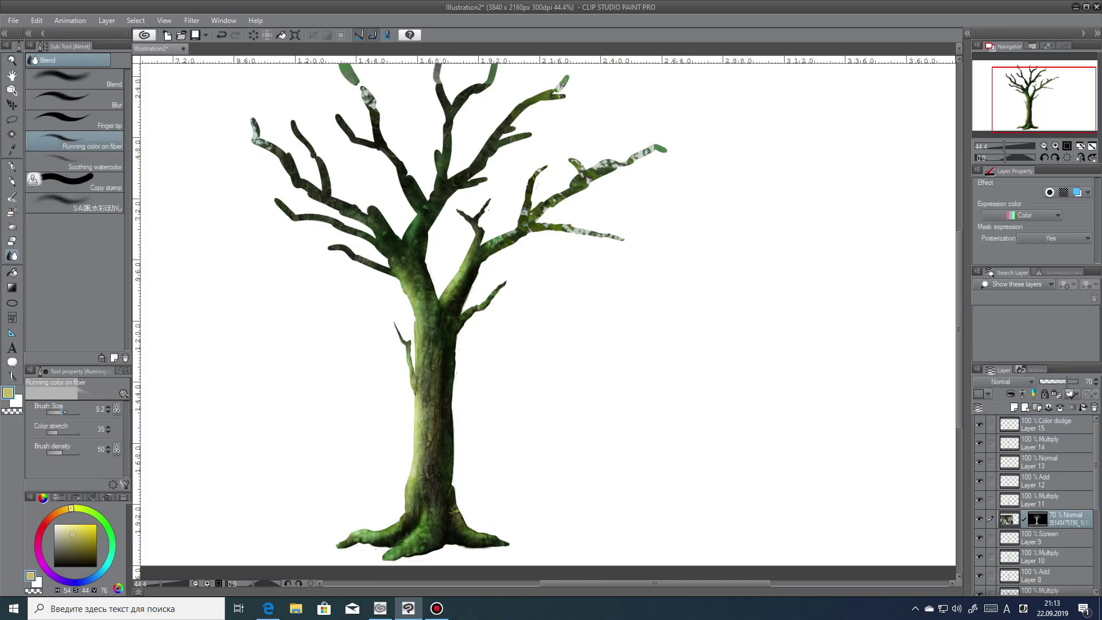
drag(427, 416, 467, 489)
key(ctrl+z)
click(74, 413)
mouse_move(432, 336)
mouse_down()
mouse_move(428, 402)
mouse_move(516, 451)
mouse_up()
key(ctrl+z)
Soften the trunk and root texture on the masked bark photo layer with the Blur tool at size 124.1.
click(74, 99)
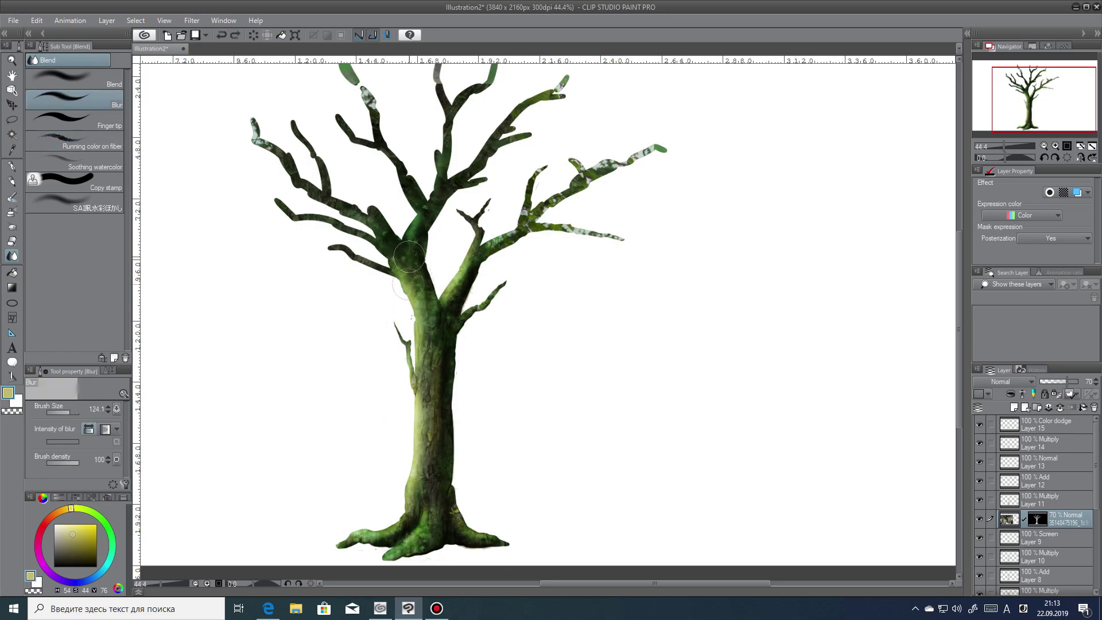
key(ctrl+0)
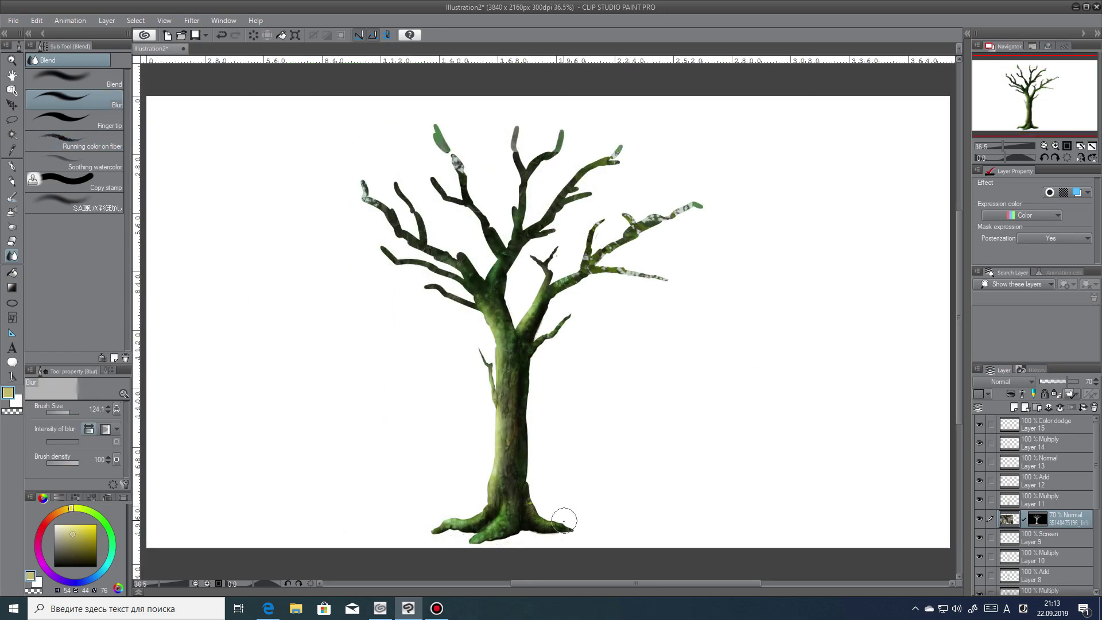
mouse_move(498, 312)
mouse_down()
mouse_move(512, 511)
mouse_move(568, 467)
mouse_up()
Soften the hand-drawn bark cracks on Layer 14 with the Blur filters.
click(1060, 447)
click(192, 20)
mouse_move(224, 35)
click(288, 36)
click(194, 19)
click(287, 62)
drag(627, 334, 716, 295)
click(827, 316)
click(827, 317)
click(855, 311)
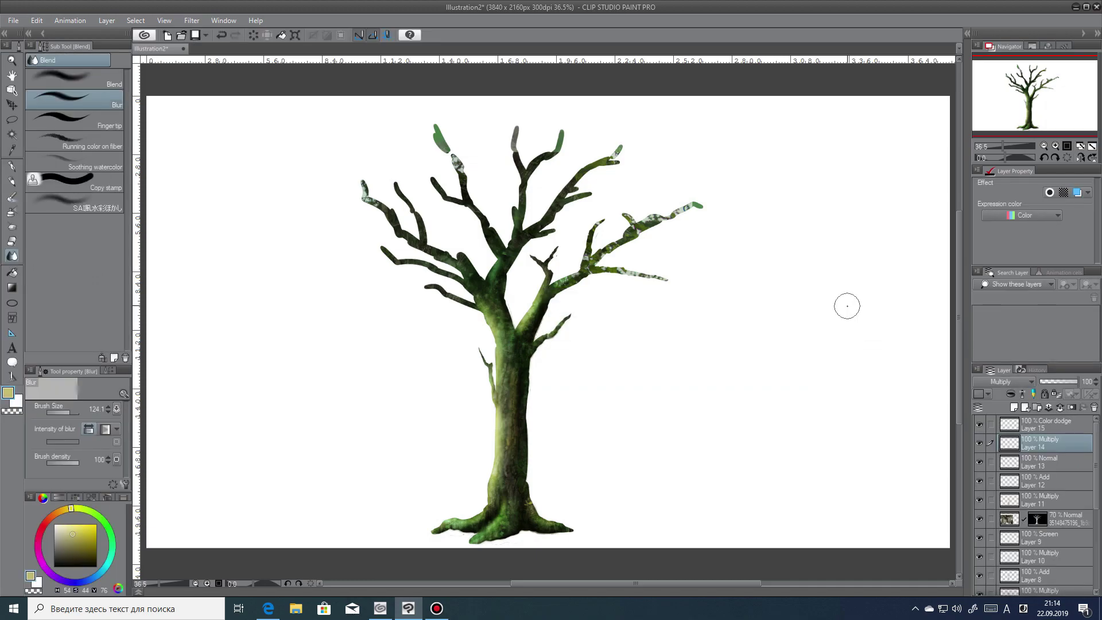
Add a Multiply layer above Layer 14 and sample the dark bark color from the lower trunk.
click(1014, 407)
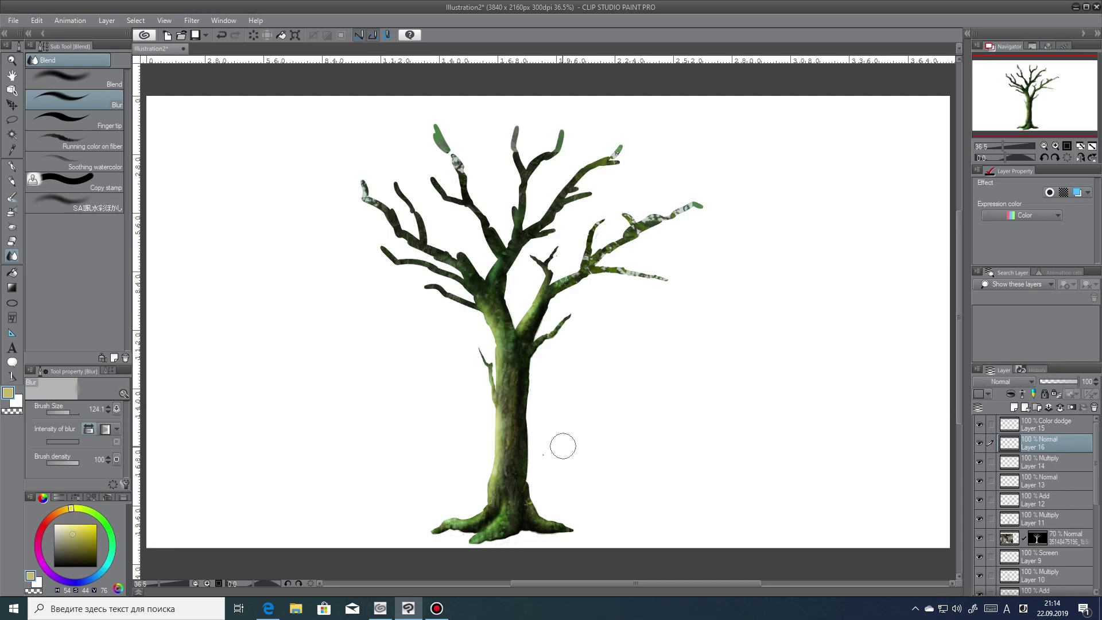
alt+click(511, 441)
click(1012, 382)
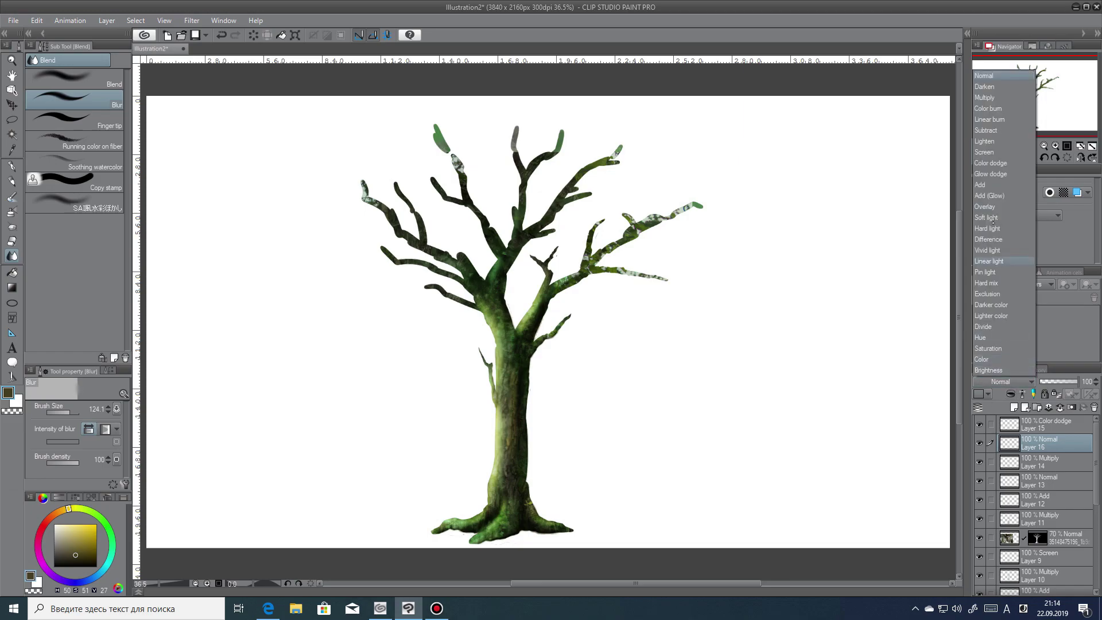
click(1005, 99)
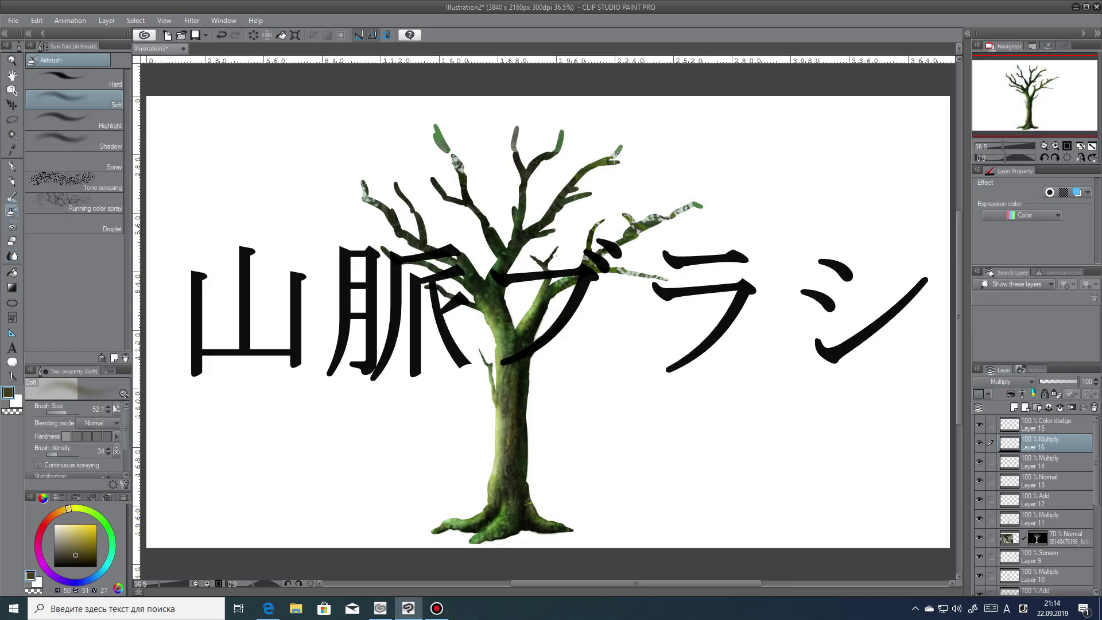
Paint dark bark texture down the trunk on Layer 16 with the 山脈ブラシ decoration brush at size 457.6.
click(11, 226)
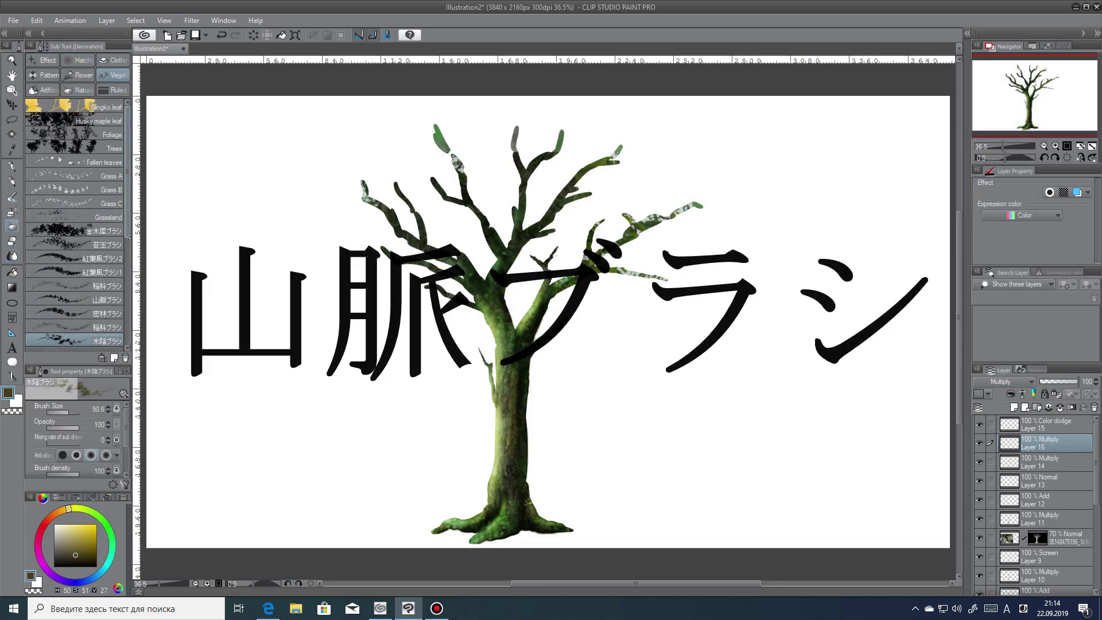
scroll(86, 229, down, 2)
click(86, 240)
mouse_move(517, 358)
mouse_down()
mouse_move(506, 485)
mouse_move(482, 454)
mouse_up()
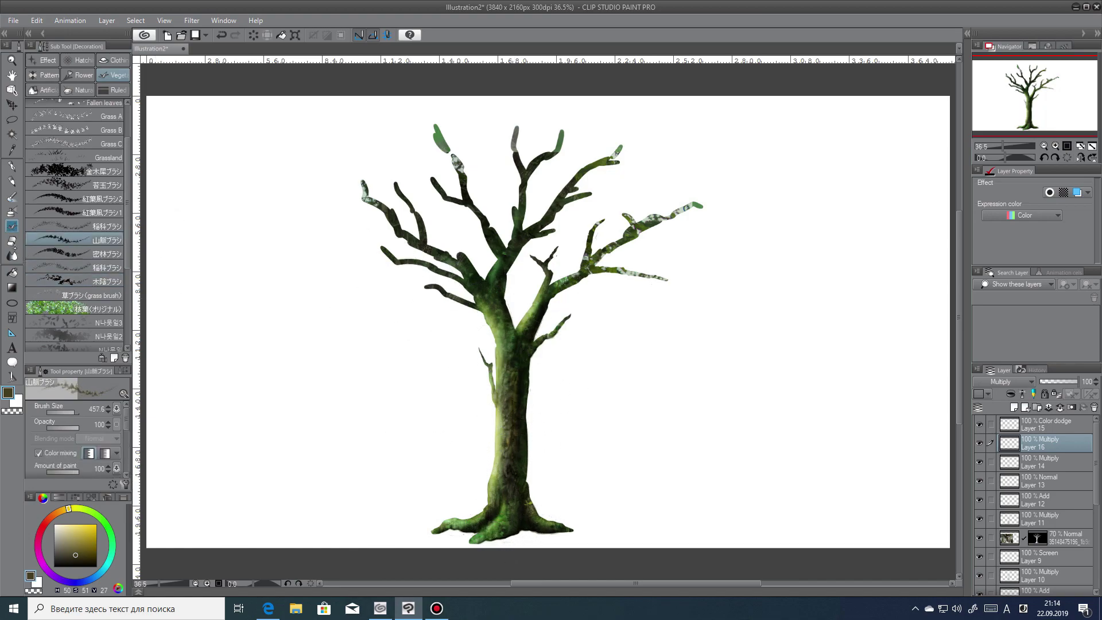
Soften the dark bark texture on Layer 16 with the Blur tool at size 124.1.
key(j)
mouse_move(507, 378)
mouse_down()
mouse_move(517, 459)
mouse_move(518, 445)
mouse_move(499, 461)
mouse_up()
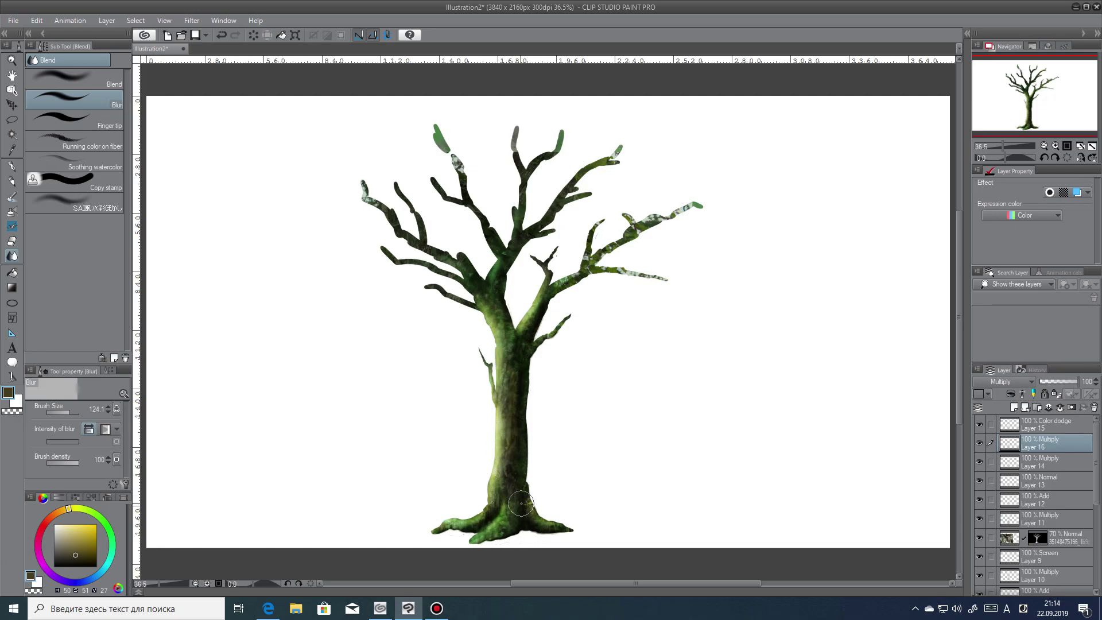
On a new Add layer above Layer 16, paint bark texture down the trunk with the 山脈ブラシ brush at size 457.6.
click(1014, 407)
click(1005, 382)
click(1005, 184)
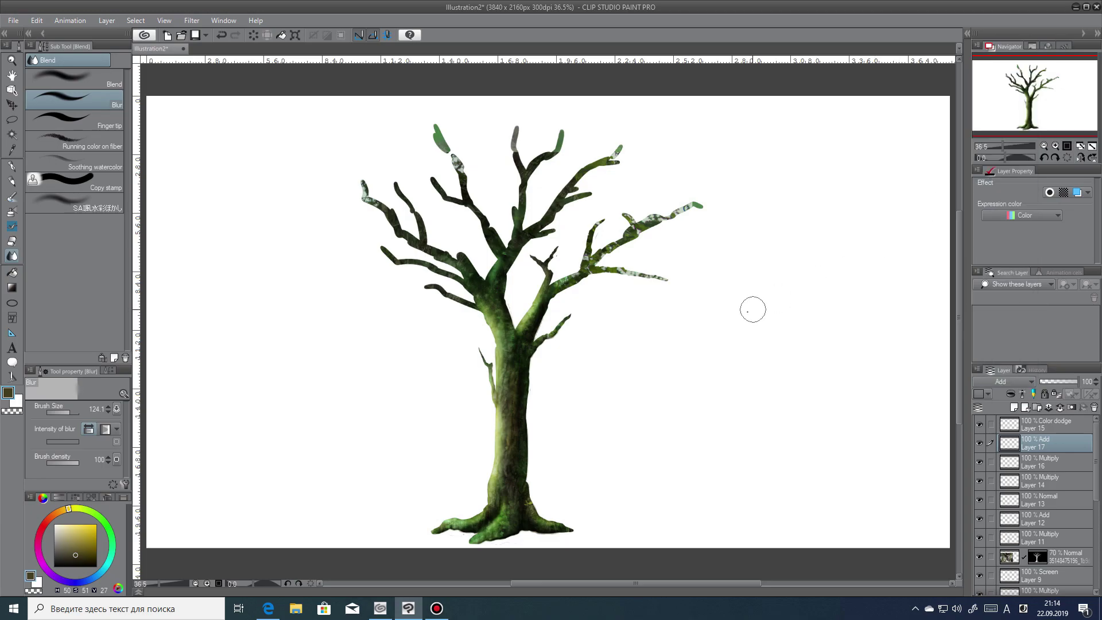
key(ctrl+z)
key(b)
mouse_move(522, 350)
mouse_down()
mouse_move(512, 492)
mouse_move(516, 360)
mouse_move(509, 480)
mouse_up()
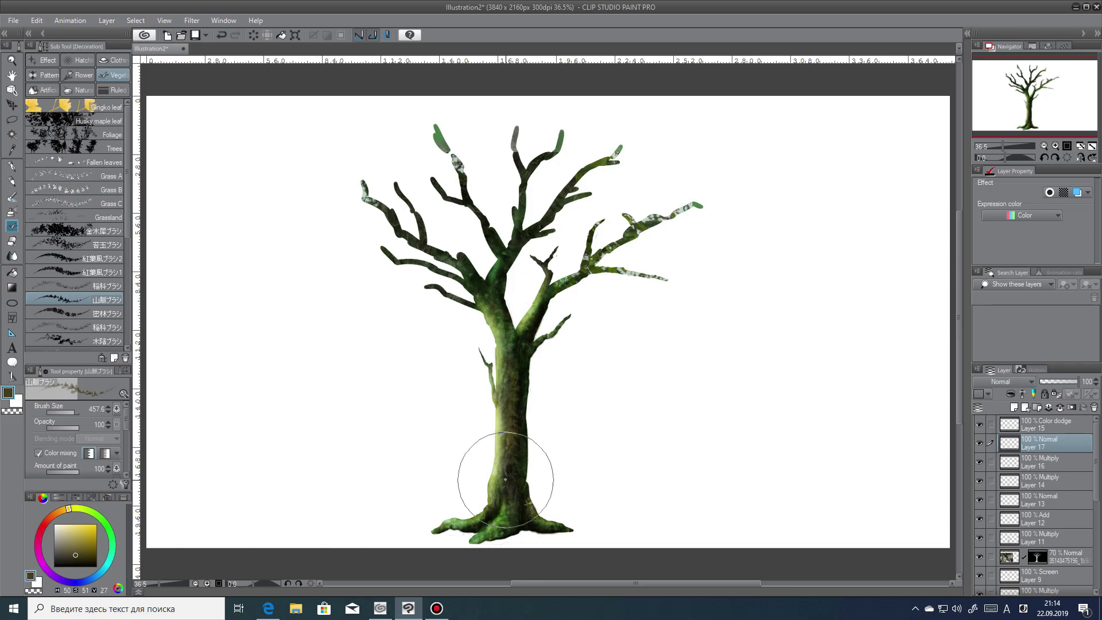
click(1002, 382)
click(997, 184)
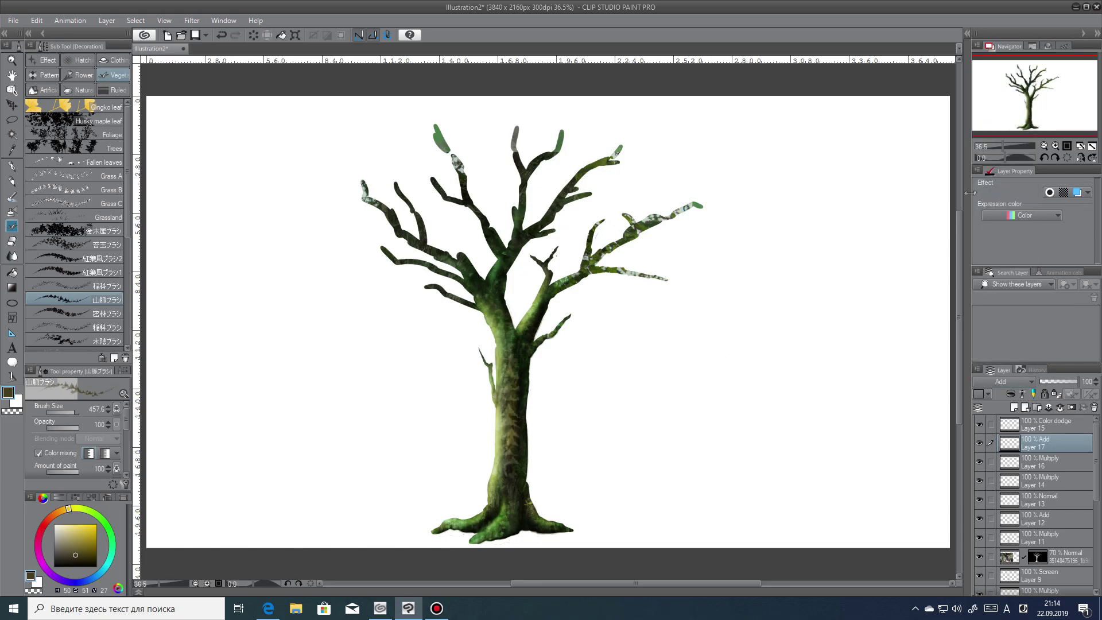
Soften the bark texture on the Add layer along the middle of the trunk with the Blur tool at size 124.1.
key(j)
drag(502, 391, 514, 462)
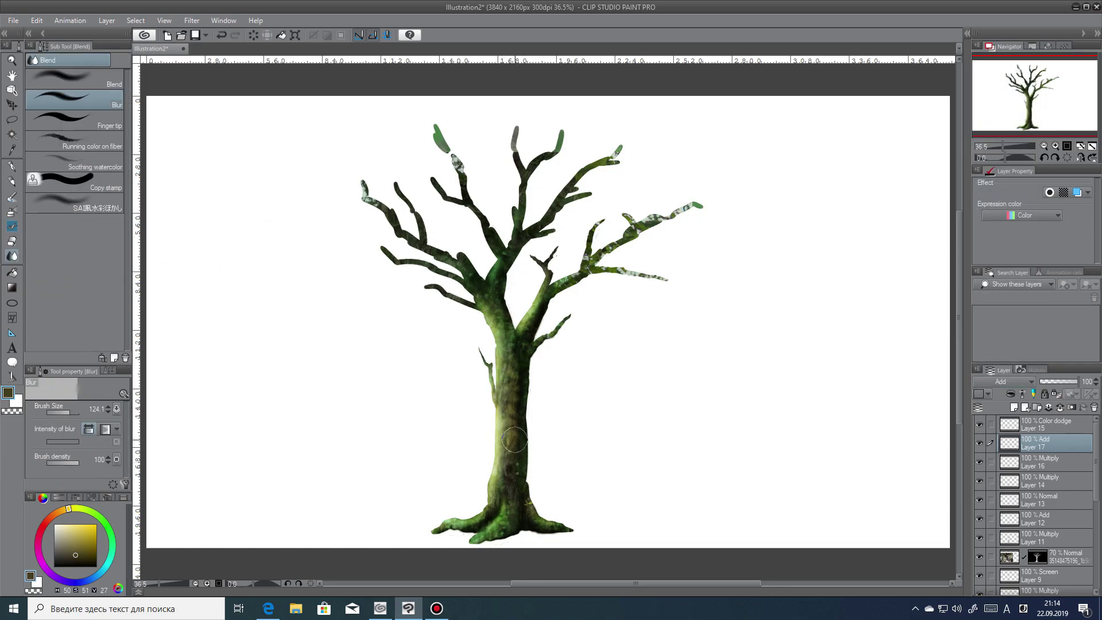
drag(503, 396, 521, 472)
drag(511, 371, 515, 472)
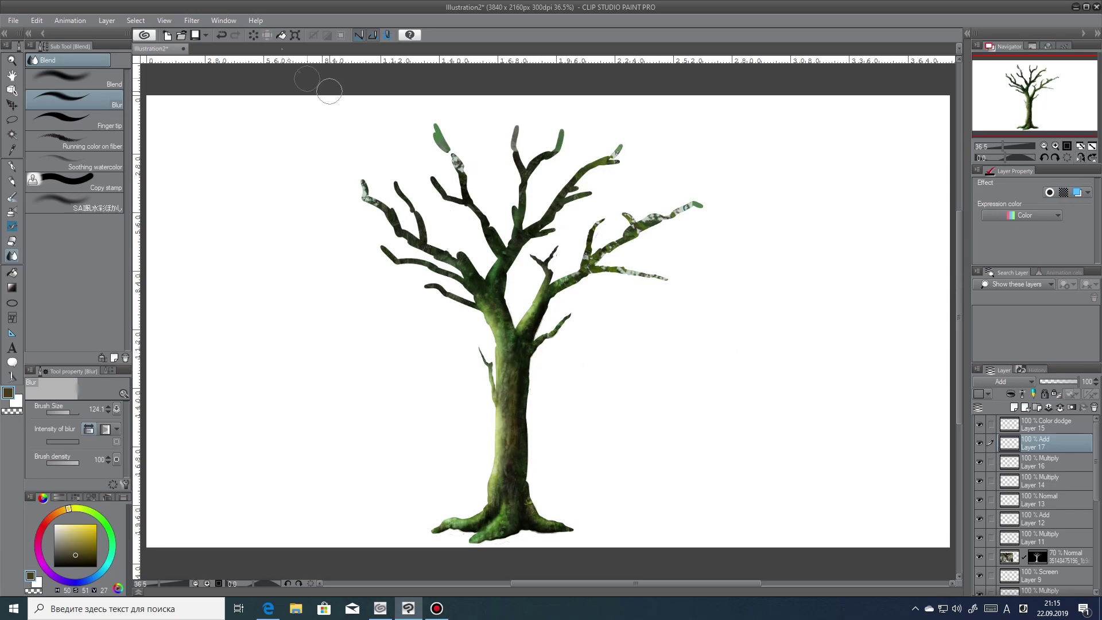
click(221, 35)
Open the quebec-forest photo from the Art folder on drive D.
click(12, 20)
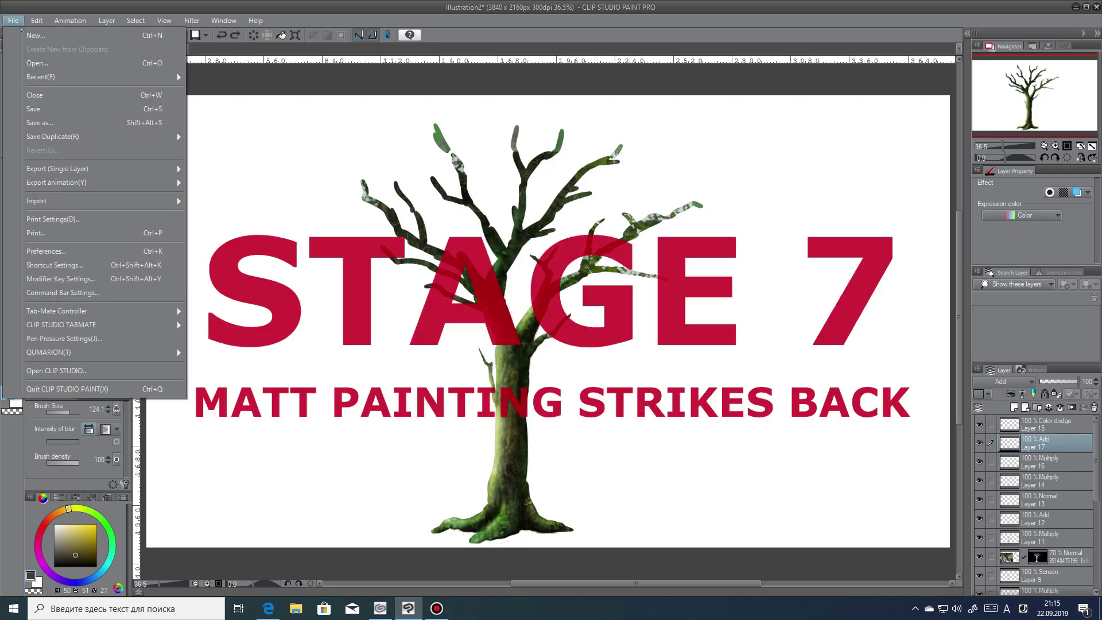
click(26, 61)
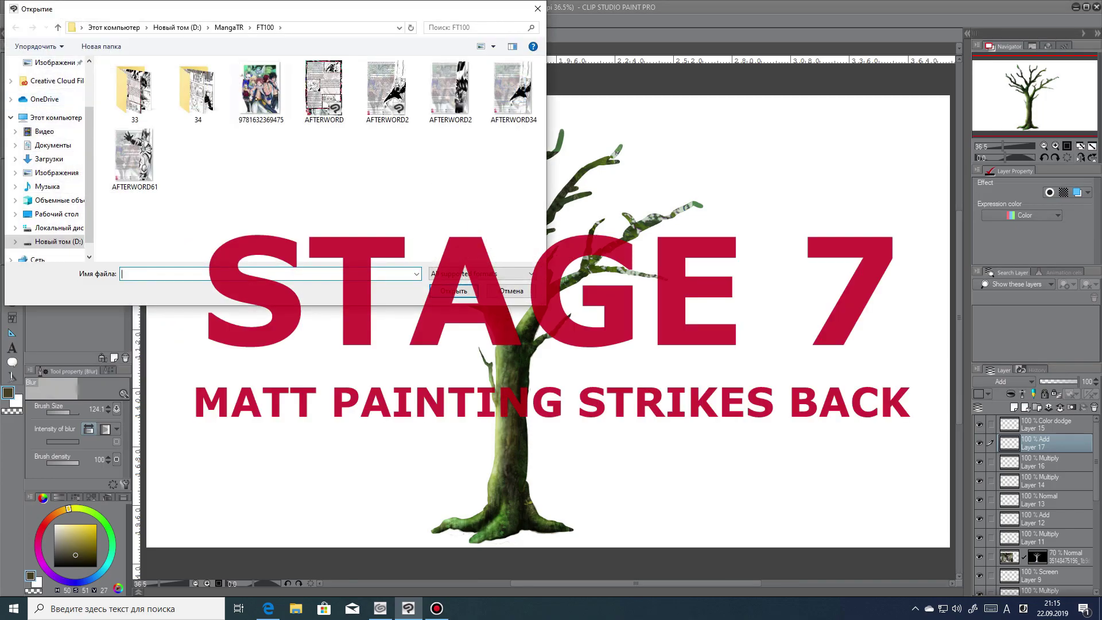
click(191, 27)
double_click(145, 92)
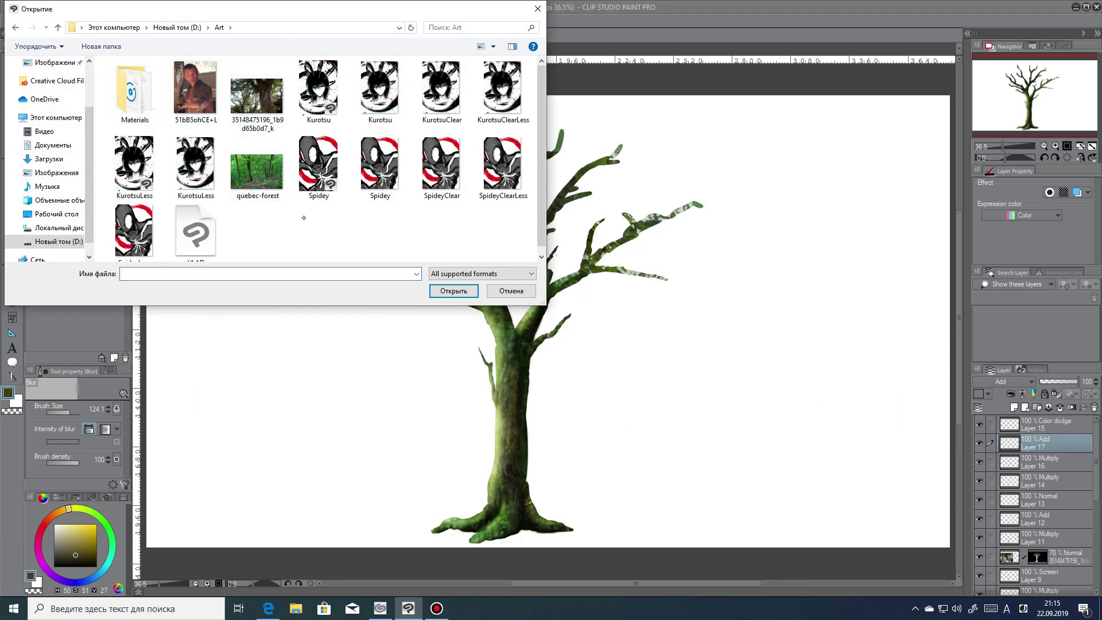
double_click(265, 178)
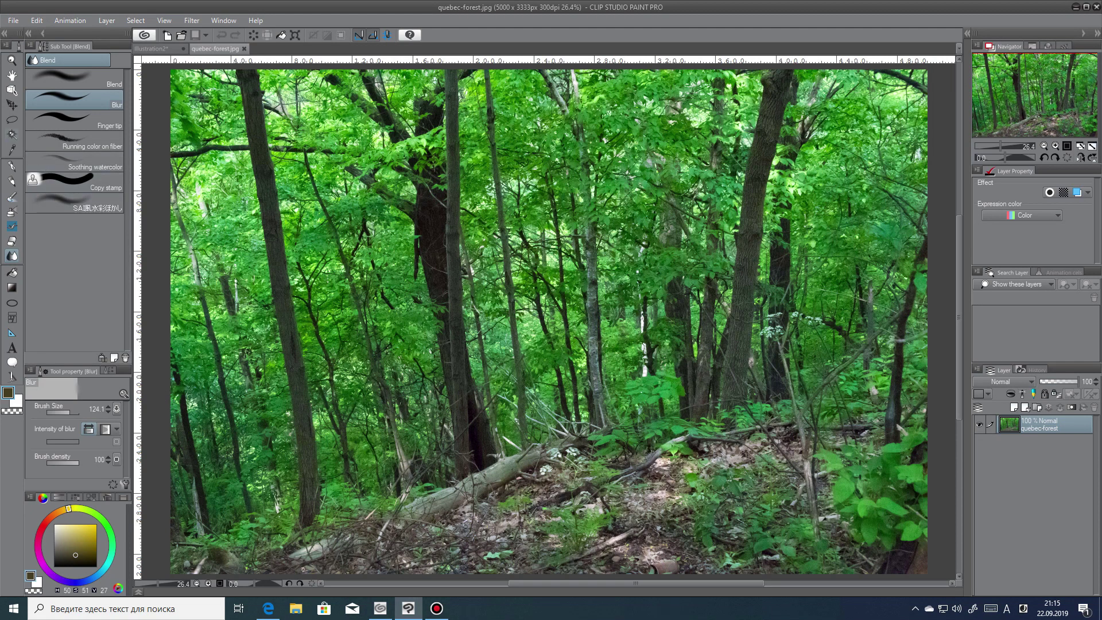
Select the photo's green leaves by color gamut with an error margin of 10.00 and paste them above Layer 17 in the tree illustration.
key(w)
click(189, 21)
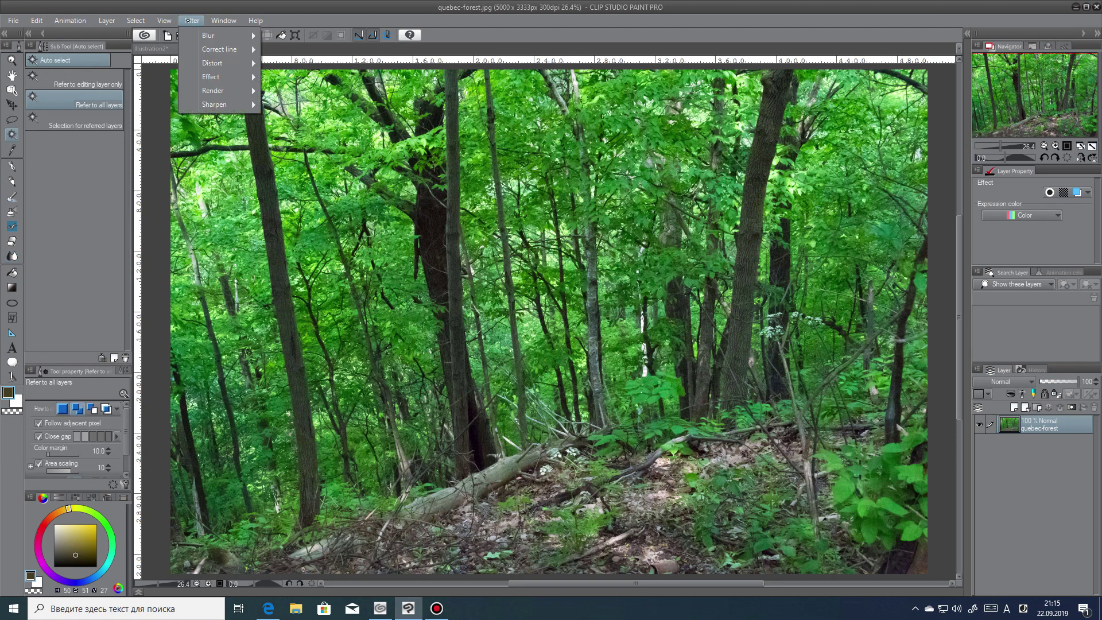
mouse_move(137, 21)
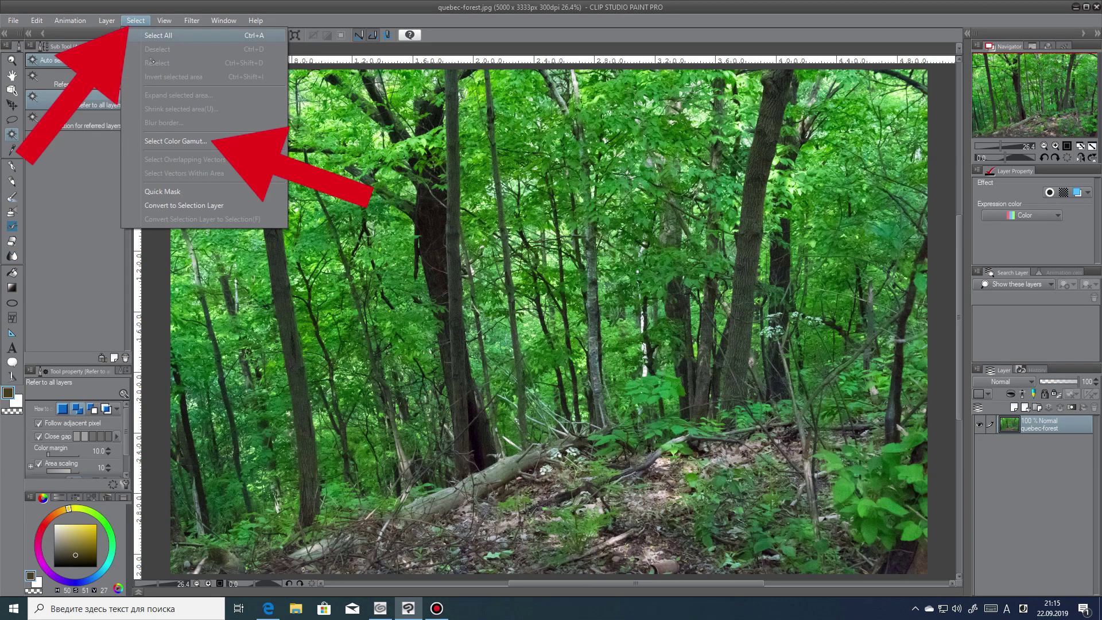
click(201, 141)
click(653, 169)
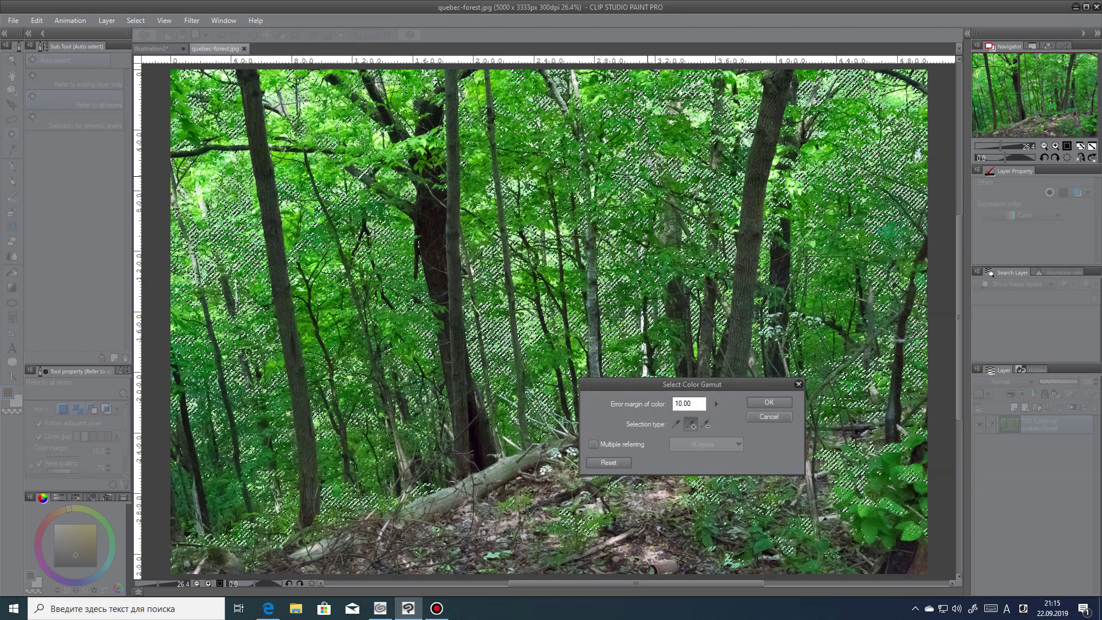
click(772, 402)
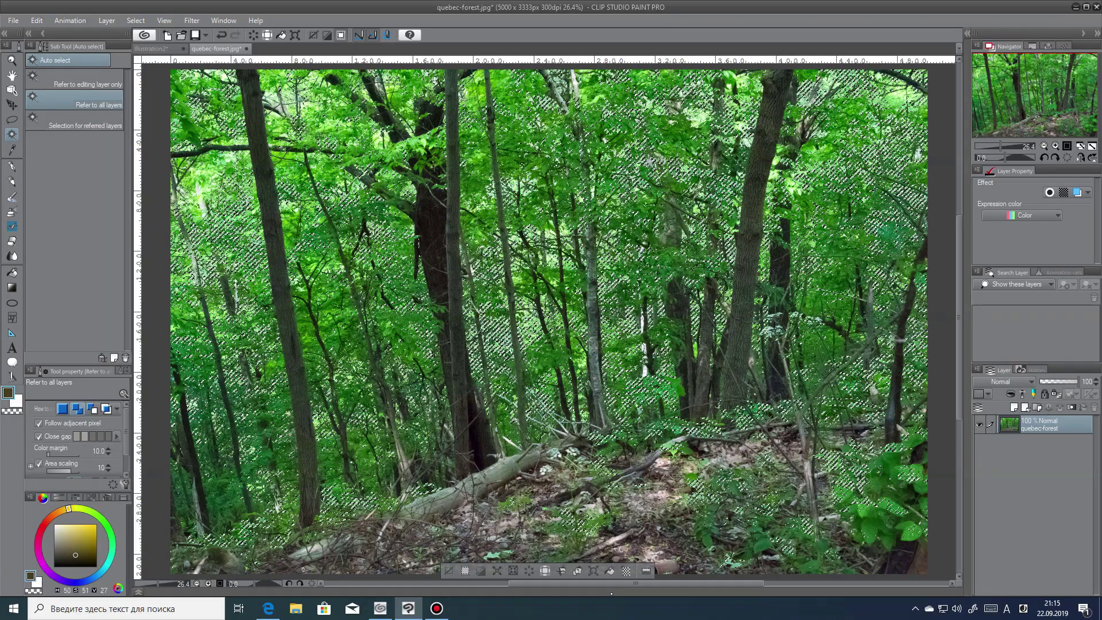
click(160, 49)
key(ctrl+v)
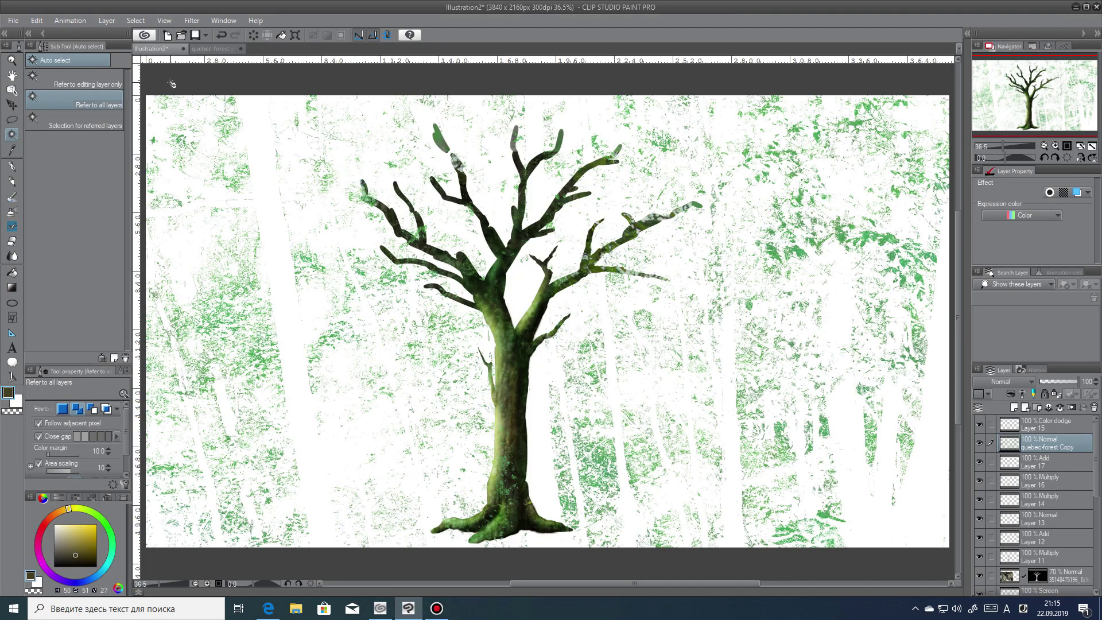
Erase the pasted foliage except for a patch at the canvas's upper right, using the Hard eraser at size 705.2 and the Soft eraser.
key(e)
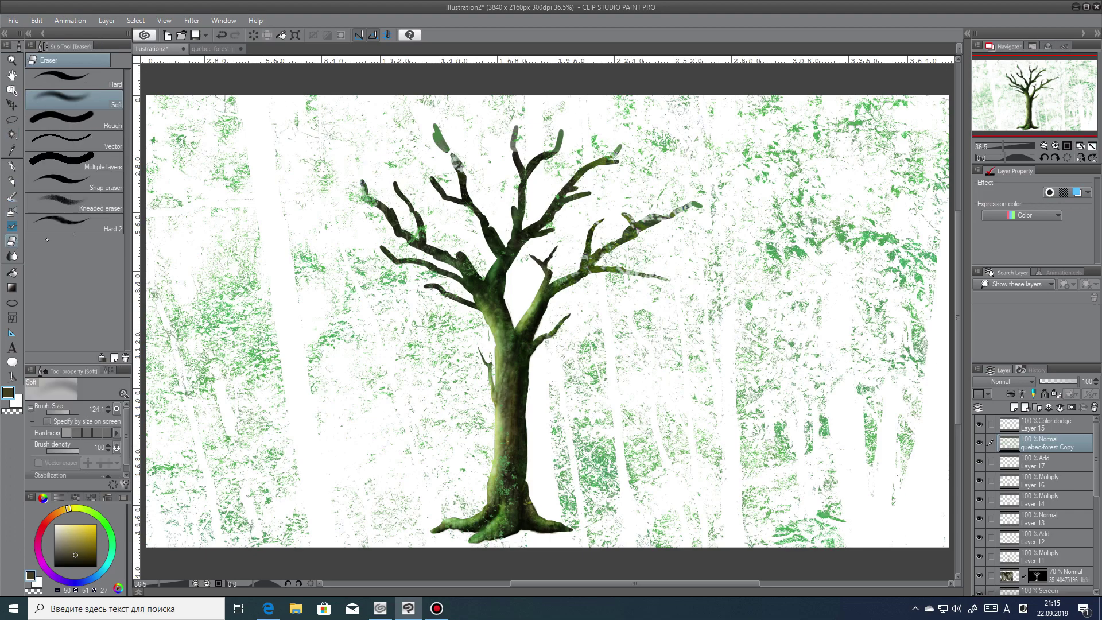
click(73, 412)
mouse_move(296, 539)
mouse_down()
mouse_move(297, 511)
mouse_move(258, 422)
mouse_up()
click(98, 80)
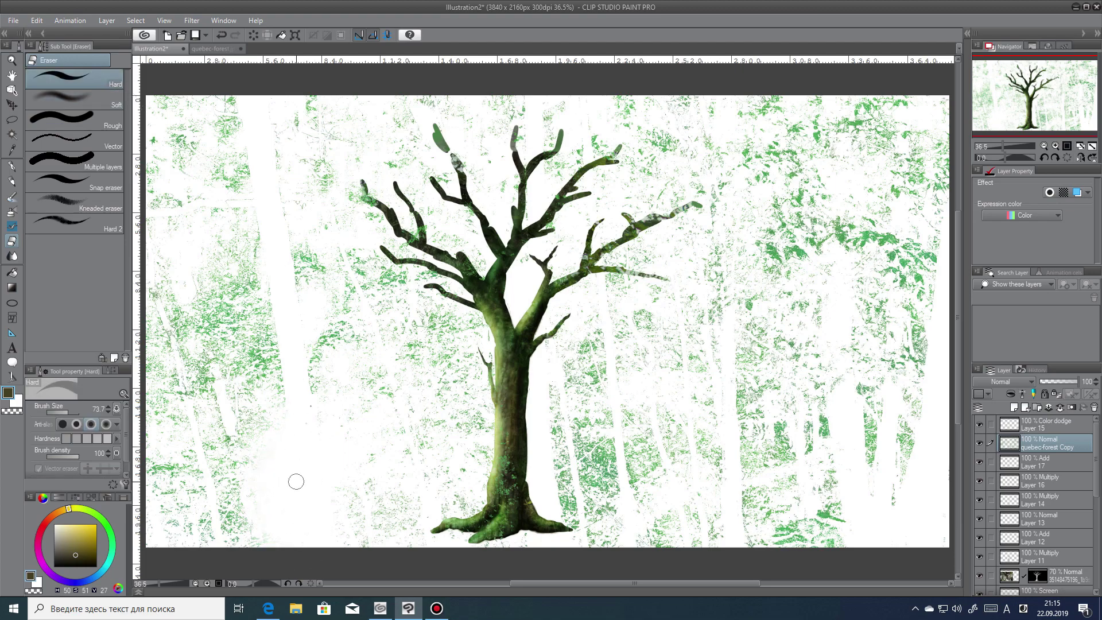
click(77, 412)
mouse_move(293, 440)
mouse_down()
mouse_move(299, 373)
mouse_move(263, 344)
mouse_move(260, 286)
mouse_move(213, 311)
mouse_move(155, 282)
mouse_move(171, 145)
mouse_move(159, 187)
mouse_move(269, 346)
mouse_move(354, 518)
mouse_move(427, 580)
mouse_move(434, 180)
mouse_move(450, 428)
mouse_move(536, 537)
mouse_move(493, 193)
mouse_move(501, 262)
mouse_move(552, 256)
mouse_move(579, 324)
mouse_move(642, 403)
mouse_move(712, 551)
mouse_move(695, 299)
mouse_move(683, 349)
mouse_move(727, 411)
mouse_move(735, 364)
mouse_move(779, 454)
mouse_move(792, 560)
mouse_move(824, 487)
mouse_move(832, 496)
mouse_move(886, 352)
mouse_move(901, 390)
mouse_move(840, 318)
mouse_move(769, 385)
mouse_move(659, 286)
mouse_move(622, 272)
mouse_move(557, 185)
mouse_move(588, 106)
mouse_move(708, 91)
mouse_move(857, 145)
mouse_move(763, 112)
mouse_up()
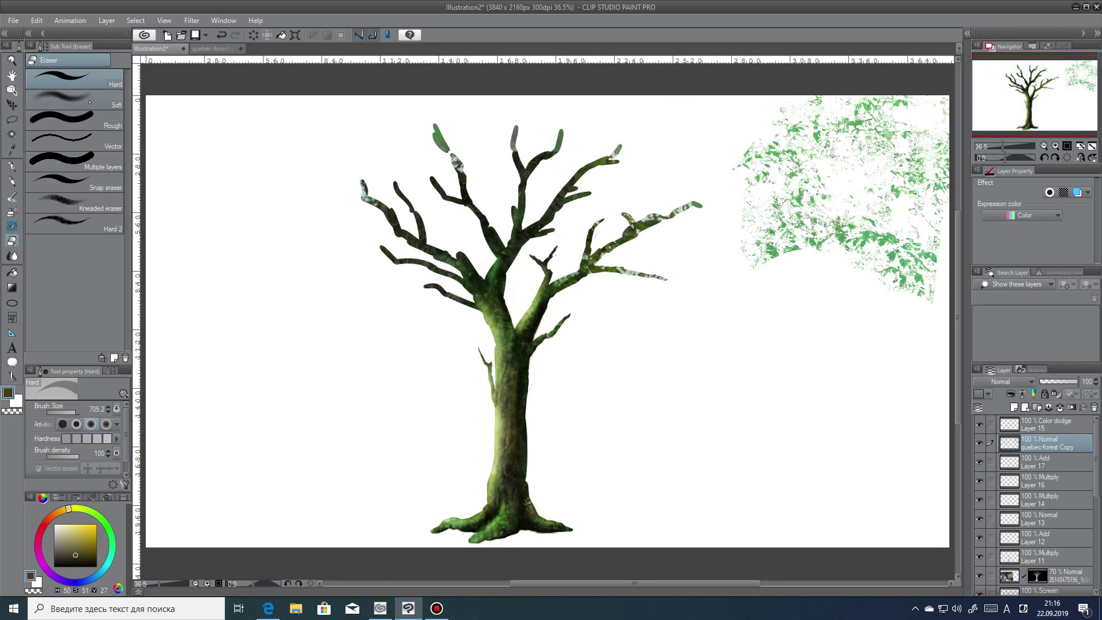
click(75, 97)
mouse_move(737, 217)
mouse_down()
mouse_move(739, 247)
mouse_move(758, 98)
mouse_move(832, 94)
mouse_move(776, 260)
mouse_move(755, 276)
mouse_move(905, 313)
mouse_move(947, 172)
mouse_move(861, 103)
mouse_up()
Transform the foliage patch so that it covers the trunk from below the fork down to the roots.
key(ctrl+t)
drag(804, 282, 332, 240)
drag(701, 118, 369, 406)
drag(364, 446, 664, 402)
drag(671, 359, 520, 470)
mouse_move(496, 509)
mouse_down()
mouse_move(656, 456)
mouse_move(656, 511)
mouse_move(659, 481)
mouse_move(642, 496)
mouse_move(655, 419)
mouse_move(511, 410)
mouse_move(503, 362)
mouse_up()
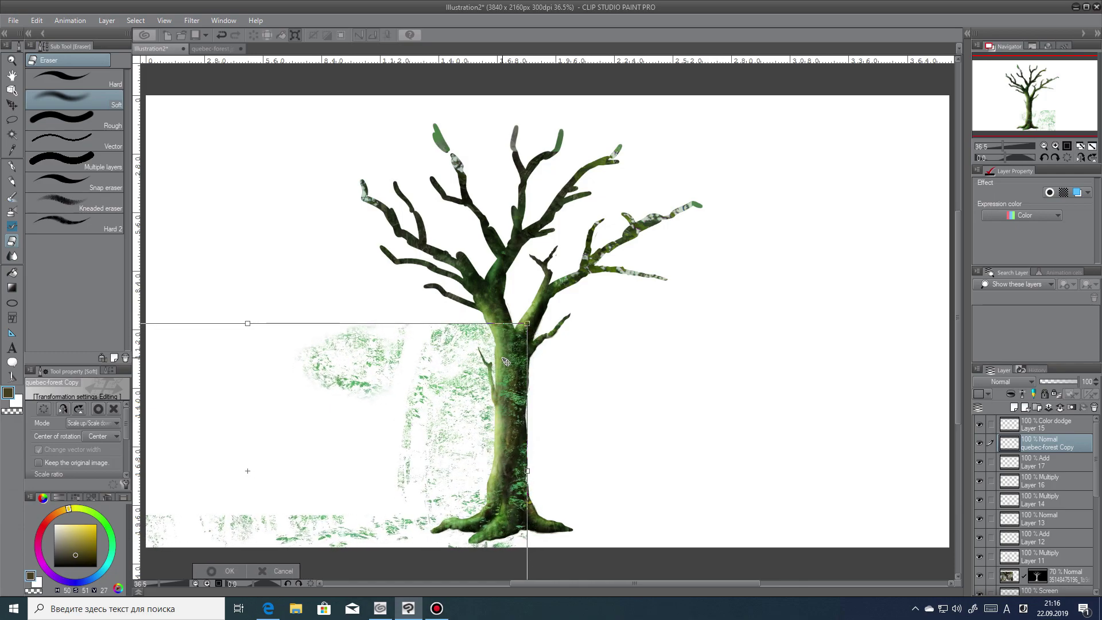
click(225, 572)
Select the loose foliage beside the trunk and move it over the roots.
key(m)
drag(411, 370, 318, 461)
key(ctrl+t)
mouse_move(391, 390)
mouse_down()
mouse_move(540, 464)
mouse_move(519, 431)
mouse_move(545, 451)
mouse_move(539, 468)
mouse_move(530, 419)
mouse_move(563, 531)
mouse_up()
click(495, 571)
key(ctrl+d)
Erase the foliage spilling outside the trunk and roots with the Soft eraser.
key(e)
drag(402, 535, 454, 362)
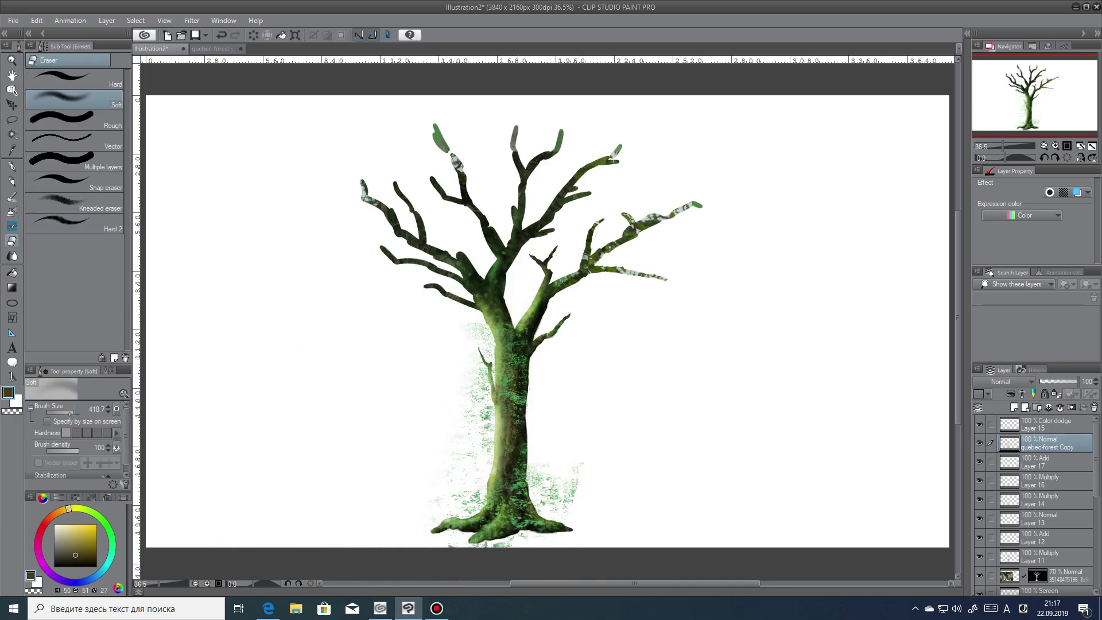
drag(446, 464, 480, 330)
drag(571, 463, 559, 517)
Duplicate the foliage layer, set the copy's blending mode to Multiply and hide the original layer.
right_click(1045, 444)
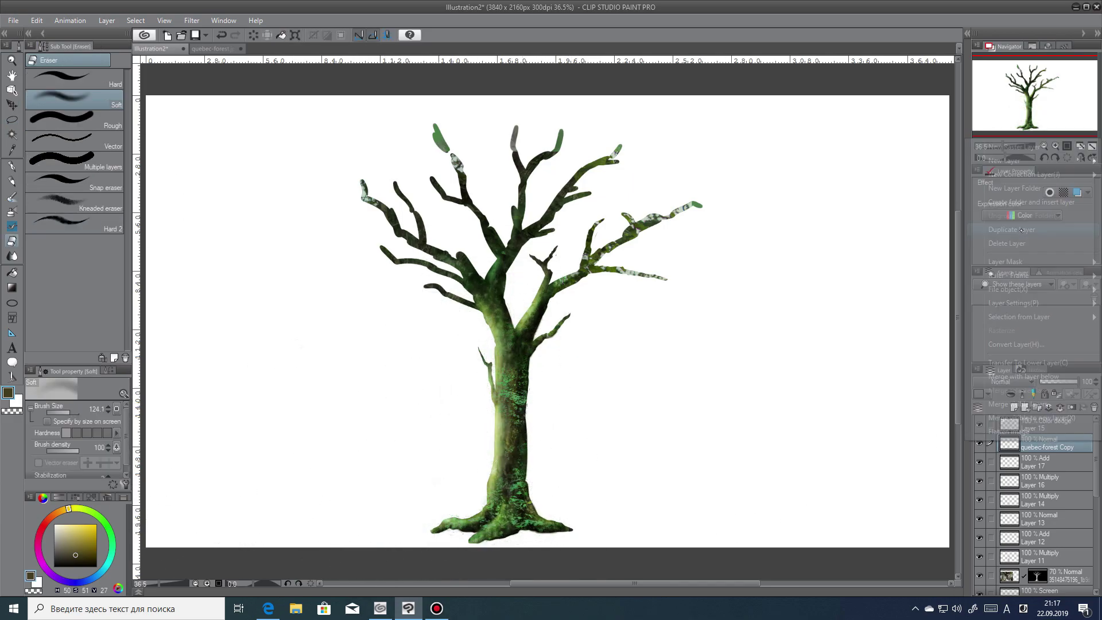
click(1004, 229)
click(1012, 381)
click(999, 95)
click(295, 34)
key(Escape)
click(979, 461)
Duplicate the Multiply foliage layer and set the new copy's blending mode to Color dodge.
right_click(1045, 443)
click(1005, 229)
click(979, 462)
click(1012, 381)
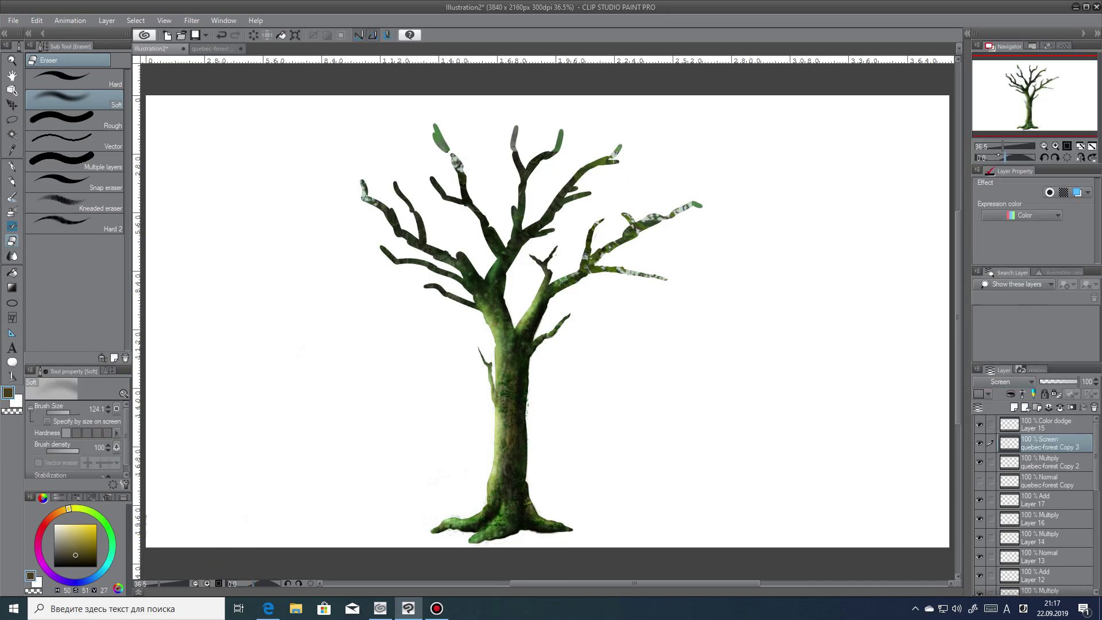
click(999, 152)
click(991, 163)
mouse_move(514, 532)
mouse_down()
mouse_move(521, 490)
mouse_move(493, 513)
mouse_up()
Shift the Multiply foliage copy slightly on the trunk with a transformation and hide that layer.
click(980, 461)
click(980, 461)
click(979, 480)
click(979, 481)
click(979, 462)
key(alt+[)
key(ctrl+t)
mouse_move(540, 419)
mouse_down()
mouse_move(552, 378)
mouse_move(514, 425)
mouse_move(541, 422)
mouse_up()
key(Return)
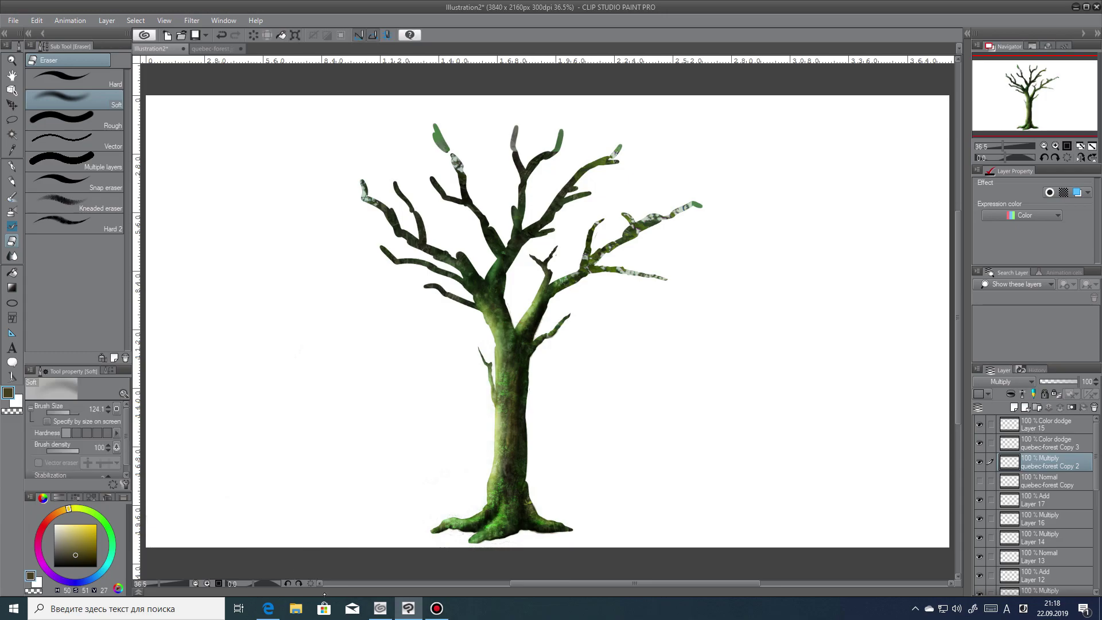
click(979, 461)
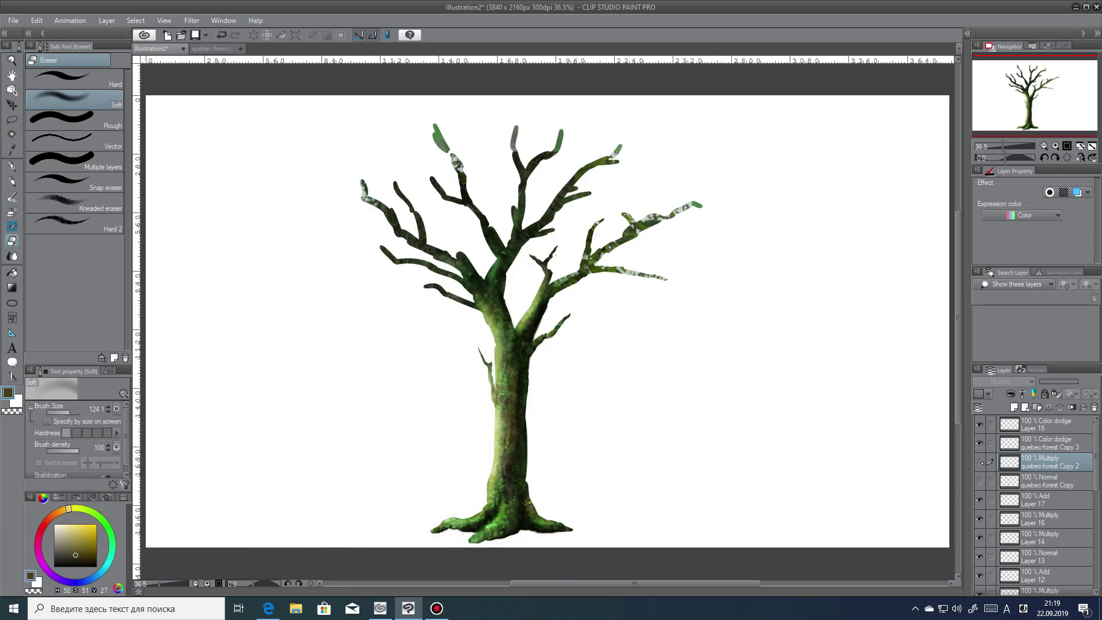
Add a Normal layer above the Color dodge foliage copy and paint bark texture along both trunk edges with 山脈ブラシ at size 61.9.
click(1029, 446)
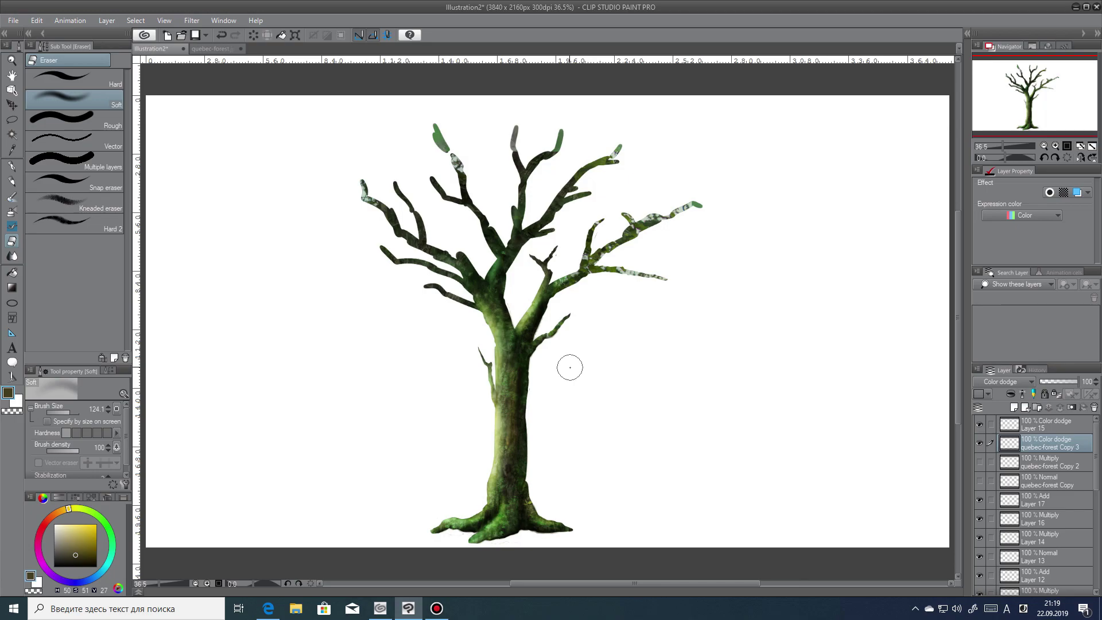
click(1026, 407)
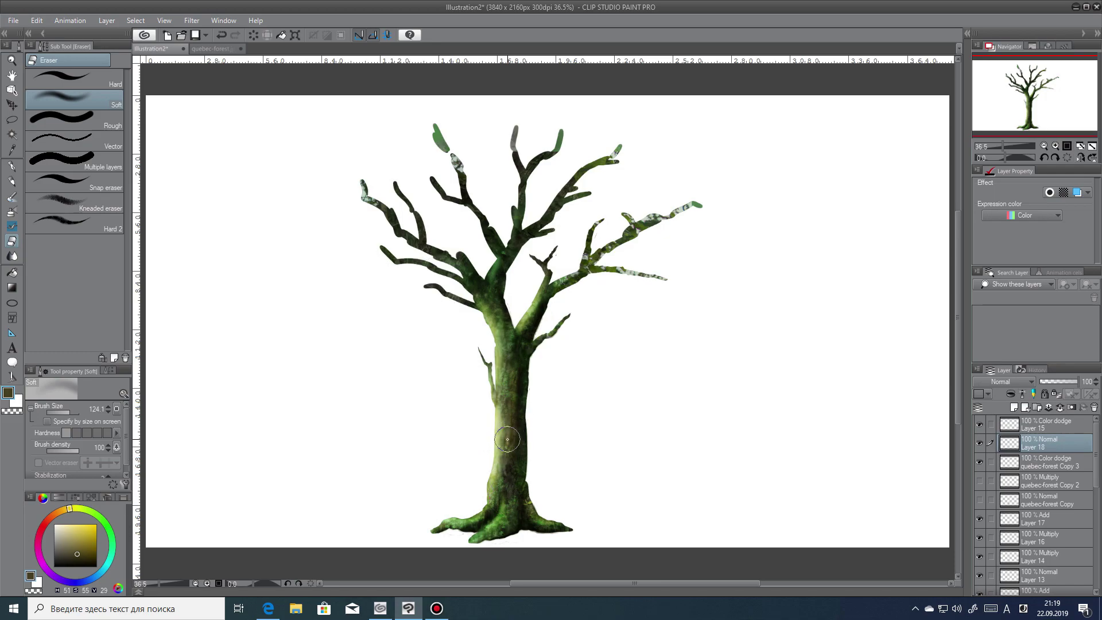
click(11, 226)
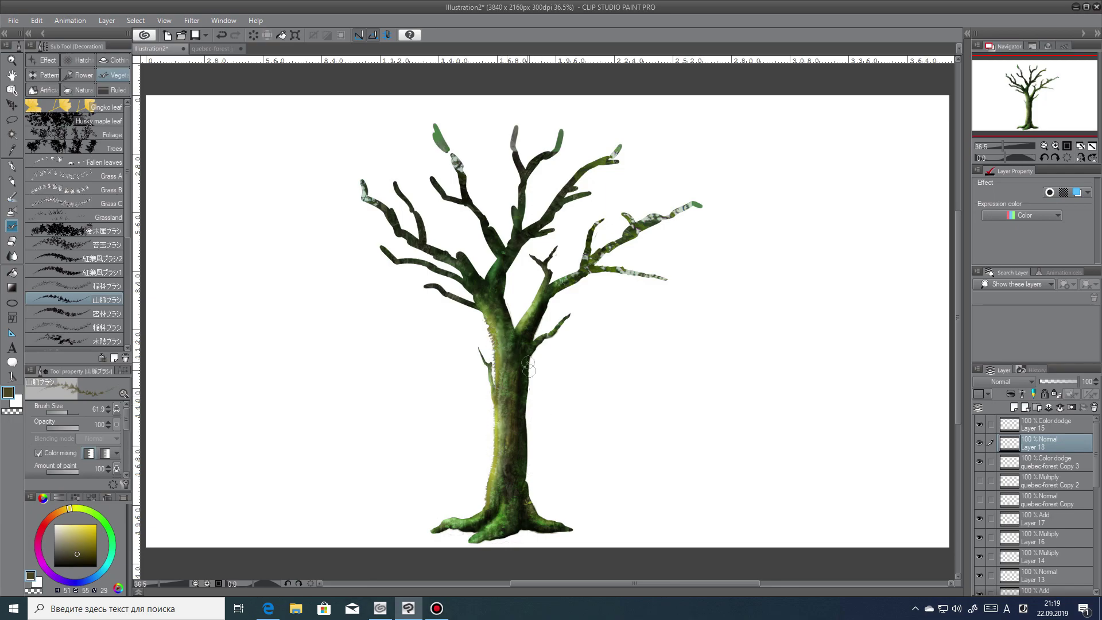
mouse_move(525, 456)
mouse_down()
mouse_move(528, 382)
mouse_move(530, 505)
mouse_up()
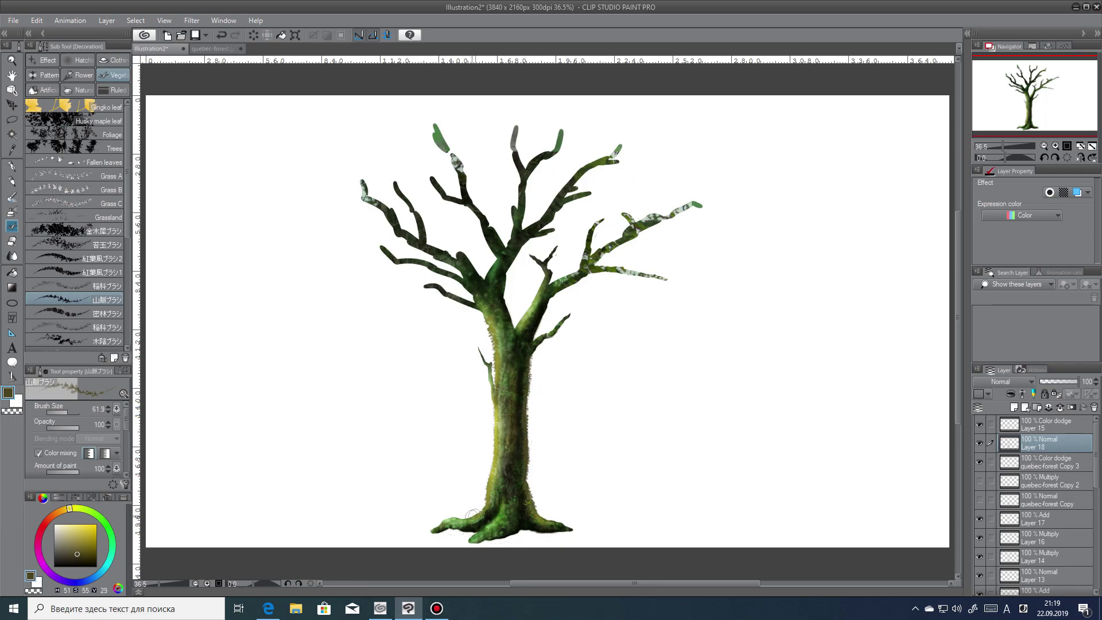
Try to blend the bark texture along the trunk edges with Running color on fiber at size 87.7.
key(j)
mouse_move(491, 499)
mouse_down()
mouse_move(501, 402)
mouse_move(472, 456)
mouse_move(488, 412)
mouse_up()
click(221, 35)
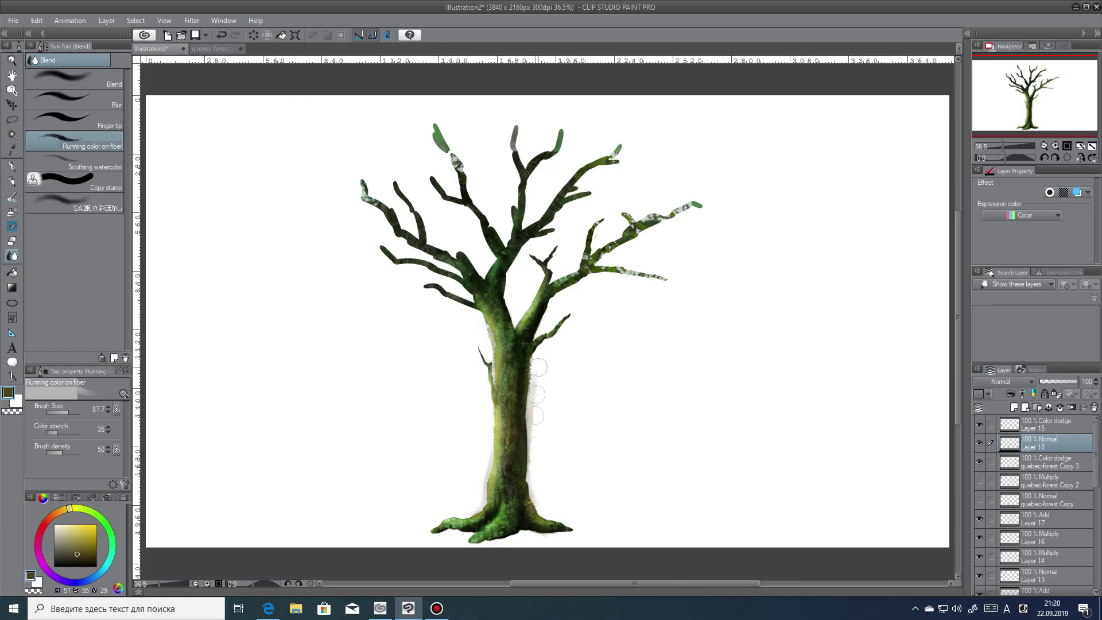
scroll(522, 500, up, 3)
scroll(519, 495, up, 1)
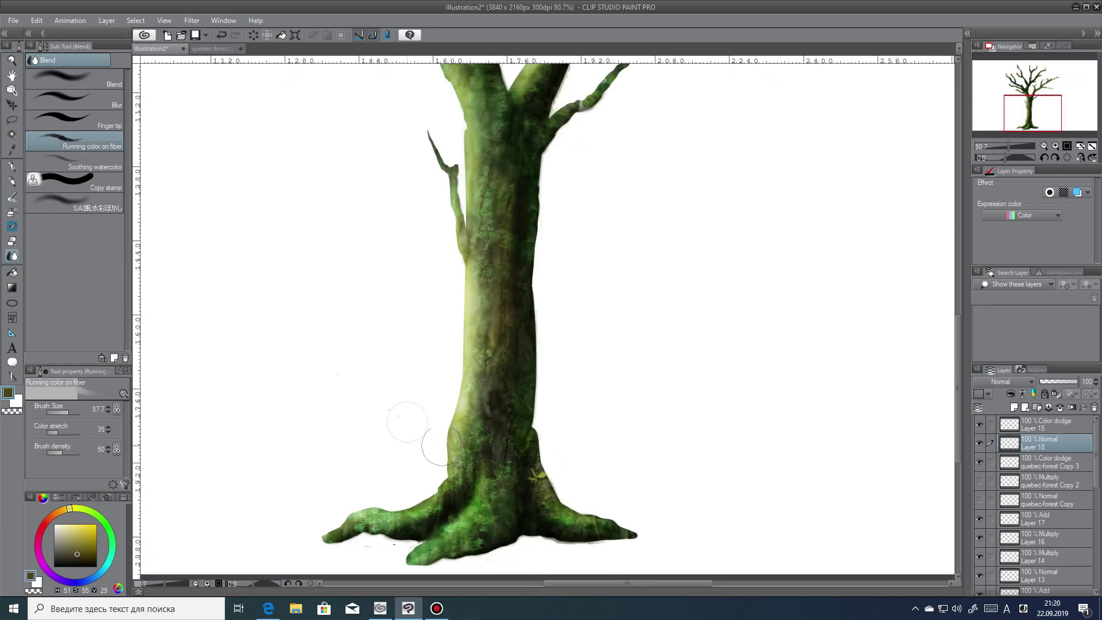
Try an airbrush stroke along the lit edge of the lower trunk.
click(11, 212)
mouse_move(451, 459)
mouse_down()
mouse_move(456, 416)
mouse_move(442, 443)
mouse_move(466, 316)
mouse_up()
key(ctrl+z)
click(12, 225)
key(ctrl+z)
Sample the dark bark color, paint texture along the trunk's lit edge and try smoothing it with the Blend tool.
alt+click(505, 321)
drag(445, 472, 469, 167)
key(j)
click(115, 77)
drag(445, 474, 468, 215)
key(ctrl+z)
Try smoothing the painted edge texture with Soothing watercolor at size 254.1.
click(86, 141)
click(86, 162)
mouse_move(445, 471)
mouse_down()
mouse_move(462, 360)
mouse_move(432, 431)
mouse_up()
key(ctrl+z)
key(ctrl+z)
key(ctrl+z)
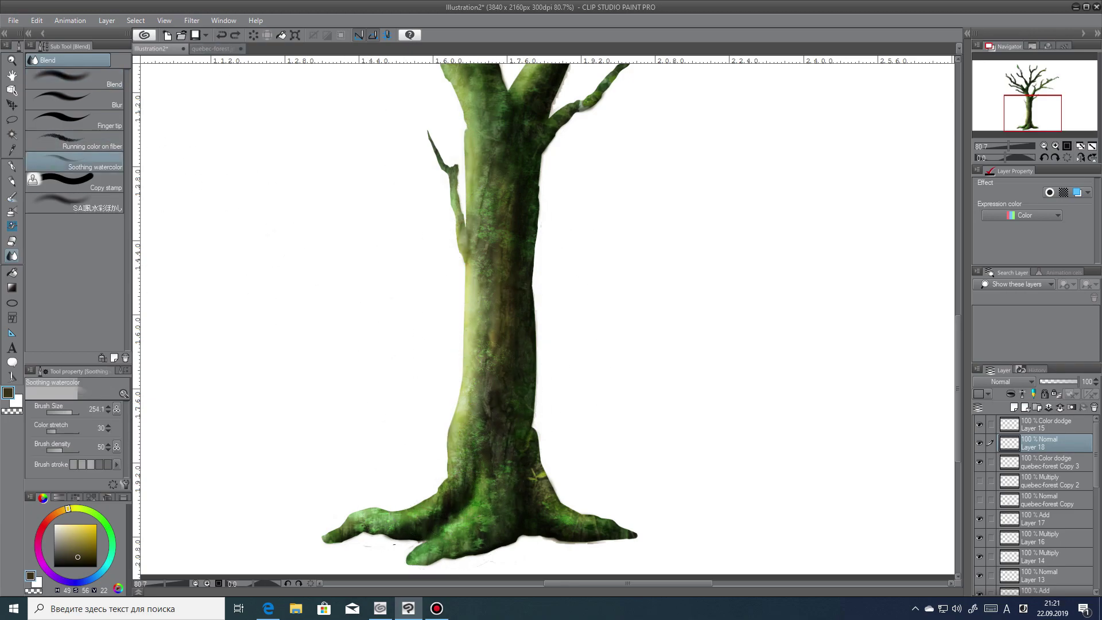
Paint fine bark texture along the trunk's edge on Layer 18 with 山脈ブラシ at size 18.4.
key(b)
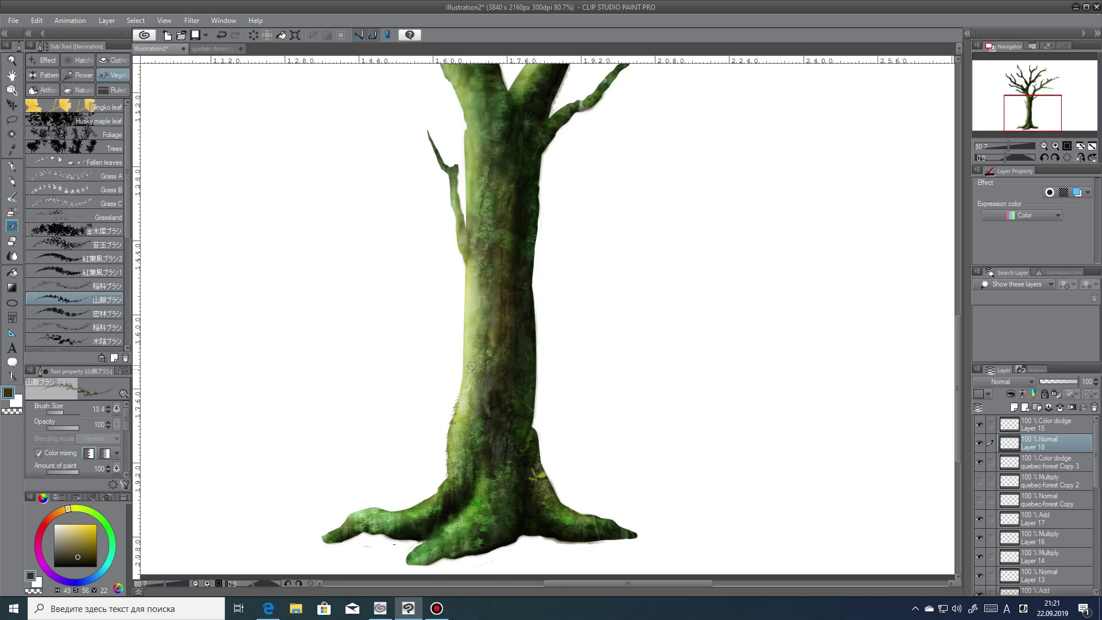
key(ctrl+0)
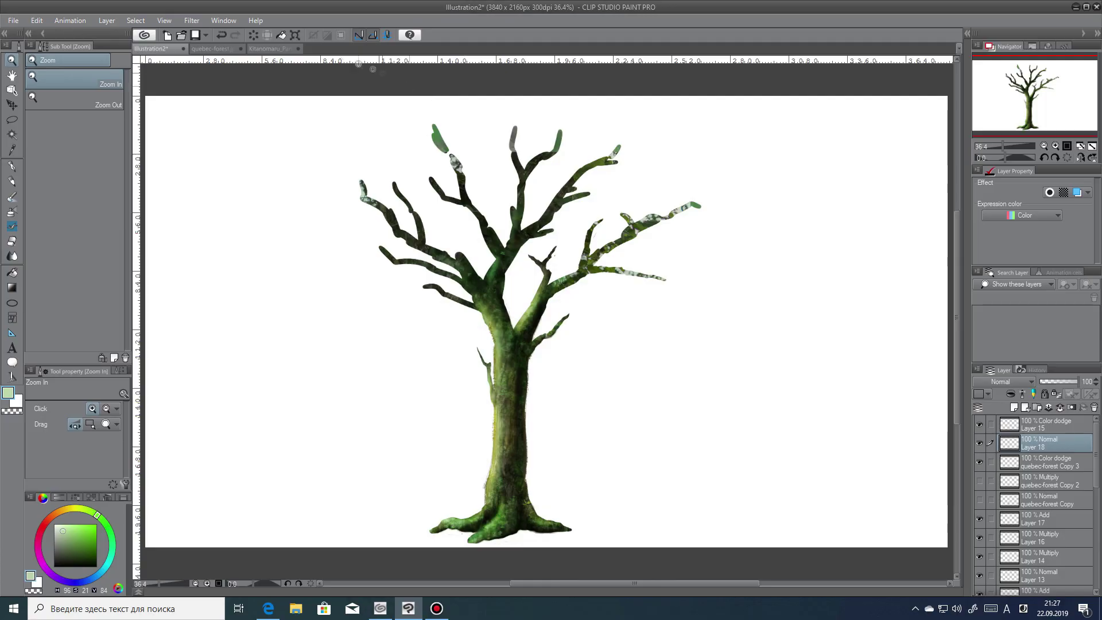
Check the foliage selection in the Kitanomaru Park photo and return to the tree illustration.
click(304, 48)
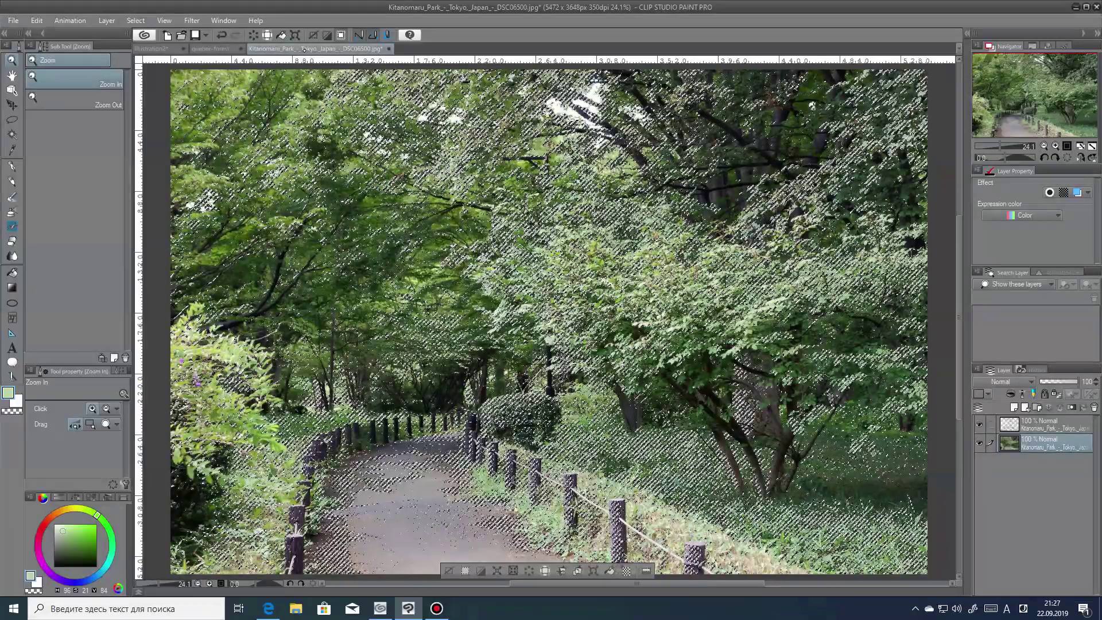
click(179, 49)
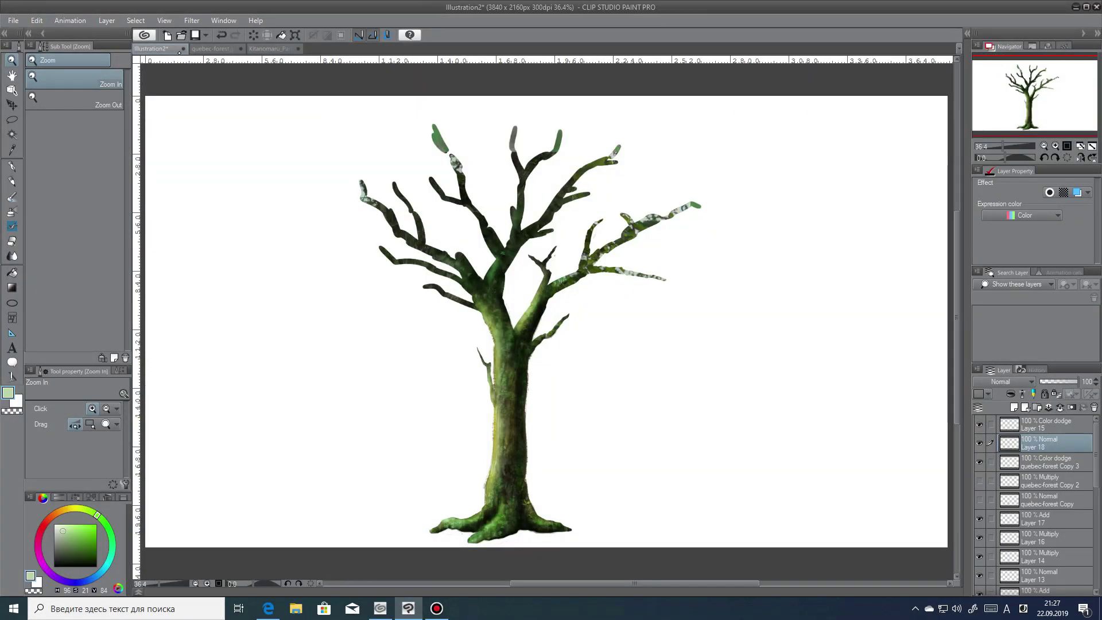
Paste the Kitanomaru Park foliage cutout, scale it down to about half size and place it over the lower trunk and roots.
key(ctrl+v)
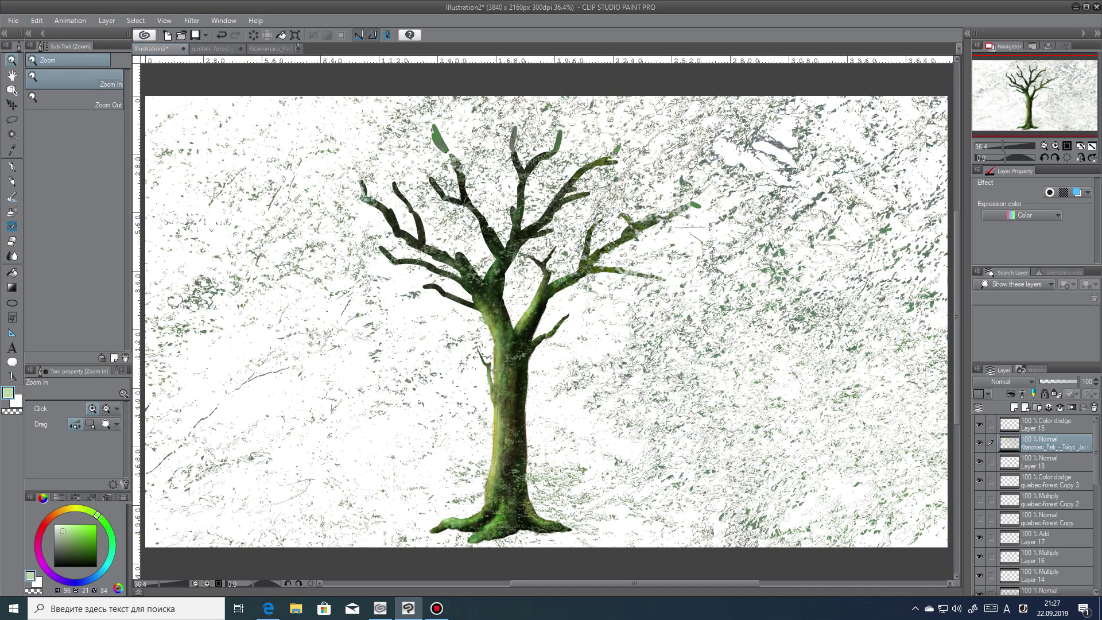
key(ctrl+t)
drag(146, 96, 186, 169)
drag(176, 156, 317, 397)
drag(594, 383, 452, 566)
drag(445, 483, 592, 270)
drag(611, 415, 437, 523)
drag(539, 374, 573, 341)
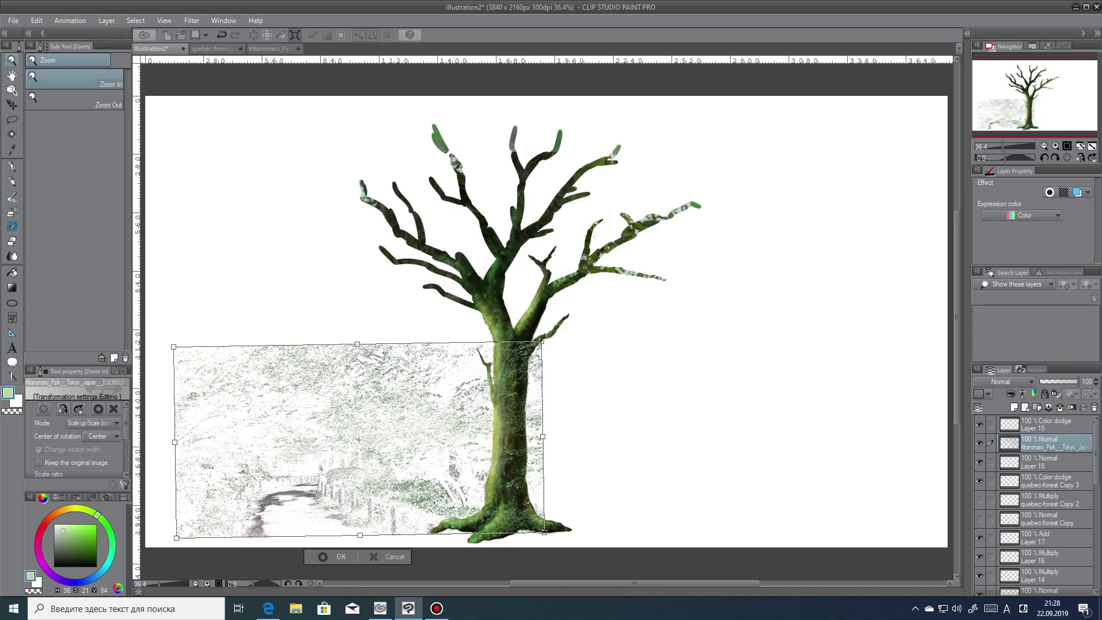
key(Return)
Erase the pasted foliage outside the trunk and along its edges with the Soft eraser at sizes 124.1 and 87.7.
key(e)
mouse_move(224, 411)
mouse_down()
mouse_move(358, 339)
mouse_move(253, 316)
mouse_move(367, 400)
mouse_move(394, 518)
mouse_move(415, 503)
mouse_move(425, 544)
mouse_move(458, 501)
mouse_move(464, 447)
mouse_move(469, 468)
mouse_move(462, 488)
mouse_move(451, 470)
mouse_move(463, 347)
mouse_move(472, 411)
mouse_move(341, 372)
mouse_up()
click(70, 413)
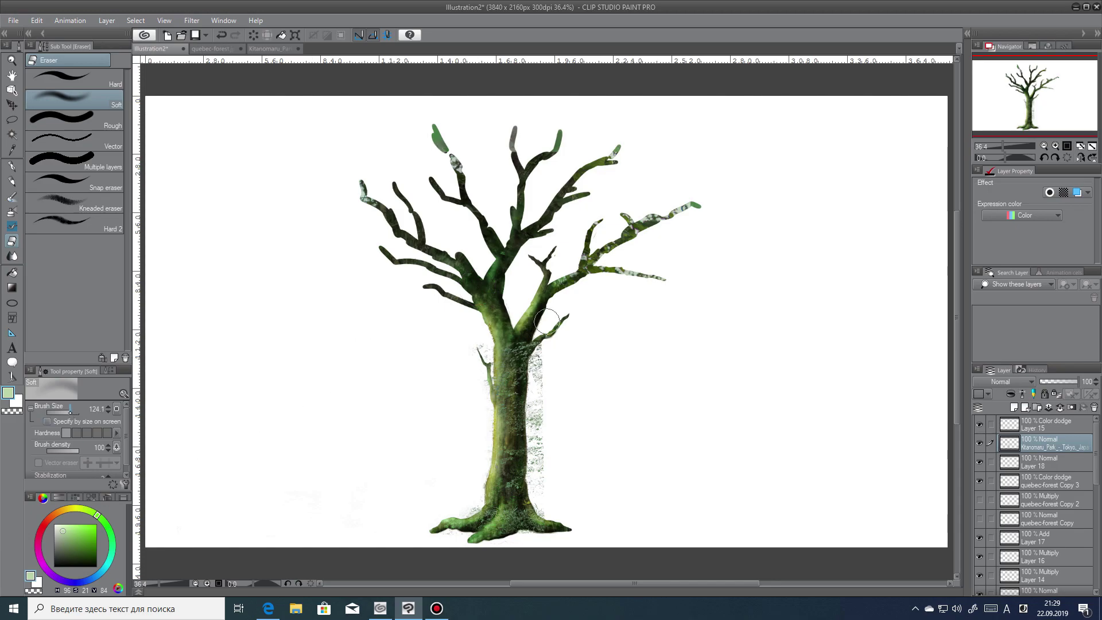
mouse_move(552, 489)
mouse_down()
mouse_move(540, 454)
mouse_move(537, 464)
mouse_move(541, 346)
mouse_up()
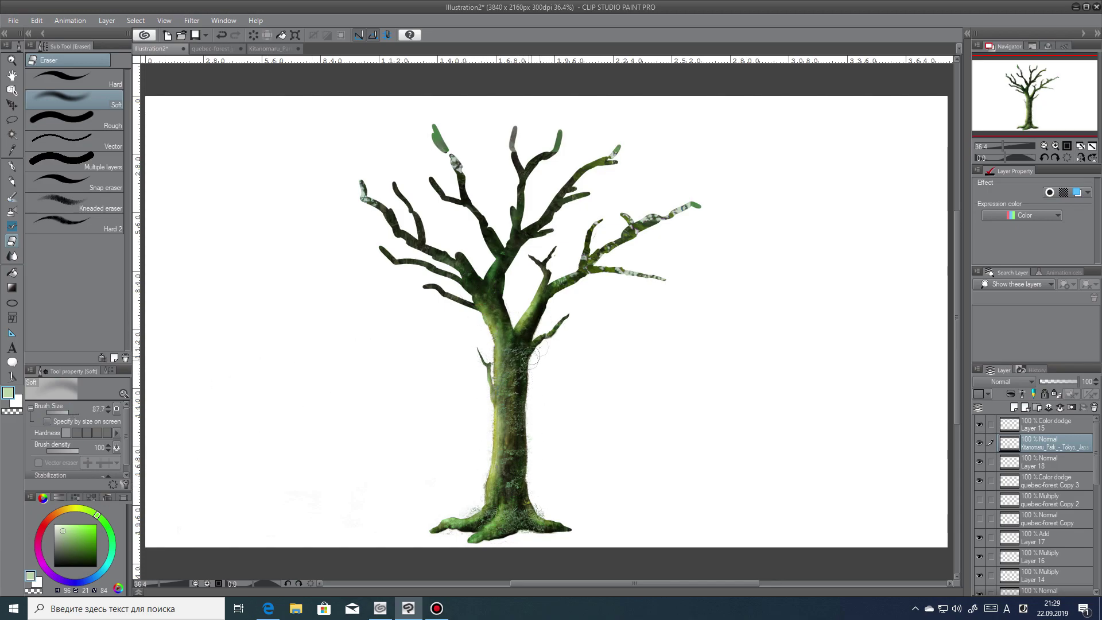
Move the Kitanomaru Park foliage layer between Layer 13 and Layer 12 and set its opacity to 80%.
drag(1054, 447, 1078, 558)
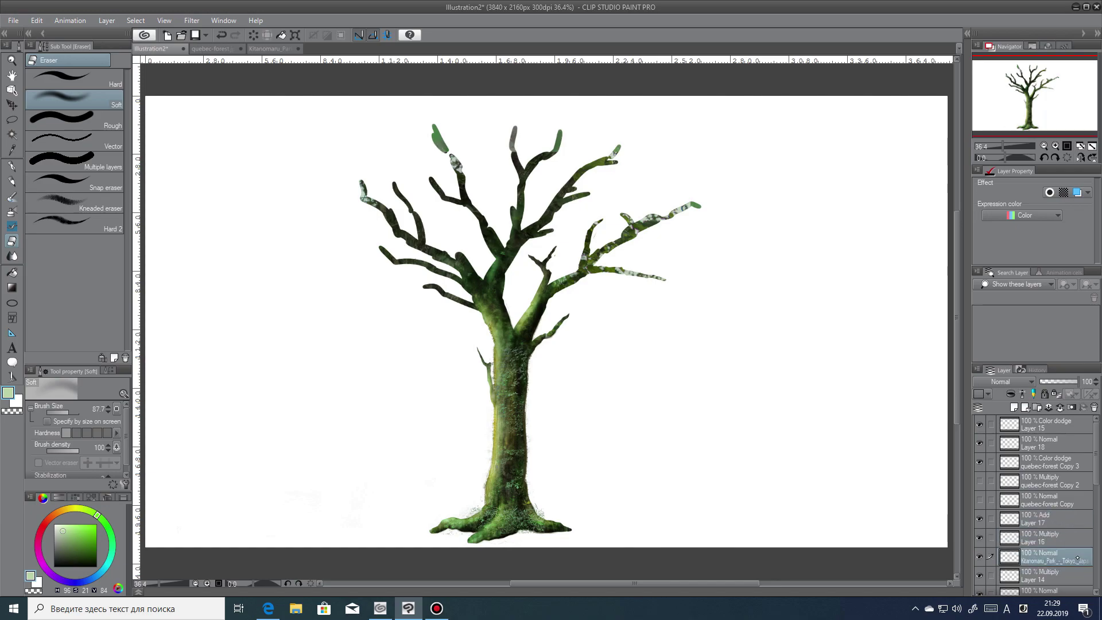
scroll(1059, 451, down, 3)
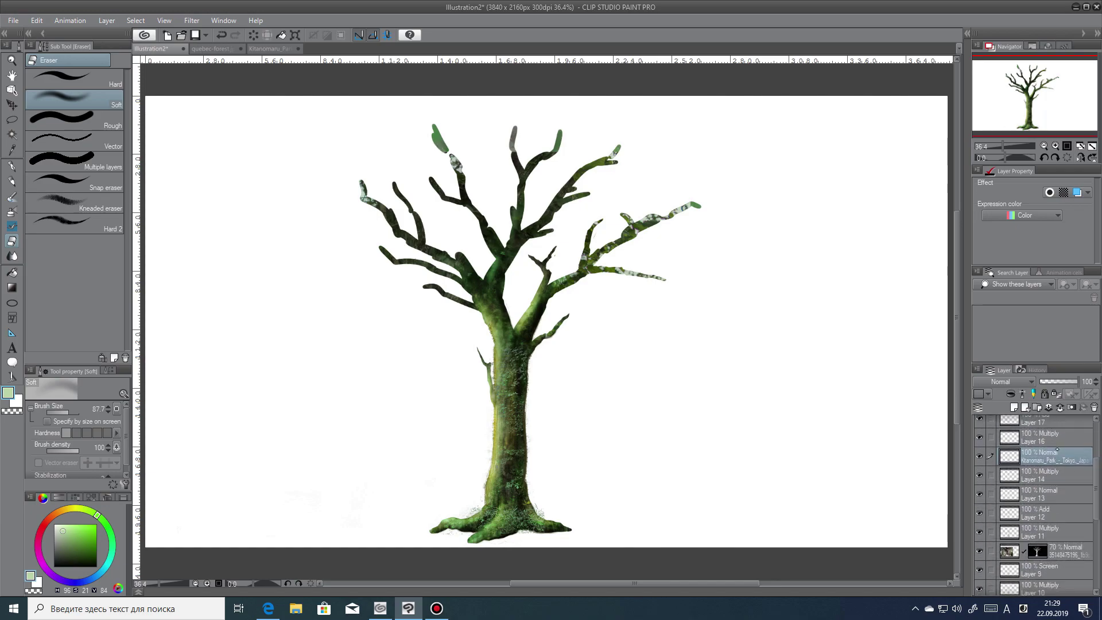
drag(1071, 453, 1074, 498)
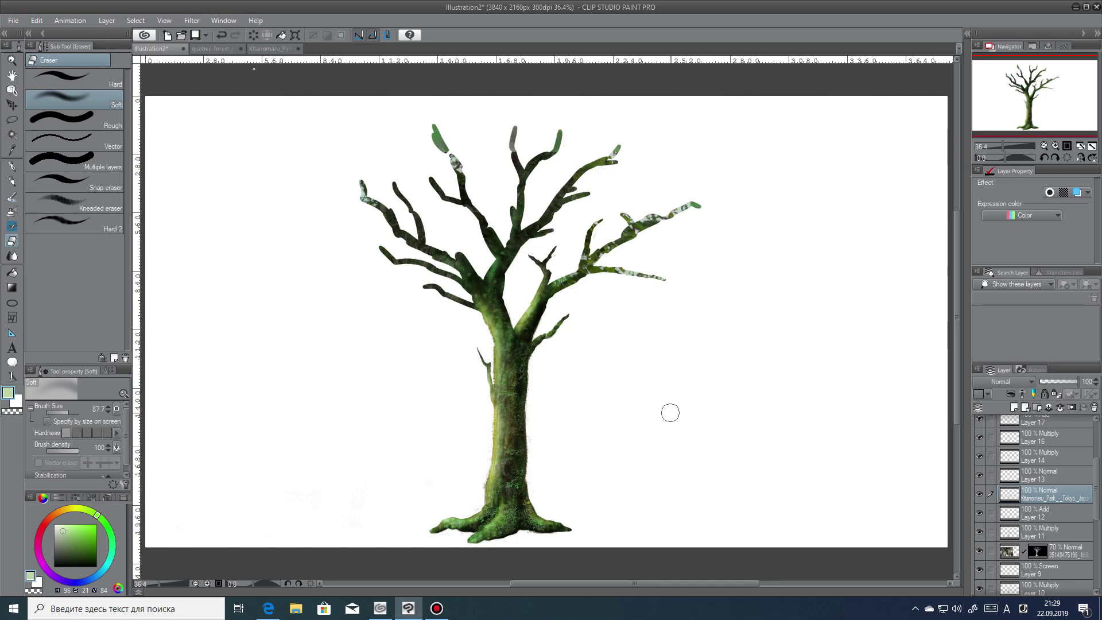
key(ctrl+z)
scroll(513, 520, up, 4)
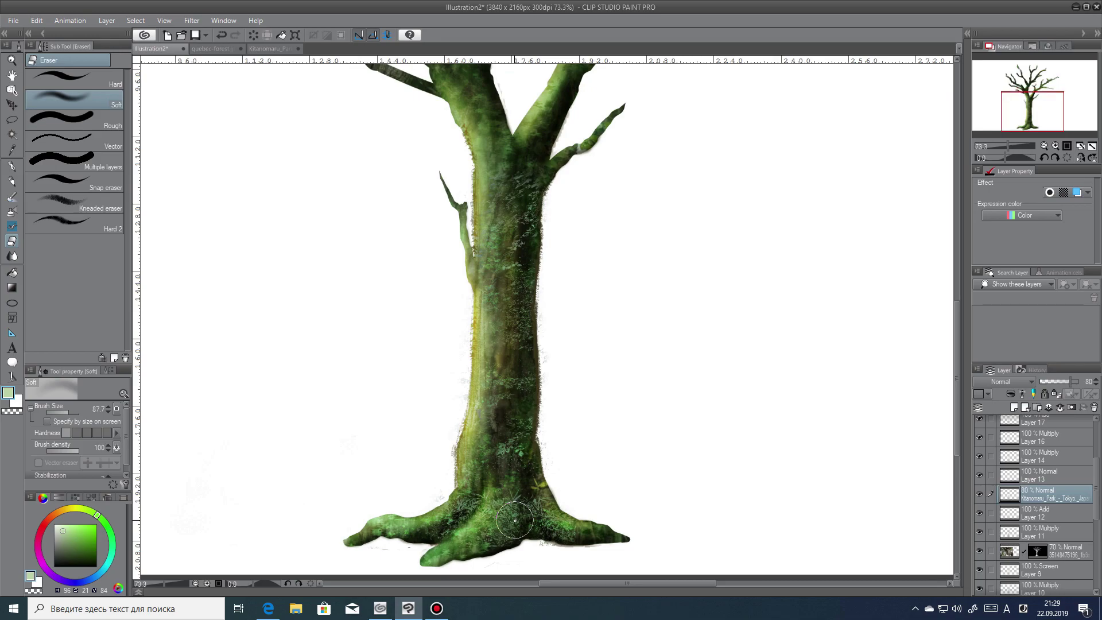
scroll(513, 520, up, 1)
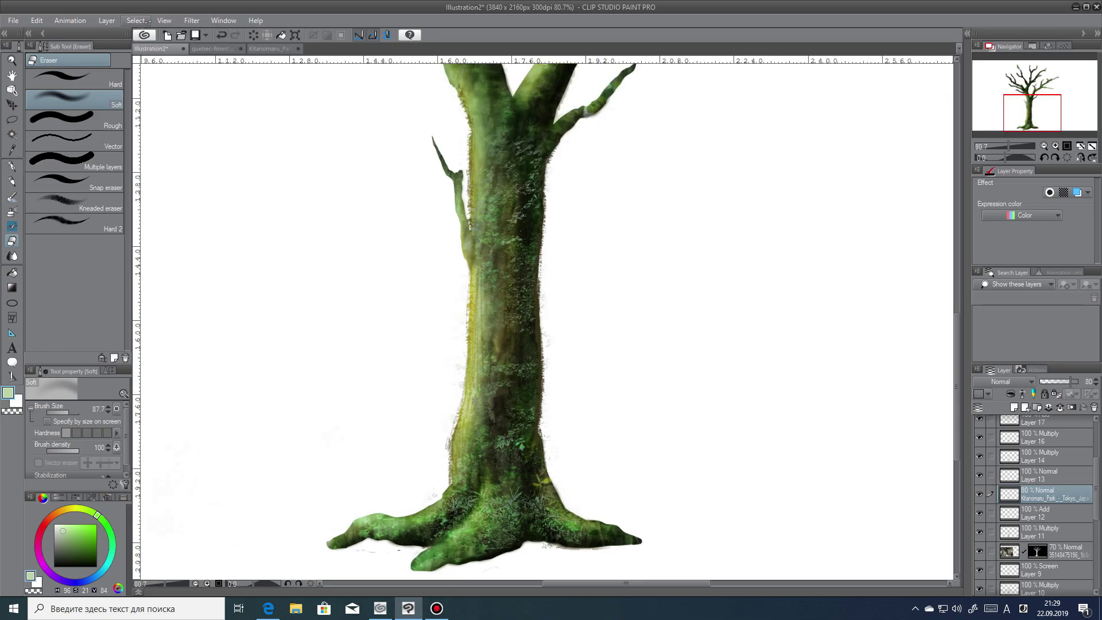
Apply Smart Smoothing to the foliage layer, previewing Strong intensity and settling on Middle.
click(162, 20)
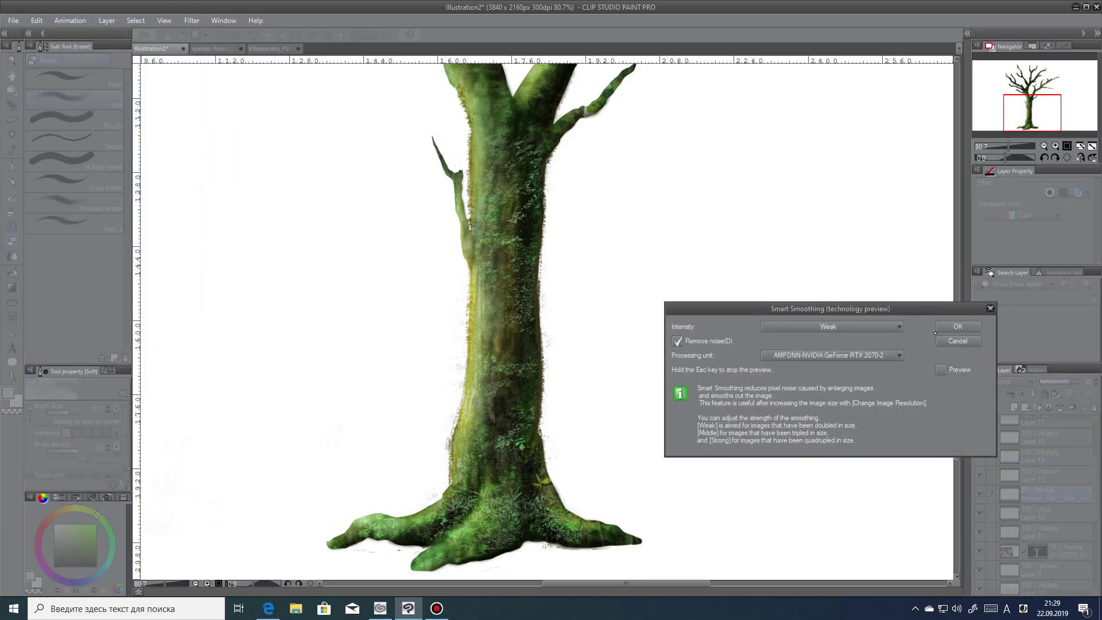
click(832, 327)
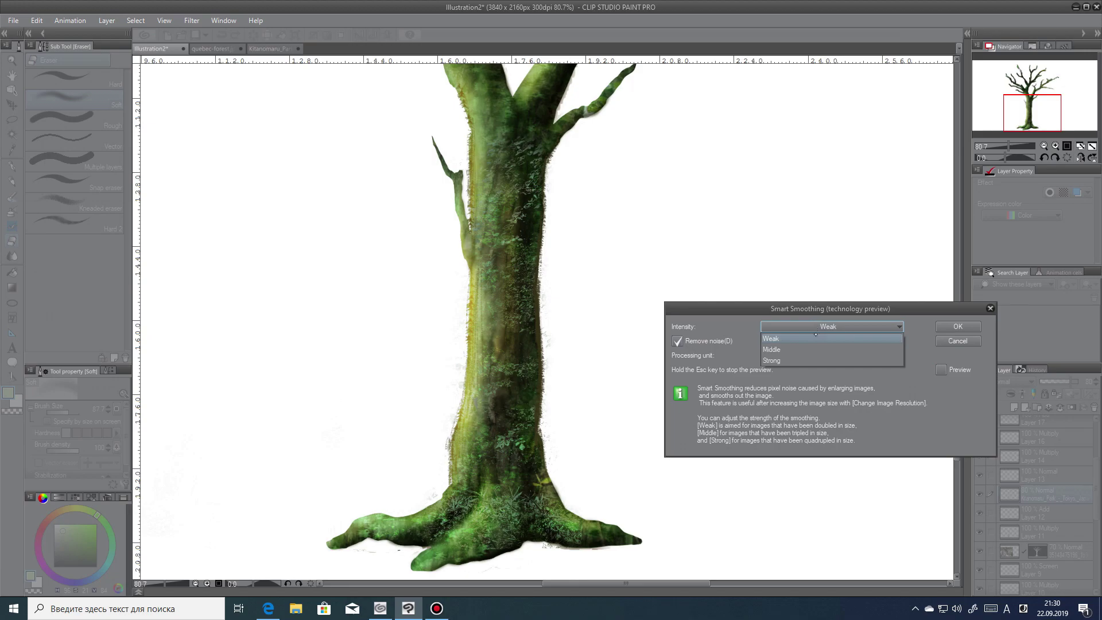
click(832, 361)
click(942, 370)
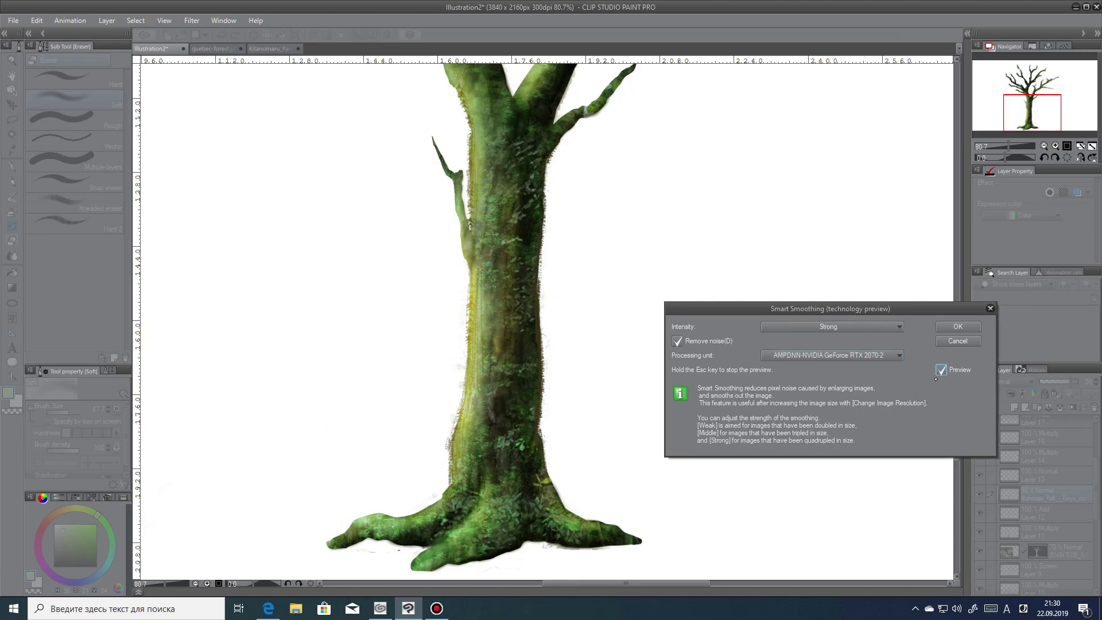
click(821, 326)
click(821, 351)
click(951, 326)
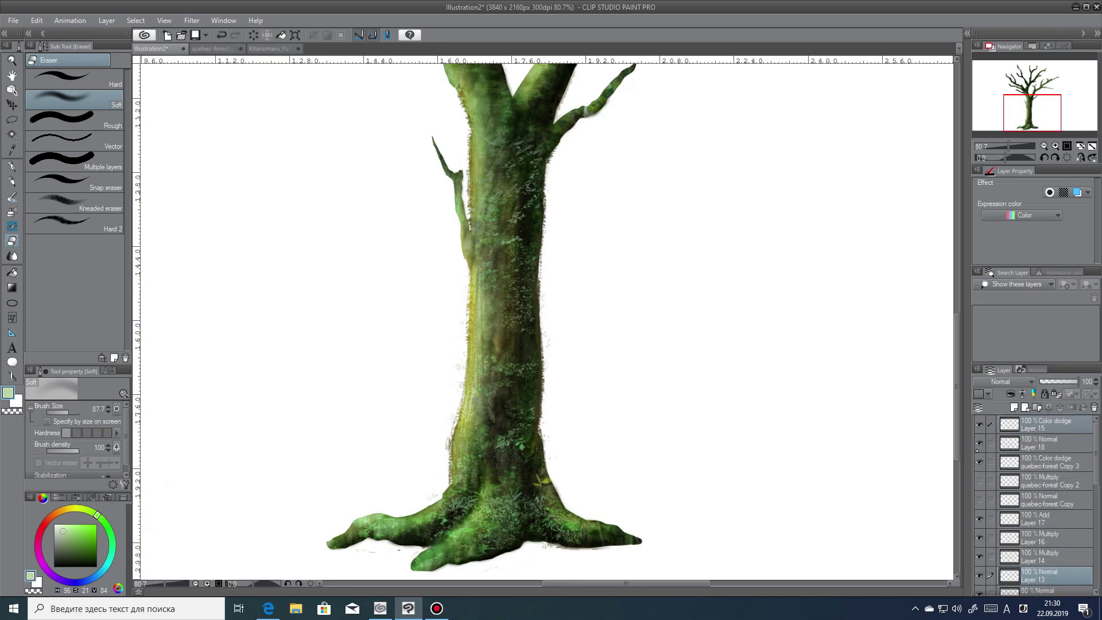
Apply Smart Smoothing at Weak intensity to the quebec-forest Copy 3 layer.
click(1045, 462)
key(ctrl+f)
click(832, 326)
click(831, 338)
click(941, 370)
click(947, 328)
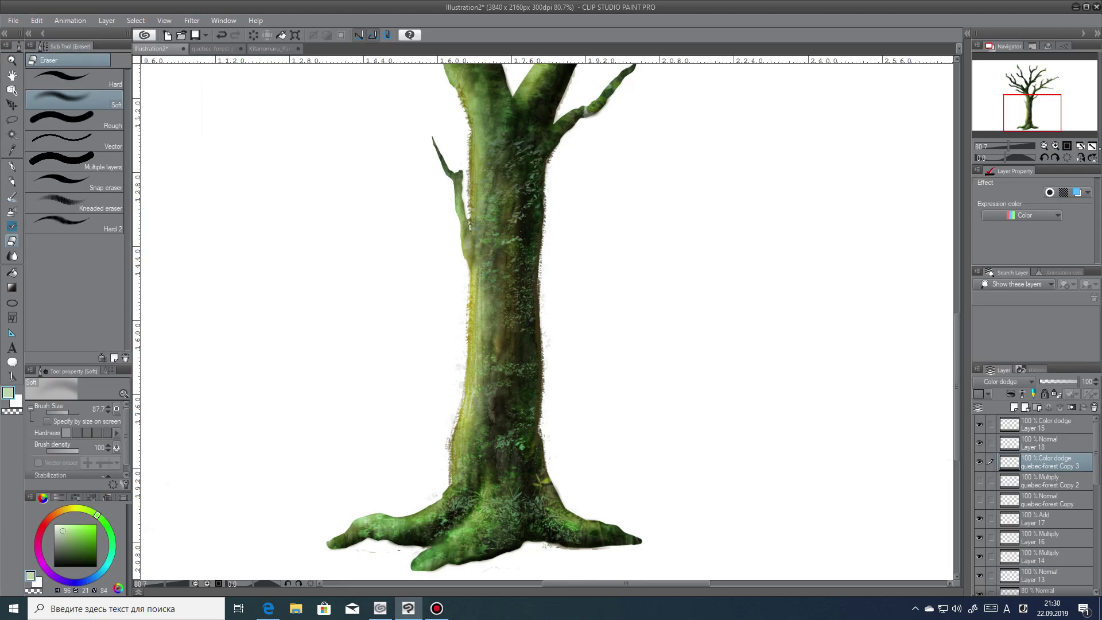
Set quebec-forest Copy 3 to 90% opacity, and show the quebec-forest Copy layer at 20% opacity.
key(ctrl+0)
click(1074, 382)
click(980, 499)
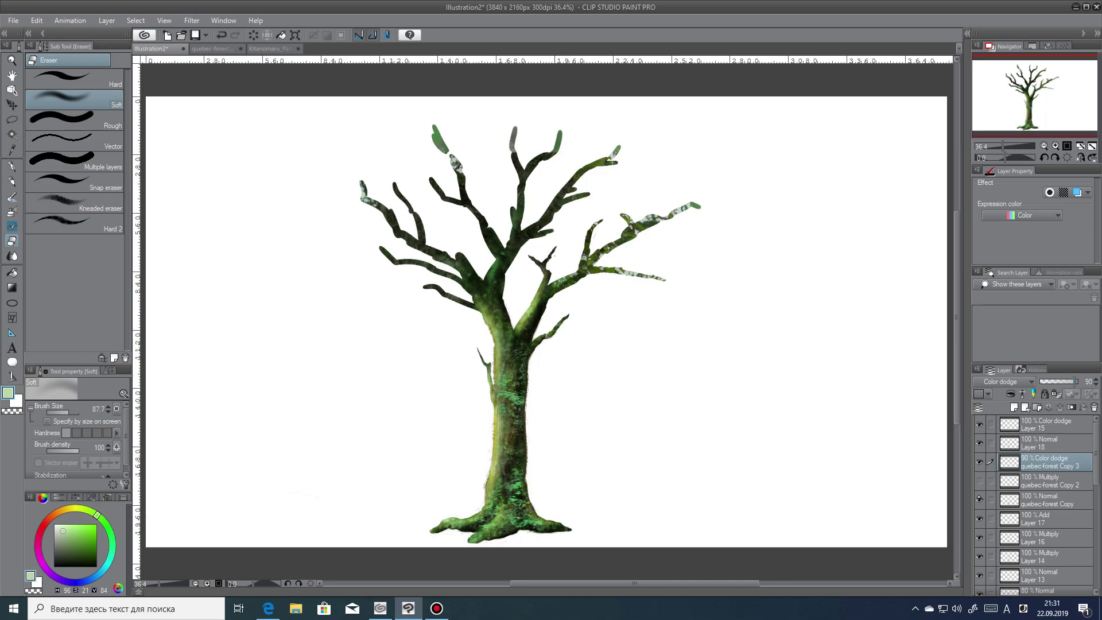
click(1045, 500)
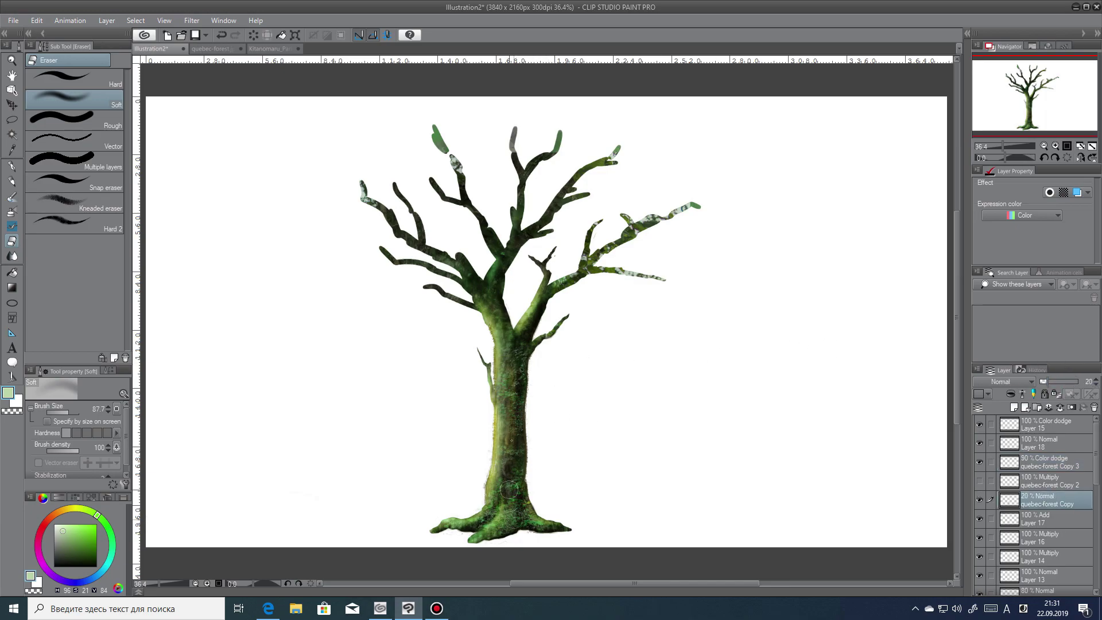
Try several blending modes, including Add, on the Kitanomaru Park foliage layer and settle on Screen.
click(1045, 591)
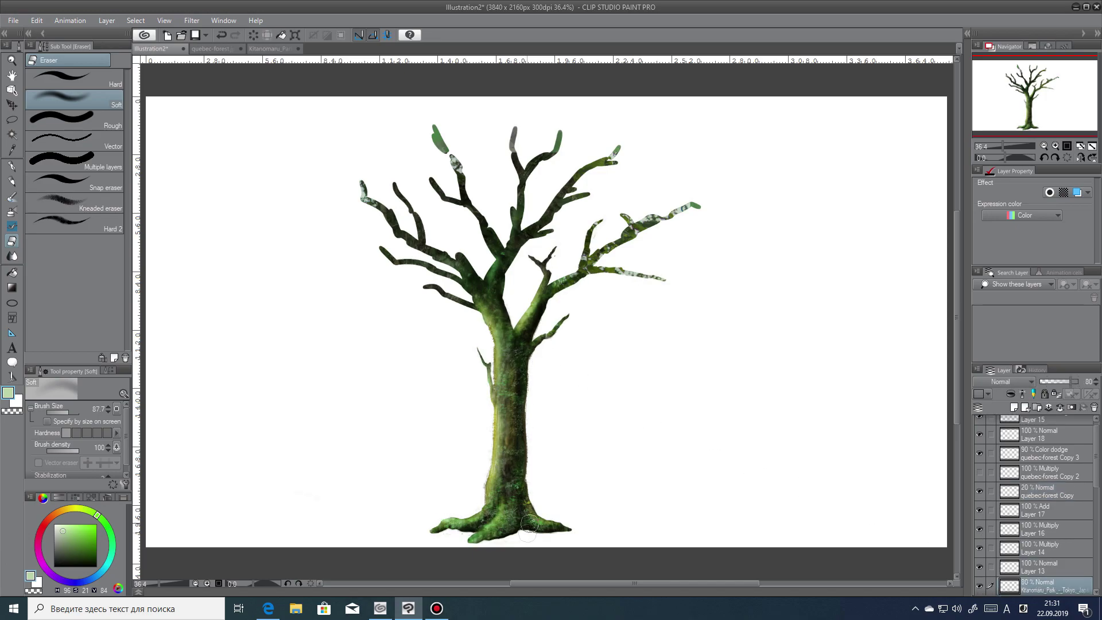
click(1004, 381)
click(994, 155)
click(1002, 382)
click(992, 316)
click(1003, 381)
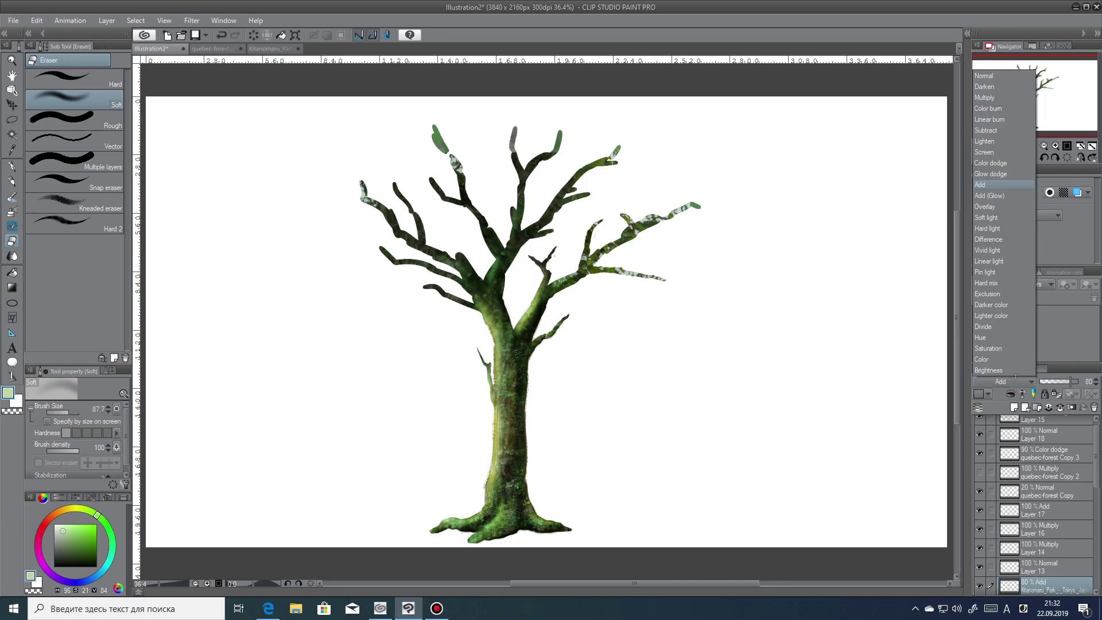
click(993, 97)
click(1004, 382)
click(1046, 300)
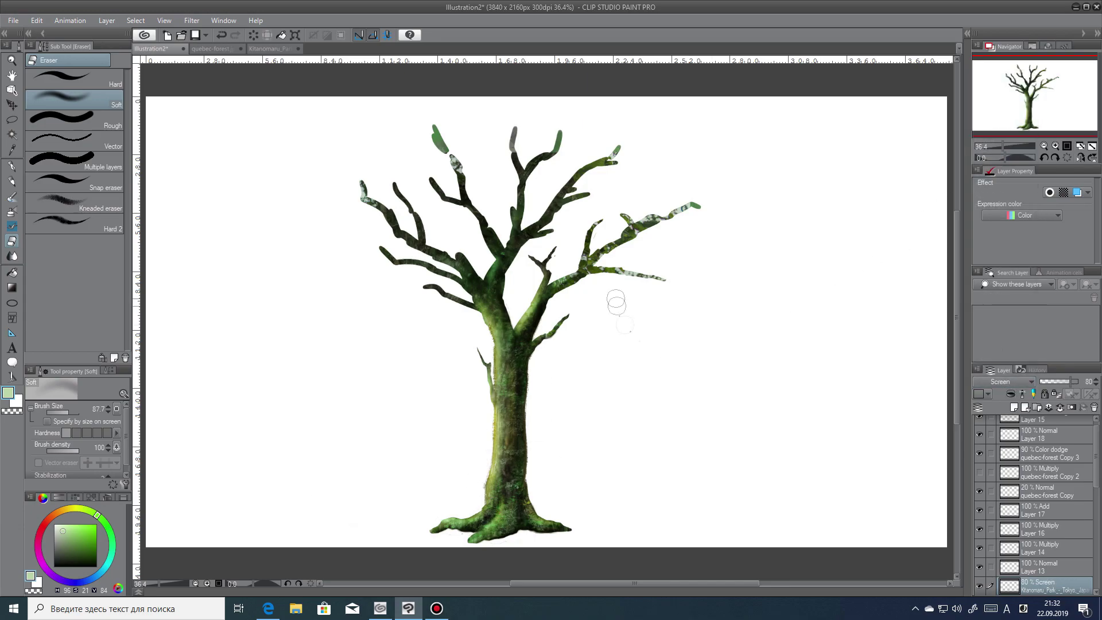
Compare the forest texture layers' effect on the trunk by toggling layer visibility and examining the bark up close.
click(1037, 563)
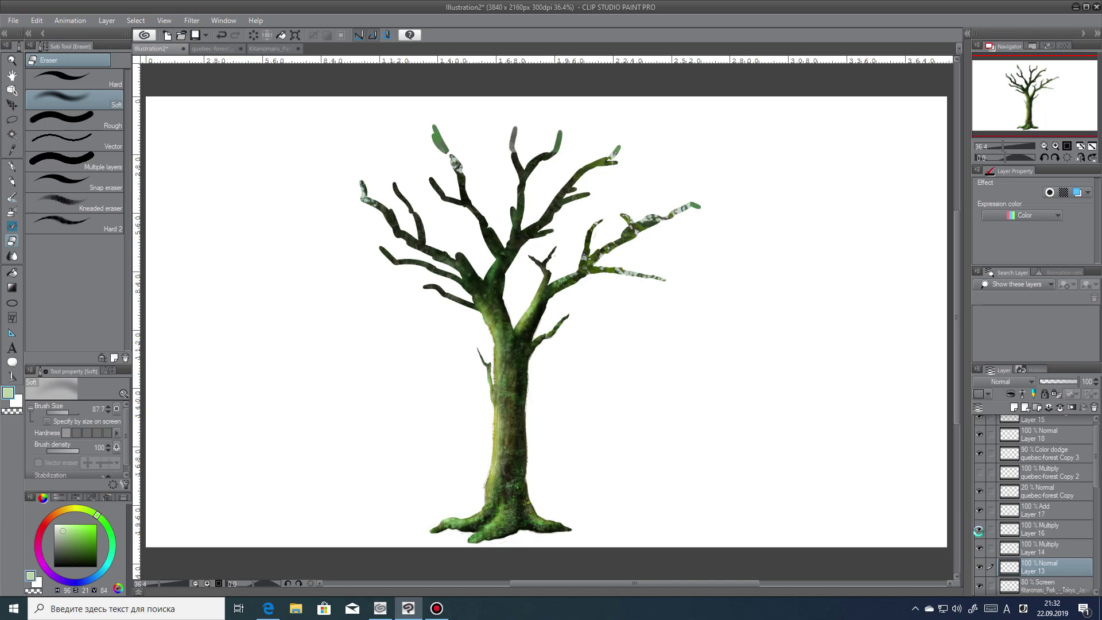
click(980, 491)
scroll(518, 500, up, 2)
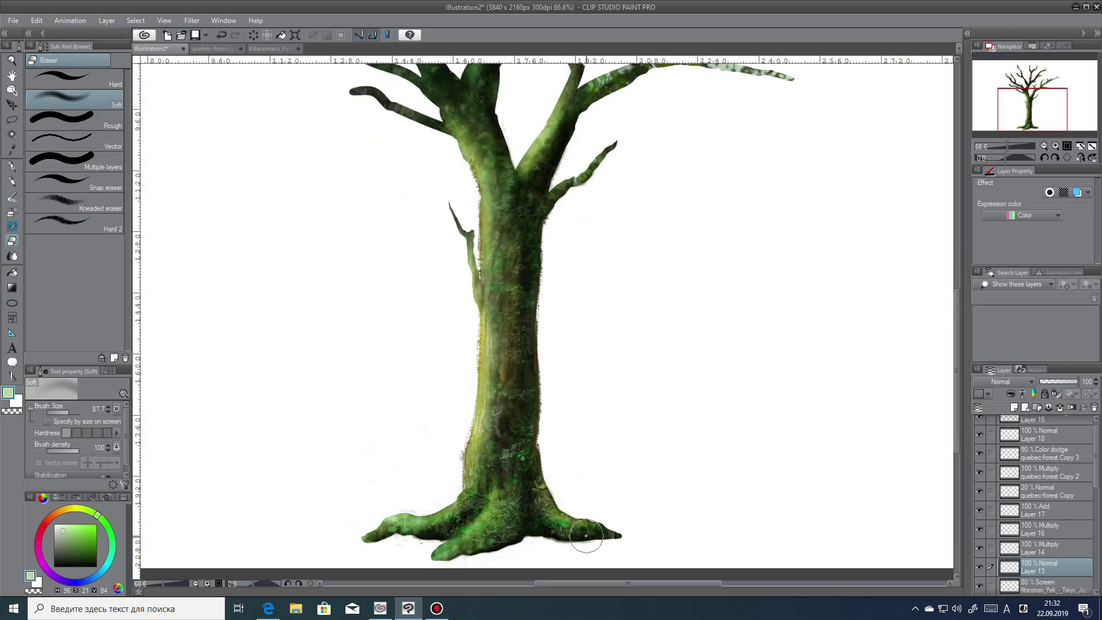
Add a new raster layer at the top of the stack and choose the Running color spray airbrush.
key(ctrl+shift+n)
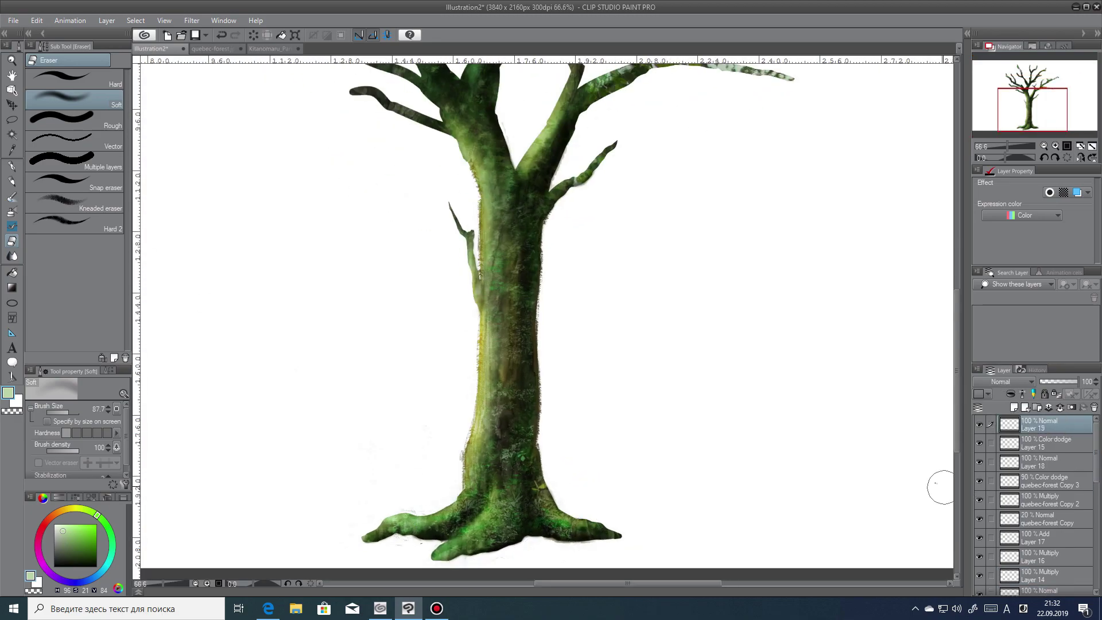
click(12, 226)
click(11, 212)
click(74, 203)
Try spraying particles over the trunk at brush size 712.9 with particle sizes 275.9, 87.7 and 30.9.
mouse_move(462, 307)
mouse_down()
mouse_move(517, 348)
mouse_move(507, 386)
mouse_move(519, 406)
mouse_up()
key(ctrl+z)
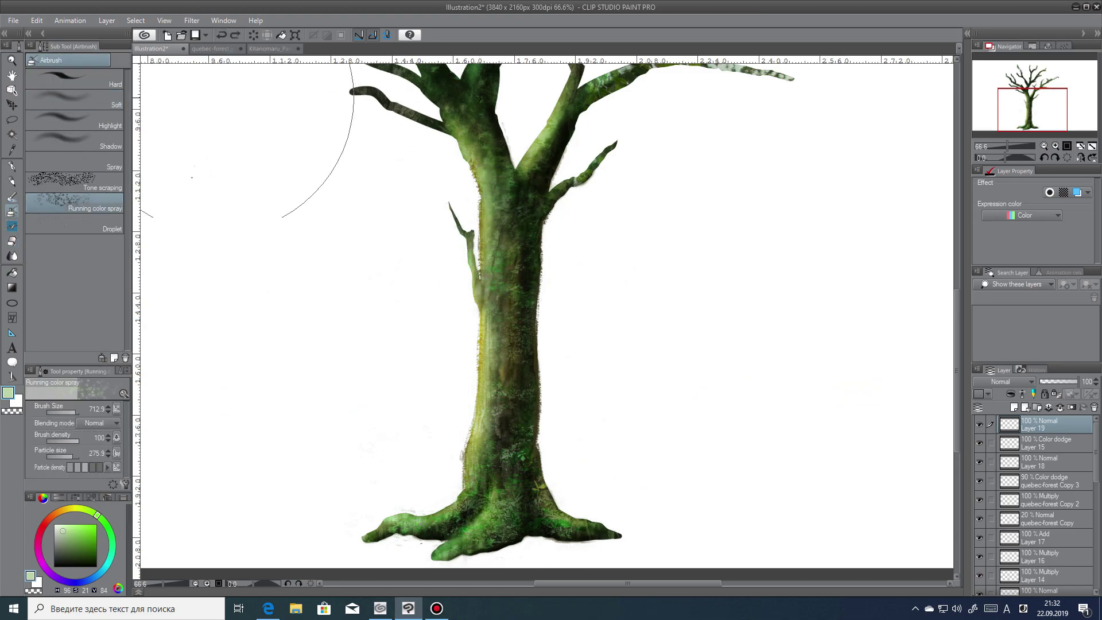
click(69, 456)
drag(500, 345, 519, 411)
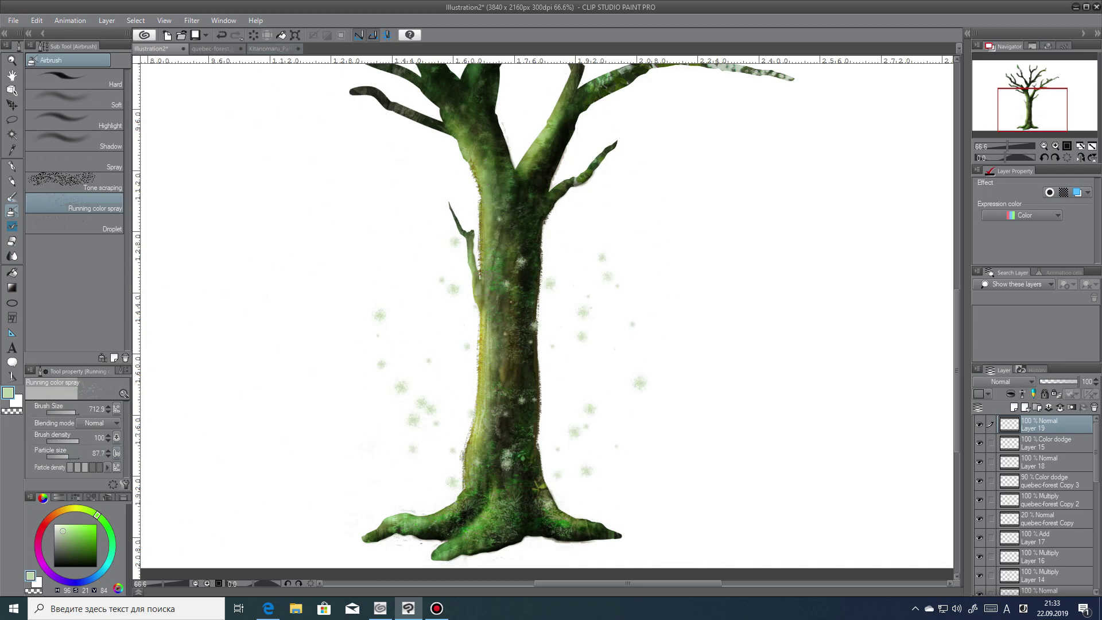
key(ctrl+z)
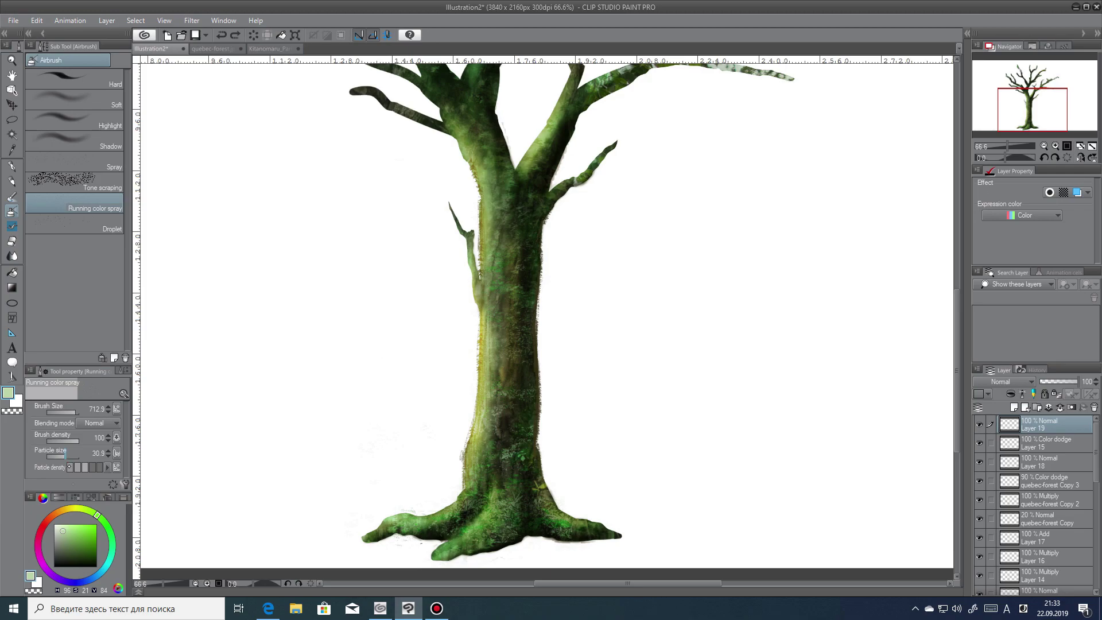
mouse_move(517, 316)
mouse_down()
mouse_move(511, 308)
mouse_move(501, 465)
mouse_up()
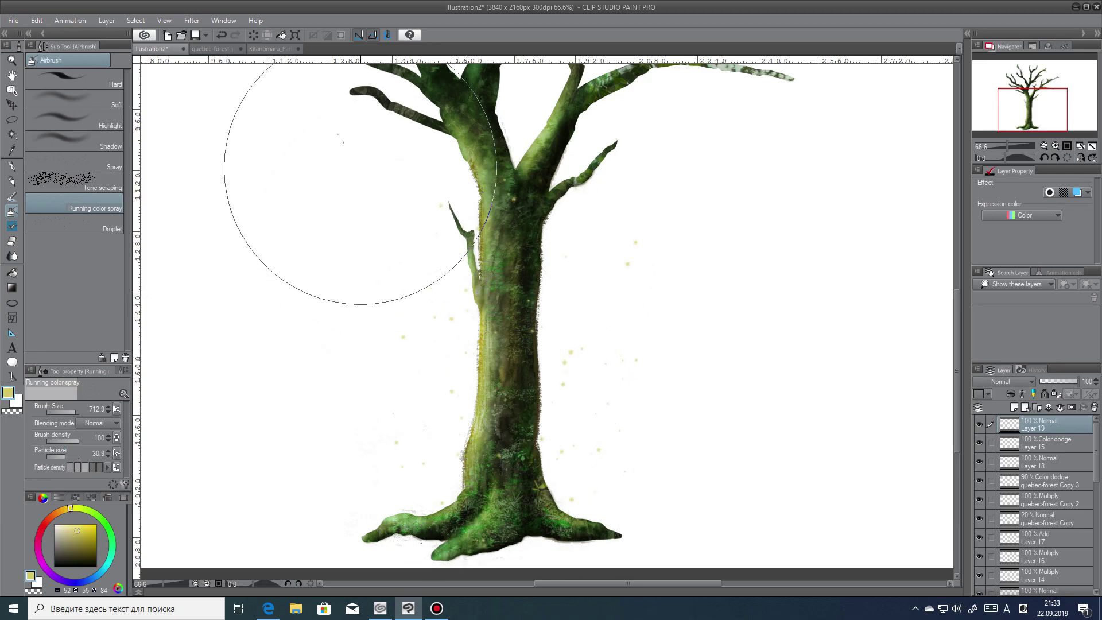
click(221, 35)
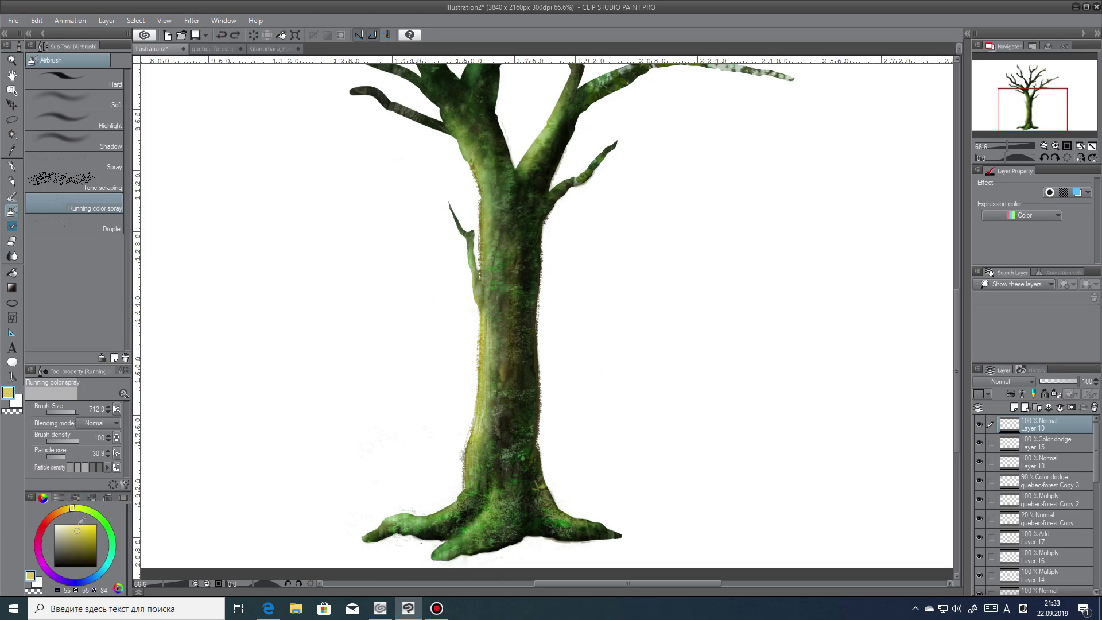
Spray bright yellow specks over the trunk and roots at particle size 30.9, reducing the brush size for the final strokes.
mouse_move(488, 253)
mouse_down()
mouse_move(504, 271)
mouse_move(499, 394)
mouse_move(521, 419)
mouse_up()
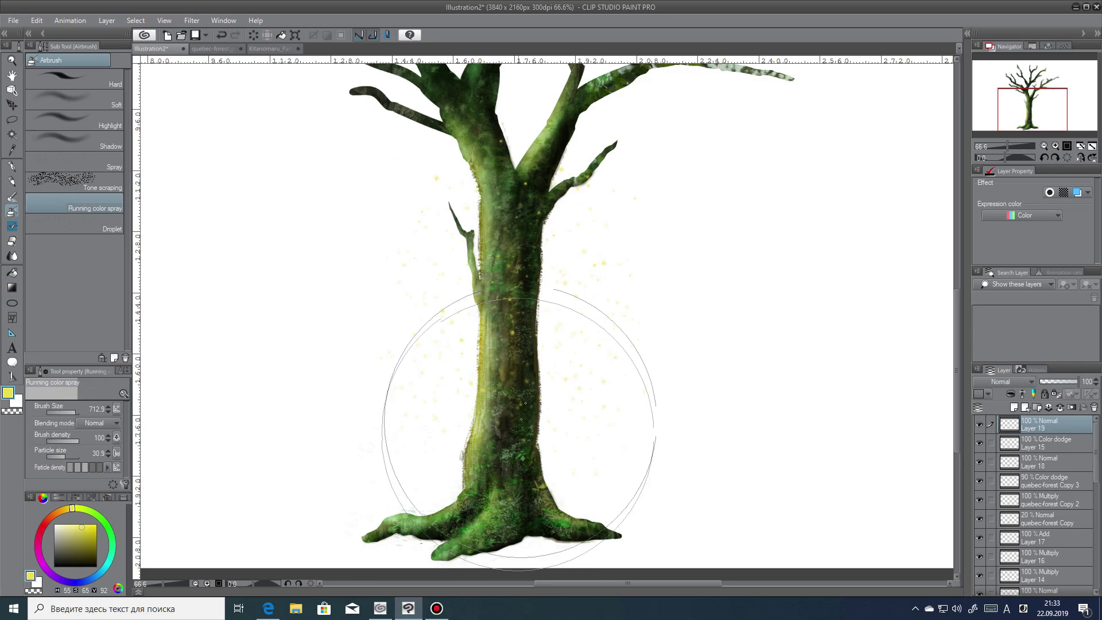
mouse_move(534, 172)
mouse_down()
mouse_move(505, 406)
mouse_move(503, 464)
mouse_move(526, 490)
mouse_move(519, 525)
mouse_move(497, 524)
mouse_up()
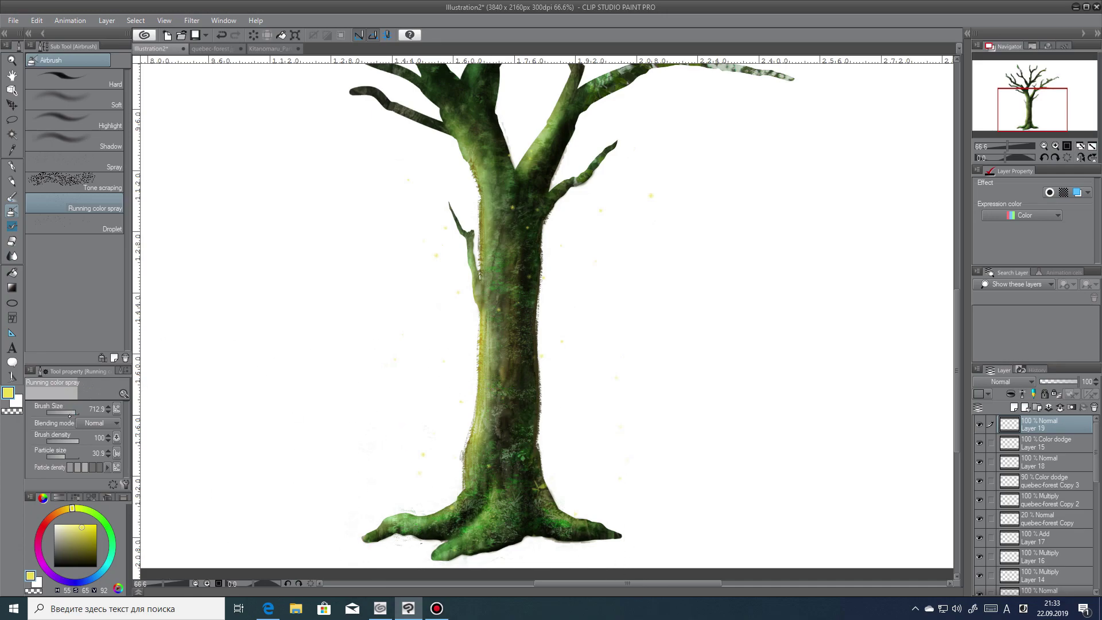
click(70, 412)
mouse_move(508, 489)
mouse_down()
mouse_move(482, 501)
mouse_move(502, 474)
mouse_move(487, 468)
mouse_move(517, 349)
mouse_move(502, 315)
mouse_move(504, 263)
mouse_move(526, 255)
mouse_move(514, 459)
mouse_move(516, 535)
mouse_up()
Blend the yellow specks into the trunk with Running color on fiber at size 87.7.
click(12, 256)
click(74, 141)
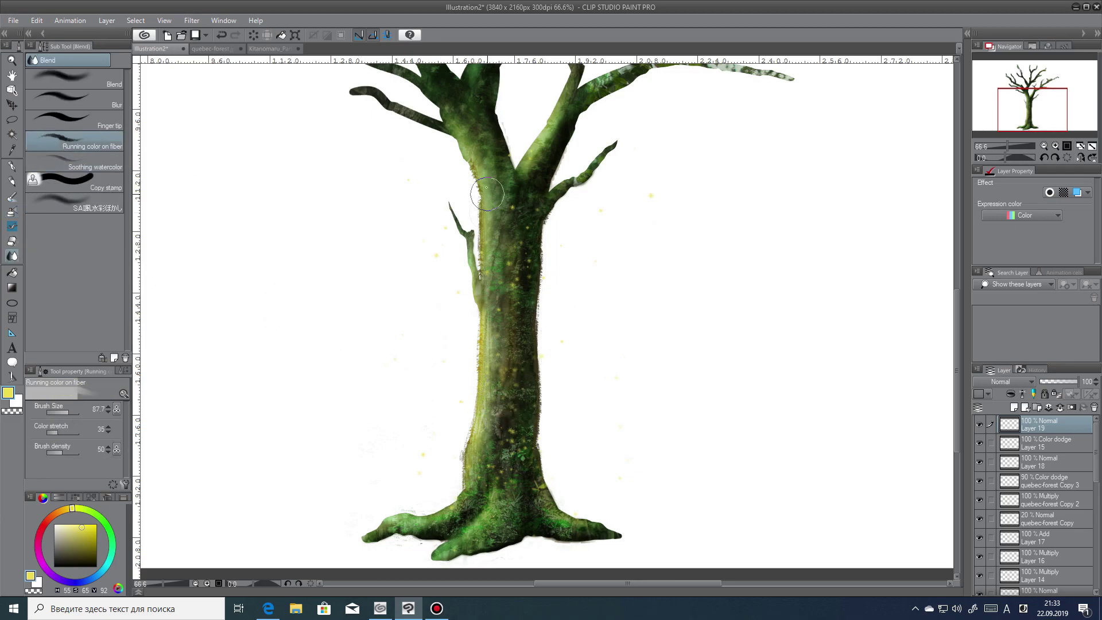
drag(521, 272, 516, 400)
Paint green grass blades around the tree's roots on Layer 19 with 稲科ブラシ at size 457.6.
click(11, 226)
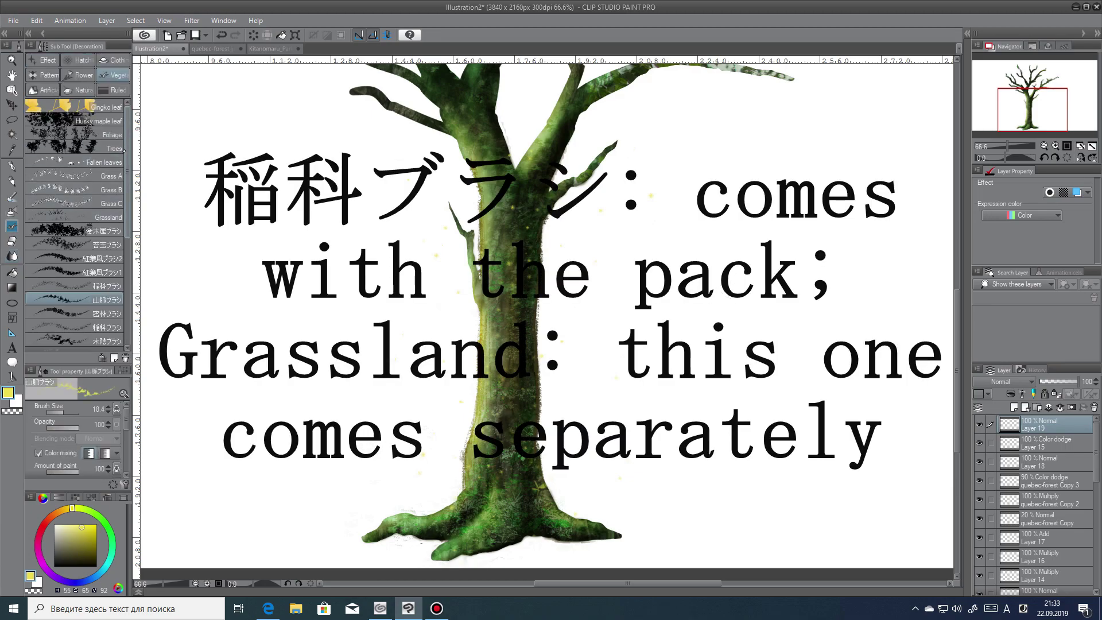
scroll(74, 230, down, 2)
click(86, 231)
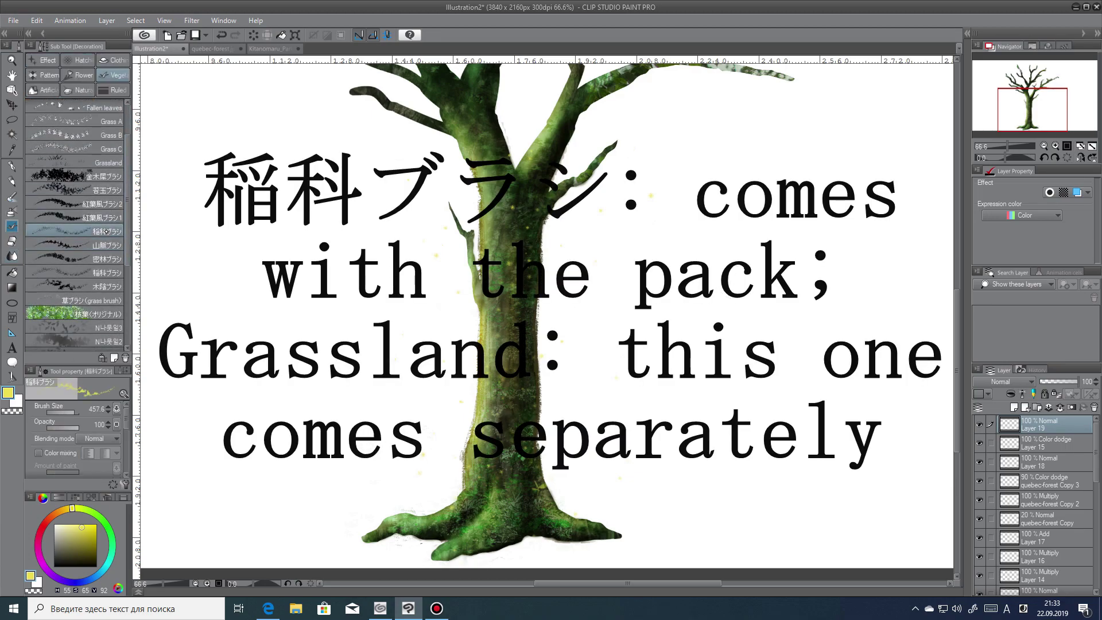
click(97, 516)
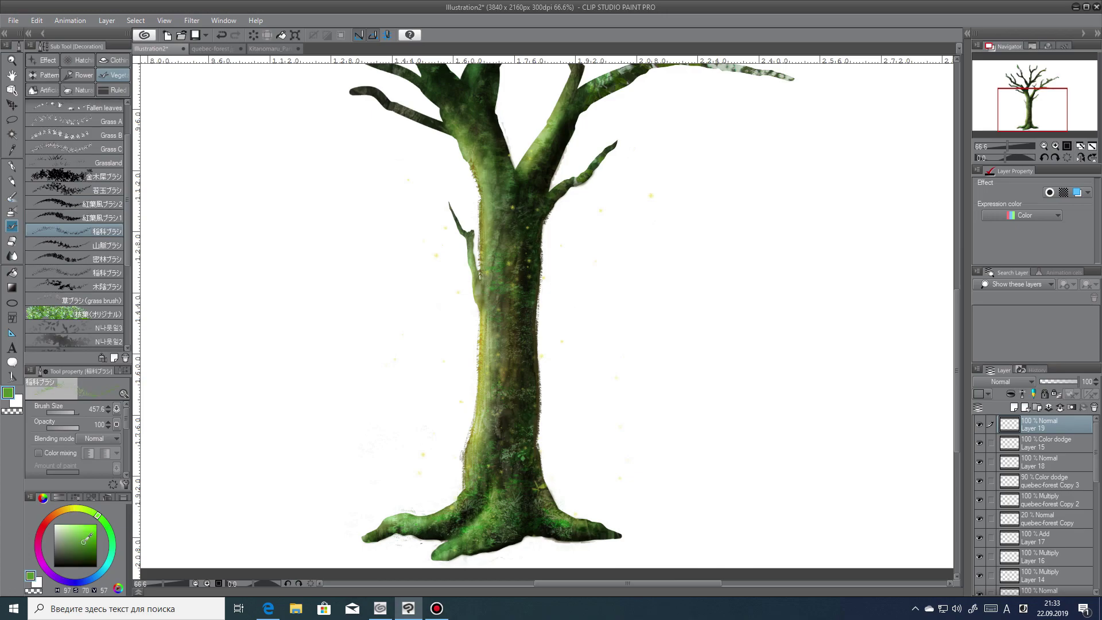
drag(77, 538, 81, 544)
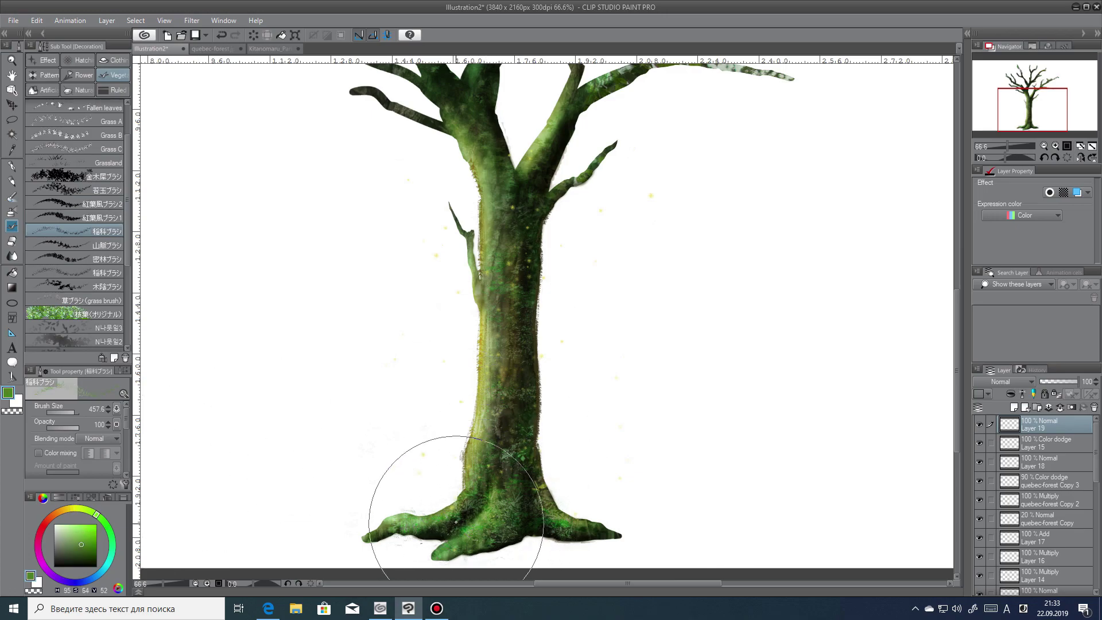
mouse_move(441, 497)
mouse_down()
mouse_move(384, 509)
mouse_move(561, 499)
mouse_move(585, 515)
mouse_up()
key(ctrl+z)
key(ctrl+z)
mouse_move(367, 521)
mouse_down()
mouse_move(623, 476)
mouse_move(416, 477)
mouse_move(638, 476)
mouse_up()
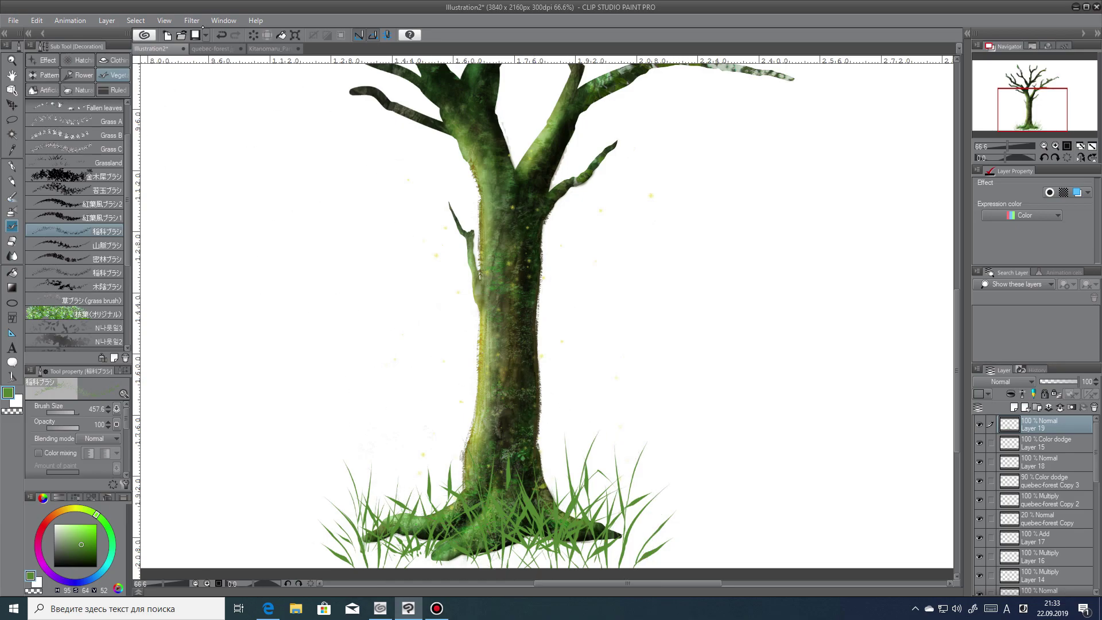
Undo the bright green grass blades and paint dark green ones around the roots with 稲科ブラシ at size 457.6.
key(ctrl+z)
alt+click(527, 279)
click(100, 518)
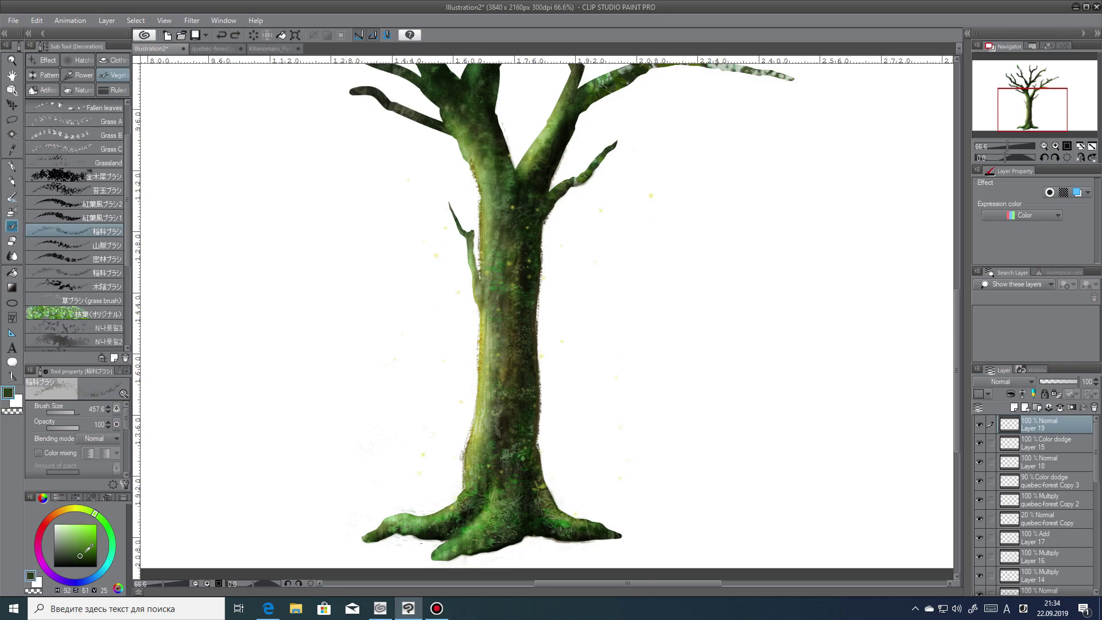
mouse_move(369, 505)
mouse_down()
mouse_move(598, 490)
mouse_move(599, 526)
mouse_move(406, 504)
mouse_up()
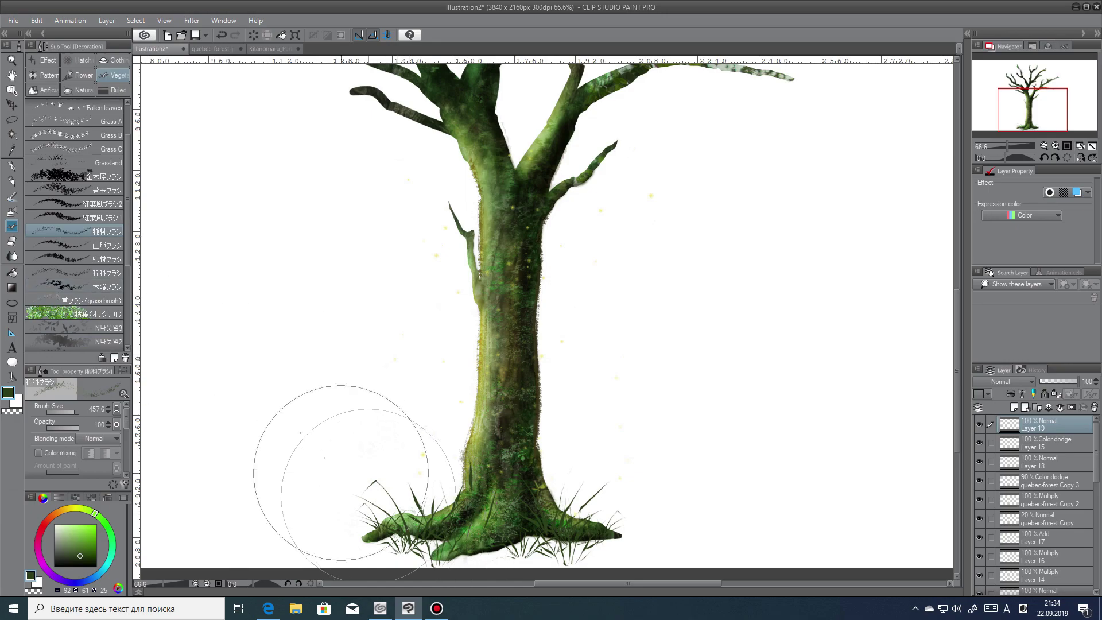
Paint short dark grass along the roots and the ground beside them with the Grassland brush at particle size 111.3.
click(86, 162)
mouse_move(361, 537)
mouse_down()
mouse_move(460, 554)
mouse_move(553, 527)
mouse_move(511, 548)
mouse_move(410, 537)
mouse_move(394, 545)
mouse_move(505, 543)
mouse_move(513, 533)
mouse_move(603, 542)
mouse_move(669, 528)
mouse_move(710, 540)
mouse_move(541, 536)
mouse_up()
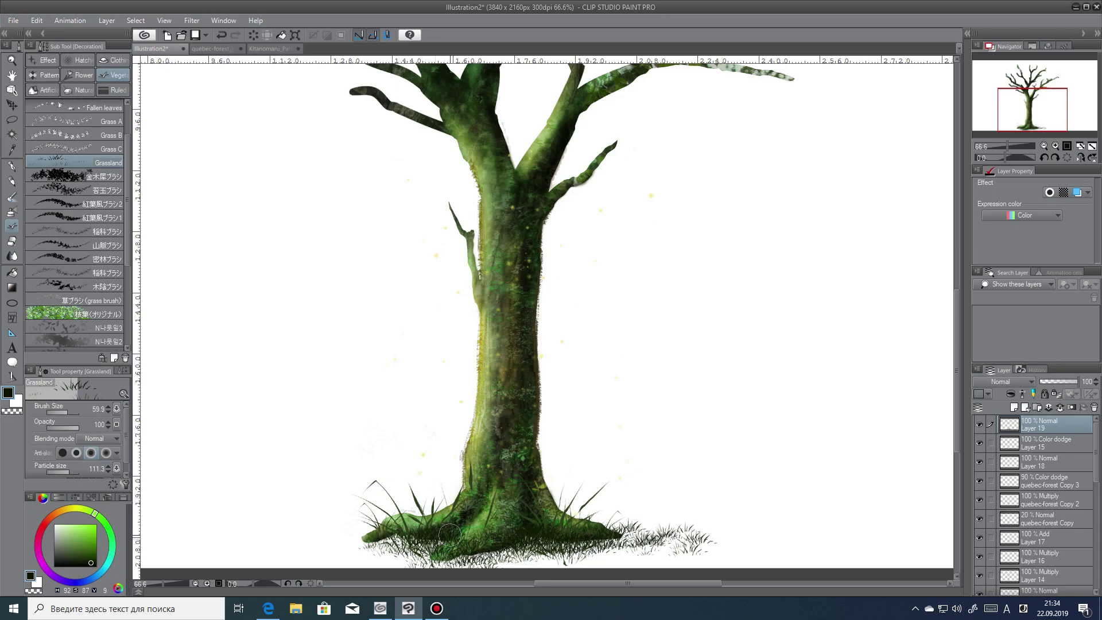
key(e)
key(ctrl+z)
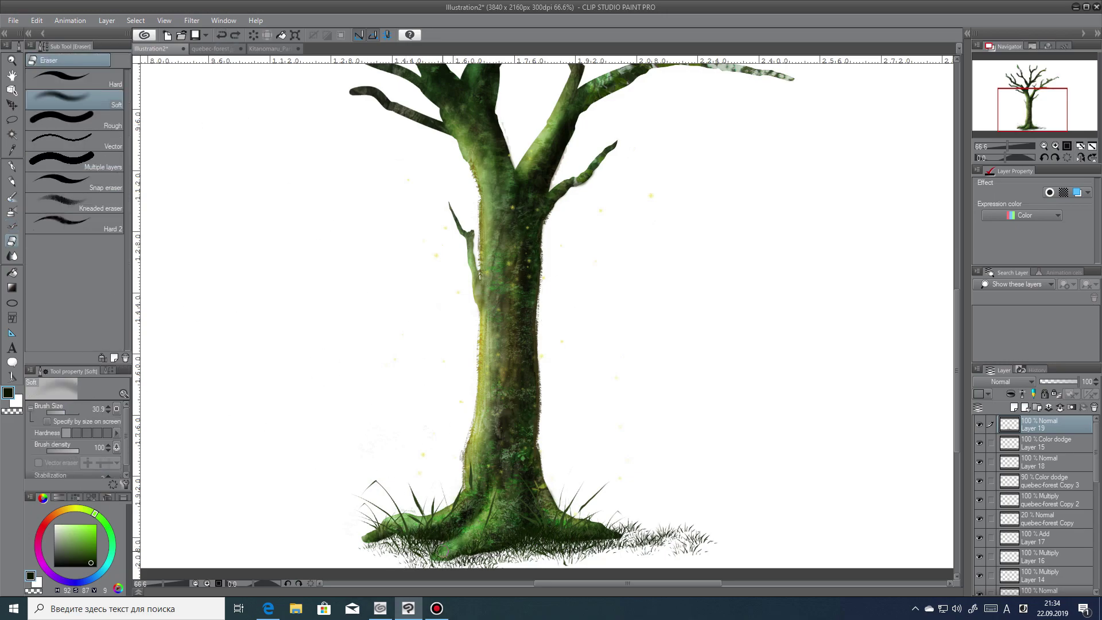
key(b)
mouse_move(533, 542)
mouse_down()
mouse_move(511, 547)
mouse_move(581, 540)
mouse_up()
click(85, 559)
mouse_move(395, 543)
mouse_down()
mouse_move(598, 545)
mouse_move(604, 531)
mouse_up()
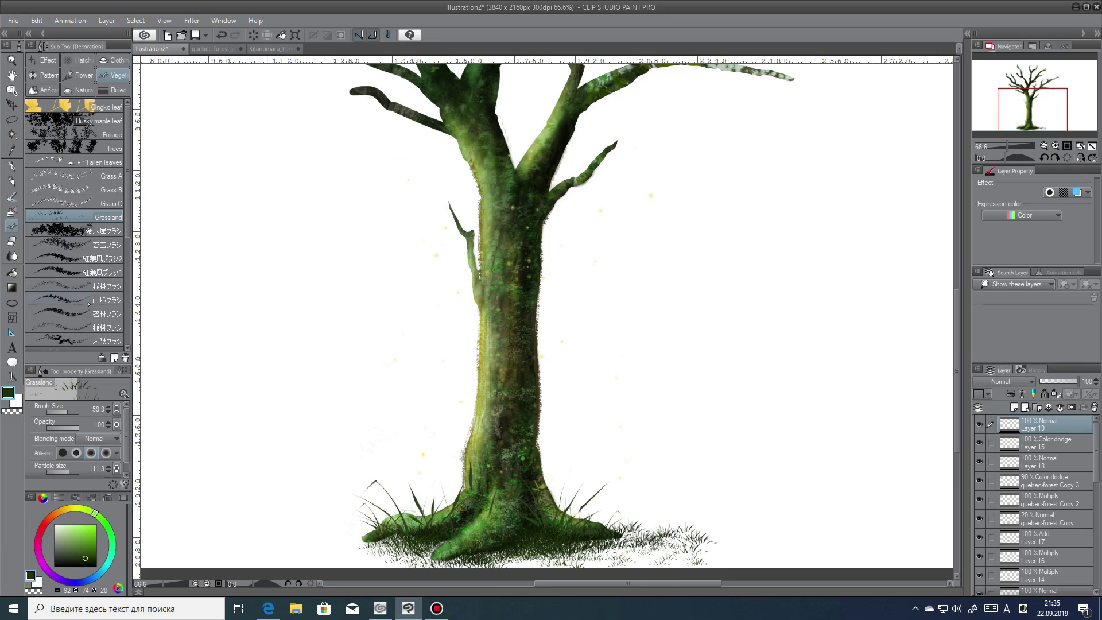
Add brighter green grass blades over the roots, finishing with 稲科ブラシ at size 418.7.
click(75, 286)
alt+click(505, 517)
click(84, 547)
mouse_move(430, 529)
mouse_down()
mouse_move(534, 537)
mouse_move(521, 530)
mouse_move(597, 535)
mouse_up()
click(77, 216)
key(ctrl+0)
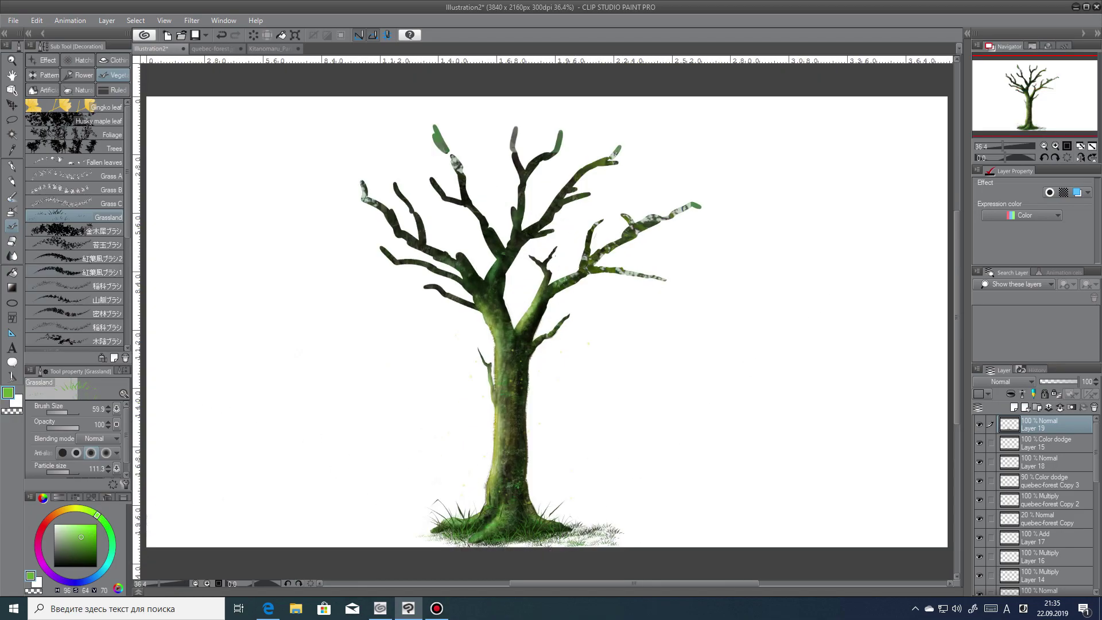
click(84, 285)
drag(473, 527, 561, 536)
click(85, 326)
click(74, 412)
click(573, 534)
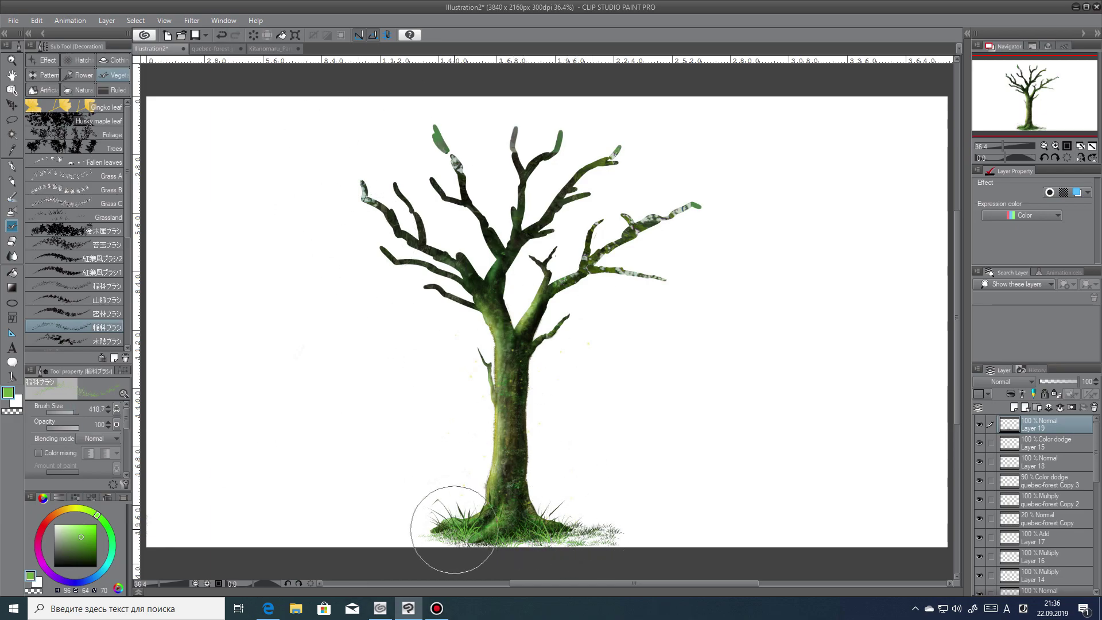
Move Layer 19 below Layer 16 and shade the base of the grass on Layer 16 with the Shadow airbrush.
drag(1079, 447, 1047, 441)
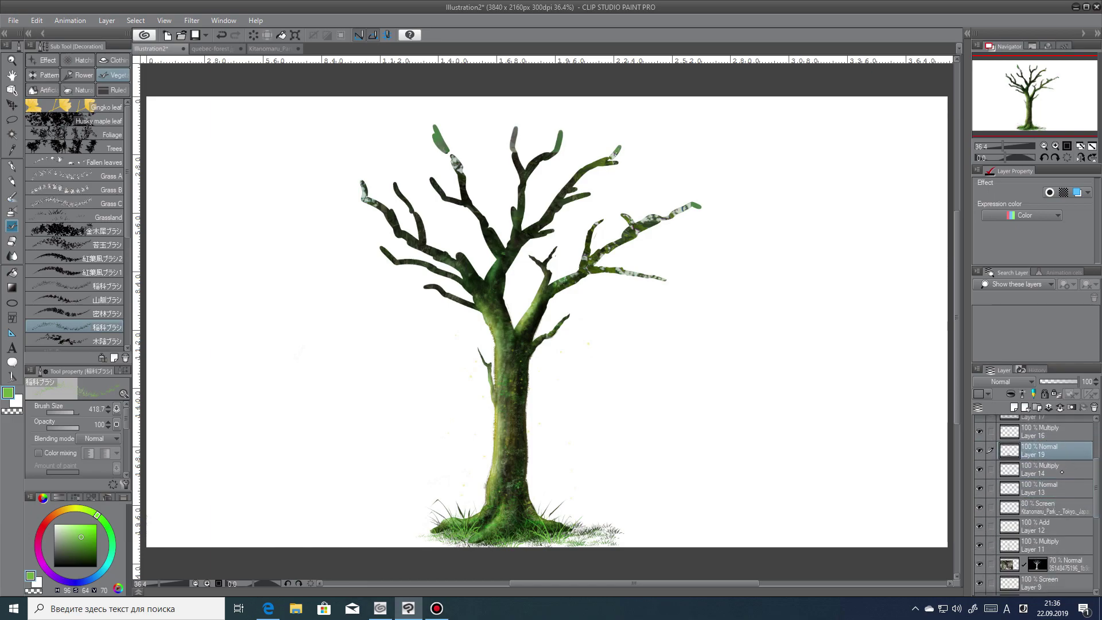
click(1066, 437)
key(b)
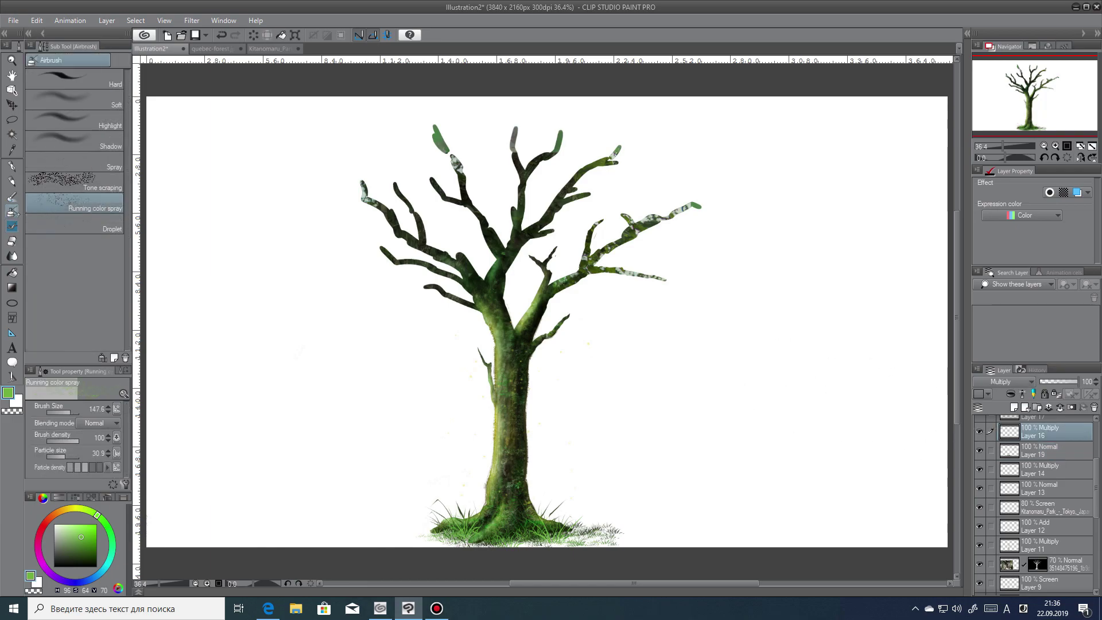
click(95, 137)
drag(85, 538, 80, 549)
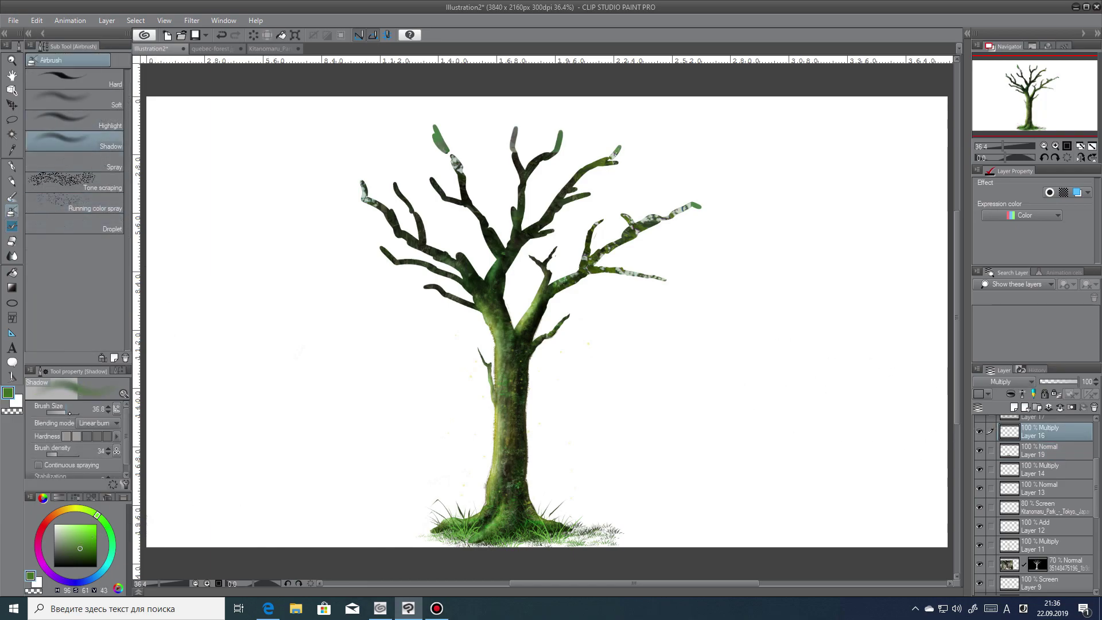
drag(509, 535, 451, 542)
mouse_move(583, 524)
mouse_down()
mouse_move(536, 522)
mouse_move(610, 533)
mouse_move(523, 539)
mouse_move(638, 483)
mouse_move(601, 531)
mouse_move(813, 549)
mouse_up()
key(ctrl+z)
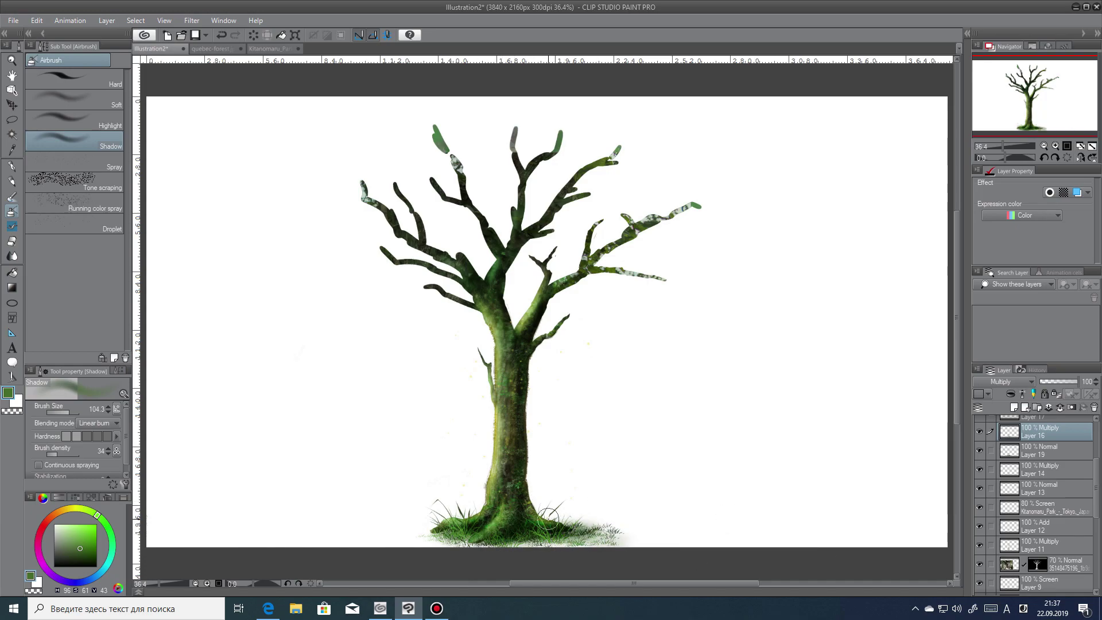
Paint a dark ground shadow extending from the trunk on a new layer and soften it with Blur at size 418.7.
drag(73, 555, 64, 559)
key(ctrl+shift+n)
mouse_move(551, 531)
mouse_down()
mouse_move(746, 549)
mouse_move(577, 534)
mouse_move(669, 558)
mouse_move(573, 544)
mouse_move(816, 543)
mouse_move(574, 539)
mouse_up()
key(j)
click(73, 412)
mouse_move(789, 540)
mouse_down()
mouse_move(732, 569)
mouse_move(595, 534)
mouse_move(617, 530)
mouse_move(630, 507)
mouse_move(667, 551)
mouse_move(677, 534)
mouse_move(806, 543)
mouse_up()
key(ctrl+z)
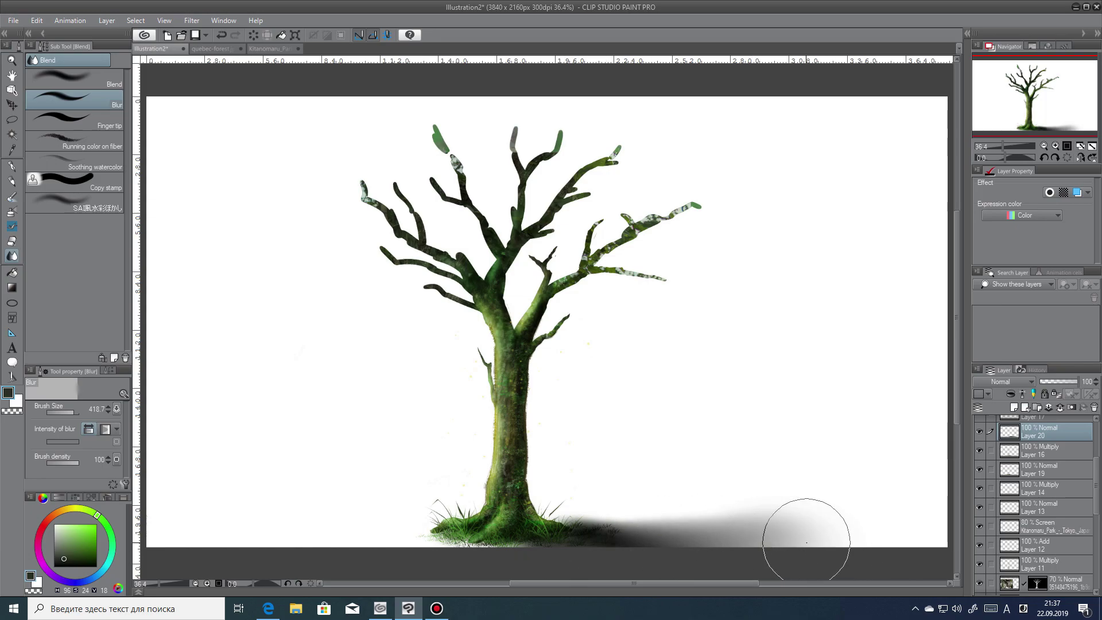
Brighten the grass and roots on Layer 15 with the Soft airbrush in green at size 147.6.
scroll(1045, 499, up, 3)
click(1047, 426)
click(81, 542)
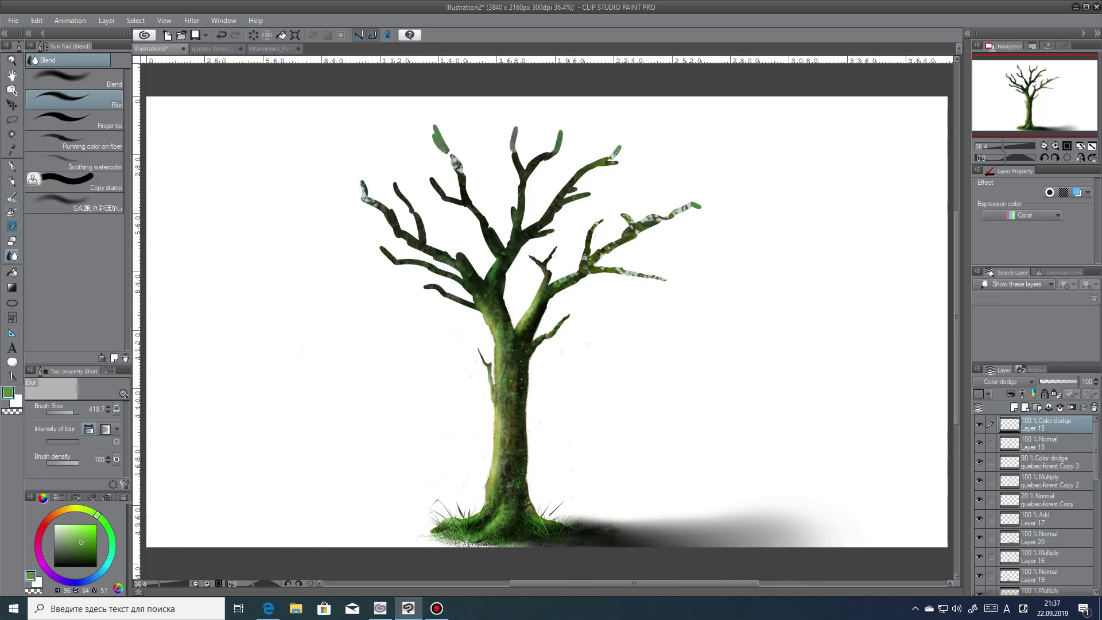
key(b)
mouse_move(465, 511)
mouse_down()
mouse_move(450, 551)
mouse_move(474, 544)
mouse_move(468, 509)
mouse_move(479, 543)
mouse_move(572, 534)
mouse_move(501, 529)
mouse_move(493, 516)
mouse_move(455, 544)
mouse_move(489, 534)
mouse_move(501, 517)
mouse_move(498, 544)
mouse_move(548, 527)
mouse_move(530, 534)
mouse_move(593, 529)
mouse_move(592, 538)
mouse_move(520, 534)
mouse_move(597, 529)
mouse_move(624, 542)
mouse_up()
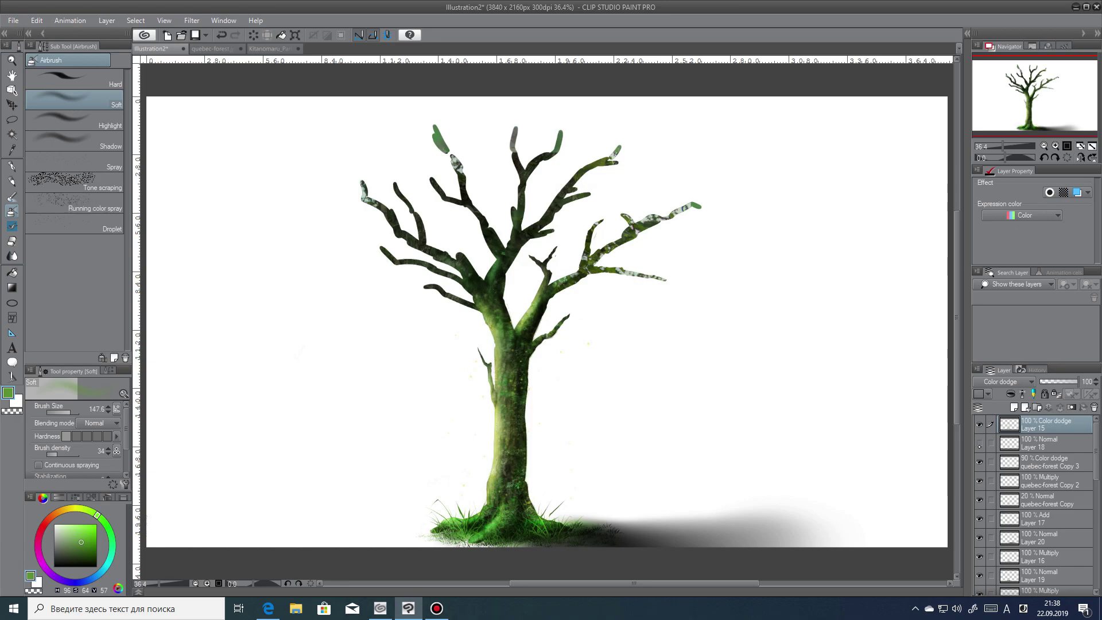
Hide Layer 13 and change the paper color to medium grey.
scroll(1036, 506, down, 5)
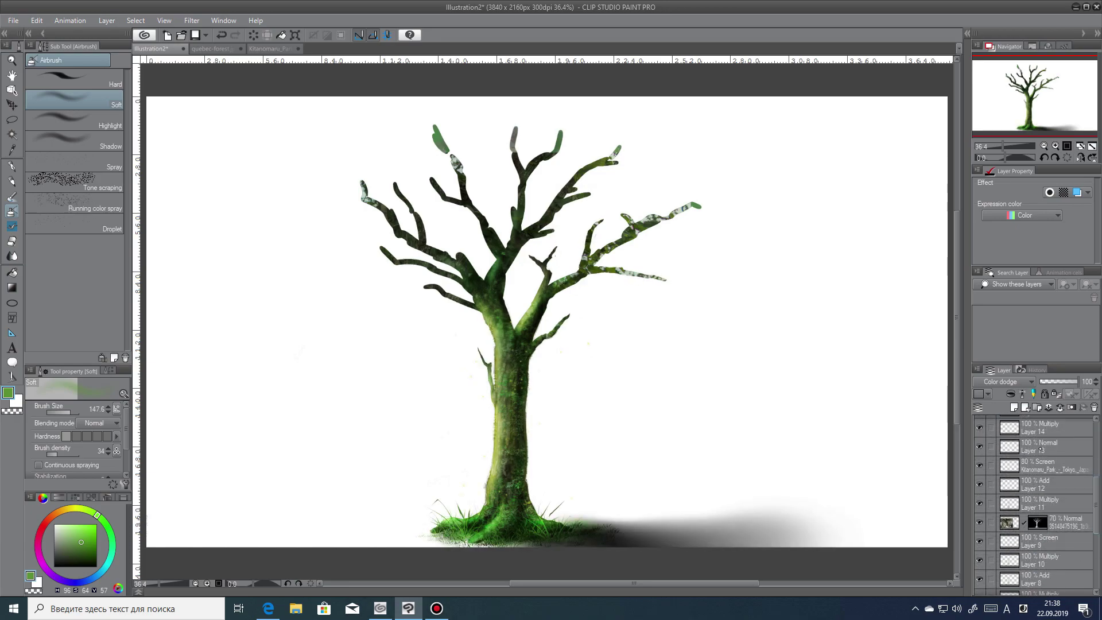
click(1013, 454)
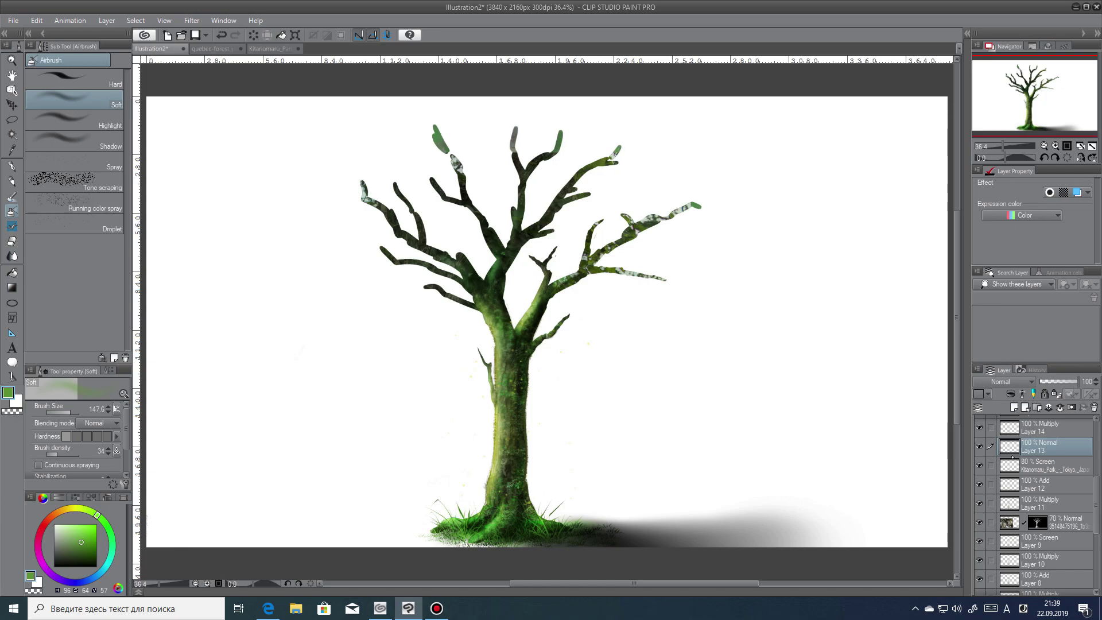
click(981, 448)
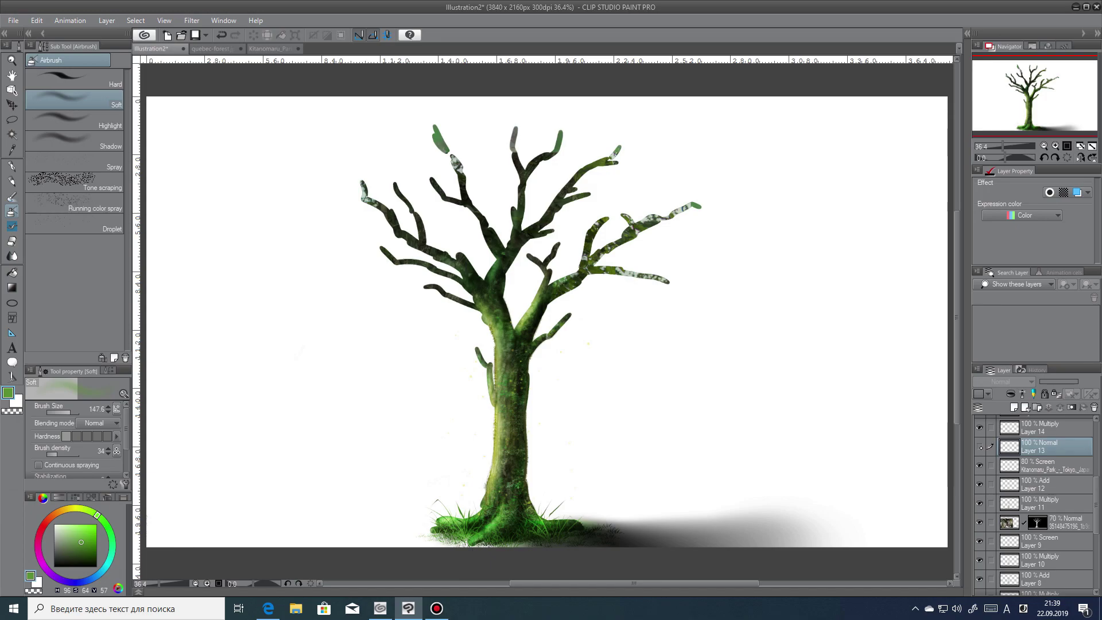
click(1051, 585)
mouse_move(1097, 506)
mouse_down()
mouse_move(1096, 562)
mouse_move(1096, 448)
mouse_up()
click(1071, 184)
click(1071, 202)
Lower Layer 15's opacity to 60% and erase its stray glow around the grass and trunk with the Soft eraser.
click(1051, 424)
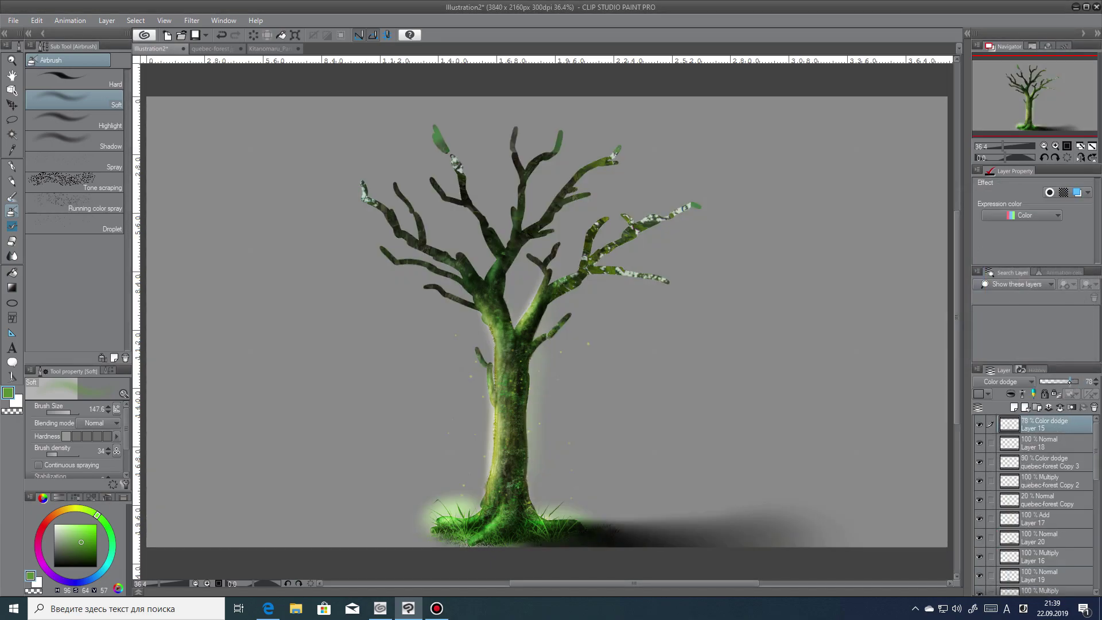
click(1066, 381)
key(e)
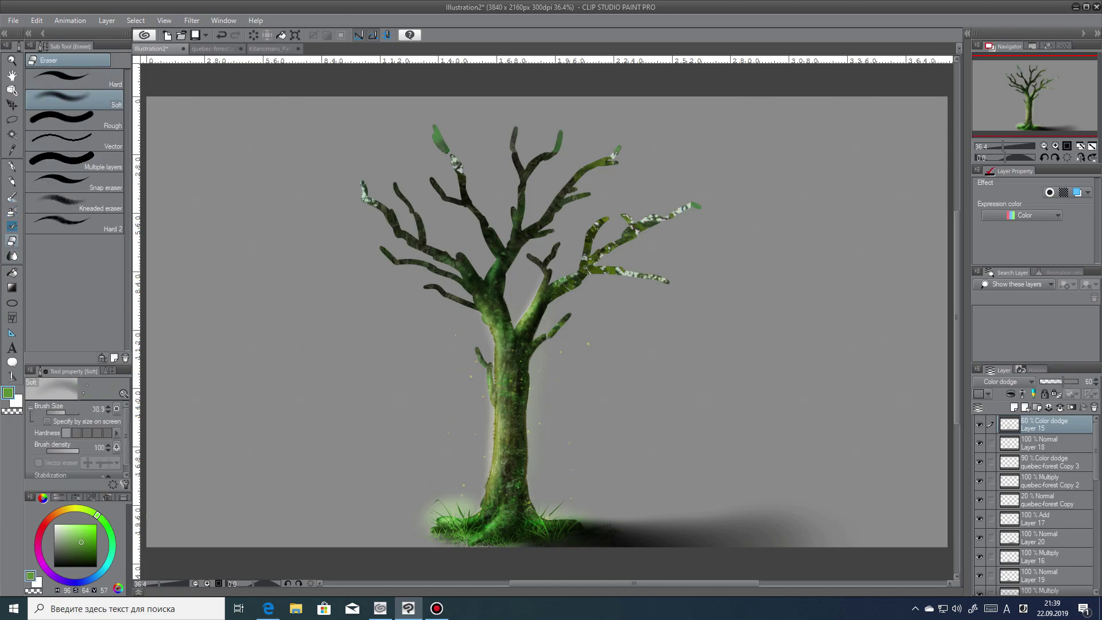
drag(441, 497, 486, 468)
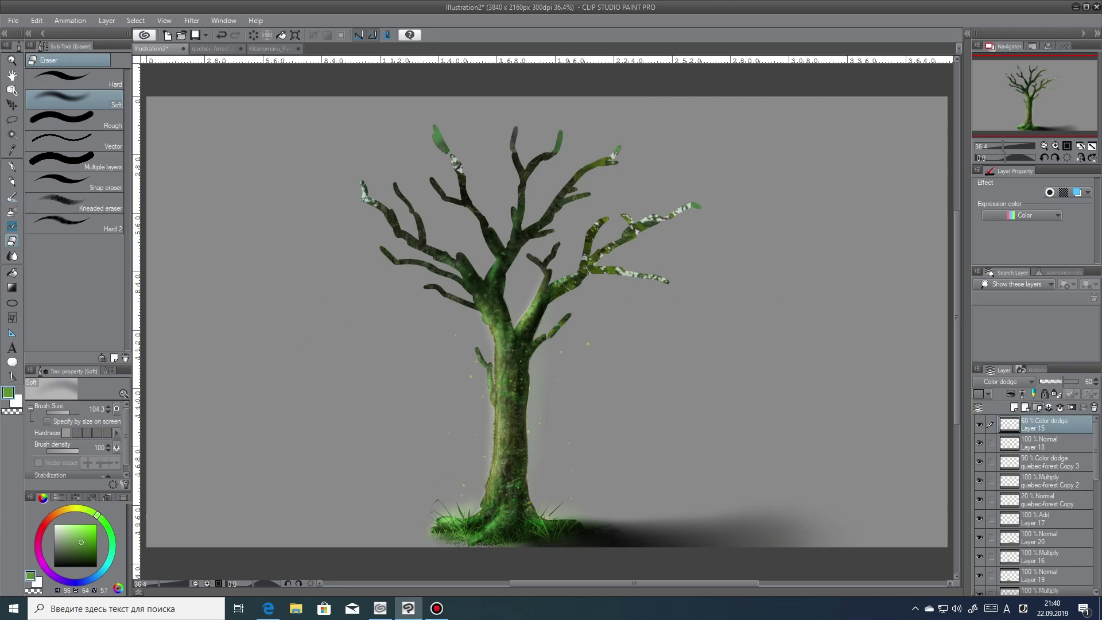
Add a folder at the top of the layer stack and a second folder above the masked bark photo containing Layer 21.
click(1038, 407)
click(1015, 408)
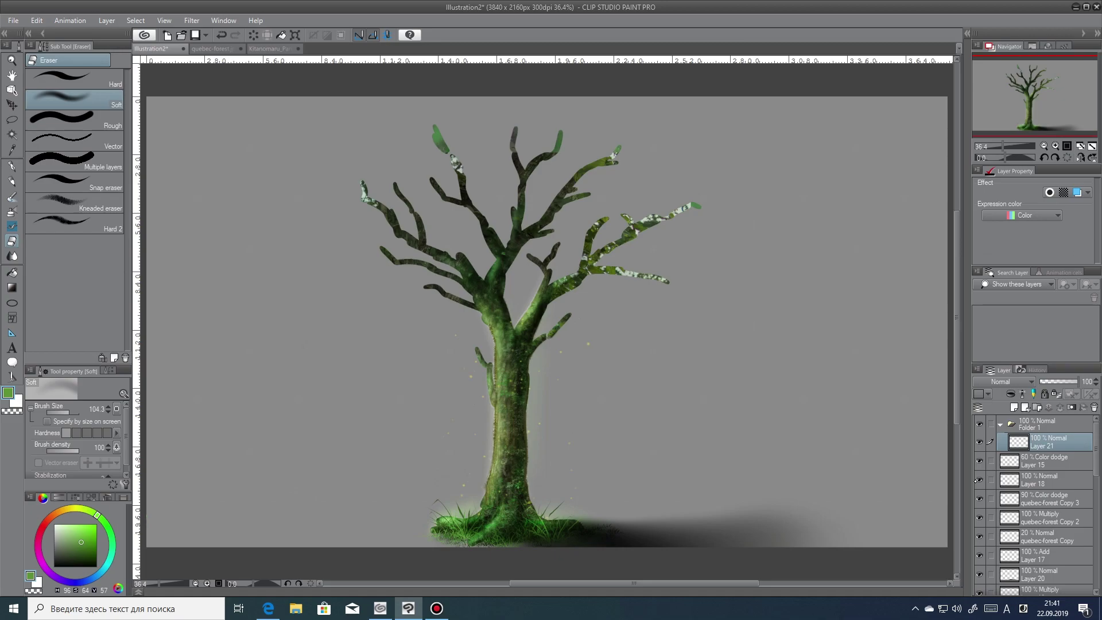
drag(1058, 439, 1064, 545)
click(1036, 407)
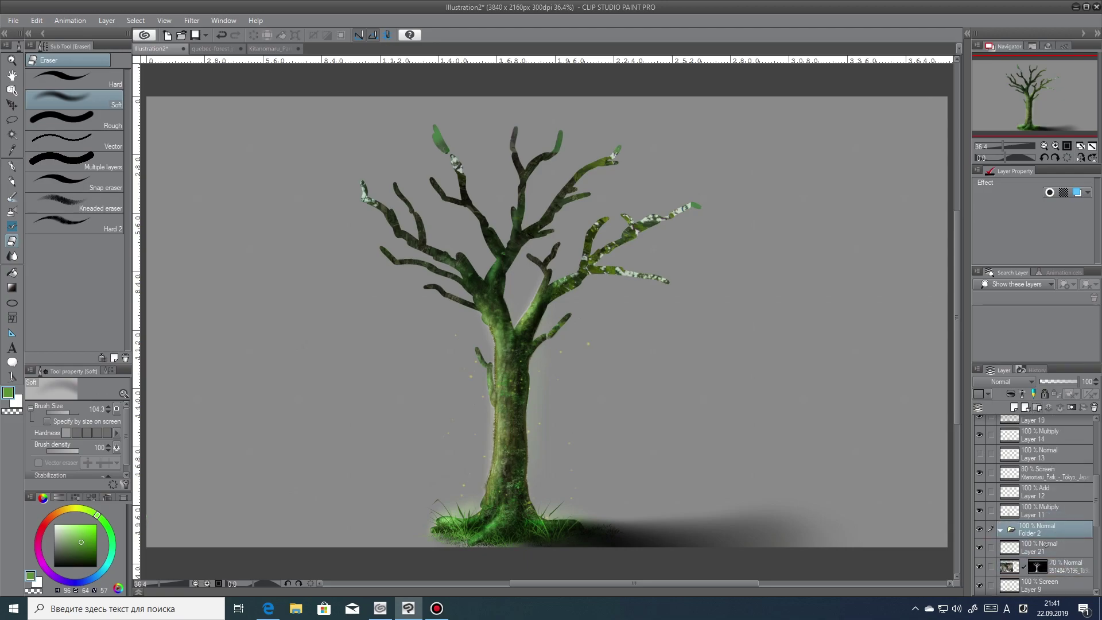
click(1046, 544)
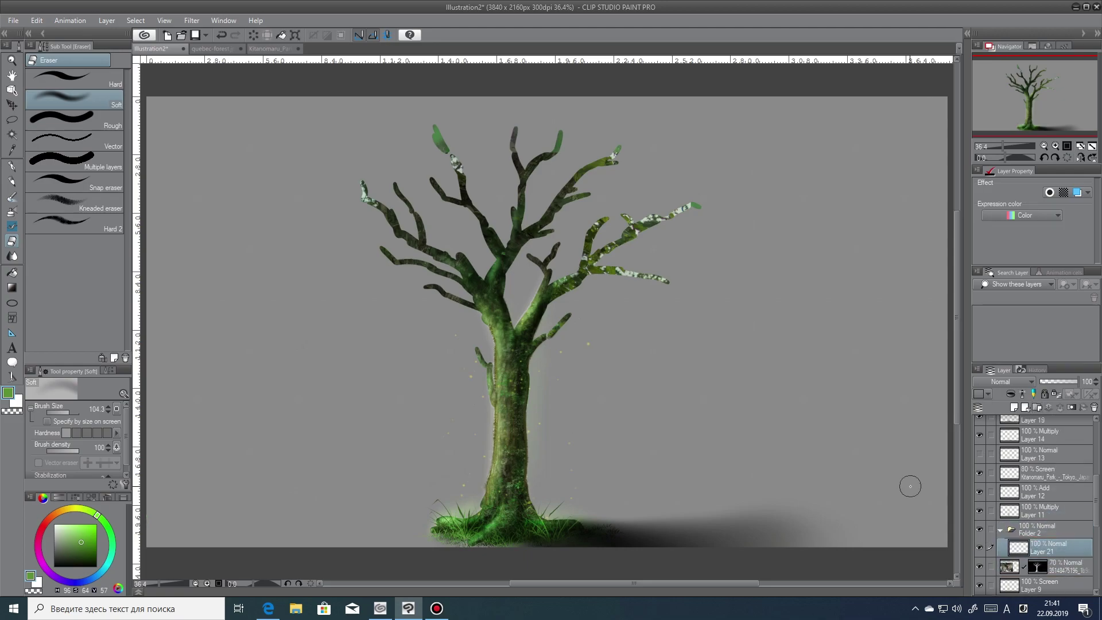
Try painting foliage on Layer 21 with the N나뭇잎2 brush.
key(b)
scroll(78, 224, down, 10)
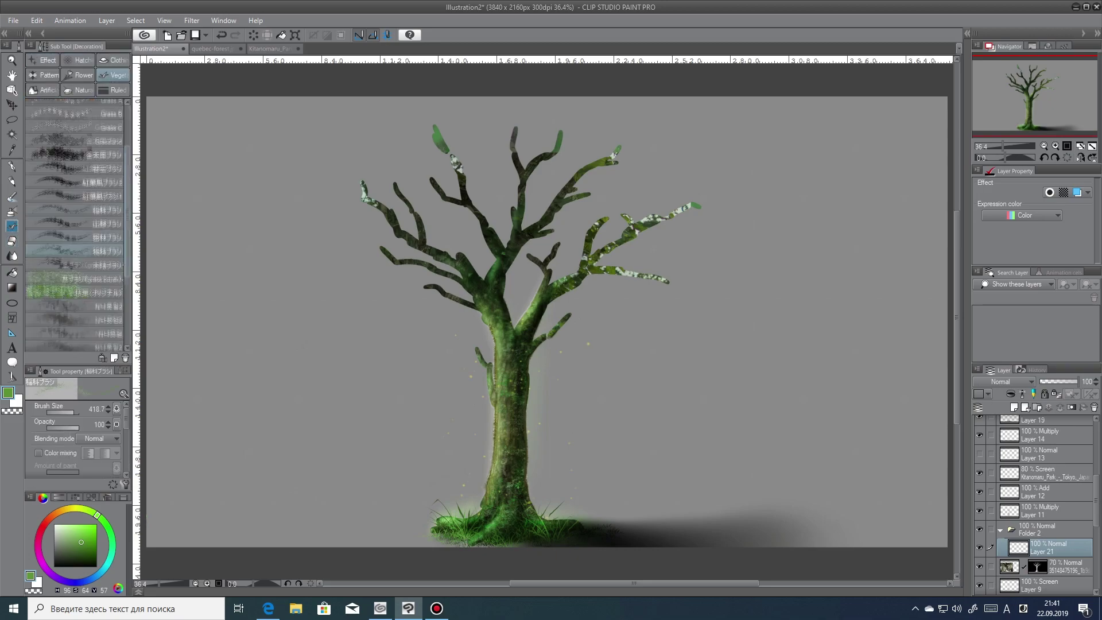
click(75, 194)
drag(462, 304, 506, 477)
key(ctrl+z)
Move Folder 2 below Layer 1, just above the paper, and make its Layer 21 active.
mouse_move(1047, 529)
mouse_down()
mouse_move(1061, 591)
mouse_move(1059, 564)
mouse_up()
click(980, 568)
click(980, 568)
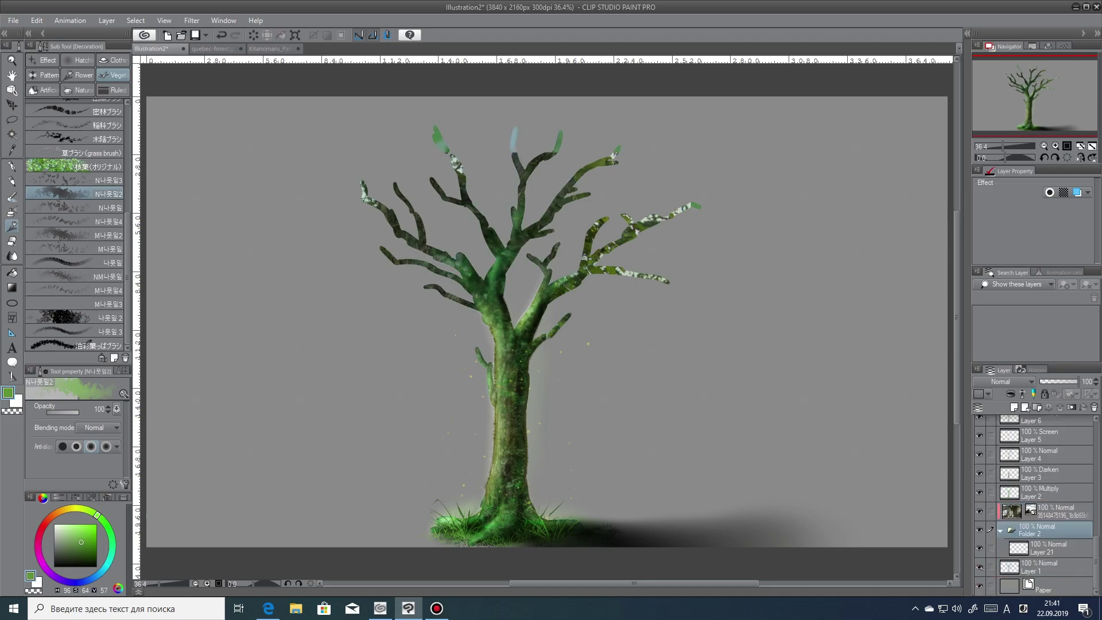
key(ctrl+z)
key(ctrl+y)
key(ctrl+z)
key(ctrl+y)
key(ctrl+z)
key(ctrl+y)
drag(1025, 538, 1046, 578)
click(1045, 568)
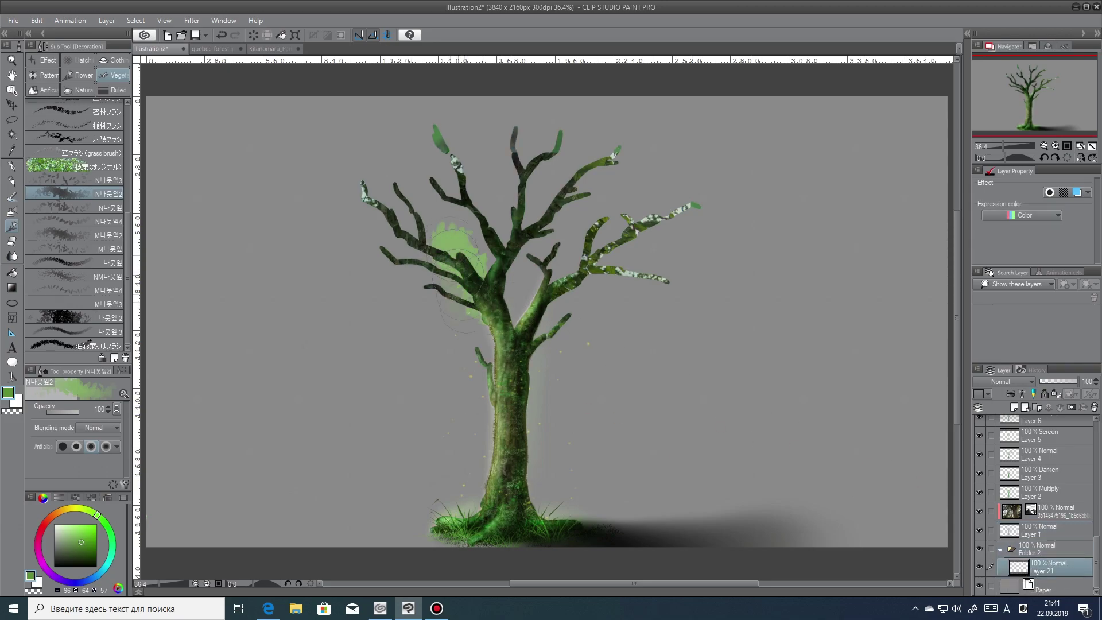
Try out several leaf brushes with single test dabs beside the branches.
click(86, 139)
click(75, 112)
click(458, 271)
key(ctrl+z)
scroll(77, 224, up, 5)
click(75, 272)
click(440, 231)
key(ctrl+z)
Paint the full light green canopy behind the branches on Layer 21 with 金木犀ブラシ at particle size 175.6.
click(75, 230)
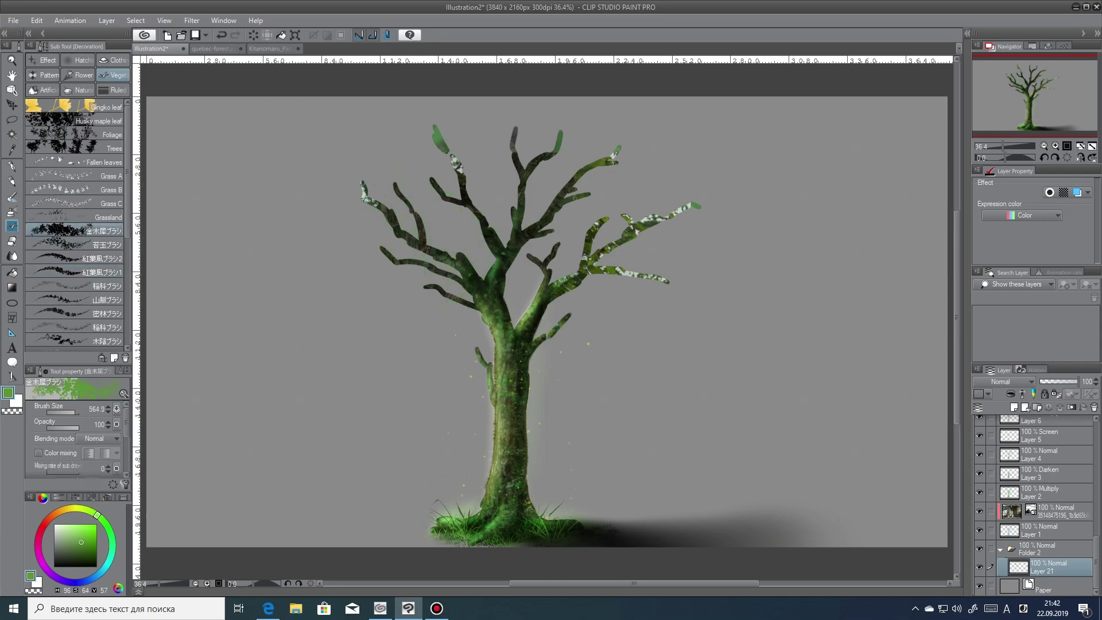
click(71, 550)
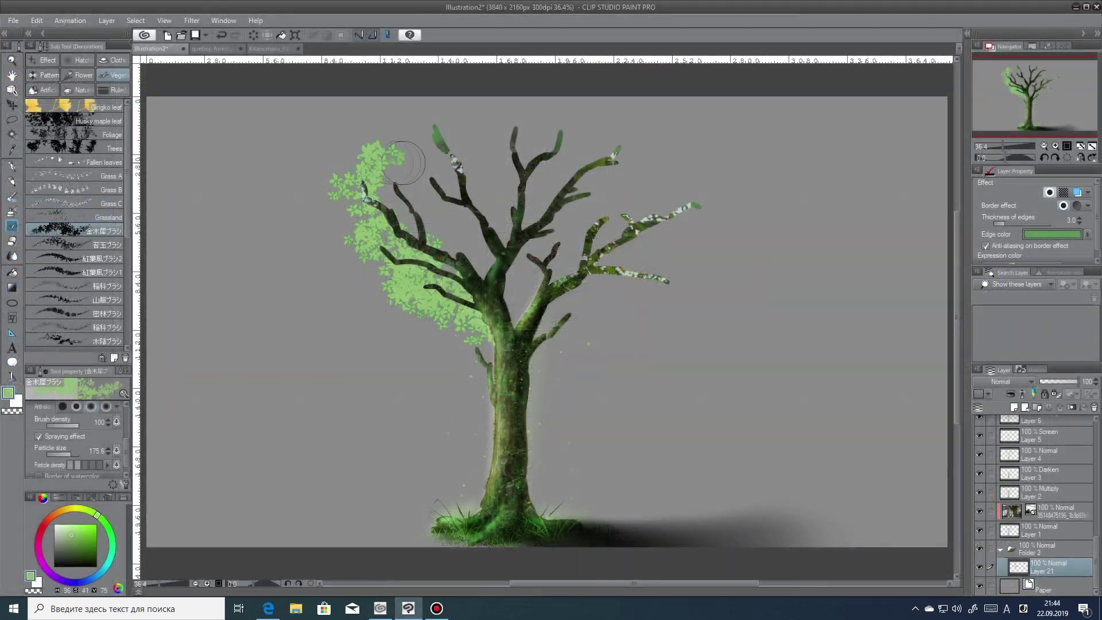
mouse_move(396, 167)
mouse_down()
mouse_move(601, 121)
mouse_move(709, 262)
mouse_move(534, 351)
mouse_move(454, 344)
mouse_move(488, 143)
mouse_move(608, 287)
mouse_move(674, 252)
mouse_up()
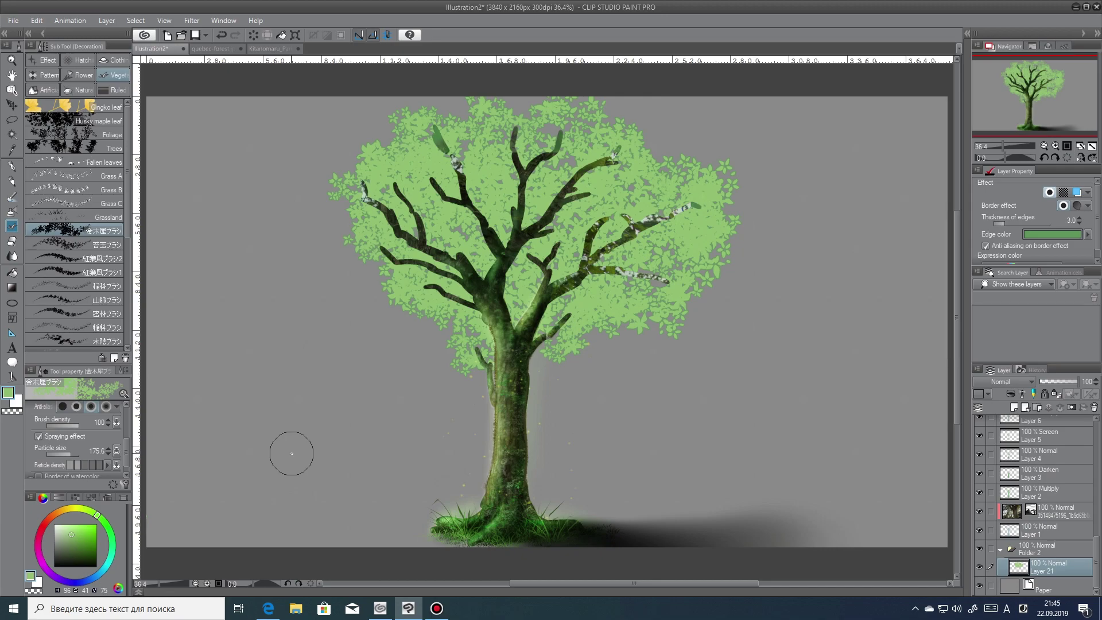
Add a layer above the light foliage, change its border edge color, and paint more leaves over the canopy.
key(ctrl+shift+n)
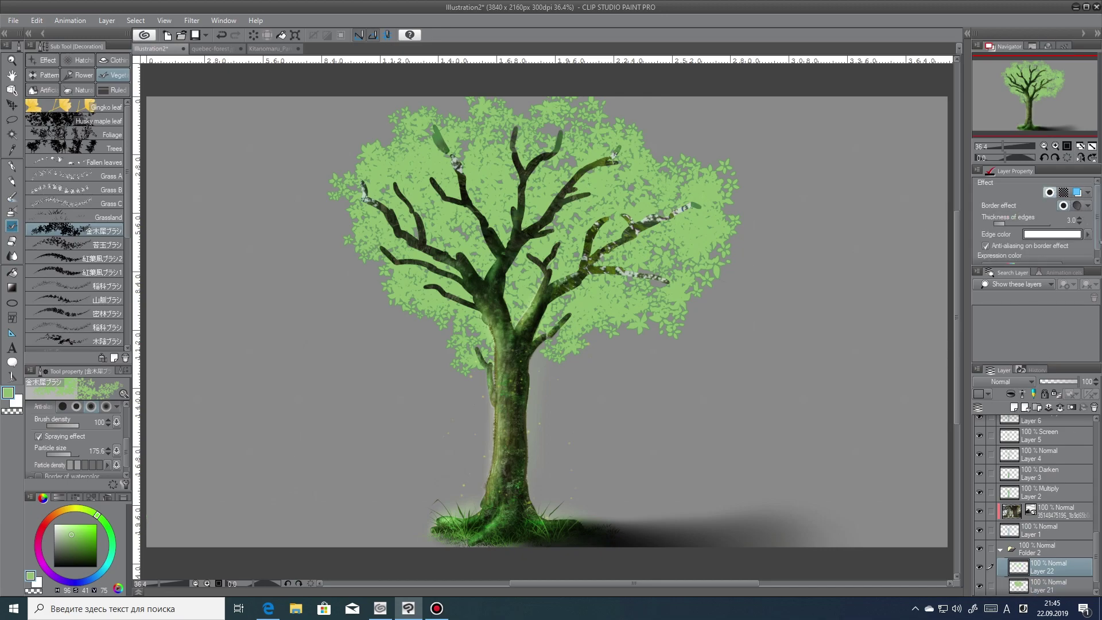
click(1052, 233)
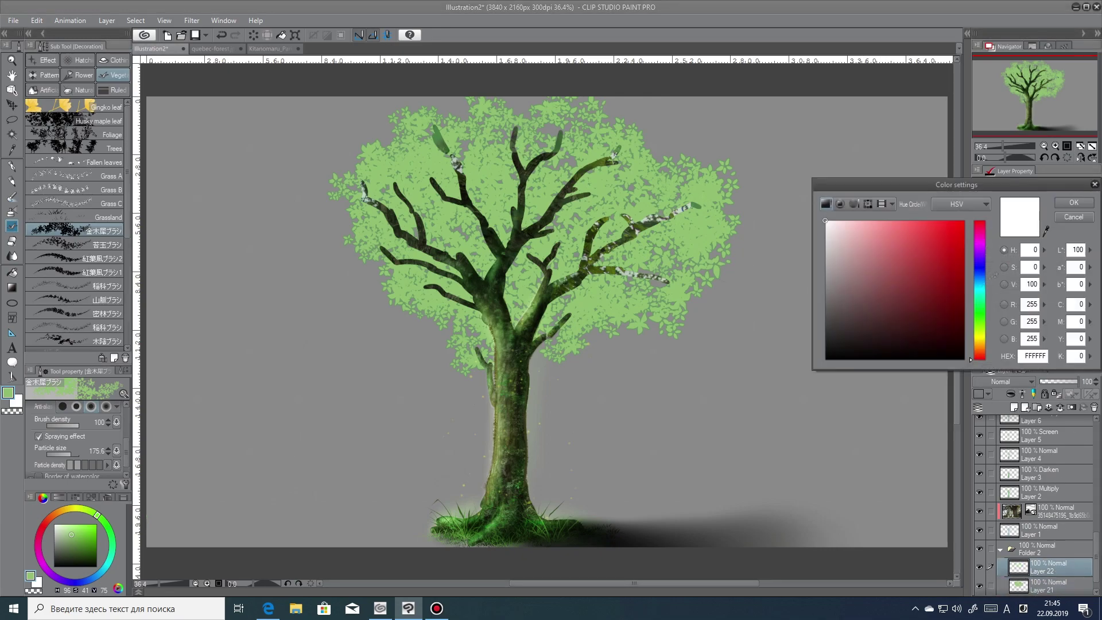
click(905, 293)
click(1074, 202)
click(73, 542)
drag(473, 313, 474, 359)
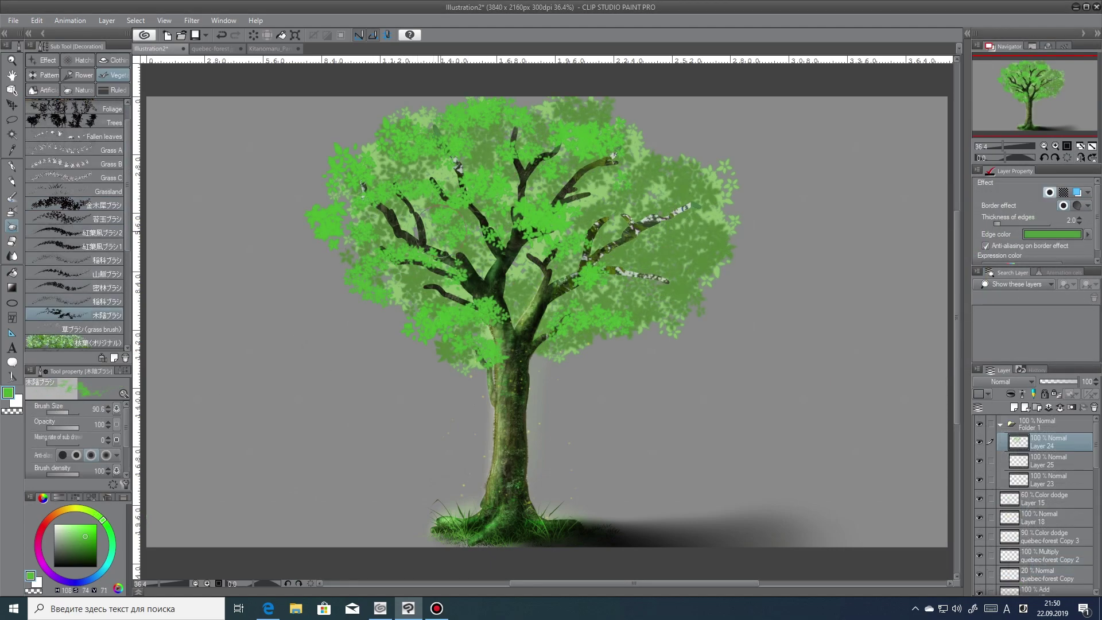
Add bright leaves on Layer 24, then turn off Layer 25's border effect and paint darker leaves over the branches there.
click(420, 230)
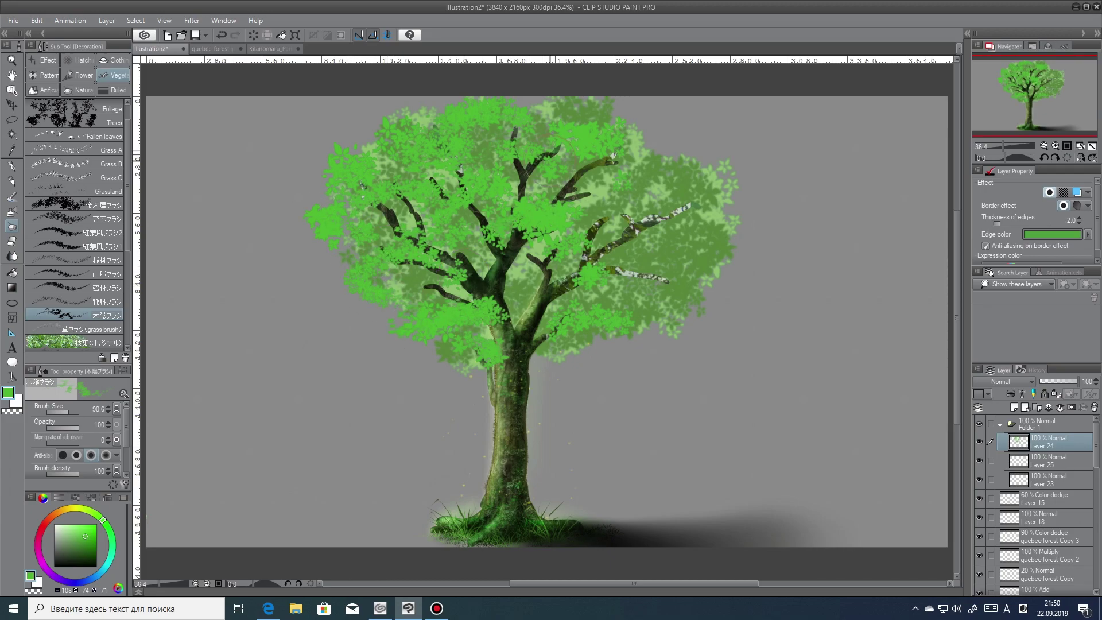
key(alt+bracketleft)
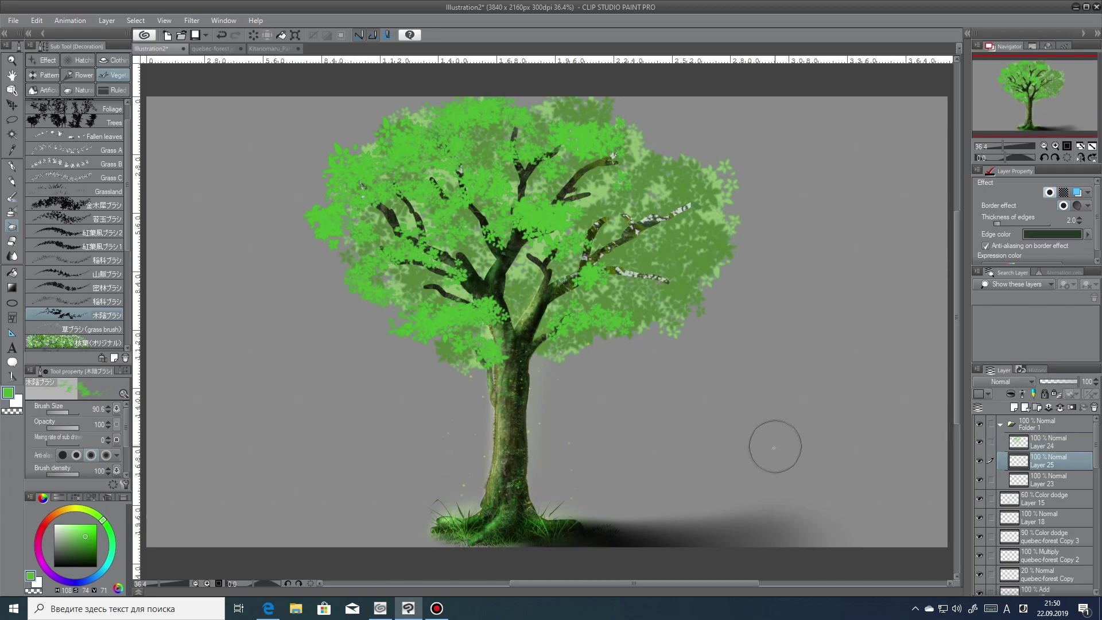
click(78, 546)
mouse_move(388, 310)
mouse_down()
mouse_move(381, 282)
mouse_move(406, 271)
mouse_move(455, 276)
mouse_move(384, 224)
mouse_move(404, 210)
mouse_up()
click(1050, 192)
drag(451, 256, 401, 279)
drag(476, 145, 505, 133)
Fill more of the canopy's branch area with dark green leaves using 金木犀ブラシ on Layer 25.
click(74, 205)
drag(402, 207, 365, 235)
mouse_move(430, 173)
mouse_down()
mouse_move(586, 183)
mouse_move(488, 247)
mouse_up()
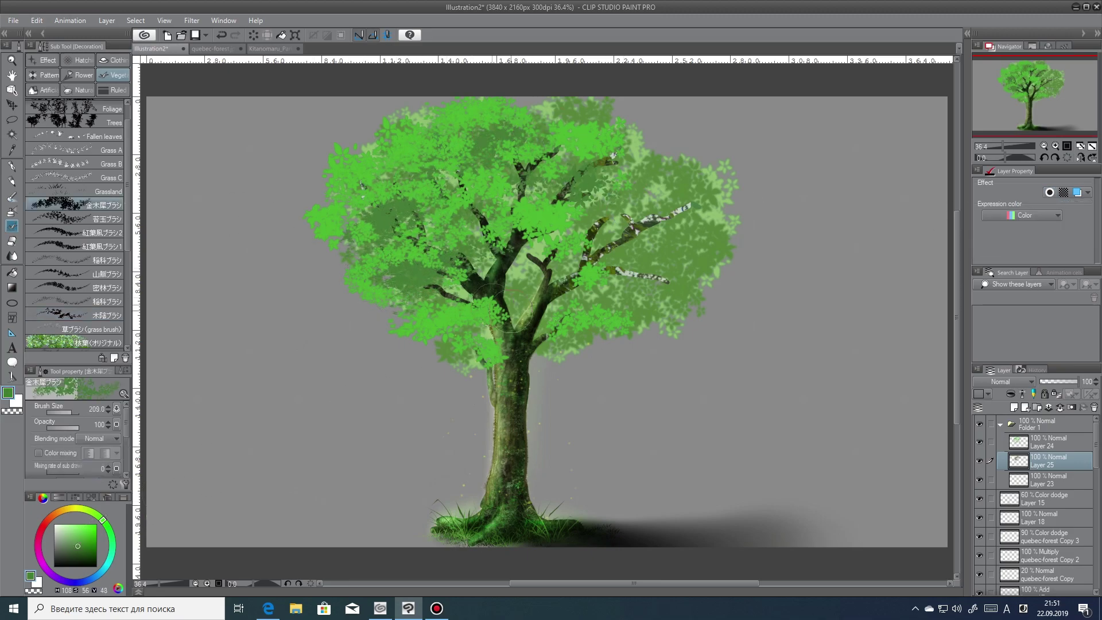
Try clipping Layer 24's bright leaves to the layer below.
click(1049, 442)
click(1011, 394)
click(1011, 394)
click(1011, 394)
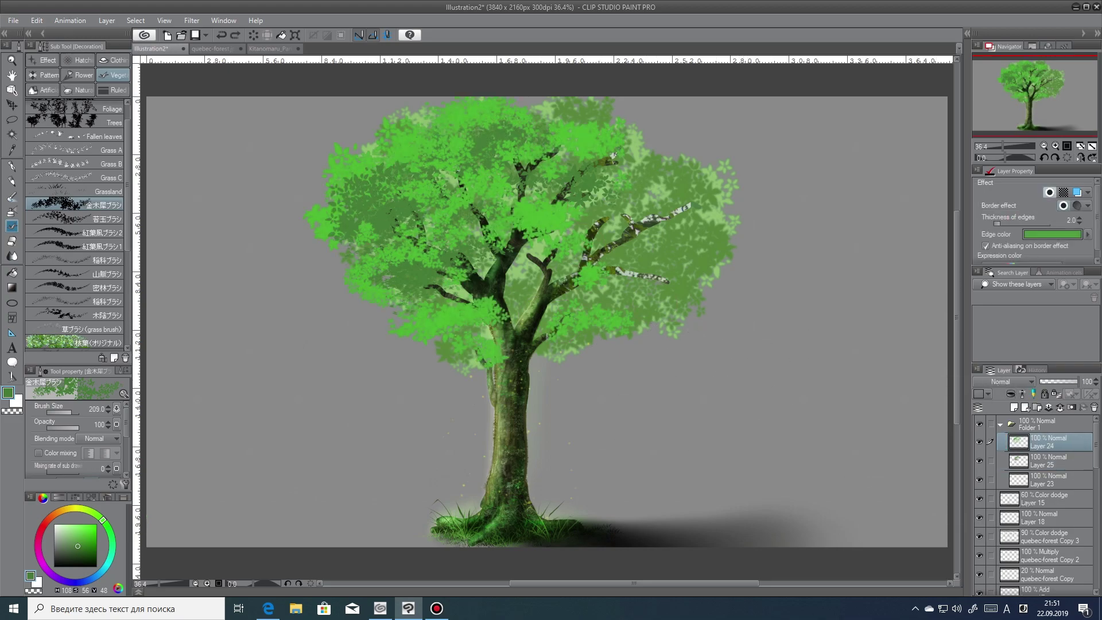
Paint more dark green leaves over the canopy's central branches on Layer 25 and undo the unwanted stroke near the trunk.
key(alt+[)
mouse_move(603, 158)
mouse_down()
mouse_move(571, 227)
mouse_move(471, 265)
mouse_up()
drag(494, 336, 546, 362)
key(ctrl+z)
drag(519, 301, 543, 238)
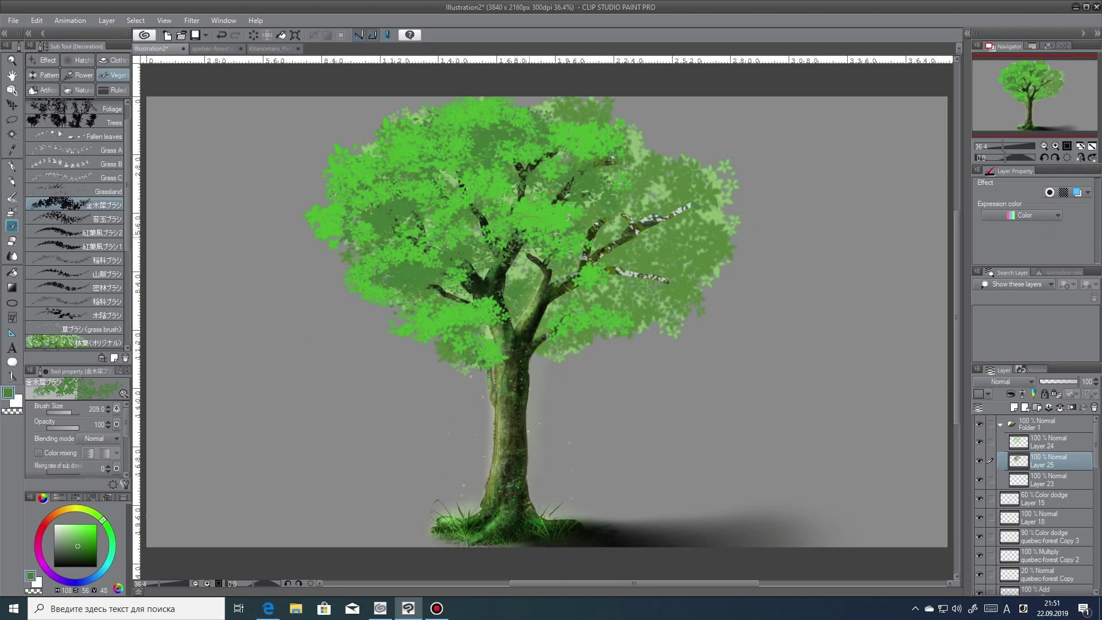
Clip Layer 24's bright leaves to the layer below and hide the light green canopy behind the branches.
key(alt+])
mouse_move(1095, 445)
mouse_down()
mouse_move(1095, 560)
mouse_move(1095, 436)
mouse_up()
click(980, 532)
click(1050, 462)
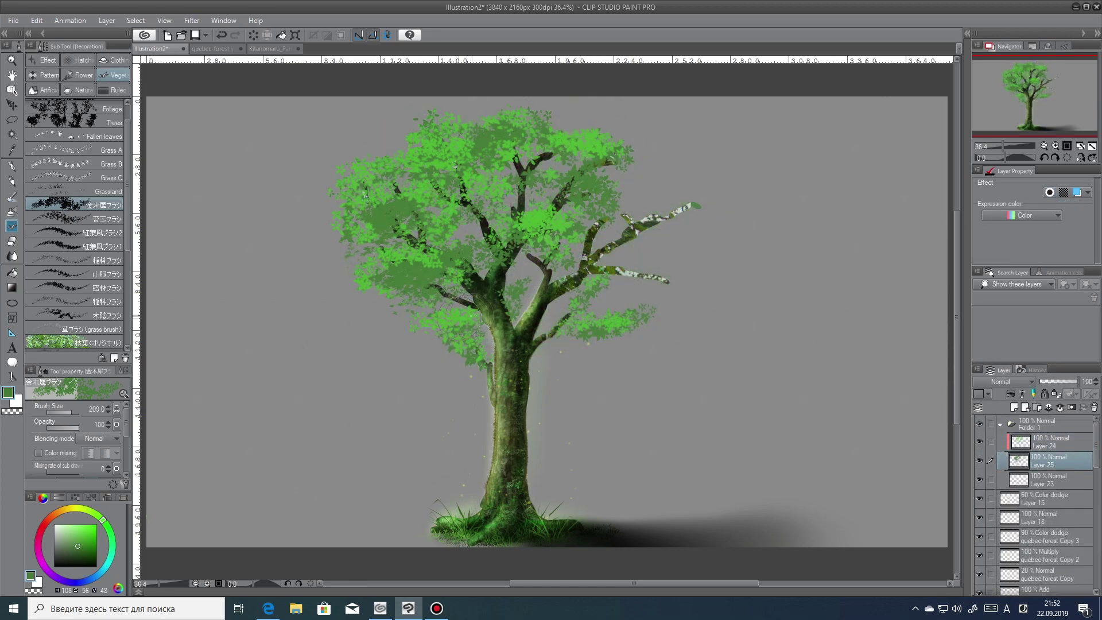
key(ctrl+z)
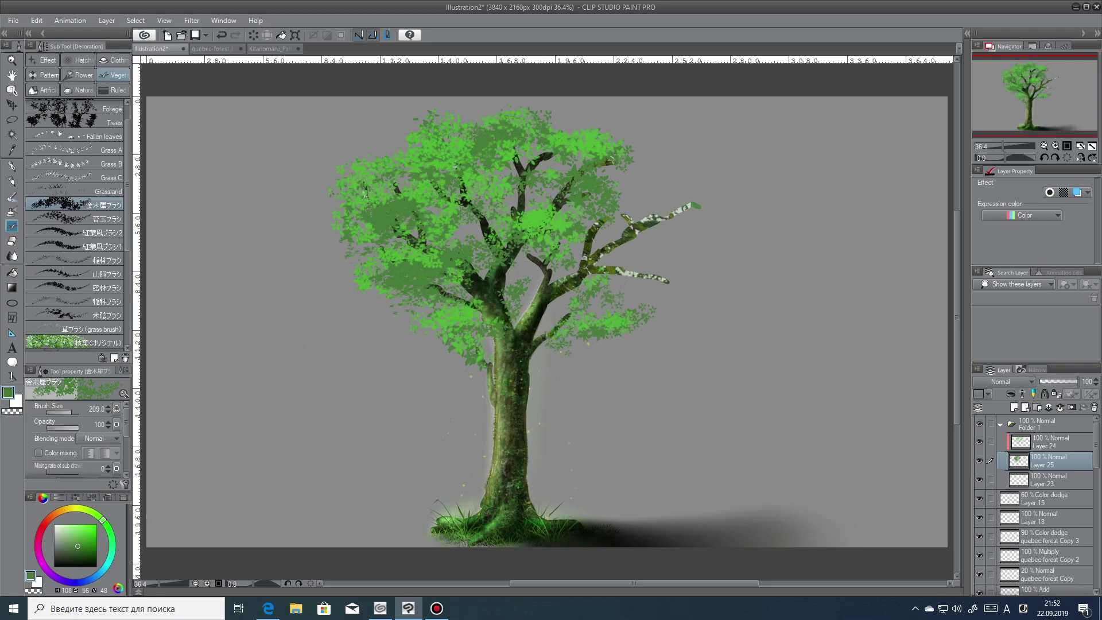
Paint shadow leaves in a darker green on Layer 23 beneath the bright foliage, undoing the unsuitable strokes.
click(1050, 480)
click(70, 557)
mouse_move(459, 293)
mouse_down()
mouse_move(479, 301)
mouse_move(521, 292)
mouse_move(399, 244)
mouse_move(384, 292)
mouse_move(494, 345)
mouse_move(560, 336)
mouse_up()
click(1078, 193)
key(ctrl+z)
key(ctrl+z)
key(ctrl+z)
key(ctrl+z)
mouse_move(432, 308)
mouse_down()
mouse_move(484, 348)
mouse_move(483, 166)
mouse_move(580, 173)
mouse_move(603, 287)
mouse_move(598, 345)
mouse_up()
Paint dark green leaves behind the branches on Layer 26 in Folder 2 to fill out the canopy.
drag(1096, 442, 1096, 563)
click(1050, 547)
click(980, 585)
click(981, 529)
mouse_move(560, 344)
mouse_down()
mouse_move(523, 259)
mouse_move(540, 278)
mouse_move(419, 324)
mouse_move(545, 359)
mouse_move(565, 169)
mouse_move(579, 293)
mouse_up()
click(192, 20)
click(290, 57)
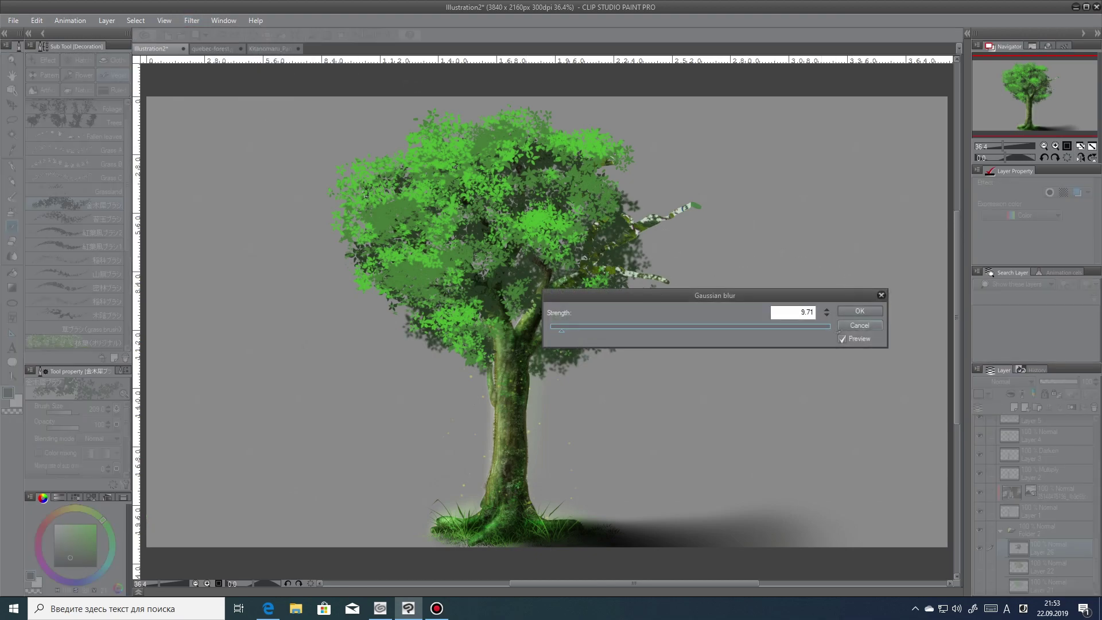
drag(829, 315, 830, 317)
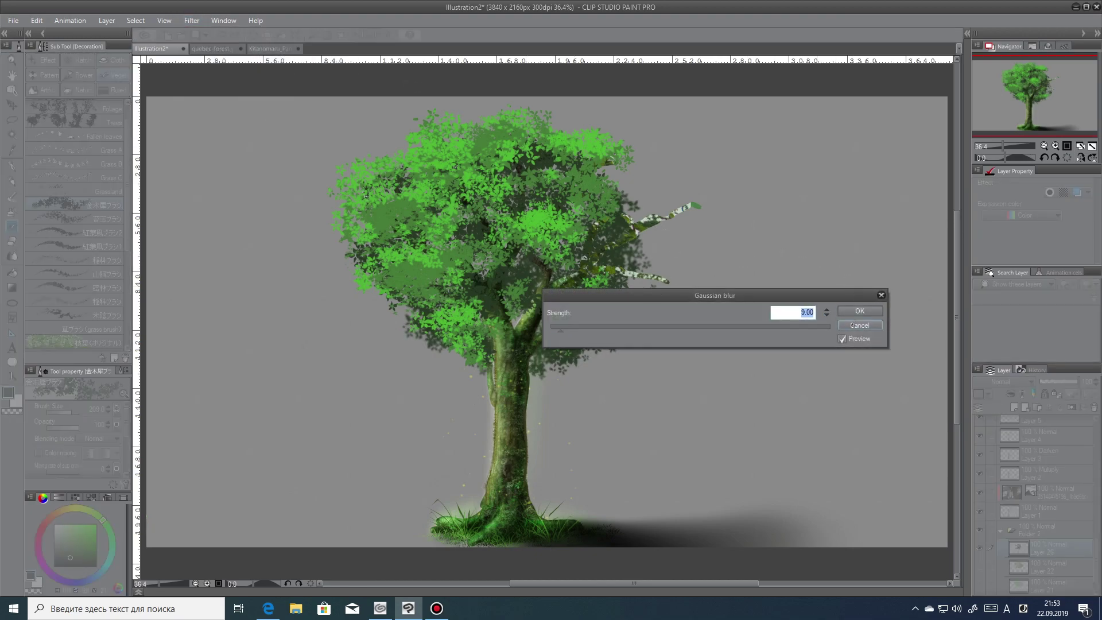
click(856, 324)
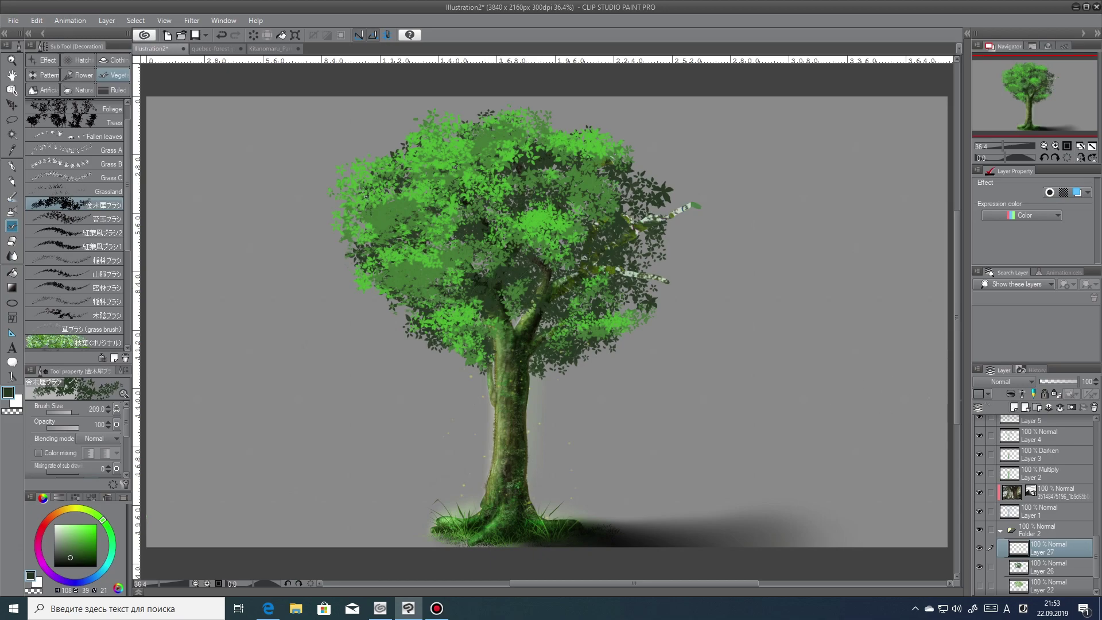
Paint slightly lighter green leaves on Layer 27 and apply a Gaussian blur to the dark leaves on Layer 26.
click(76, 552)
click(483, 238)
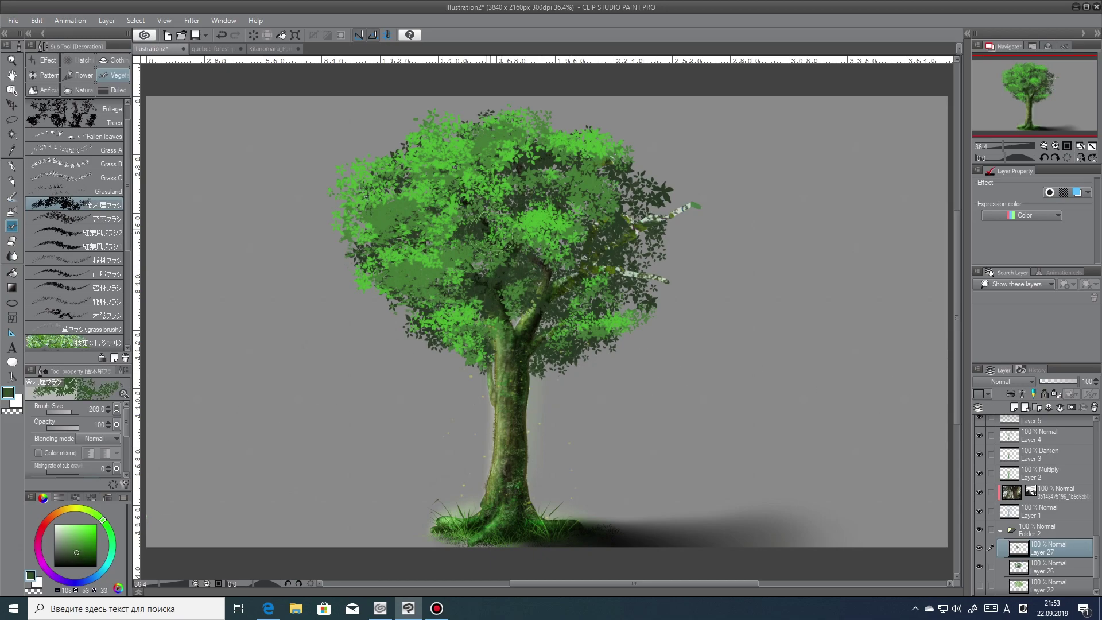
click(1046, 530)
click(1047, 548)
click(1047, 567)
click(191, 21)
mouse_move(221, 36)
click(299, 64)
click(827, 310)
click(826, 310)
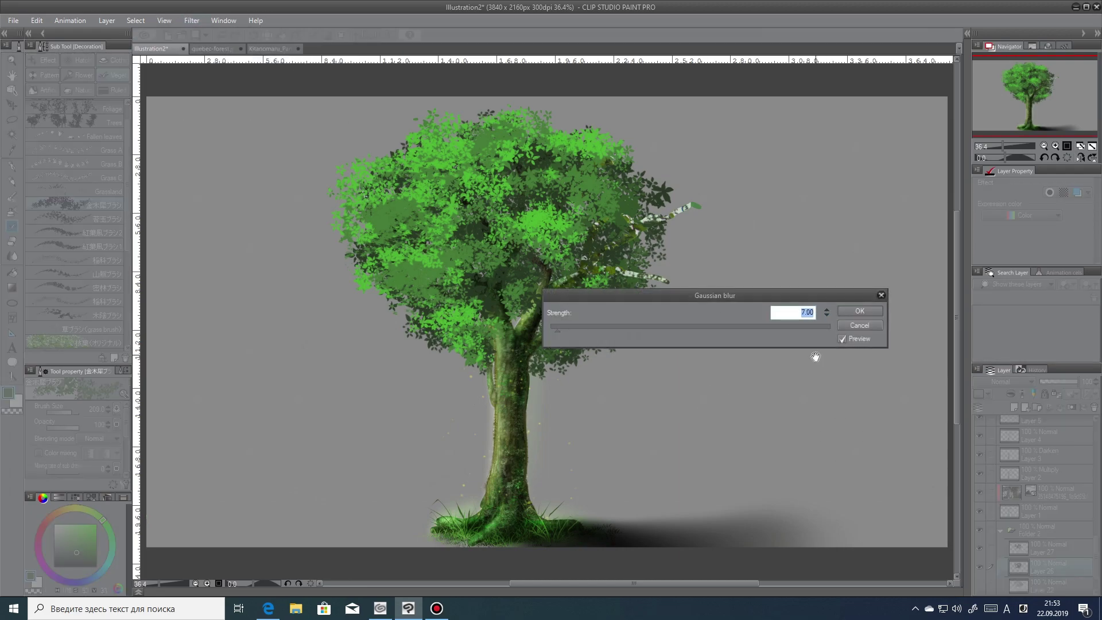
click(827, 310)
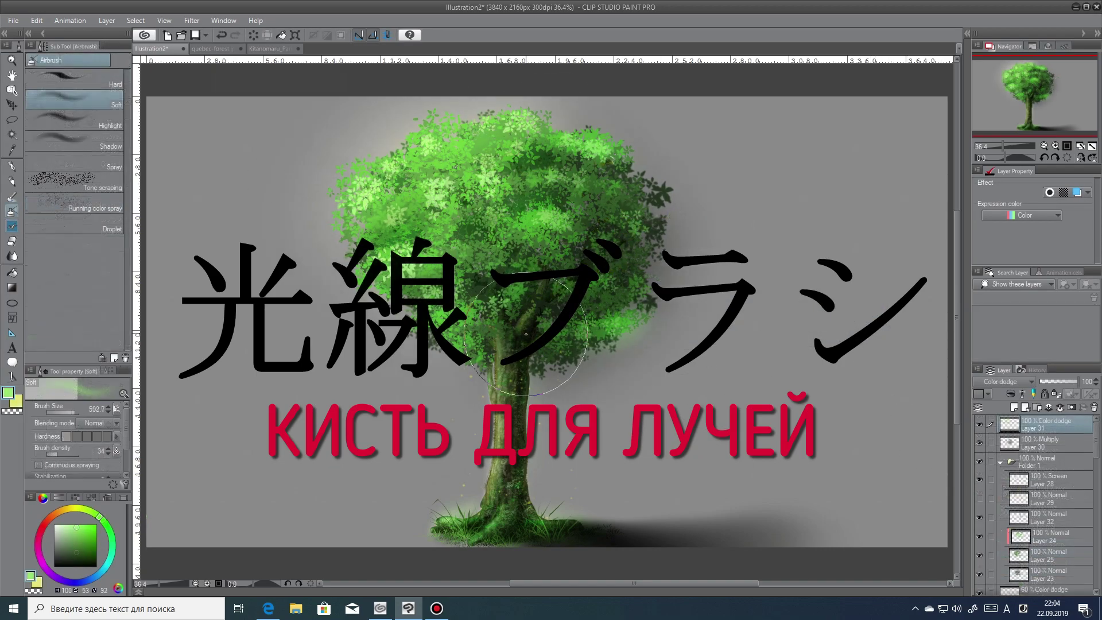
Airbrush a soft shadow beside the canopy's shaded side and along the ground on Multiply Layer 30, using a color sampled from the foliage.
click(1045, 443)
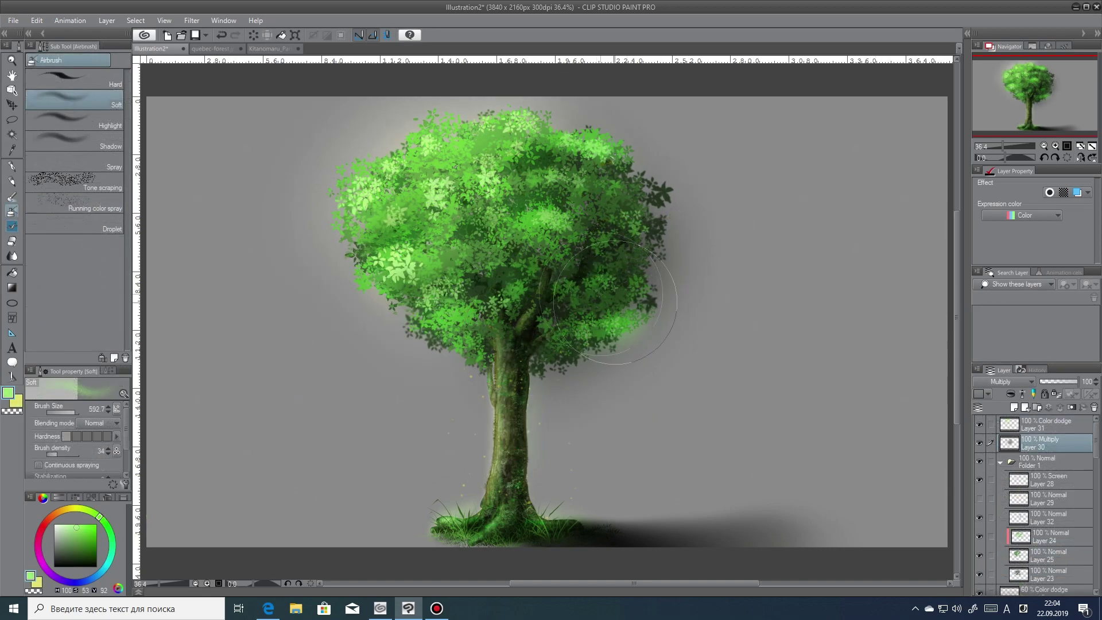
alt+click(623, 201)
key(ctrl+z)
mouse_move(632, 241)
mouse_down()
mouse_move(585, 338)
mouse_move(606, 336)
mouse_move(714, 394)
mouse_move(696, 234)
mouse_move(740, 379)
mouse_up()
mouse_move(822, 431)
mouse_down()
mouse_move(876, 540)
mouse_move(861, 531)
mouse_move(909, 524)
mouse_move(859, 585)
mouse_up()
key(ctrl+z)
mouse_move(804, 549)
mouse_down()
mouse_move(873, 553)
mouse_move(758, 563)
mouse_up()
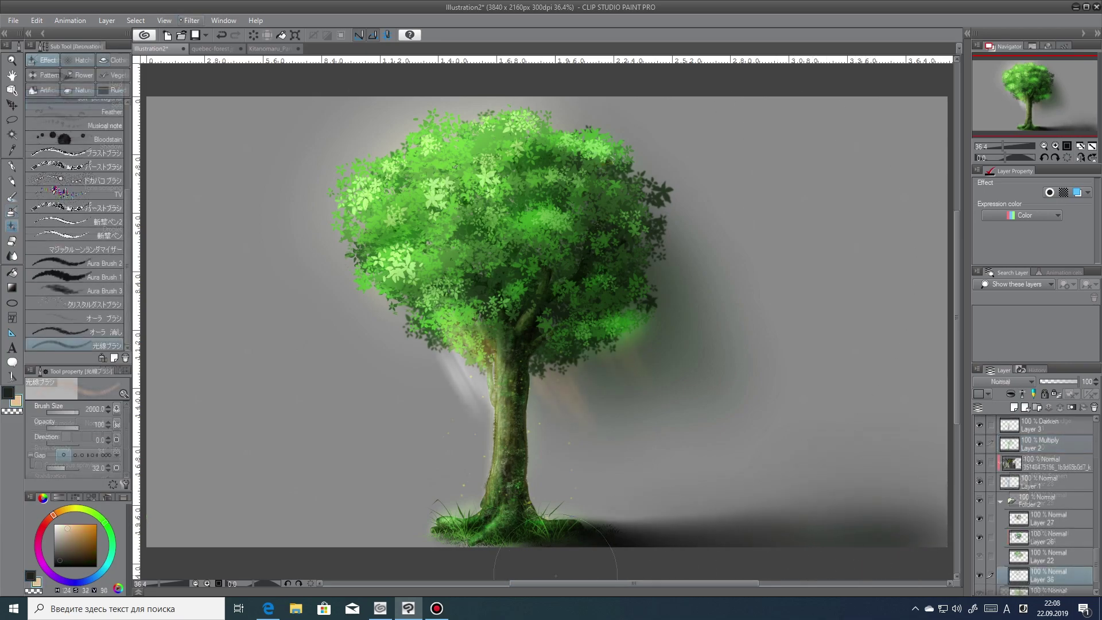
Apply a Gaussian blur of strength 12 to the layer below Layer 22 in Folder 2.
click(191, 20)
click(287, 60)
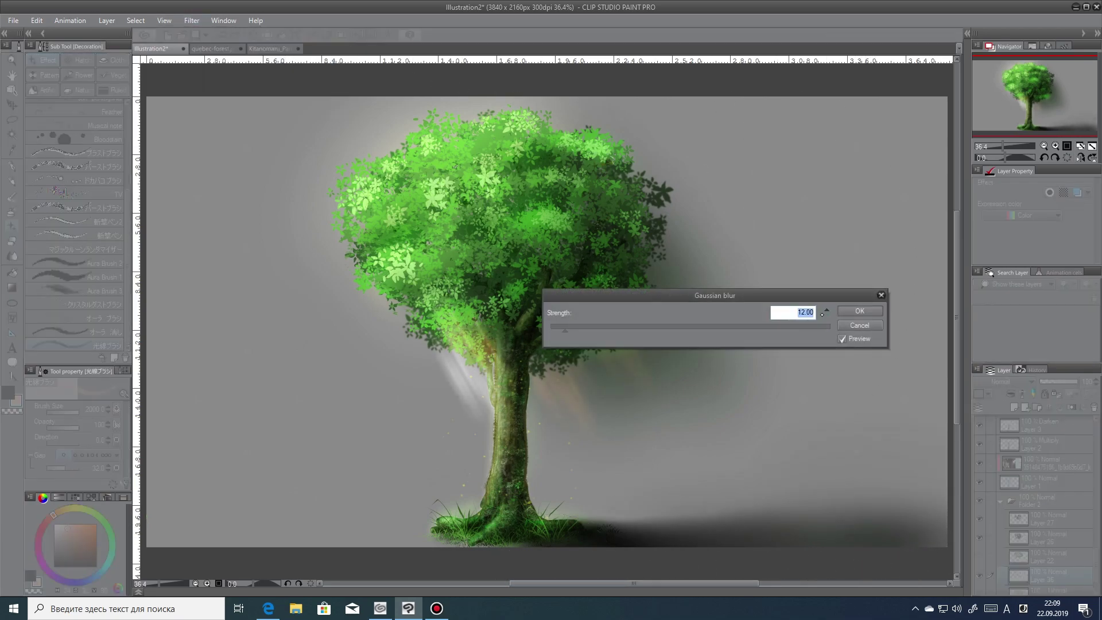
click(860, 310)
drag(1098, 529, 1097, 437)
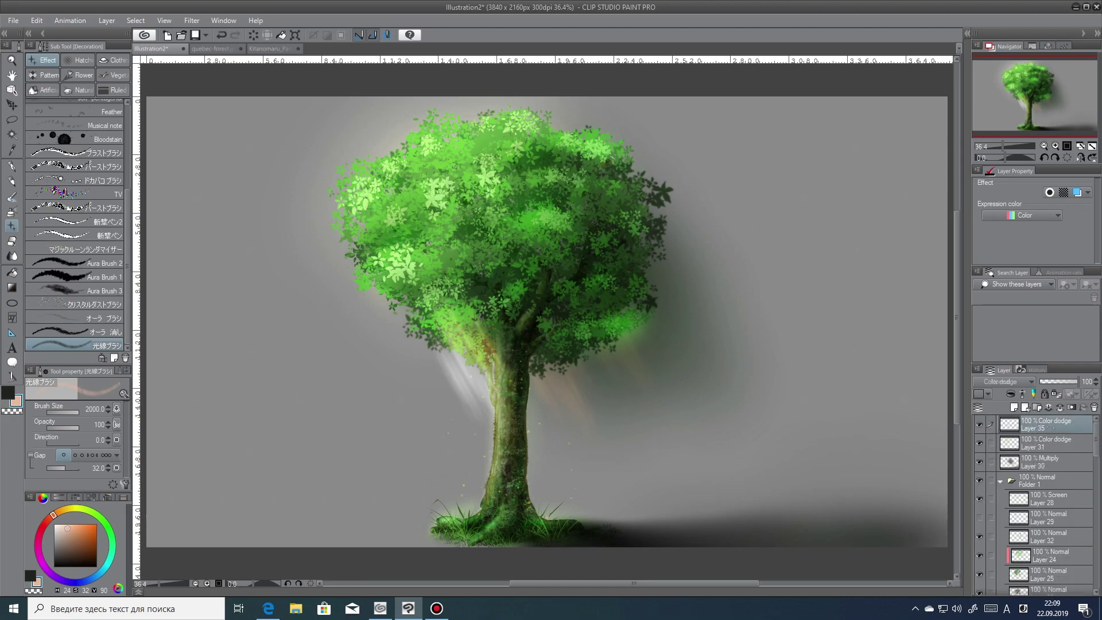
Soften the light rays on Color dodge Layer 35 with the Blur tool and erase their excess glow over the trunk.
click(1056, 426)
key(j)
drag(504, 420, 497, 447)
mouse_move(1096, 439)
mouse_down()
mouse_move(1096, 573)
mouse_move(1096, 438)
mouse_up()
click(1056, 548)
click(1005, 381)
click(1005, 170)
click(1055, 424)
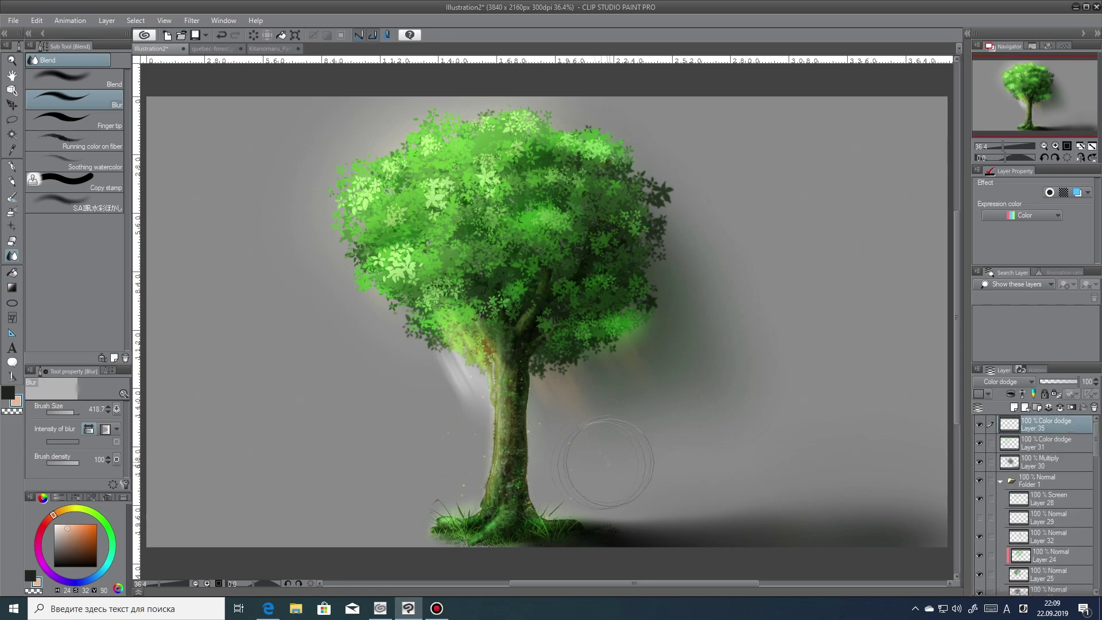
key(e)
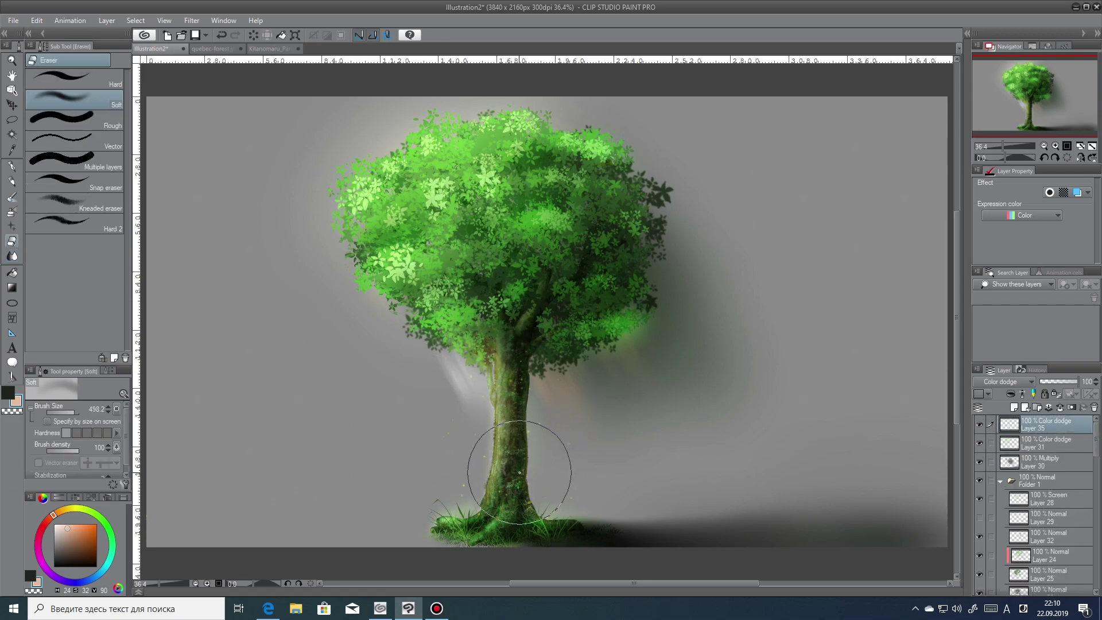
Try adding and softening another light ray below the canopy's lit side with 光線ブラシ on Layer 35.
key(b)
click(459, 402)
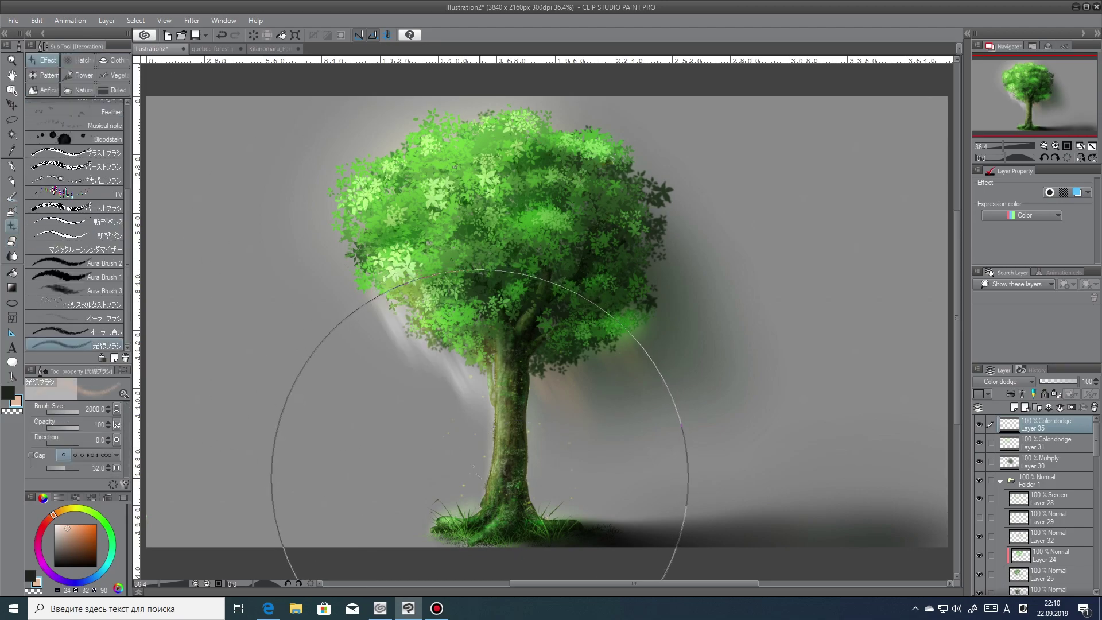
key(e)
key(j)
scroll(514, 511, down, 2)
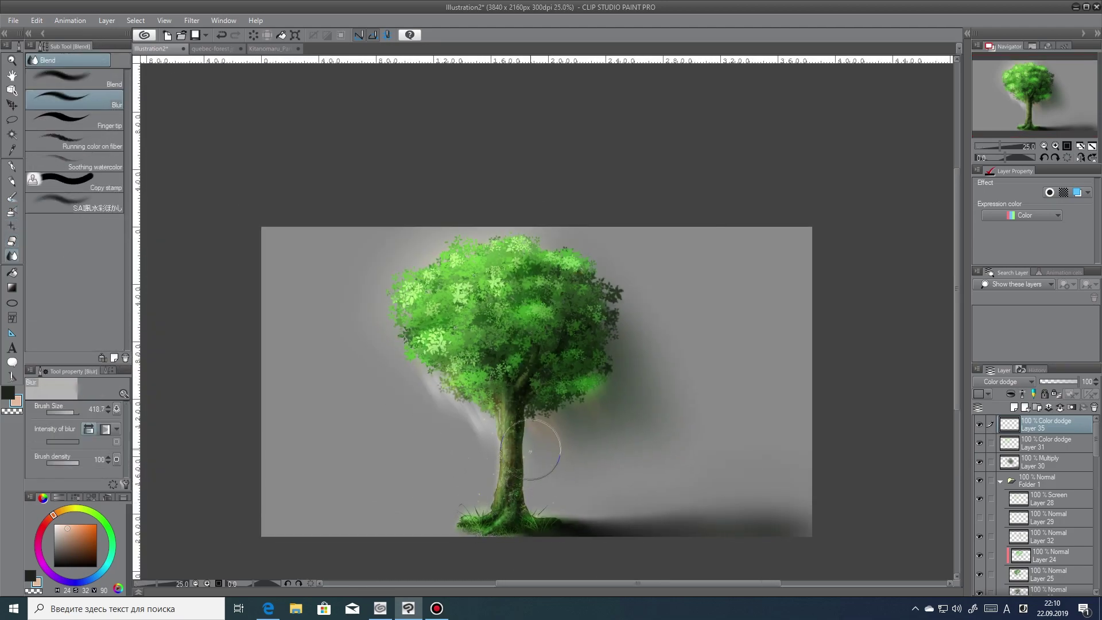
scroll(523, 474, up, 1)
scroll(511, 495, up, 1)
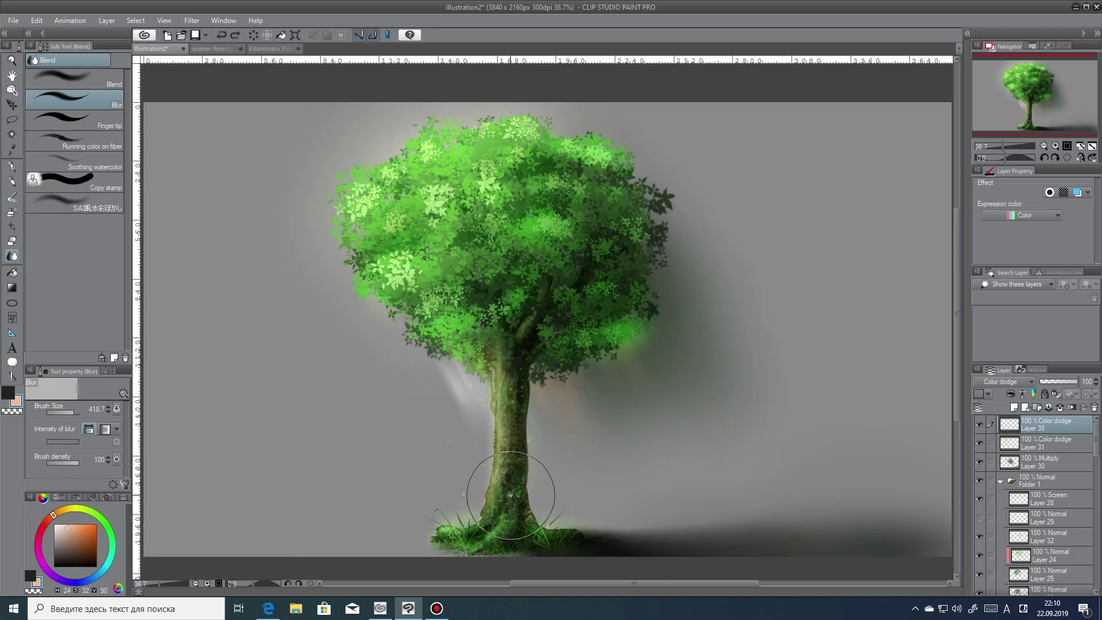
Paint more light rays through the canopy with 光線ブラシ on Layer 35, then soften and erase the excess.
key(b)
drag(503, 280, 525, 339)
drag(555, 183, 594, 267)
key(j)
key(e)
mouse_move(516, 270)
mouse_down()
mouse_move(510, 246)
mouse_move(629, 235)
mouse_move(480, 259)
mouse_move(561, 213)
mouse_move(582, 167)
mouse_move(651, 282)
mouse_move(631, 338)
mouse_move(612, 353)
mouse_up()
Change Layer 13's sub color from white to the background gray and touch up the outer root edge with the pen.
scroll(1057, 517, down, 10)
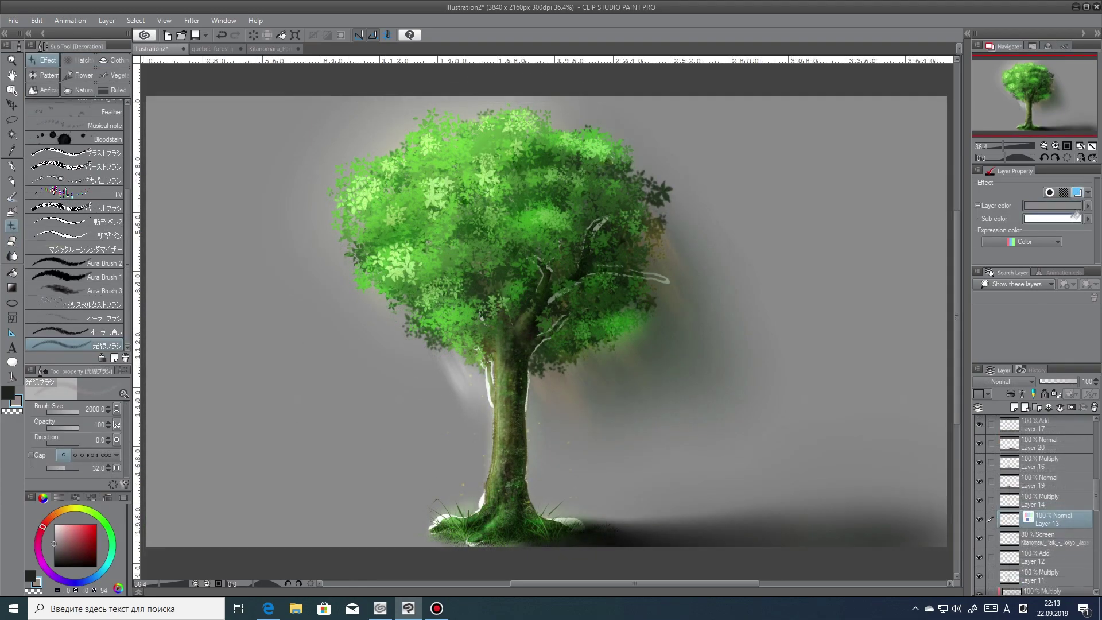
click(1076, 216)
scroll(439, 539, up, 6)
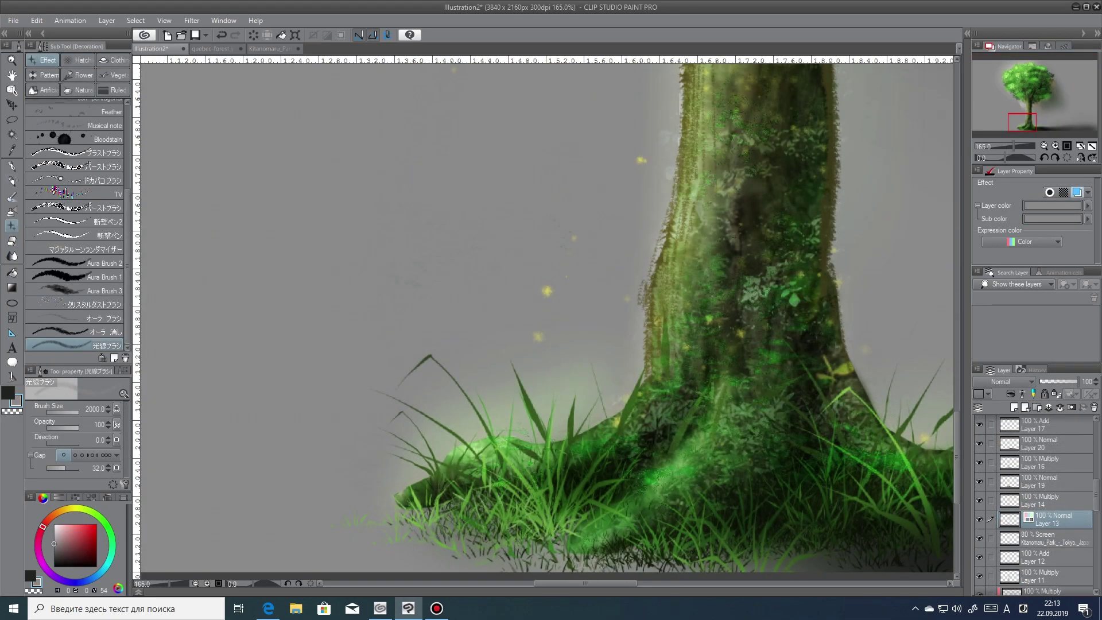
key(p)
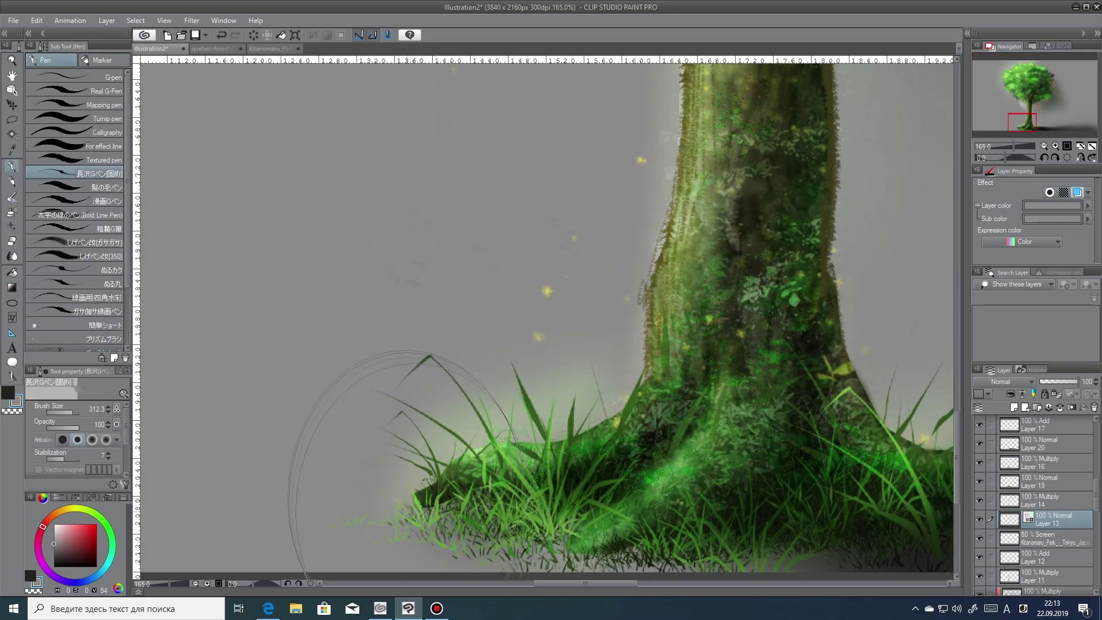
scroll(425, 482, up, 1)
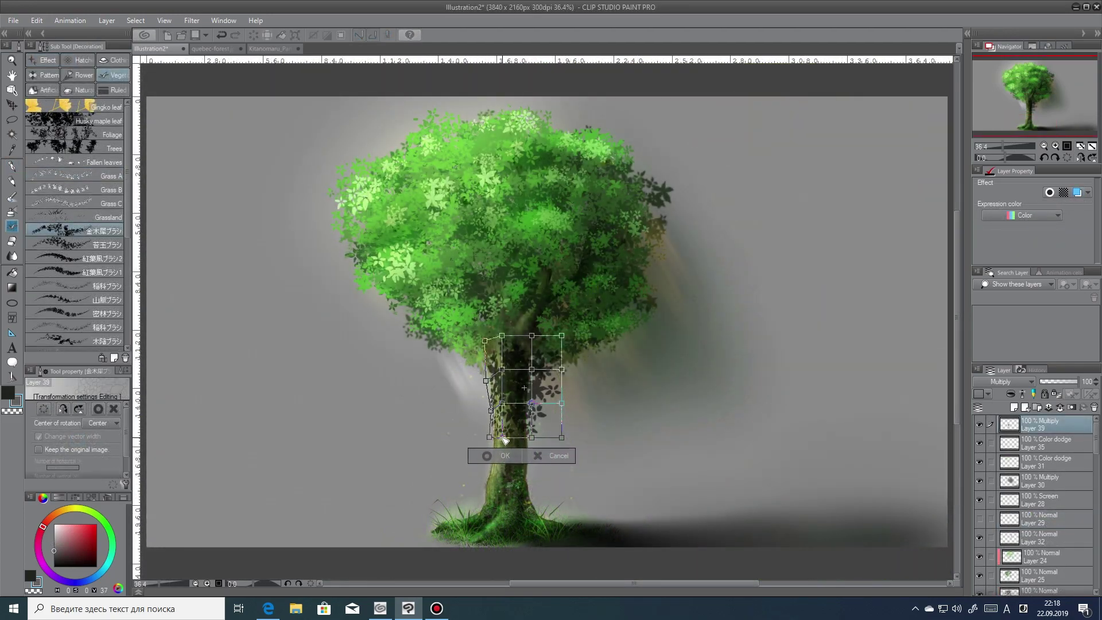
Warp the leaf shadow on Layer 39 with a mesh transformation so it follows the upper trunk's shape.
drag(532, 403, 521, 403)
drag(532, 369, 517, 373)
drag(531, 336, 546, 342)
drag(562, 369, 535, 372)
drag(562, 438, 544, 438)
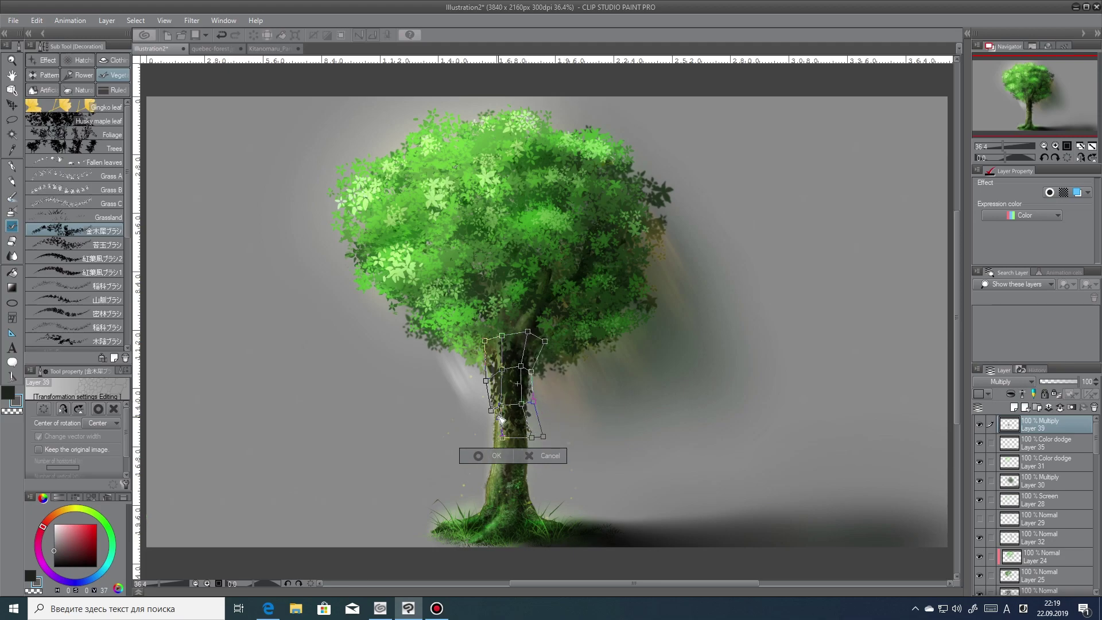
Set Layer 39's opacity to 60% and switch to the Soft eraser at size 73.7 for trimming the leaf shadow.
click(1064, 381)
click(502, 226)
click(1064, 381)
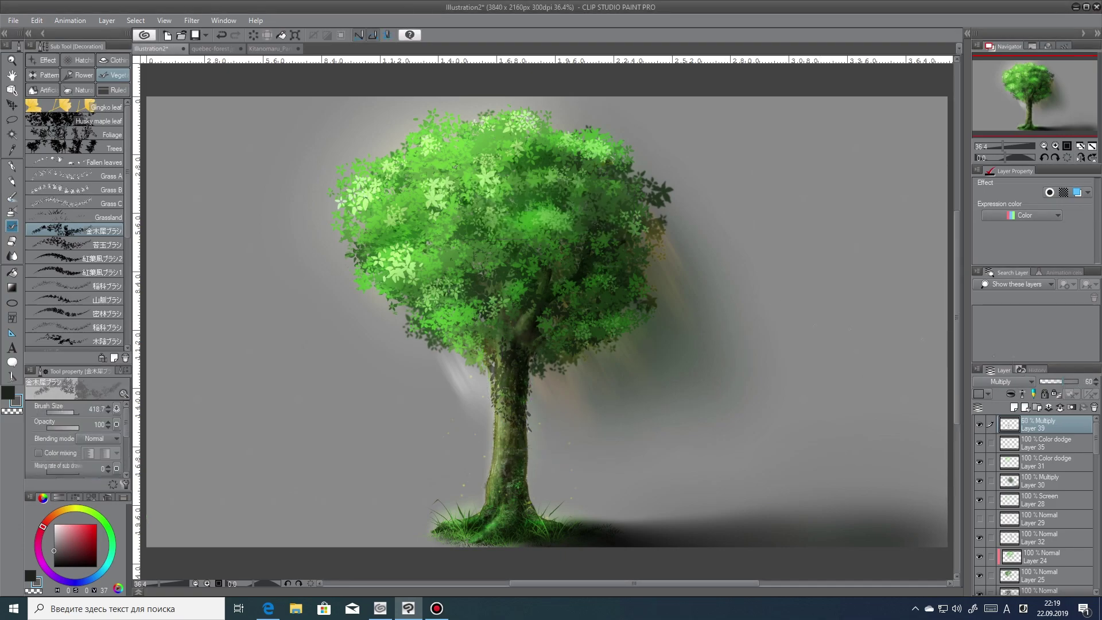
key(e)
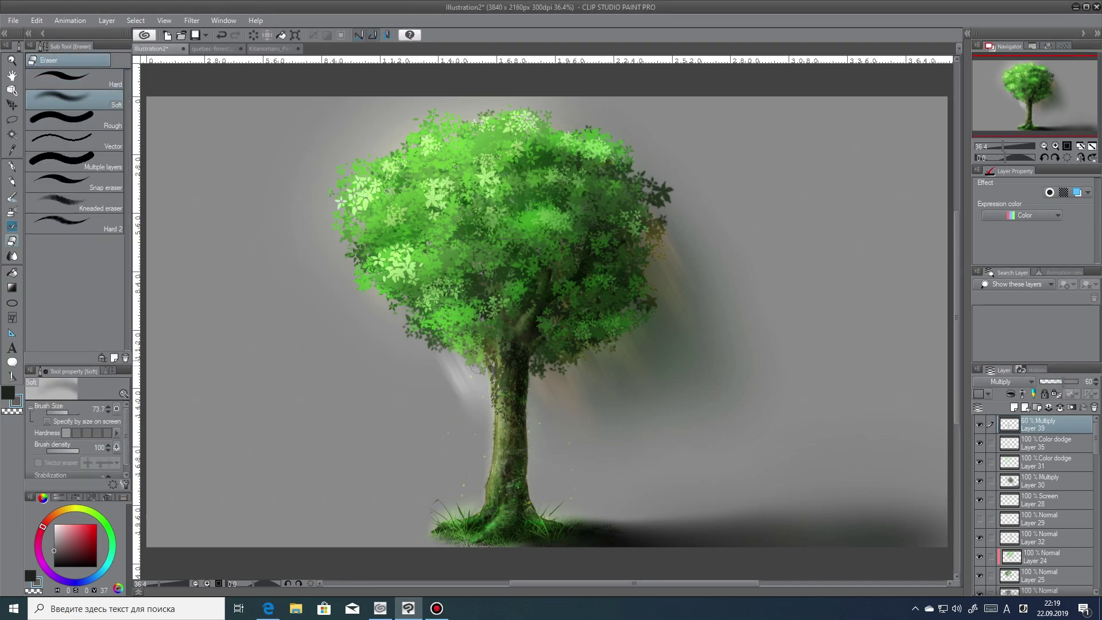
Duplicate Layer 39, then move and rotate the copied leaf shadow onto the fork above the trunk.
right_click(1056, 425)
click(1022, 201)
key(ctrl+t)
drag(513, 384, 510, 327)
drag(543, 281, 522, 308)
drag(537, 336, 541, 313)
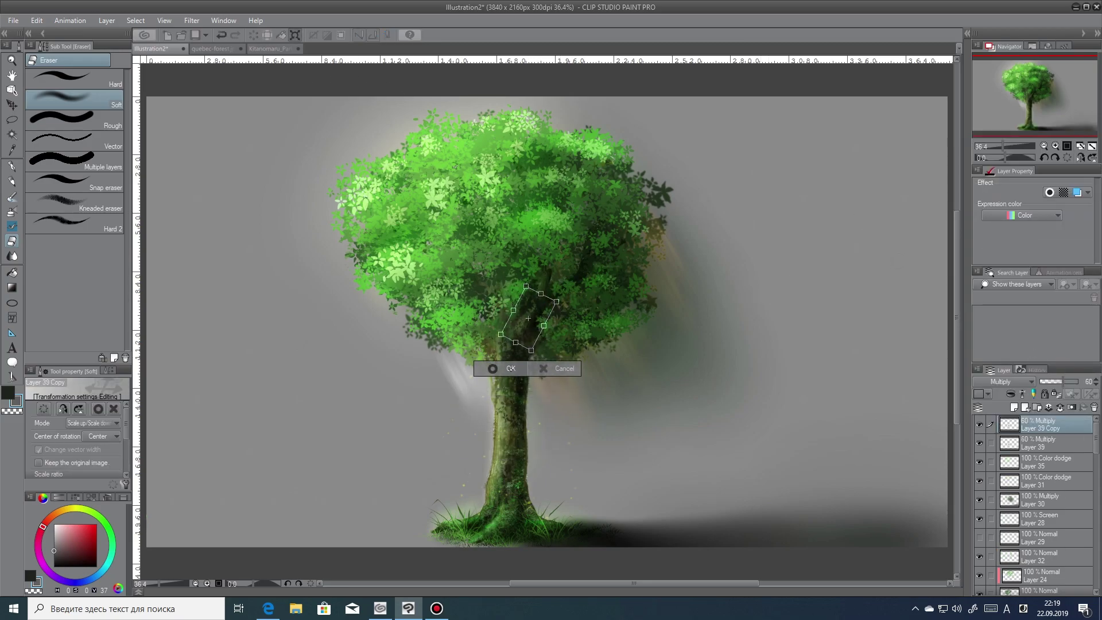
key(Return)
Make a second copy of the leaf shadow layer and reposition it on the trunk just below the canopy.
key(ctrl+c)
key(ctrl+v)
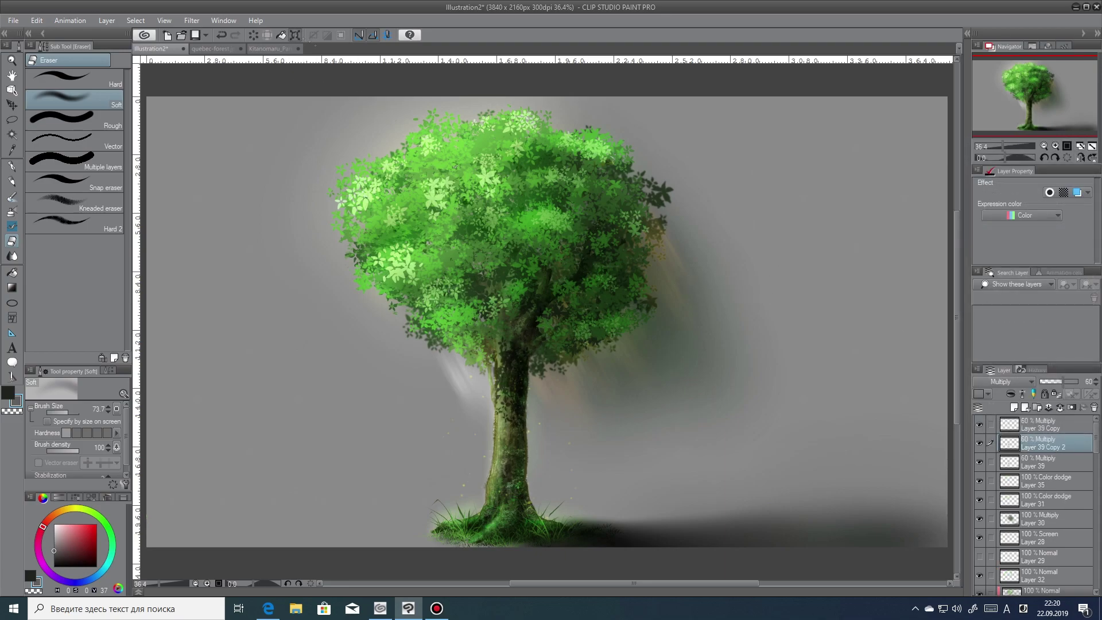
key(ctrl+t)
drag(514, 351, 507, 352)
key(Return)
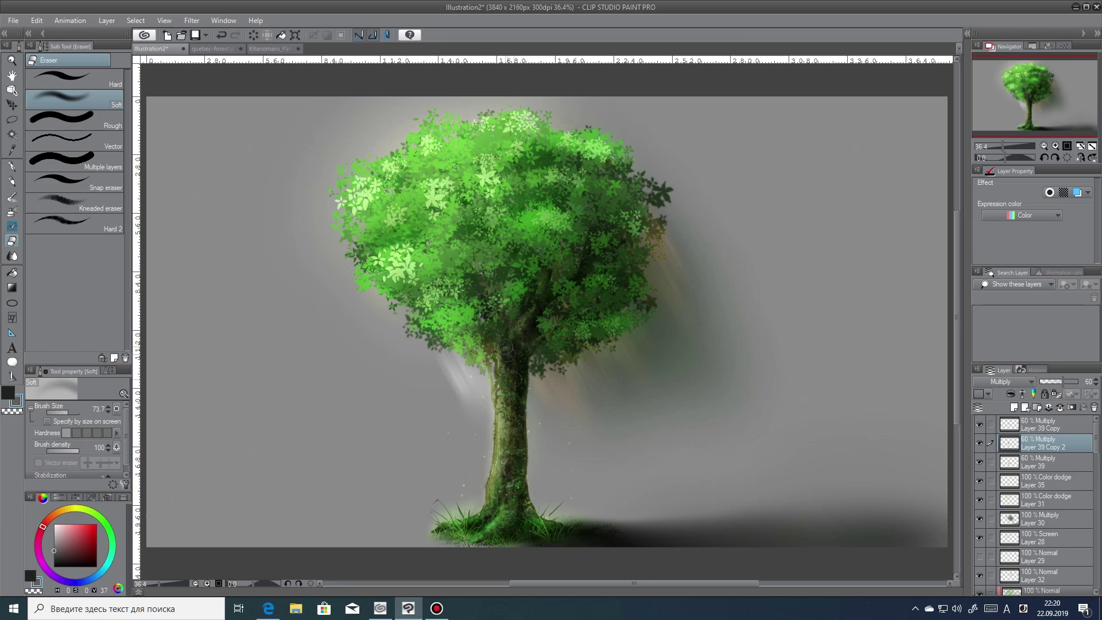
Apply a Gaussian blur of strength 6.20 to the leaf shadow on Layer 39.
key(alt+bracketleft)
click(164, 20)
mouse_move(192, 20)
click(292, 64)
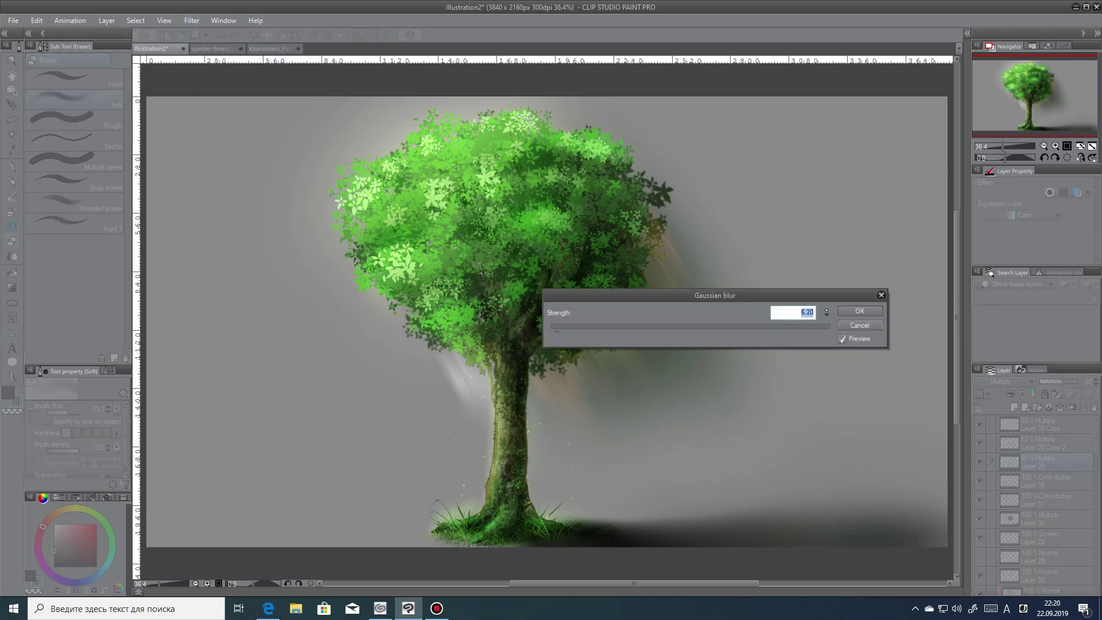
click(856, 311)
Apply a Gaussian blur to the leaf shadows on Layer 39 Copy 2 and Layer 39 Copy.
click(1024, 440)
click(191, 20)
mouse_move(206, 35)
click(293, 65)
click(828, 310)
click(849, 311)
key(alt+bracketright)
click(191, 20)
click(299, 60)
click(846, 310)
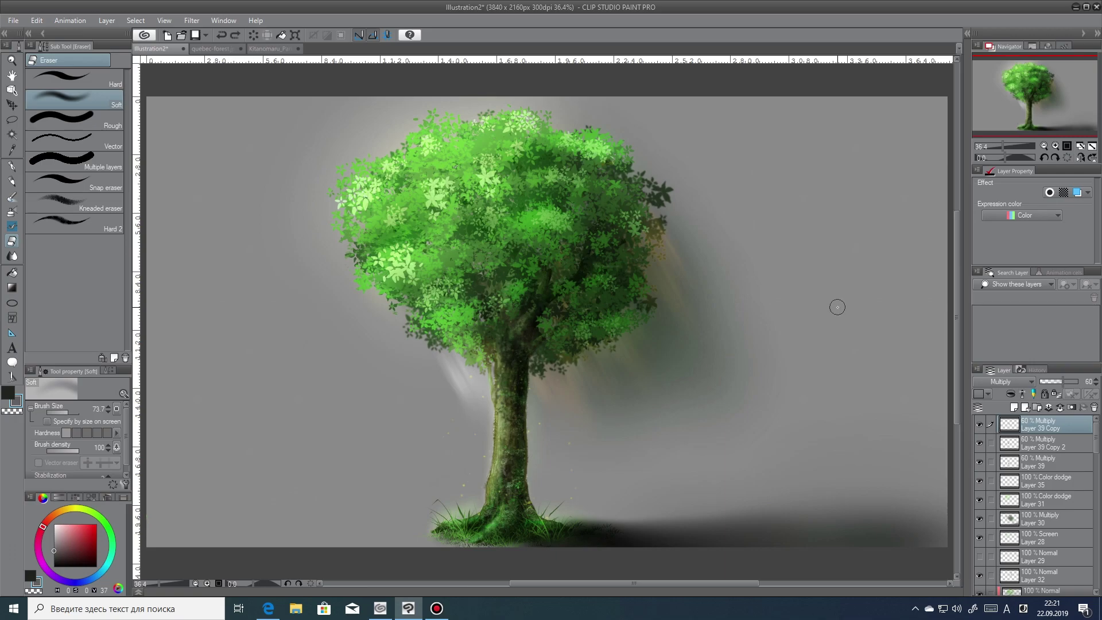
key(alt+bracketleft)
key(alt+bracketleft)
key(j)
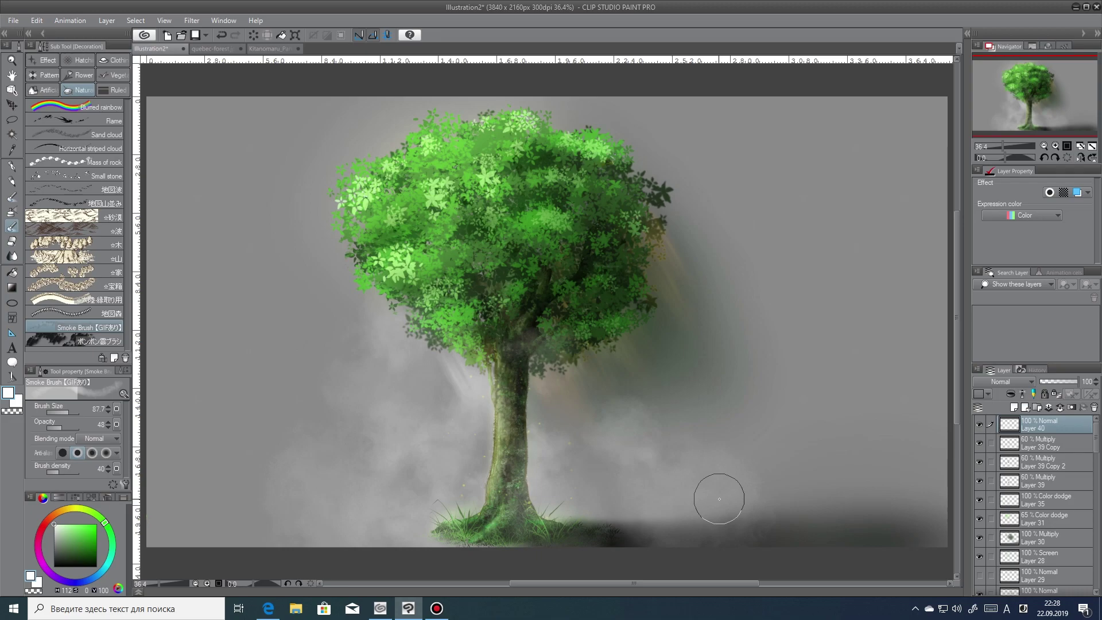
Add a new layer, Layer 41, near Layer 1 and place it directly below Layer 1, above Folder 2.
drag(1097, 443, 1097, 563)
click(1051, 524)
click(1051, 505)
click(1014, 407)
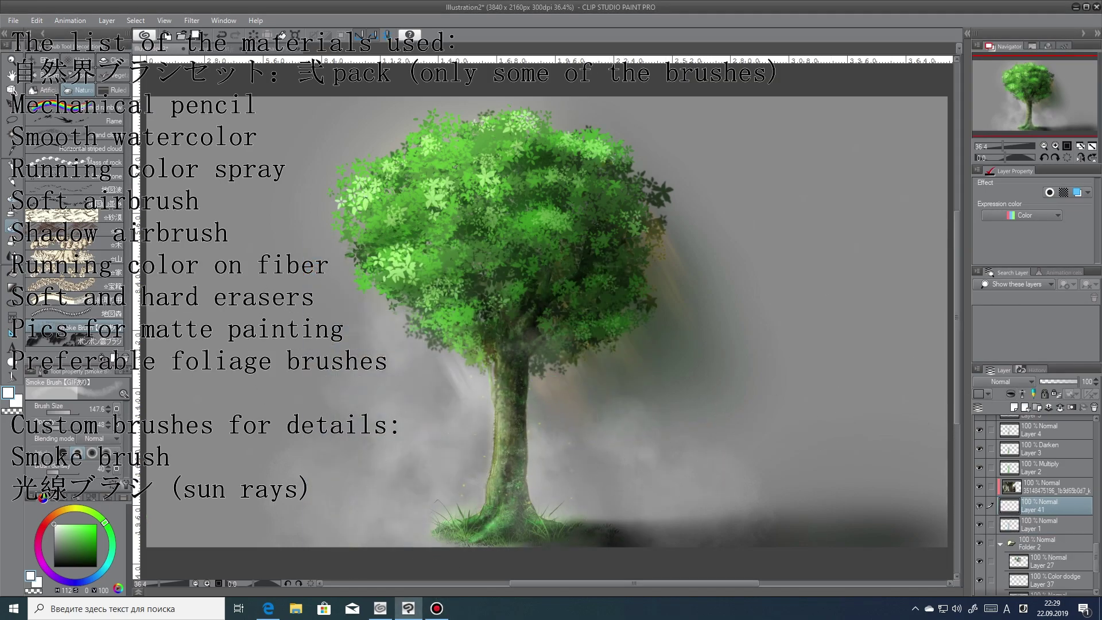
click(1011, 394)
click(1012, 394)
drag(1051, 505, 1051, 532)
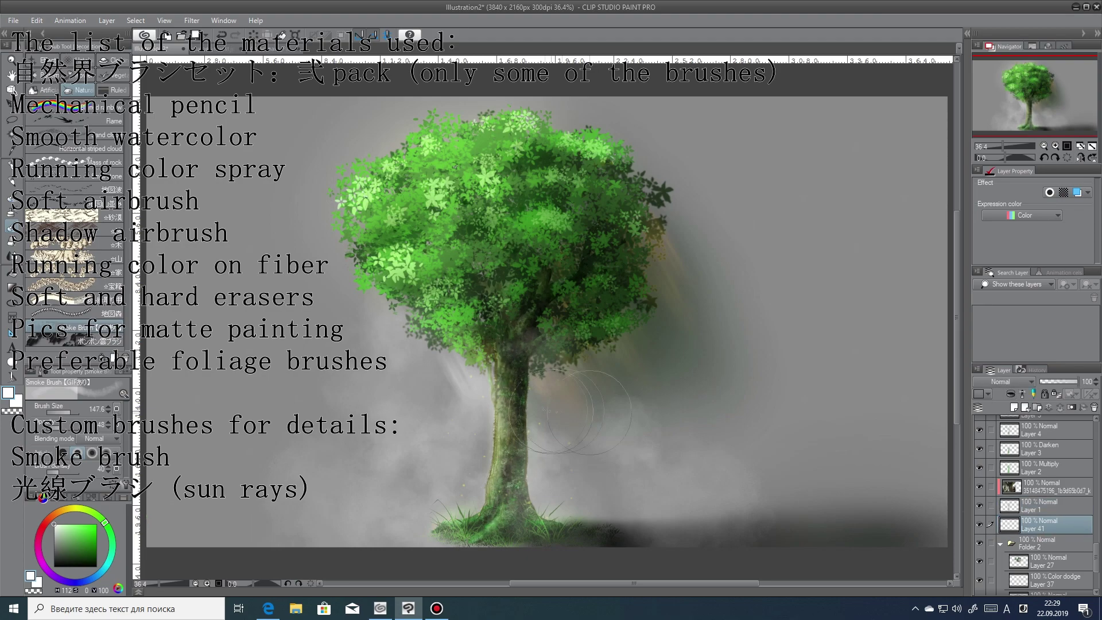
Paint soft white smoke behind the trunk and around the canopy on Layer 41 with the Smoke Brush at size 147.6.
drag(546, 418, 545, 470)
mouse_move(463, 442)
mouse_down()
mouse_move(428, 501)
mouse_move(417, 500)
mouse_up()
mouse_move(587, 495)
mouse_down()
mouse_move(562, 409)
mouse_move(706, 319)
mouse_up()
click(367, 306)
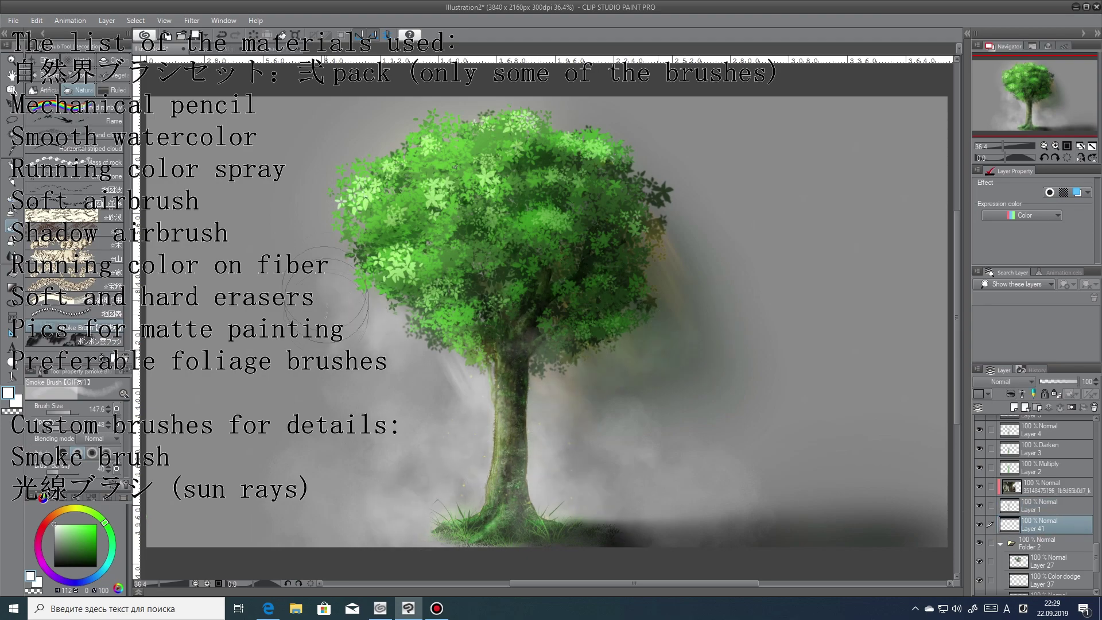
Paint broader white smoke around the tree on Layer 41 with the Smoke Brush at size 418.7 and lower the layer's opacity to 70%.
drag(322, 327, 280, 428)
click(73, 412)
drag(377, 441, 428, 456)
mouse_move(562, 453)
mouse_down()
mouse_move(635, 466)
mouse_move(689, 255)
mouse_move(658, 390)
mouse_move(453, 477)
mouse_move(758, 509)
mouse_up()
key(ctrl+z)
click(1068, 382)
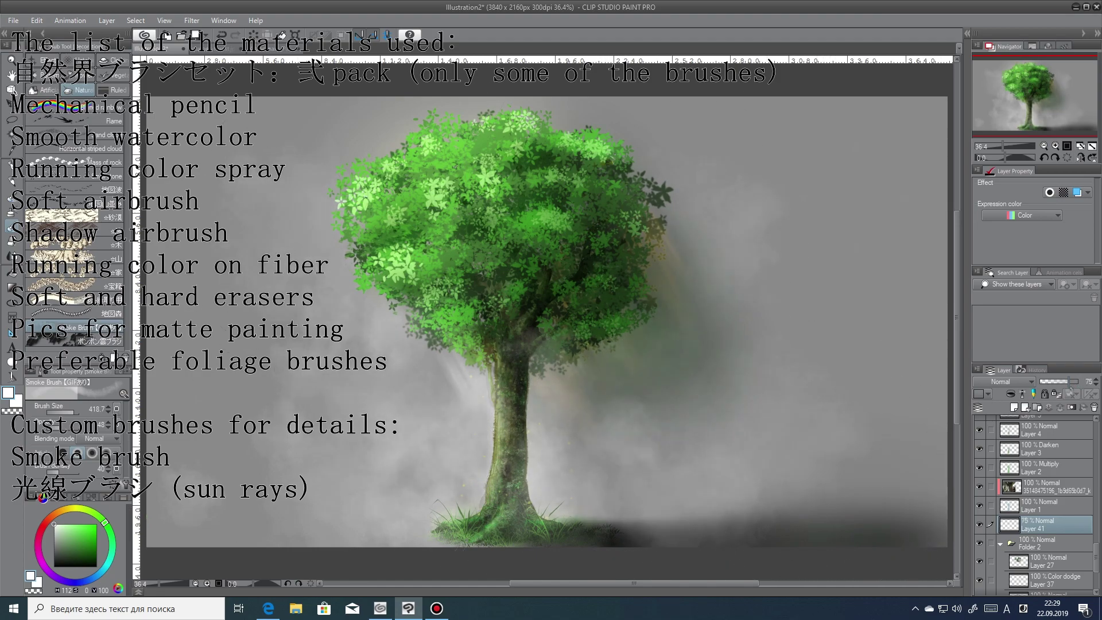
Try adding a smoke layer above Layer 21 in Folder 2, then undo it along with the recent Layer 41 changes.
drag(1096, 557, 1096, 577)
click(1051, 568)
click(1051, 586)
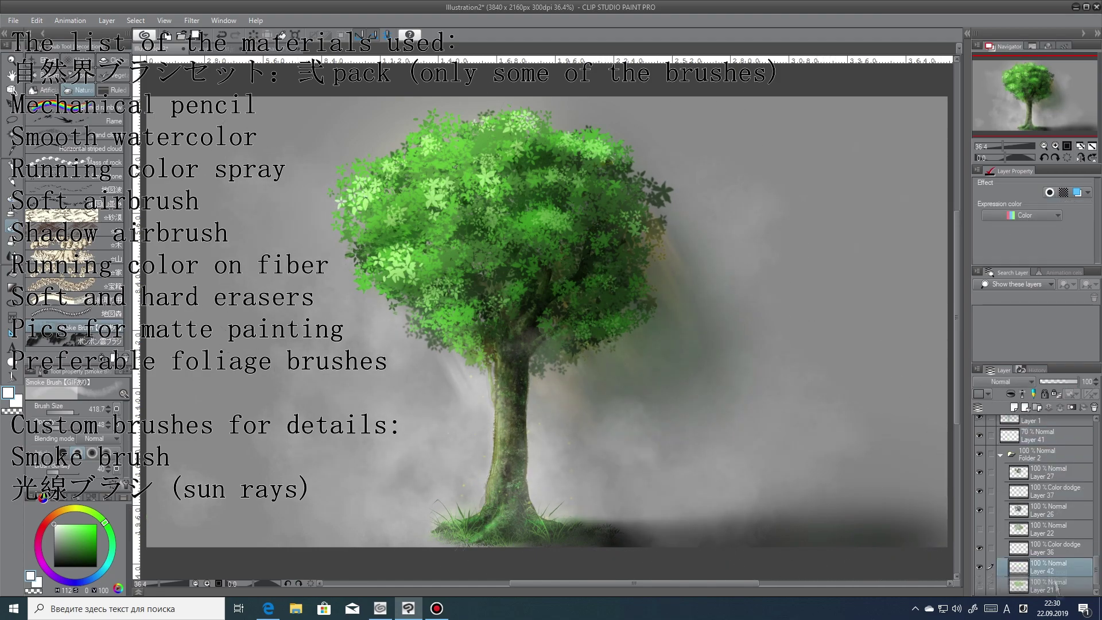
click(1014, 407)
drag(540, 515, 587, 528)
key(ctrl+z)
key(ctrl+z)
key(ctrl+z)
key(ctrl+z)
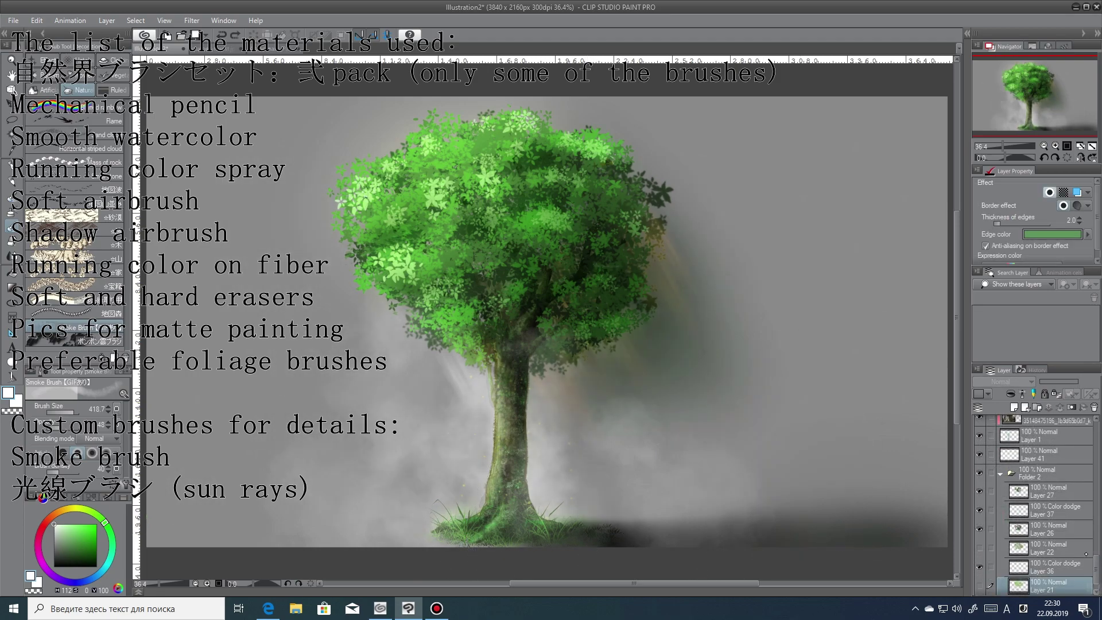
Soften the smoke beside the trunk base on Layer 41 using the Soft eraser at size 351.9.
click(1046, 455)
key(ctrl+z)
mouse_move(505, 442)
mouse_down()
mouse_move(498, 436)
mouse_move(529, 491)
mouse_move(670, 490)
mouse_up()
key(e)
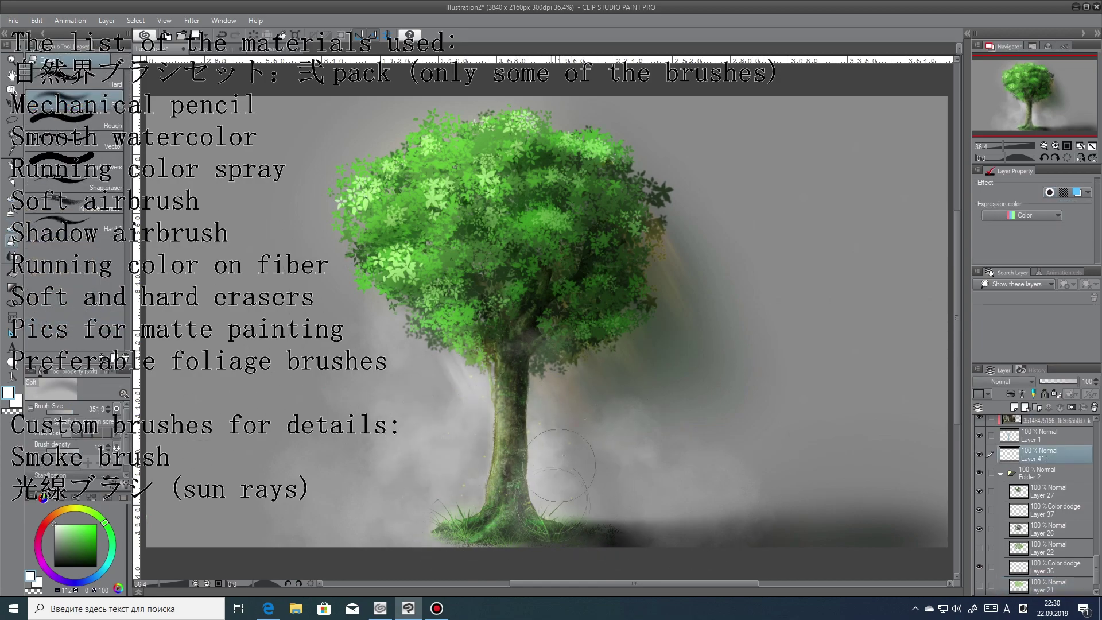
drag(554, 506, 606, 514)
Paint light smoke around the lower trunk on Layer 40 with the Smoke Brush at size 209.0 and lower the layer's opacity to 80%.
drag(1096, 566, 1096, 430)
click(1047, 424)
key(b)
key(ctrl+z)
key(bracketleft)
key(bracketleft)
key(bracketleft)
drag(430, 465, 460, 472)
drag(654, 385, 640, 397)
mouse_move(294, 430)
mouse_down()
mouse_move(229, 496)
mouse_move(379, 499)
mouse_up()
key(ctrl+z)
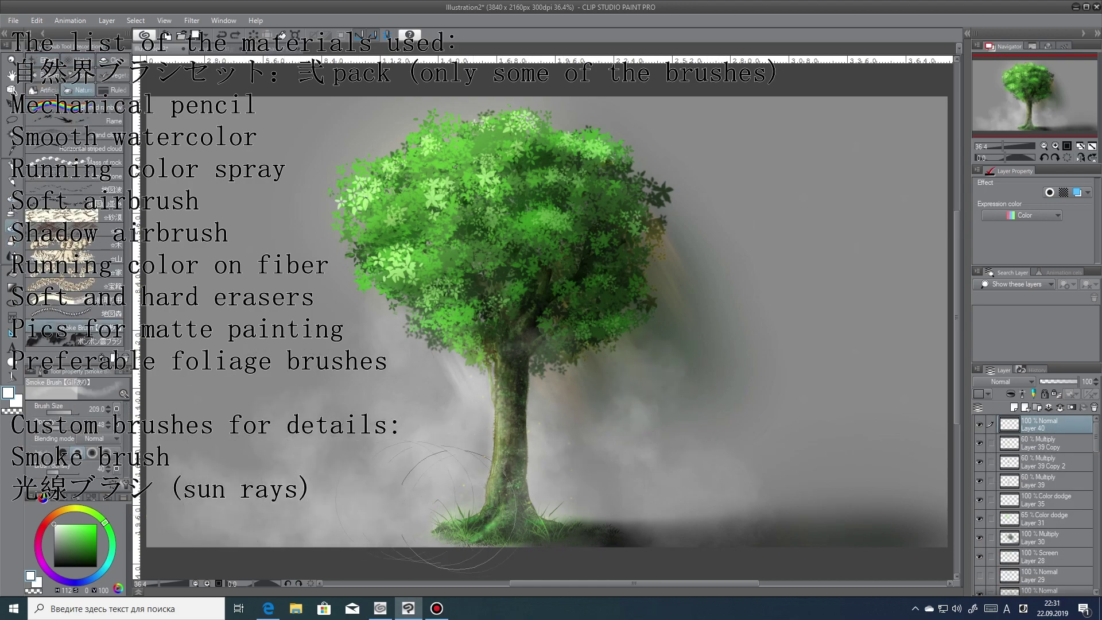
drag(1077, 381, 1072, 381)
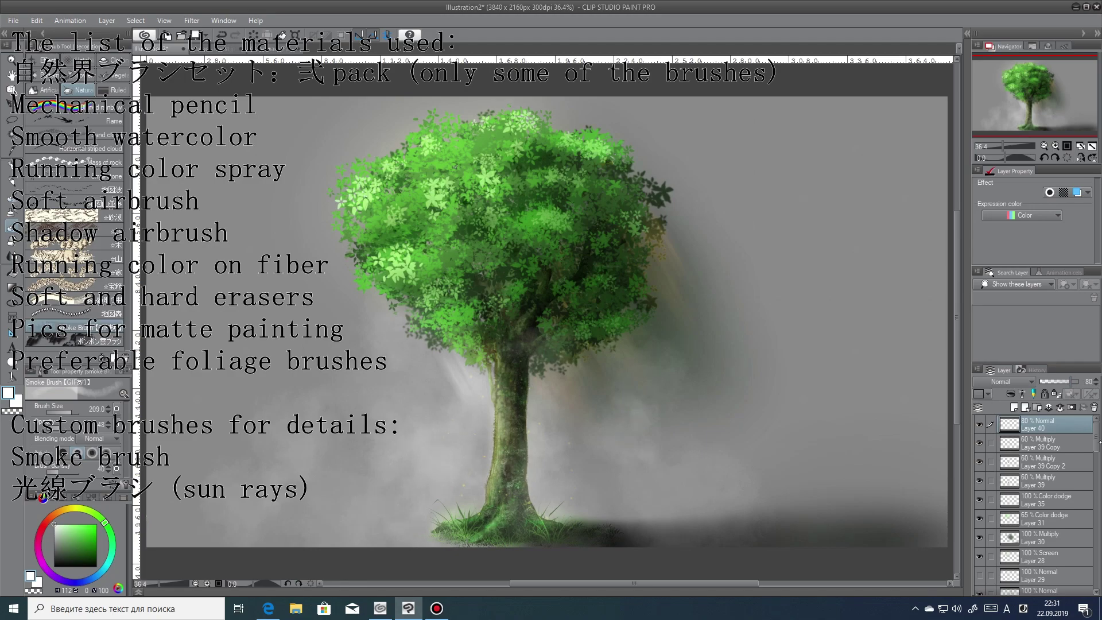